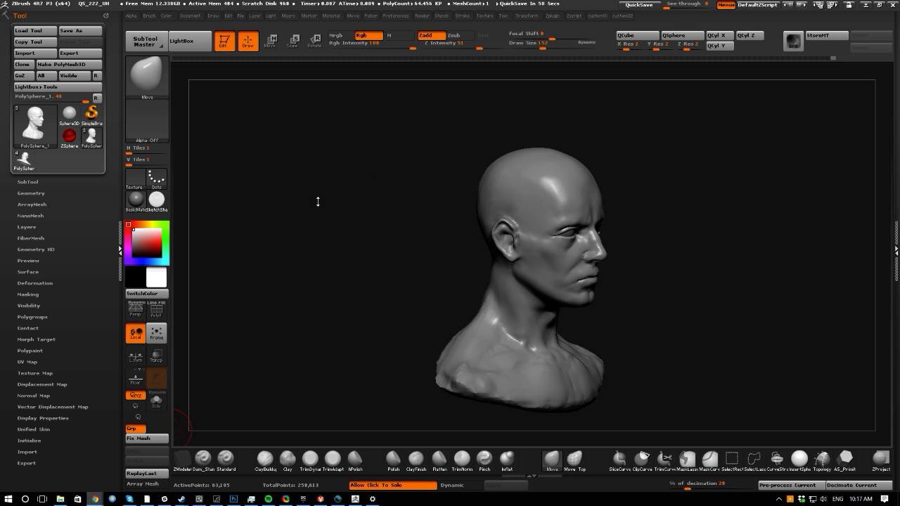
- Examine the bust's head, neck and shoulders from the back, the front and three-quarter views
mouse_move(201, 179)
mouse_down()
mouse_move(288, 201)
mouse_move(423, 284)
mouse_up()
mouse_move(558, 442)
mouse_down()
mouse_move(388, 261)
mouse_move(457, 269)
mouse_up()
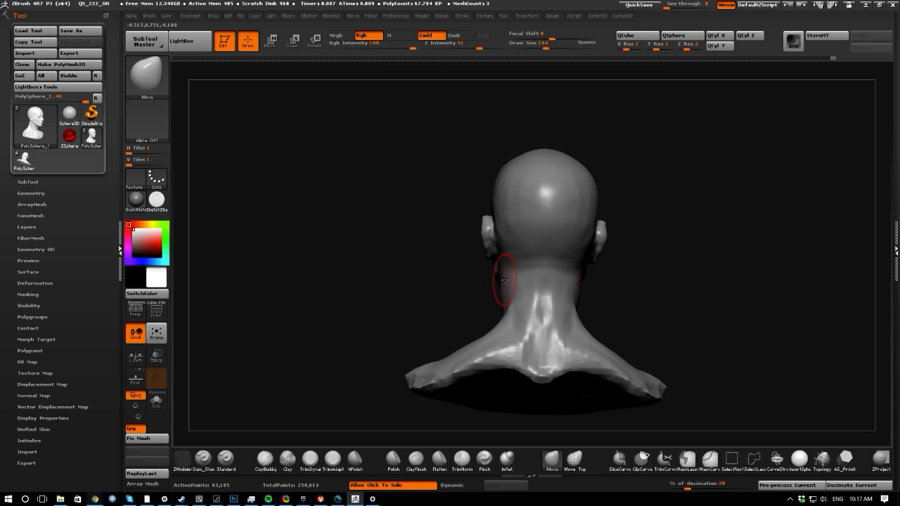
key(])
mouse_move(555, 61)
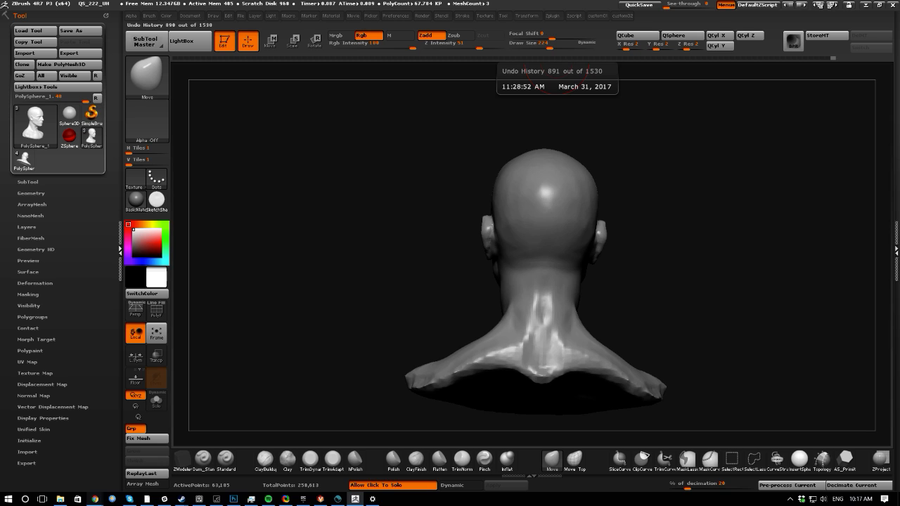
drag(899, 163, 331, 2)
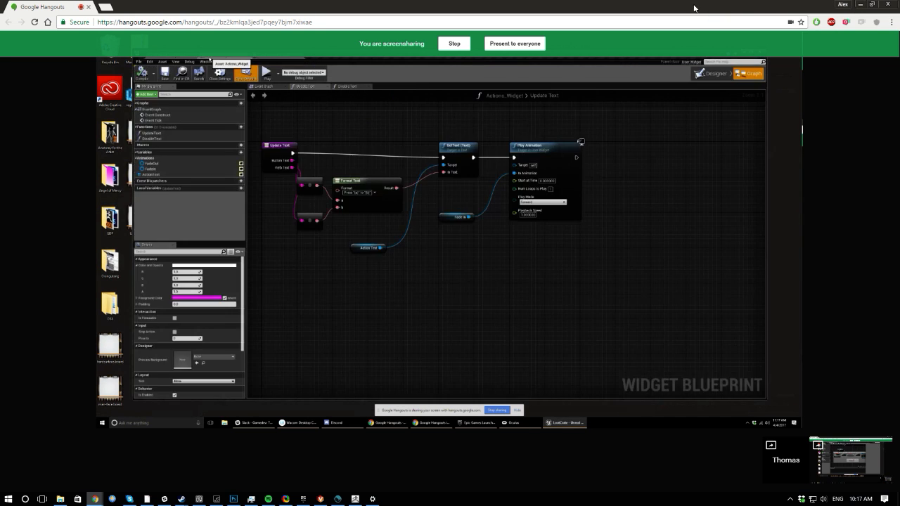
drag(694, 9, 899, 211)
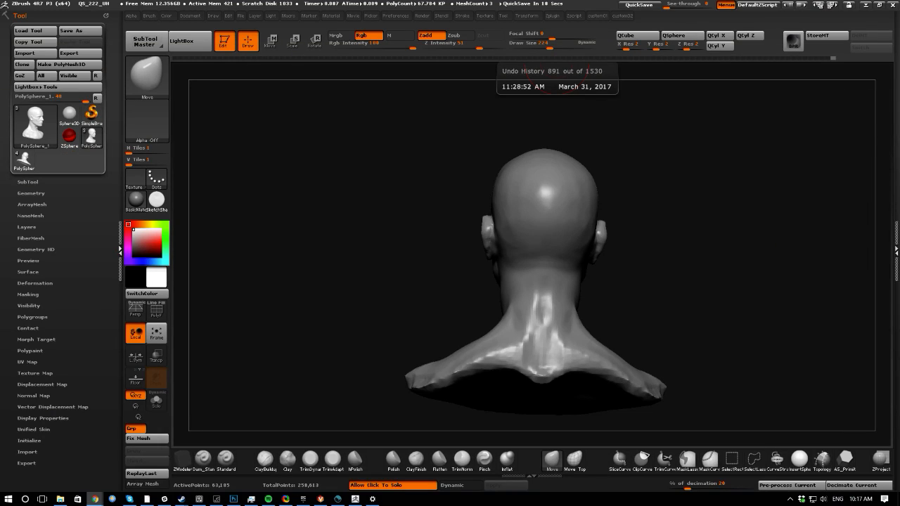
mouse_move(194, 271)
mouse_down()
mouse_move(307, 284)
mouse_move(283, 293)
mouse_move(375, 292)
mouse_move(357, 279)
mouse_move(491, 386)
mouse_move(476, 337)
mouse_up()
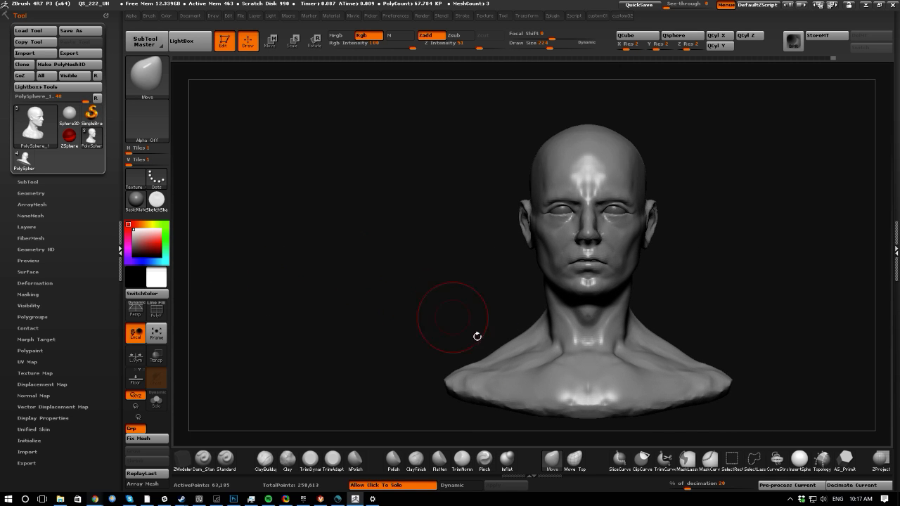
drag(438, 366, 556, 345)
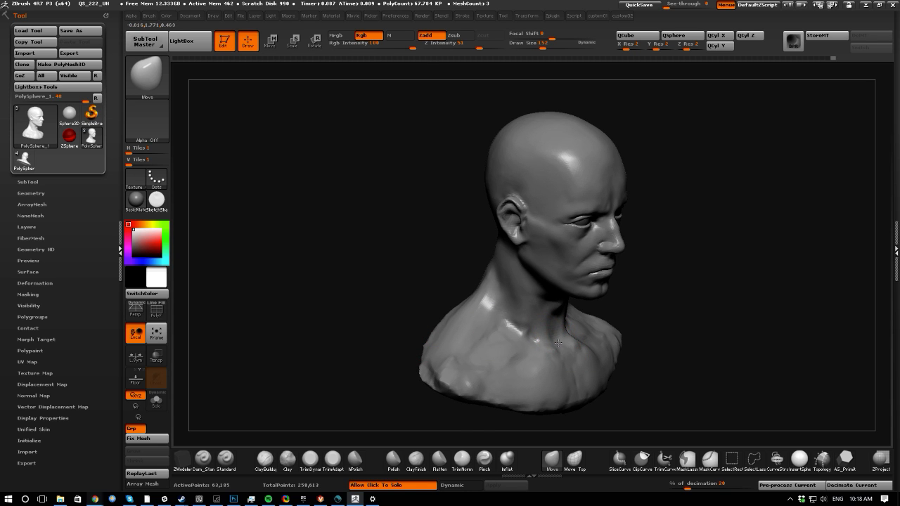
drag(414, 301, 422, 281)
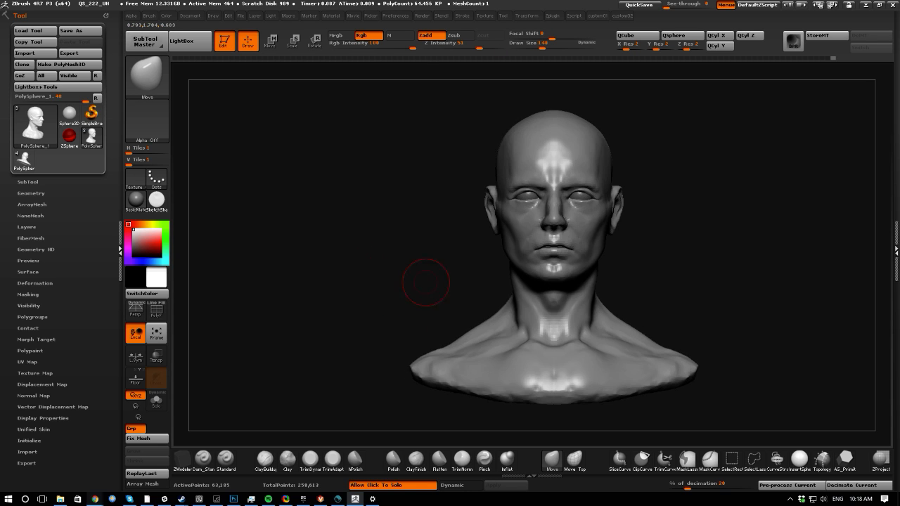
drag(474, 305, 492, 281)
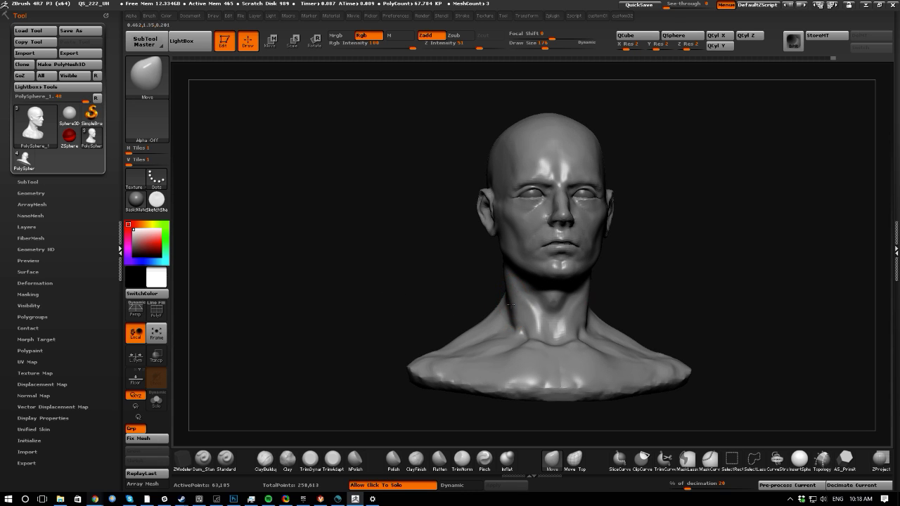
drag(450, 261, 404, 259)
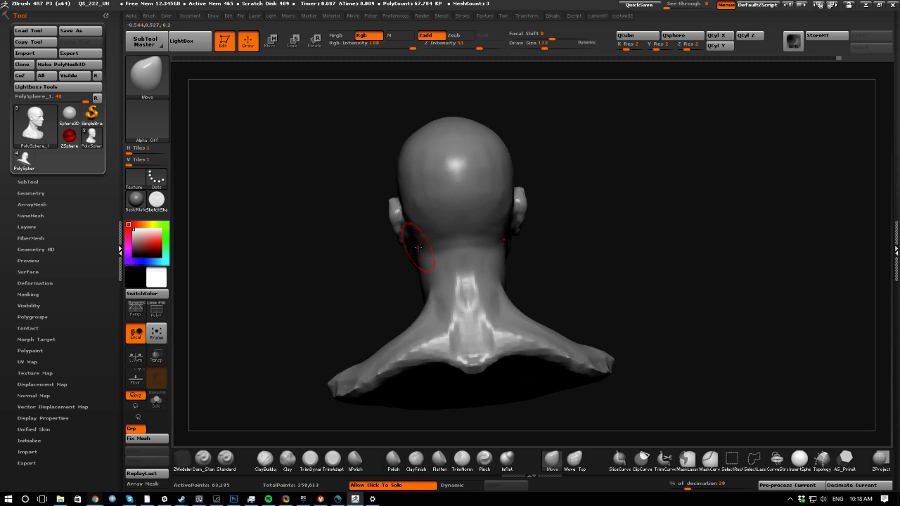
- Smooth the side of the neck, the trapezius and the area above the collarbone with the Smooth brush
mouse_move(311, 273)
mouse_down()
mouse_move(394, 211)
mouse_move(438, 197)
mouse_up()
key(shift)
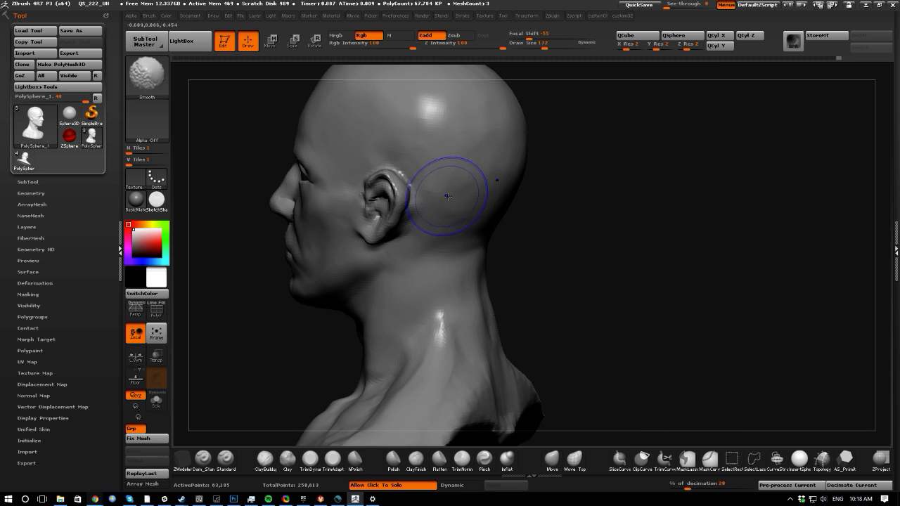
mouse_move(249, 327)
mouse_down()
mouse_move(301, 305)
mouse_move(293, 348)
mouse_up()
key(shift)
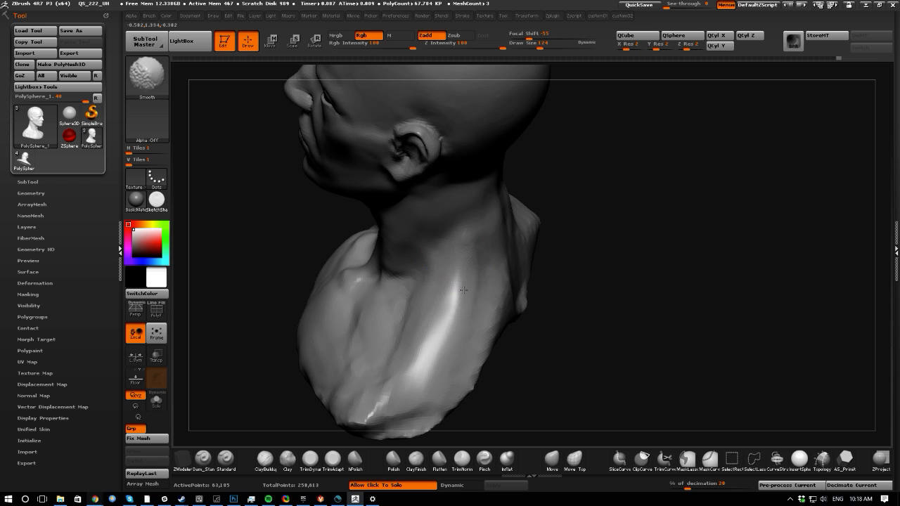
drag(492, 339, 395, 356)
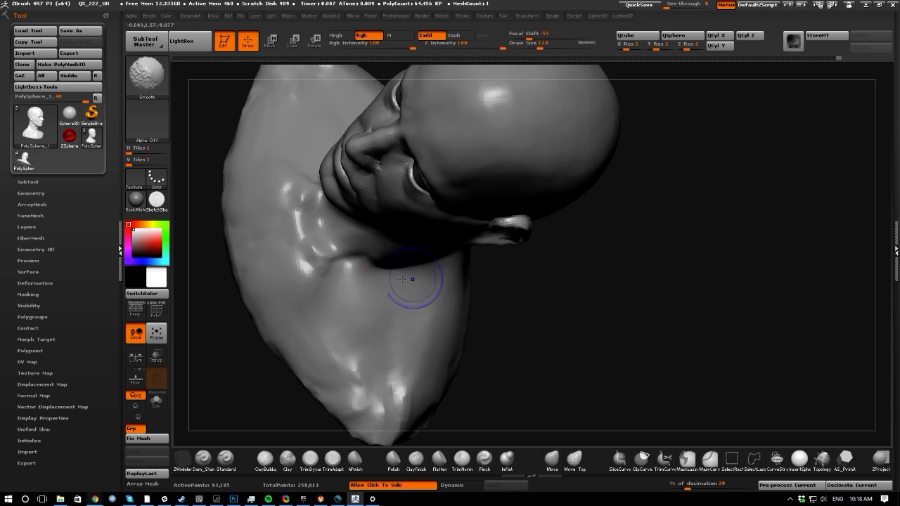
mouse_move(412, 282)
mouse_down()
mouse_move(254, 316)
mouse_move(453, 333)
mouse_up()
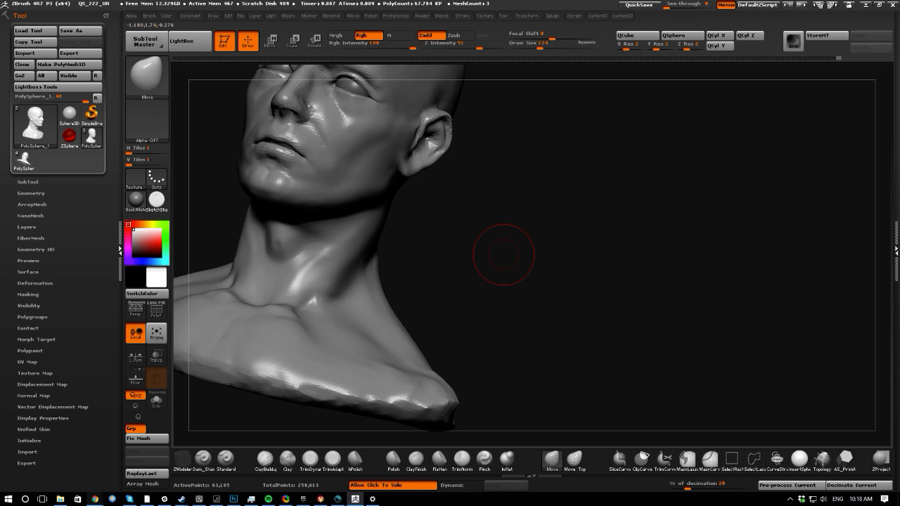
drag(548, 239, 524, 243)
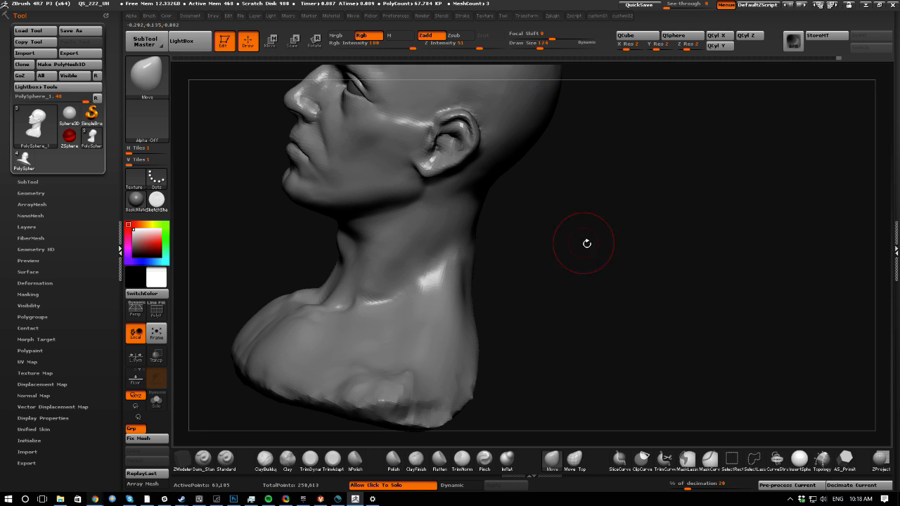
- Bring the Google Hangouts window over the sculpt to check the shared Widget Blueprint screen, and move it away again
drag(899, 173, 445, 89)
drag(229, 78, 247, 68)
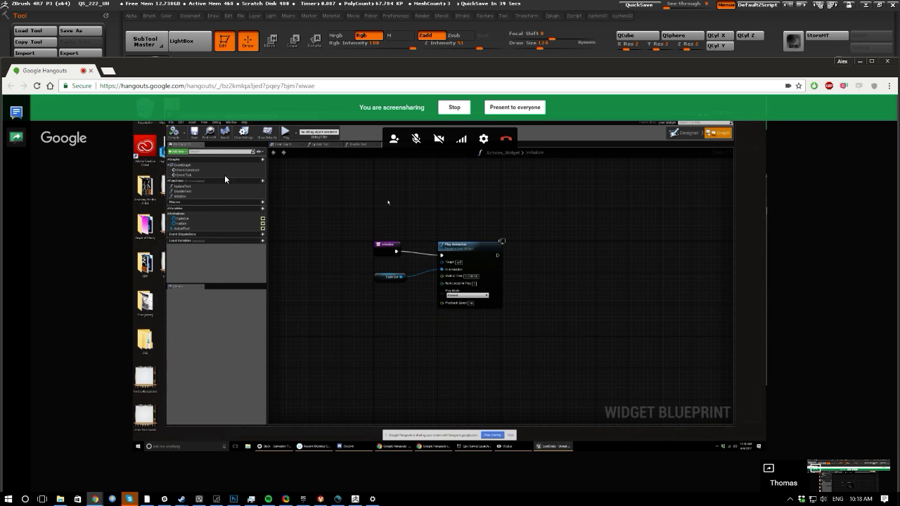
drag(285, 67, 277, 102)
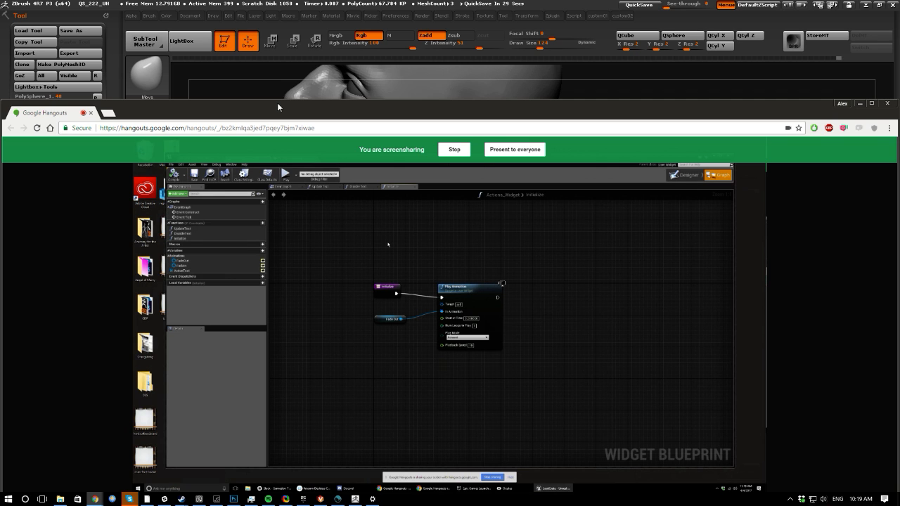
drag(277, 103, 276, 80)
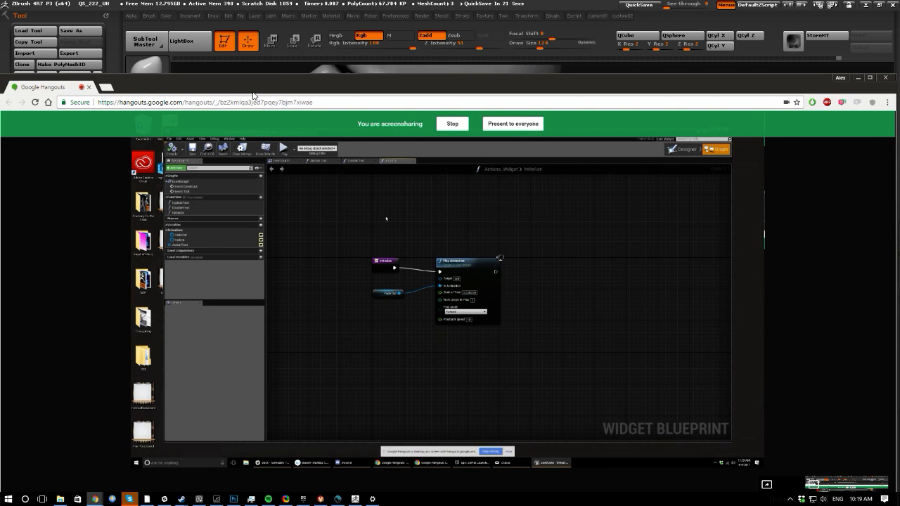
drag(257, 88, 277, 190)
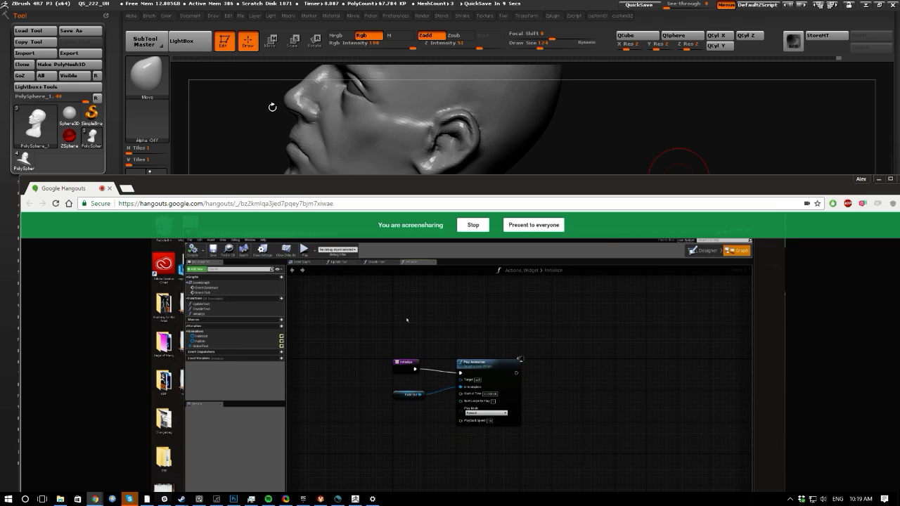
drag(246, 184, 899, 232)
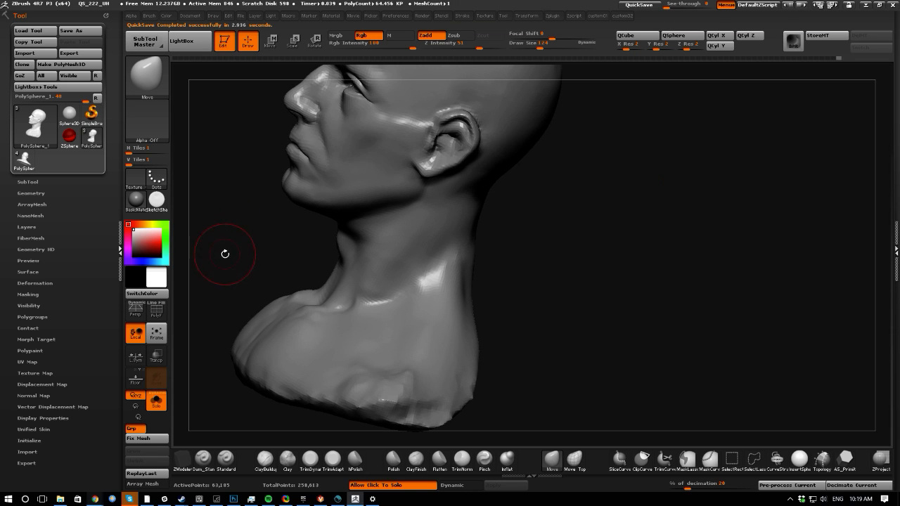
- Push the back of the neck inward with the Move brush and smooth the transition into the trapezius
drag(222, 253, 484, 292)
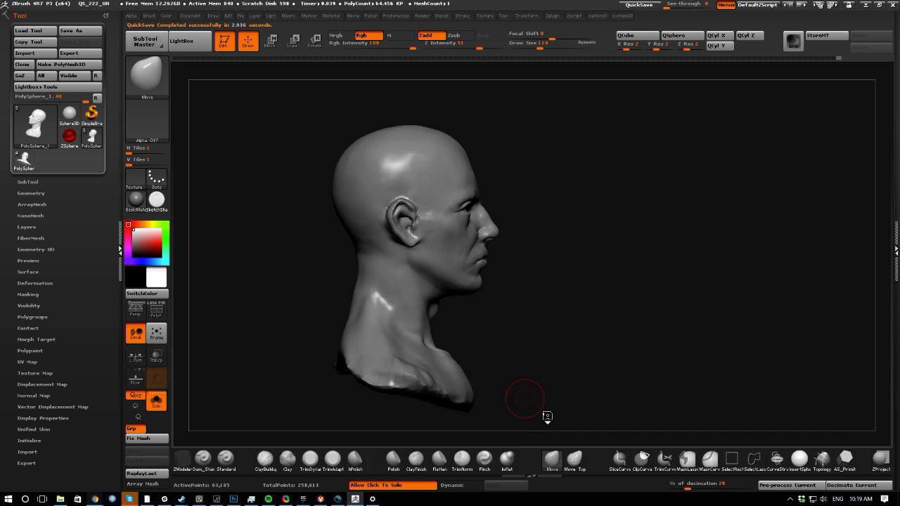
alt+drag(146, 256, 306, 288)
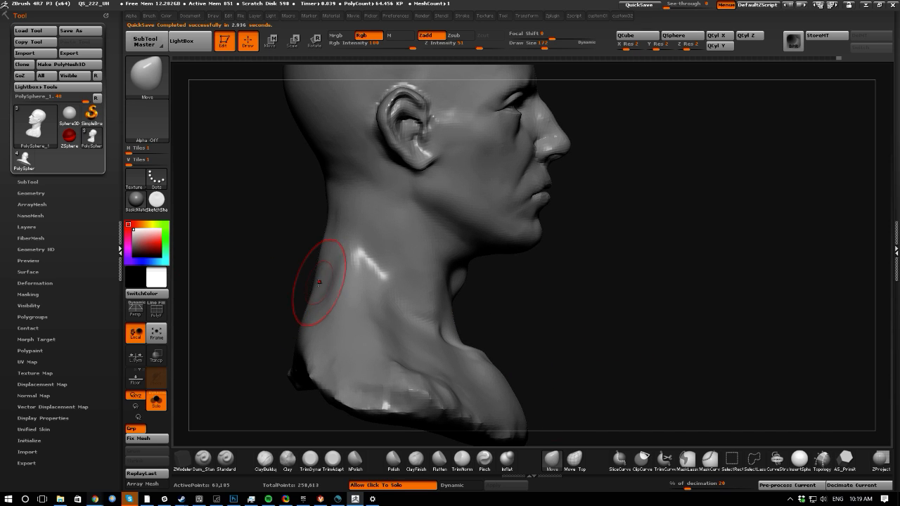
drag(321, 258, 327, 257)
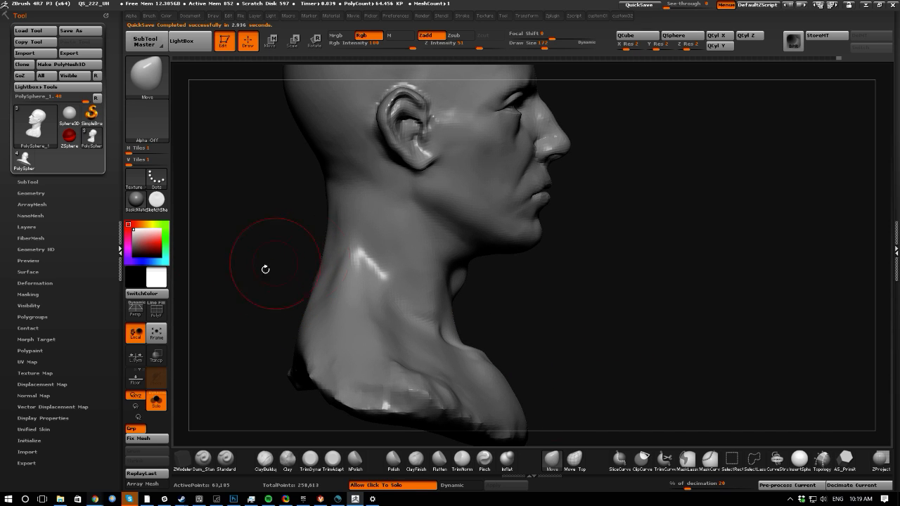
mouse_move(265, 269)
mouse_down()
mouse_move(372, 278)
mouse_move(305, 263)
mouse_move(328, 255)
mouse_up()
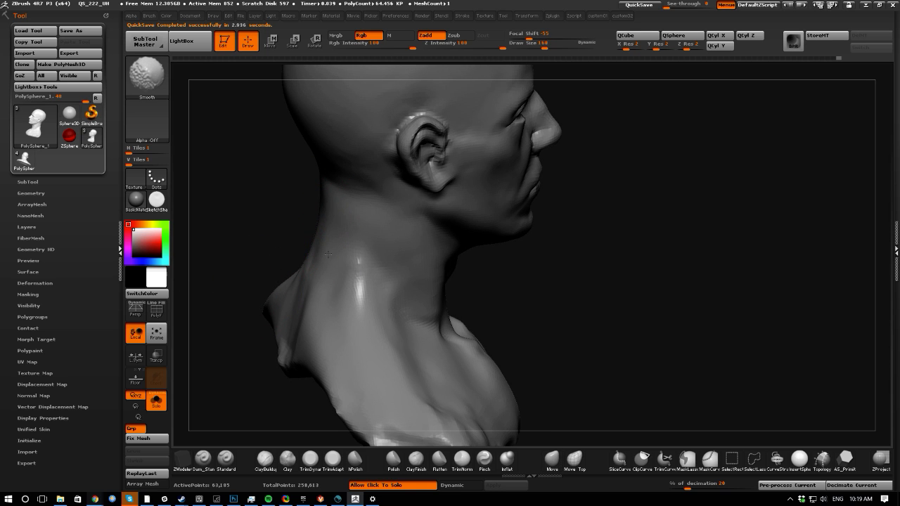
shift+drag(359, 310, 362, 288)
shift+drag(249, 283, 269, 261)
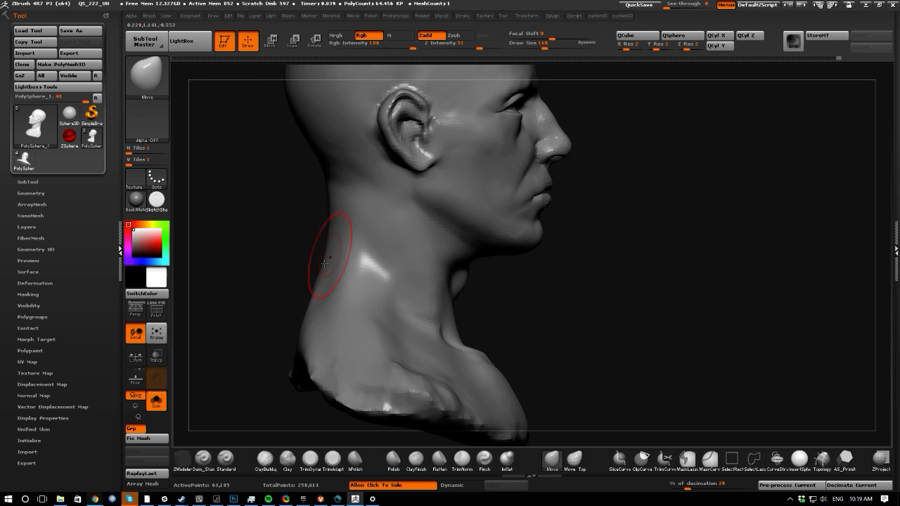
- Adjust the neck and trapezius contour using the Move brush at a draw size of 212
mouse_move(328, 187)
mouse_down()
mouse_move(333, 209)
mouse_move(233, 207)
mouse_move(267, 229)
mouse_up()
key(bracketright)
key(bracketright)
key(bracketright)
key(bracketright)
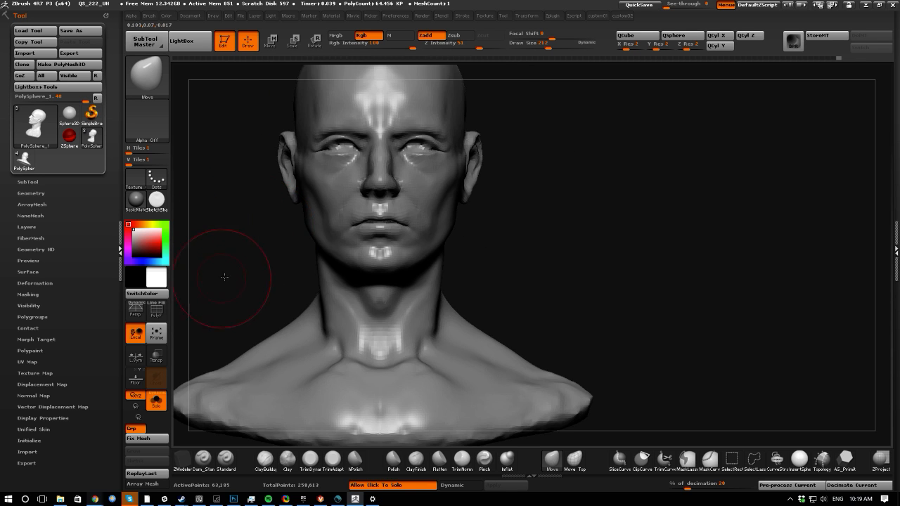
mouse_move(225, 277)
alt+mouse_down()
mouse_move(273, 217)
mouse_move(291, 246)
alt+mouse_up()
key(bracketleft)
mouse_move(229, 262)
mouse_down()
mouse_move(268, 306)
mouse_move(394, 331)
mouse_up()
key(bracketright)
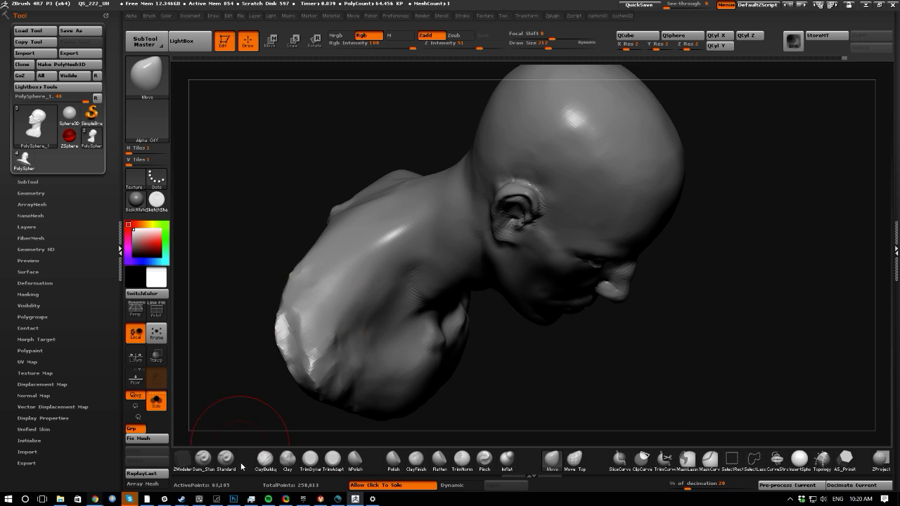
- Build up the shoulder area behind the collarbone with the Clay brush and smooth the strokes
click(287, 461)
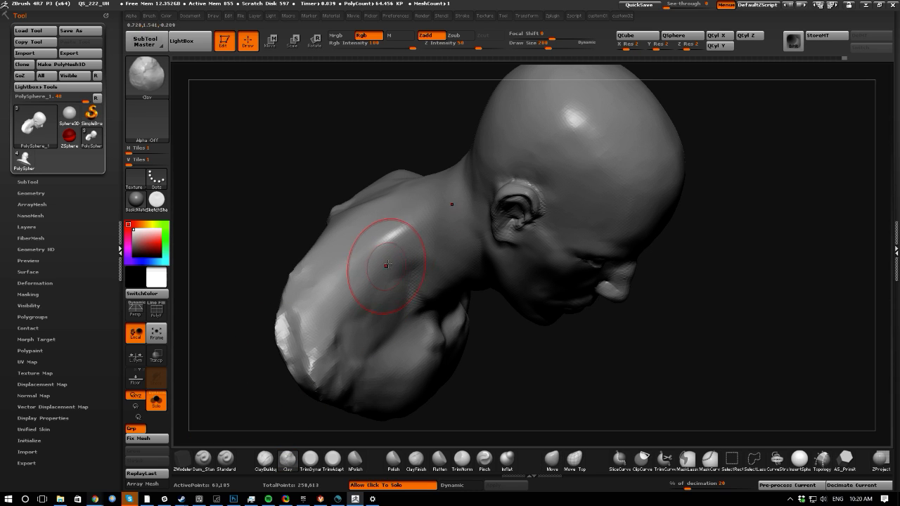
mouse_move(390, 270)
mouse_down()
mouse_move(344, 345)
mouse_move(338, 341)
mouse_move(383, 292)
mouse_move(360, 320)
mouse_up()
shift+drag(383, 313, 391, 302)
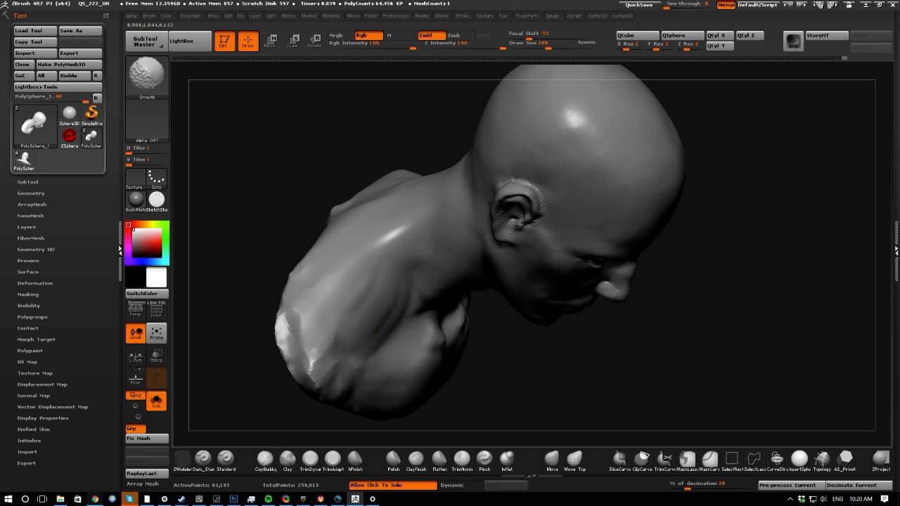
mouse_move(253, 227)
mouse_down()
mouse_move(351, 261)
mouse_move(326, 221)
mouse_up()
shift+drag(460, 317, 415, 299)
mouse_move(358, 256)
mouse_down()
mouse_move(265, 275)
mouse_move(255, 239)
mouse_move(258, 264)
mouse_move(346, 335)
mouse_move(203, 328)
mouse_up()
- Carve the notch between the collarbones with the Dam Standard brush and smooth the collarbones' inner ends
click(203, 461)
drag(229, 401, 216, 359)
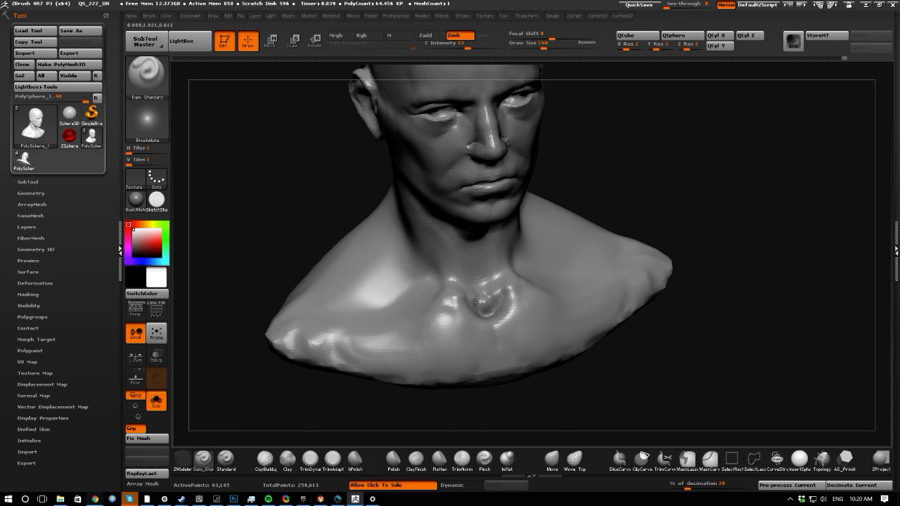
mouse_move(475, 303)
shift+mouse_down()
mouse_move(483, 300)
mouse_move(436, 296)
shift+mouse_up()
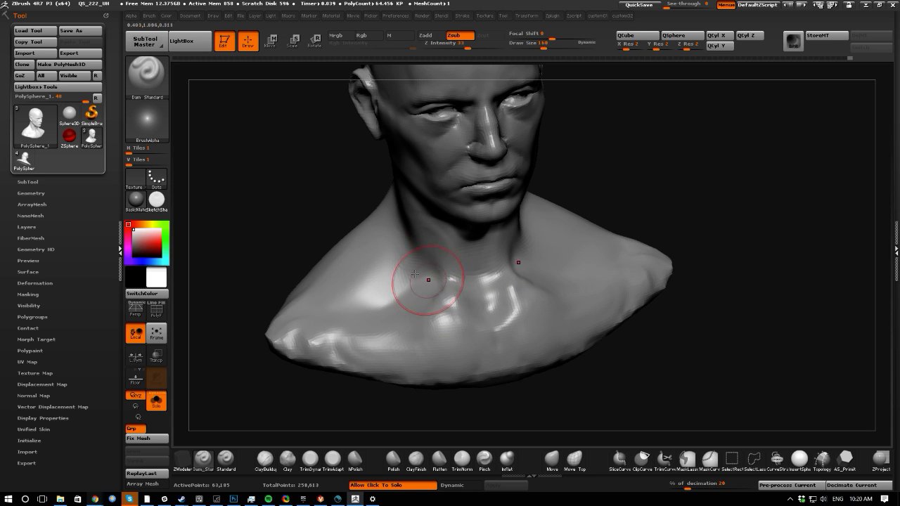
drag(307, 243, 270, 251)
drag(229, 299, 313, 308)
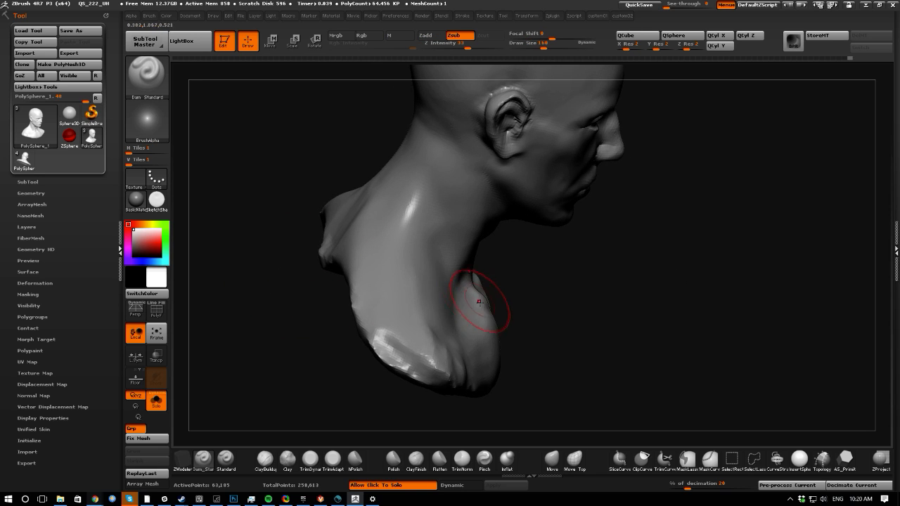
drag(479, 301, 512, 372)
- Flatten the collarbones, upper chest and shoulder planes with the Flatten brush
click(436, 461)
drag(223, 365, 214, 365)
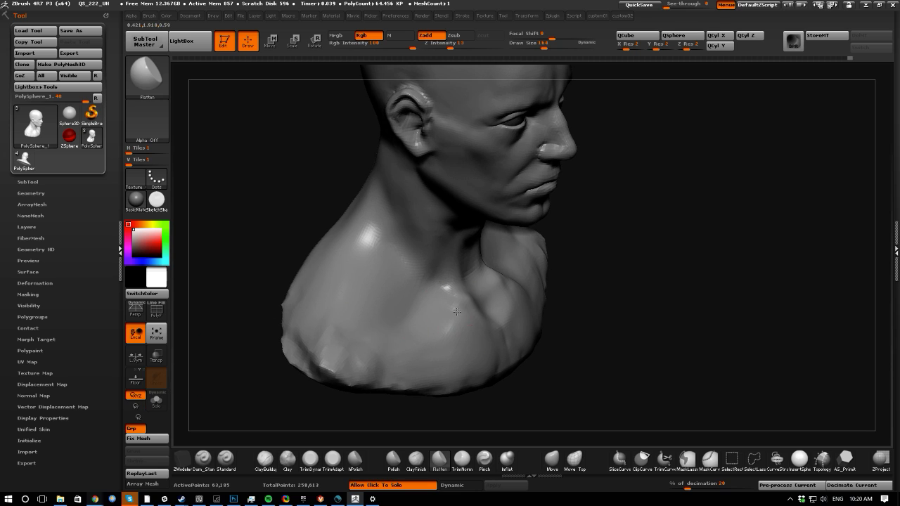
drag(456, 312, 439, 321)
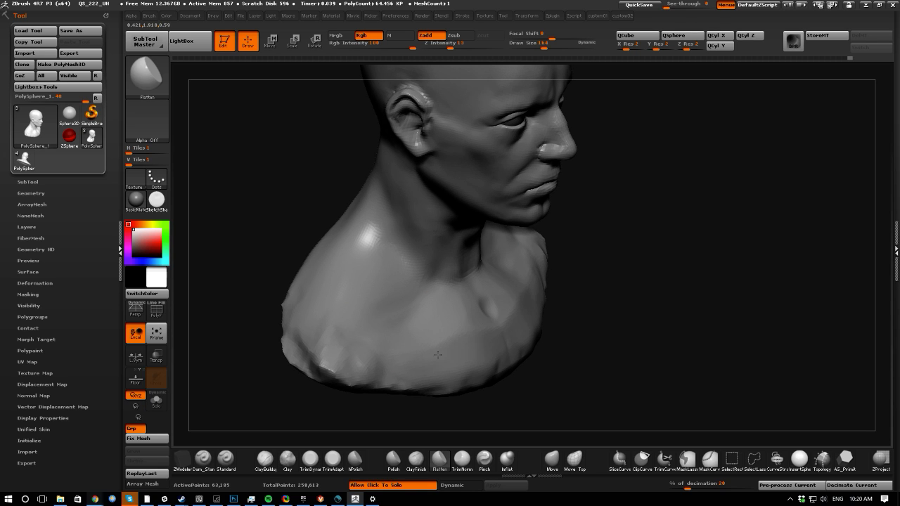
mouse_move(362, 313)
mouse_down()
mouse_move(322, 342)
mouse_move(311, 361)
mouse_move(377, 364)
mouse_move(484, 312)
mouse_up()
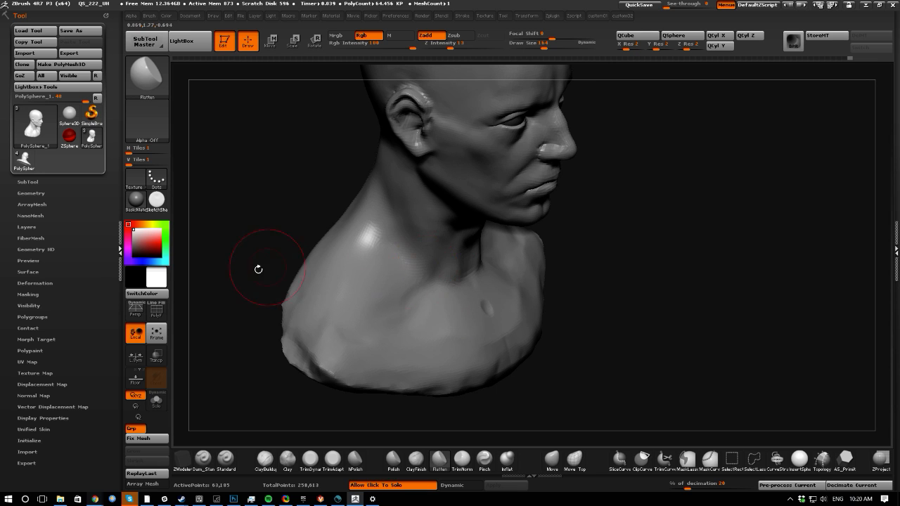
drag(260, 267, 460, 278)
drag(394, 267, 517, 334)
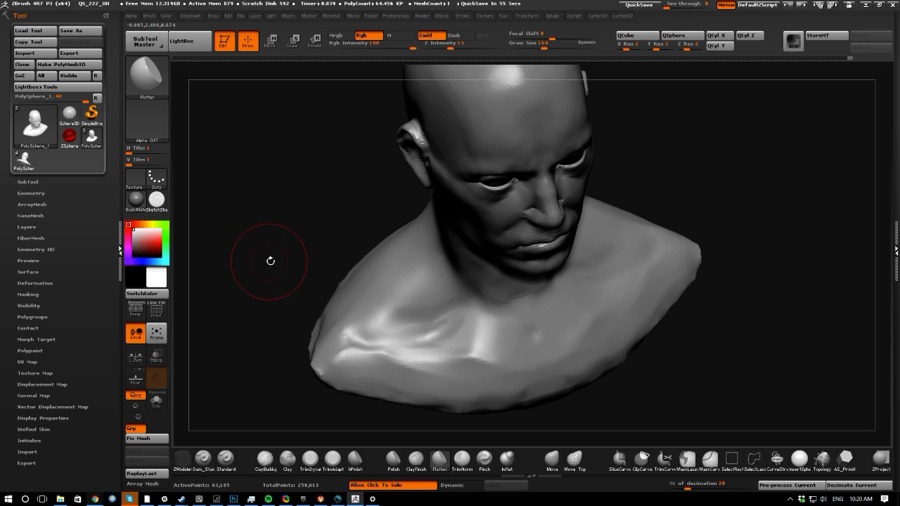
- Smooth and flatten the ridges around the collarbones' outer ends and across the upper chest
mouse_move(270, 261)
mouse_down()
mouse_move(365, 274)
mouse_move(400, 306)
mouse_up()
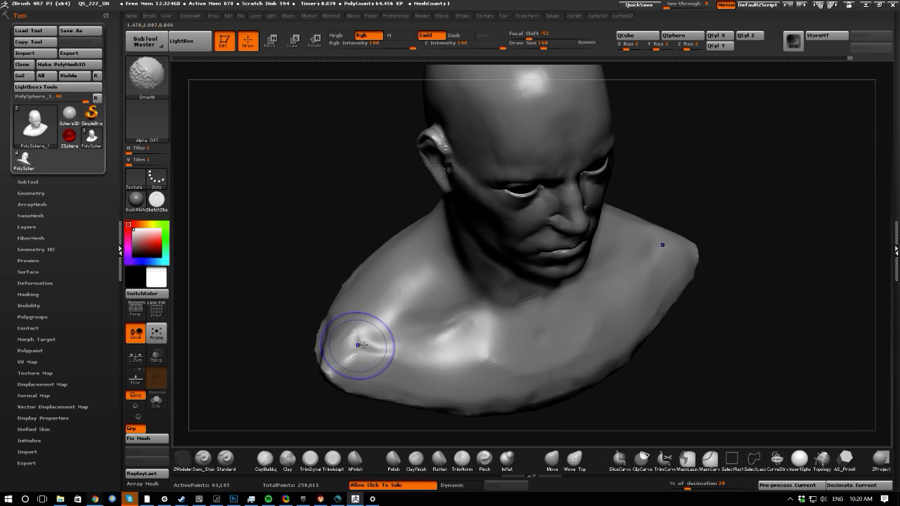
drag(383, 354, 475, 359)
mouse_move(482, 358)
mouse_down()
mouse_move(484, 350)
mouse_move(453, 362)
mouse_up()
drag(373, 347, 372, 345)
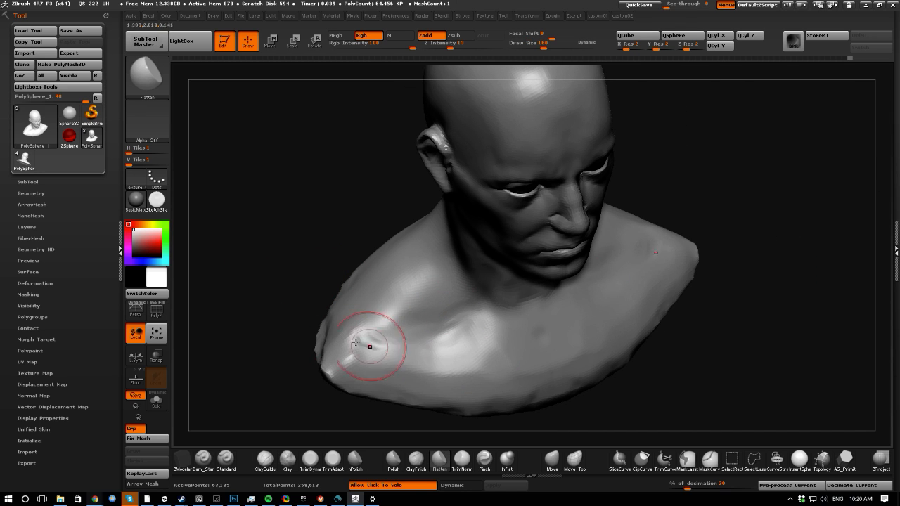
mouse_move(258, 314)
mouse_down()
mouse_move(269, 249)
mouse_move(257, 315)
mouse_move(269, 309)
mouse_up()
shift+drag(439, 317, 436, 318)
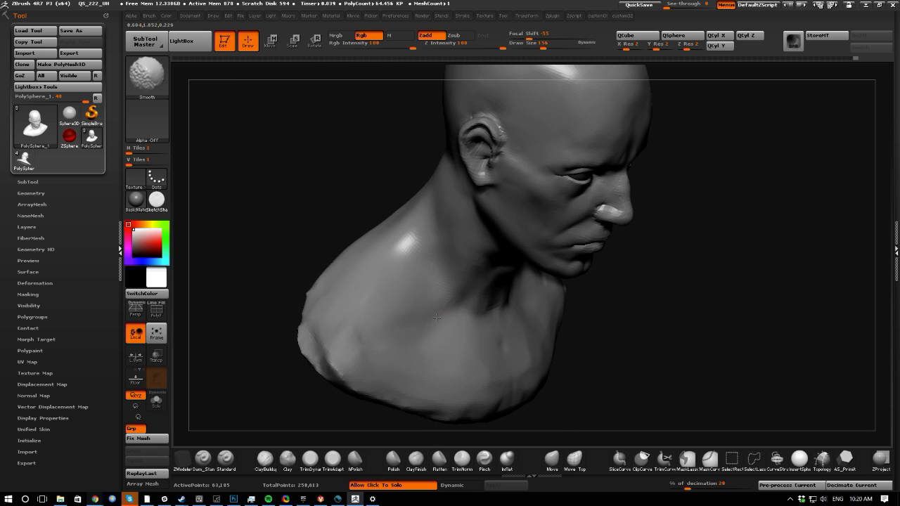
- Reshape the base of the neck and the area around the collarbone notch with the Move brush
drag(259, 317, 272, 267)
mouse_move(261, 304)
alt+mouse_down()
mouse_move(272, 294)
mouse_move(243, 275)
alt+mouse_up()
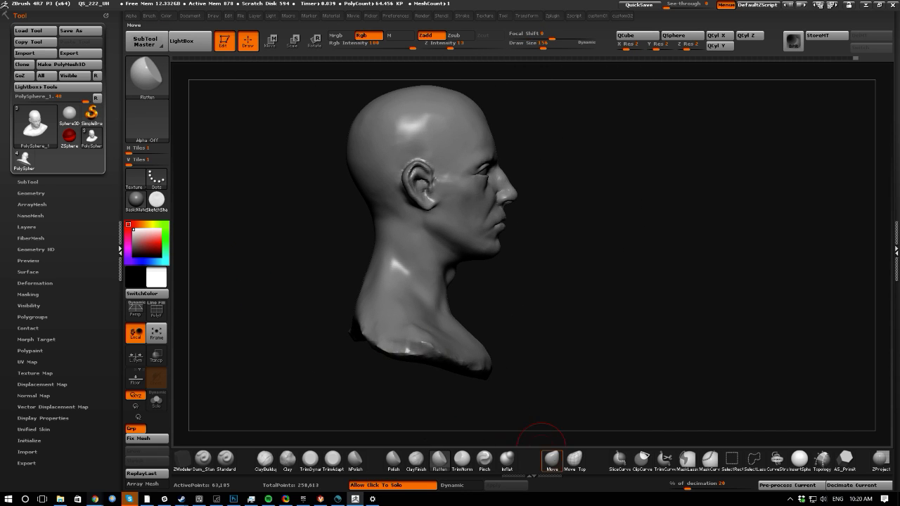
key(b)
key(m)
key(v)
drag(506, 297, 492, 298)
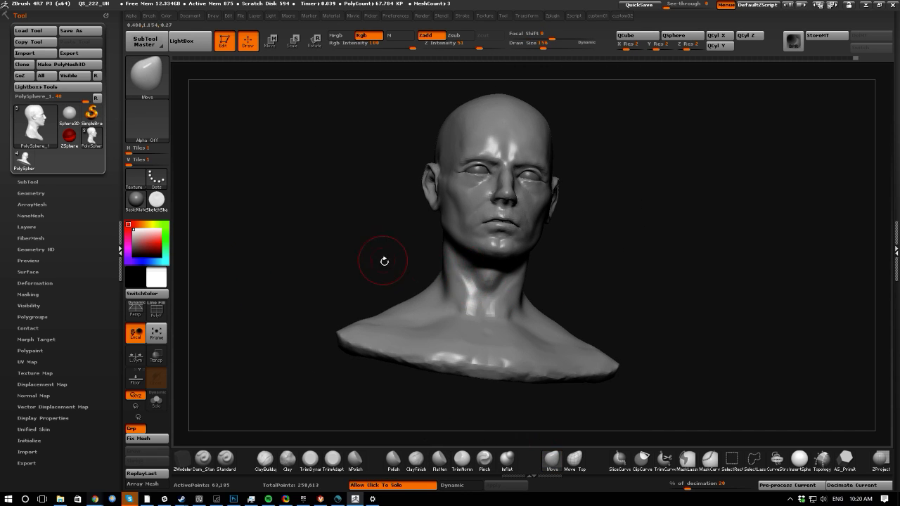
drag(383, 260, 446, 280)
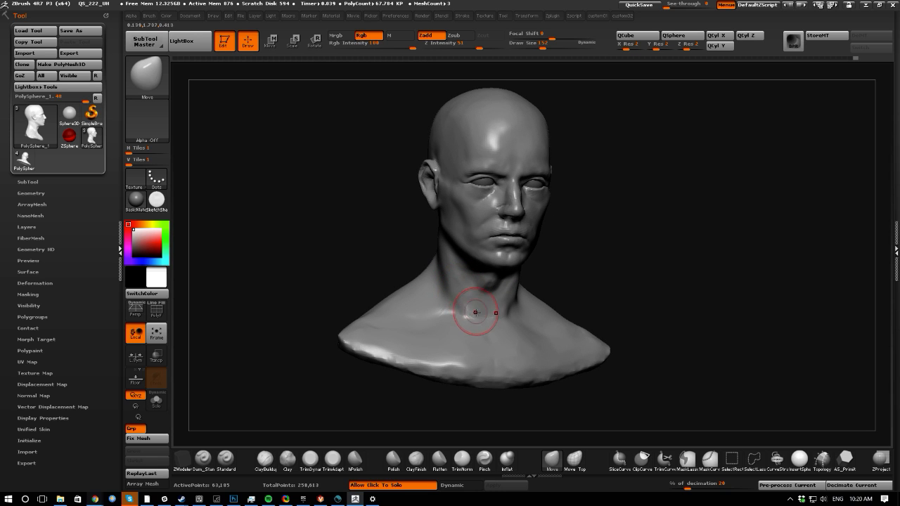
mouse_move(487, 330)
mouse_down()
mouse_move(513, 330)
mouse_move(478, 337)
mouse_up()
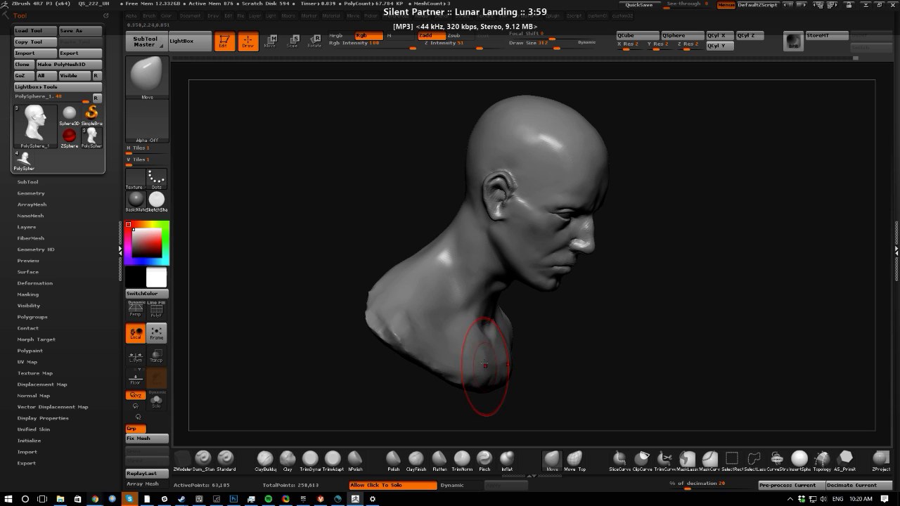
- Adjust the lower front edge of the chest with the Move brush, reducing the draw size to 156 and on to 68
shift+click(586, 43)
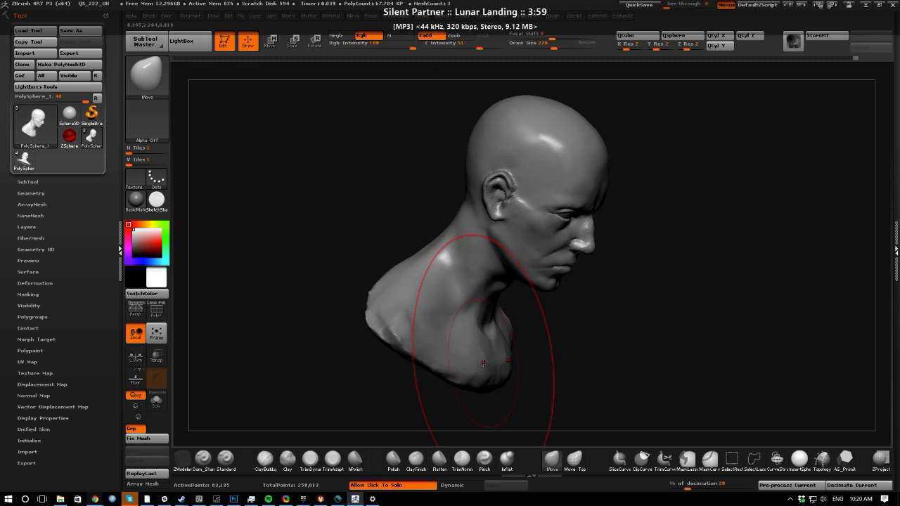
key(bracketleft)
key(bracketleft)
key(bracketleft)
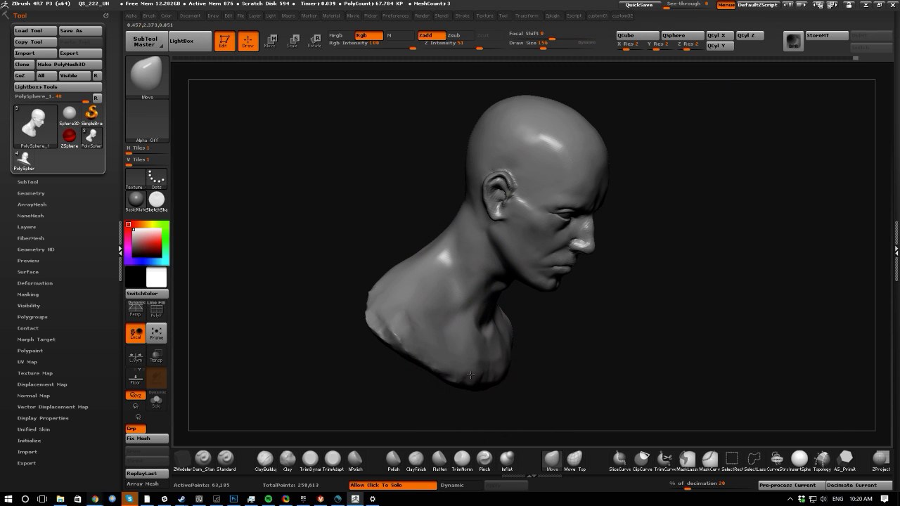
mouse_move(388, 372)
mouse_down()
mouse_move(365, 362)
mouse_move(371, 401)
mouse_move(417, 348)
mouse_move(418, 376)
mouse_move(450, 338)
mouse_up()
key(bracketleft)
key(bracketleft)
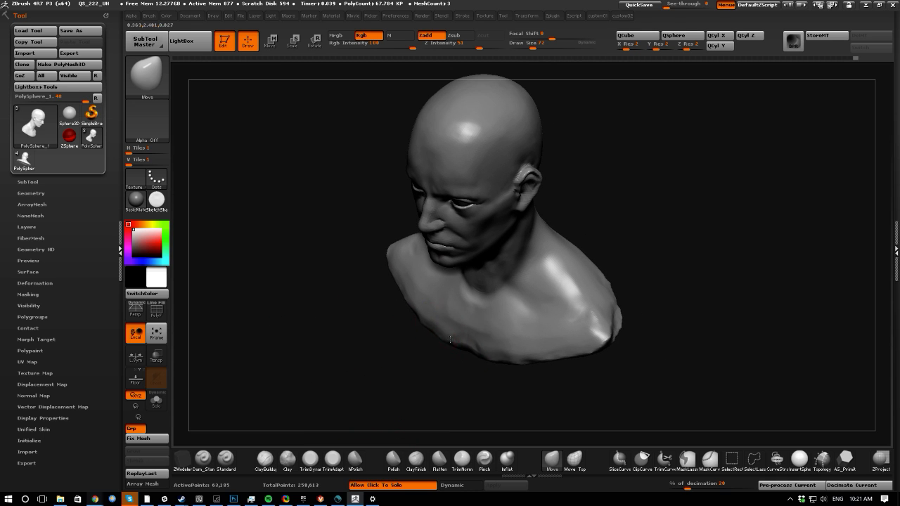
mouse_move(371, 303)
mouse_down()
mouse_move(428, 321)
mouse_move(398, 308)
mouse_up()
key(bracketleft)
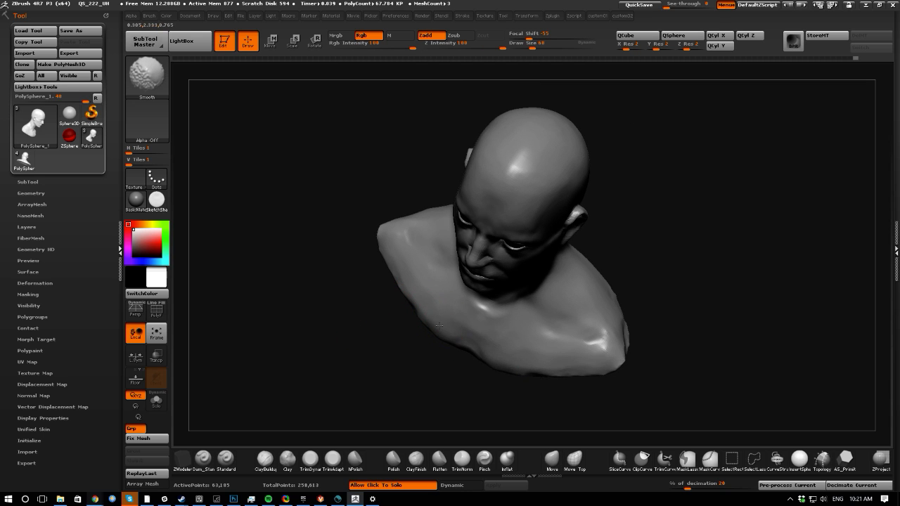
- Smooth the shoulder tip and reshape the bust's lower edge at the shoulders and back with the Move brush
mouse_move(587, 341)
shift+mouse_down()
mouse_move(598, 355)
mouse_move(615, 321)
shift+mouse_up()
drag(622, 394, 614, 378)
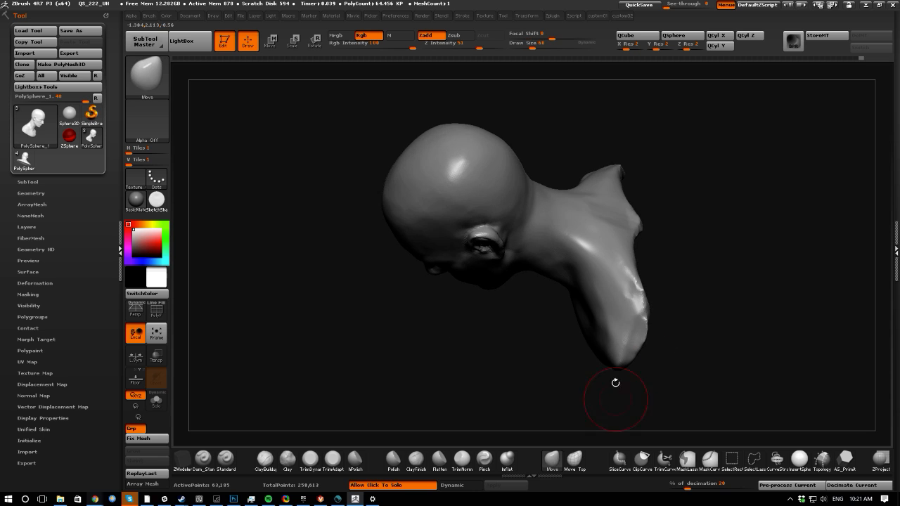
mouse_move(636, 231)
mouse_down()
mouse_move(619, 246)
mouse_move(422, 310)
mouse_move(457, 321)
mouse_move(387, 317)
mouse_move(444, 331)
mouse_move(488, 301)
mouse_move(501, 266)
mouse_move(602, 231)
mouse_move(628, 241)
mouse_move(650, 235)
mouse_up()
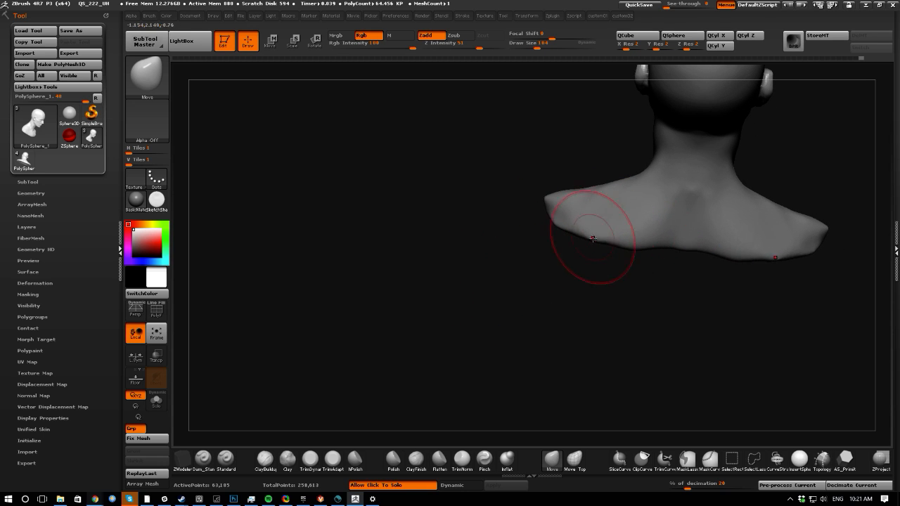
drag(513, 227, 549, 223)
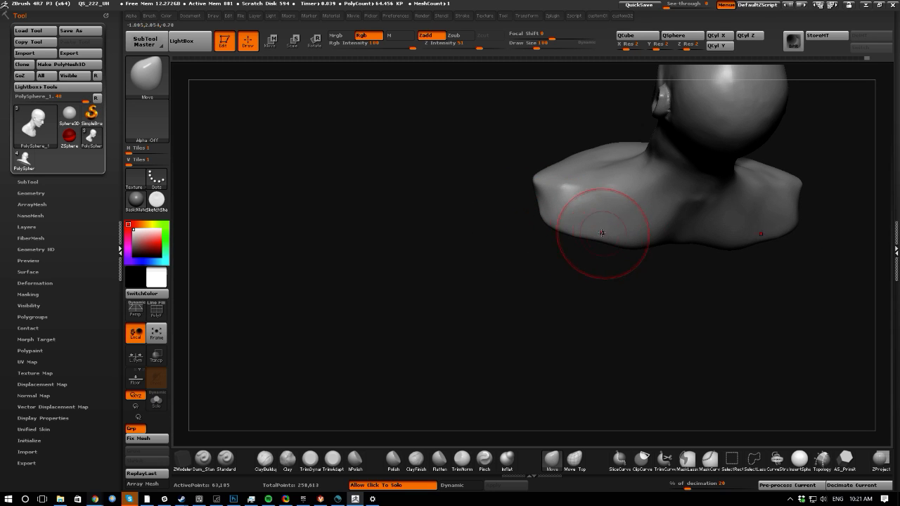
drag(582, 241, 658, 189)
mouse_move(541, 136)
mouse_down()
mouse_move(469, 102)
mouse_move(488, 176)
mouse_move(459, 172)
mouse_move(460, 226)
mouse_up()
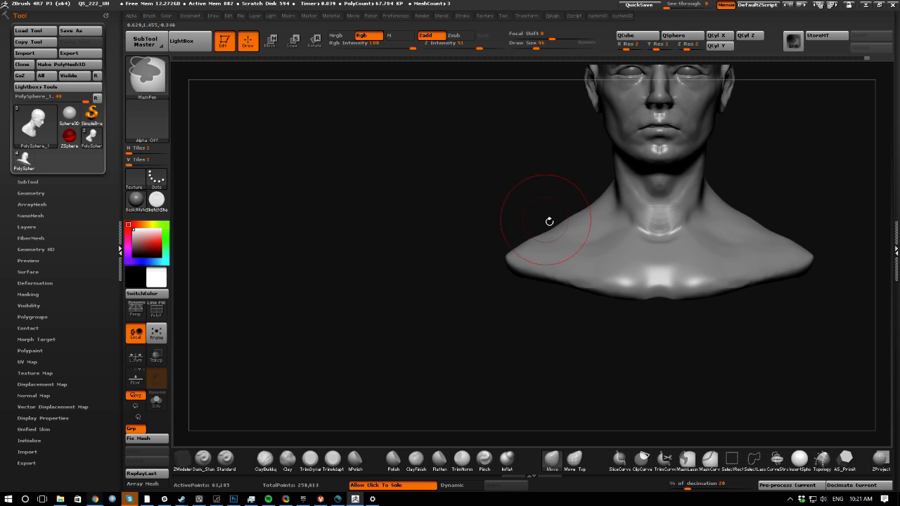
- Build up the neck muscles and the rounded inner ends of the collarbones with the Clay brush
mouse_move(546, 232)
mouse_down()
mouse_move(538, 224)
mouse_move(550, 232)
mouse_move(492, 251)
mouse_move(500, 233)
mouse_move(459, 299)
mouse_move(431, 257)
mouse_move(424, 335)
mouse_move(401, 308)
mouse_move(203, 389)
mouse_up()
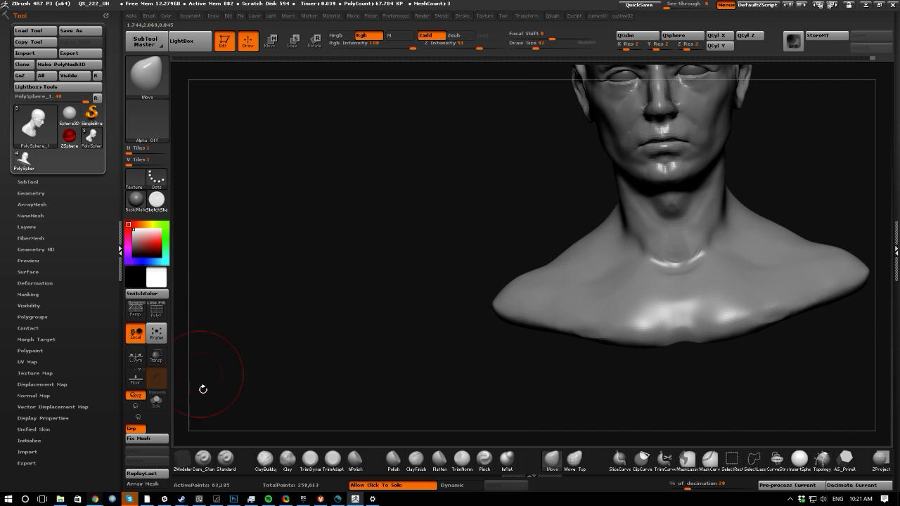
click(287, 460)
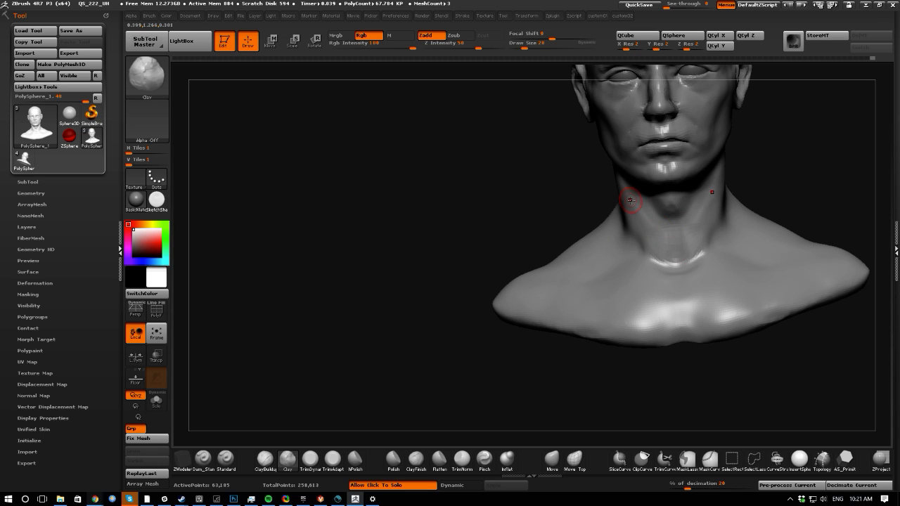
mouse_move(633, 211)
mouse_down()
mouse_move(639, 251)
mouse_move(654, 271)
mouse_move(636, 248)
mouse_up()
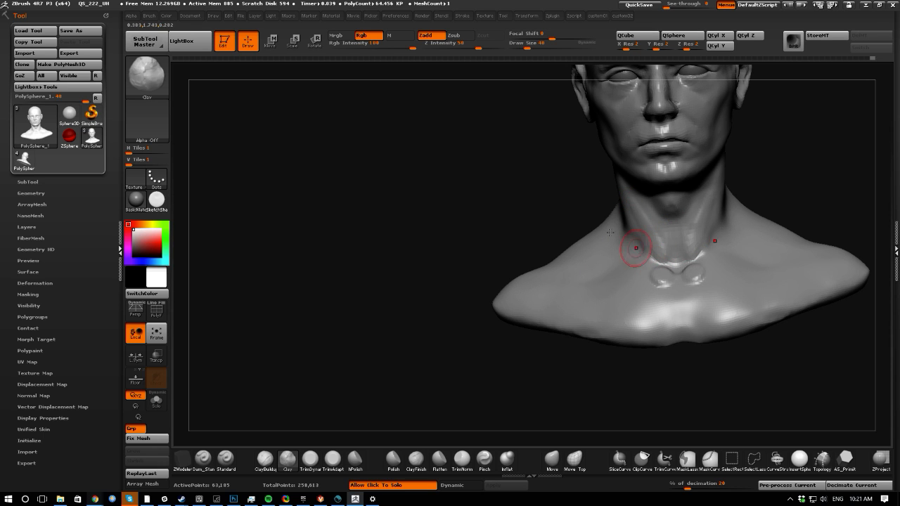
drag(431, 249, 439, 329)
drag(511, 237, 583, 267)
key(ctrl+z)
mouse_move(514, 241)
mouse_down()
mouse_move(618, 264)
mouse_move(638, 282)
mouse_up()
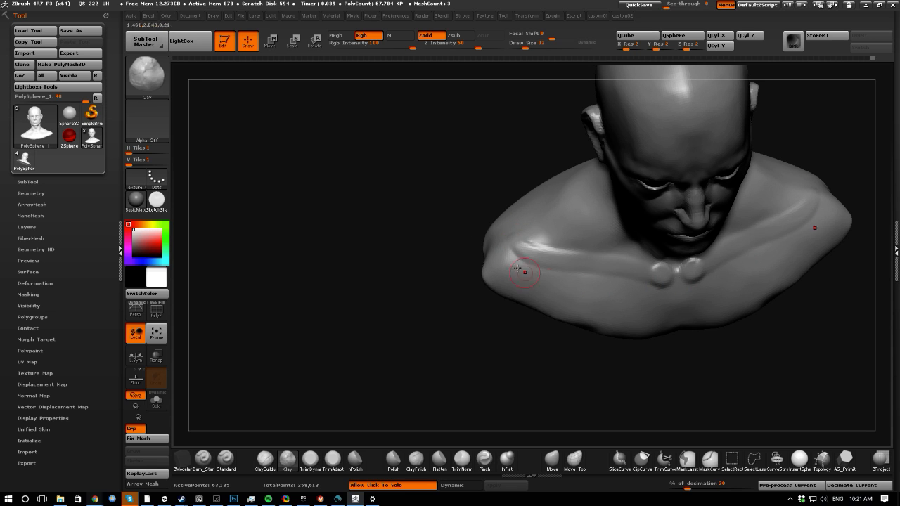
key(ctrl+z)
- Build up the collarbones from the shoulders to the central notch with the Clay brush, reducing its draw size from 32 to 28
drag(512, 241, 617, 284)
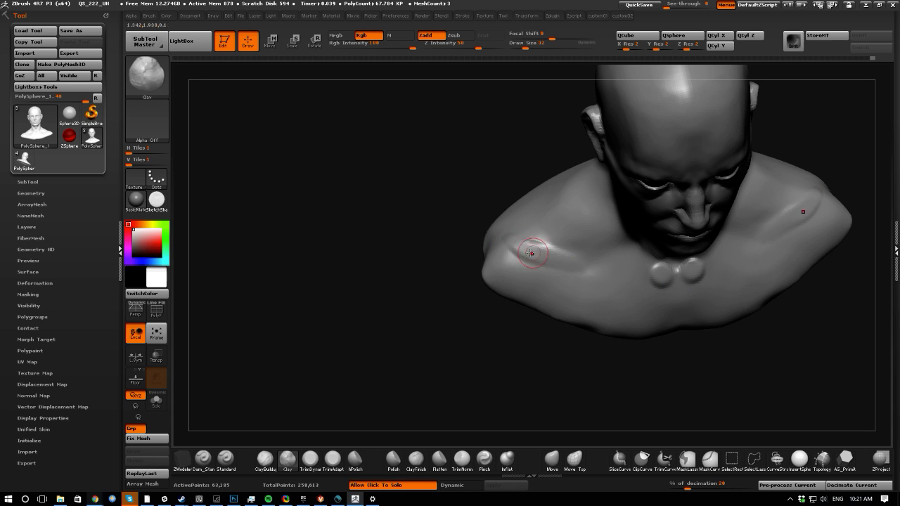
drag(531, 253, 631, 281)
key(bracketleft)
key(bracketleft)
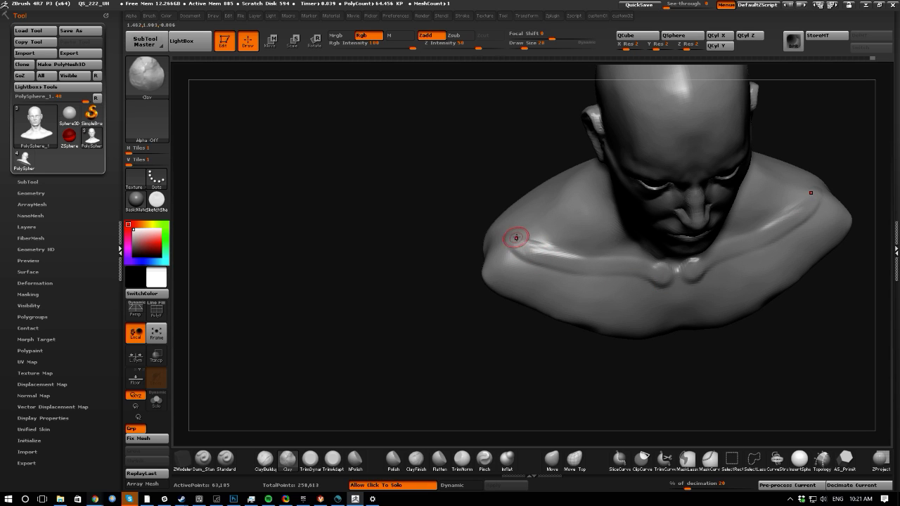
drag(509, 237, 611, 259)
- Smooth the inner and outer ends of the collarbones at a draw size of 24
shift+drag(661, 276, 664, 283)
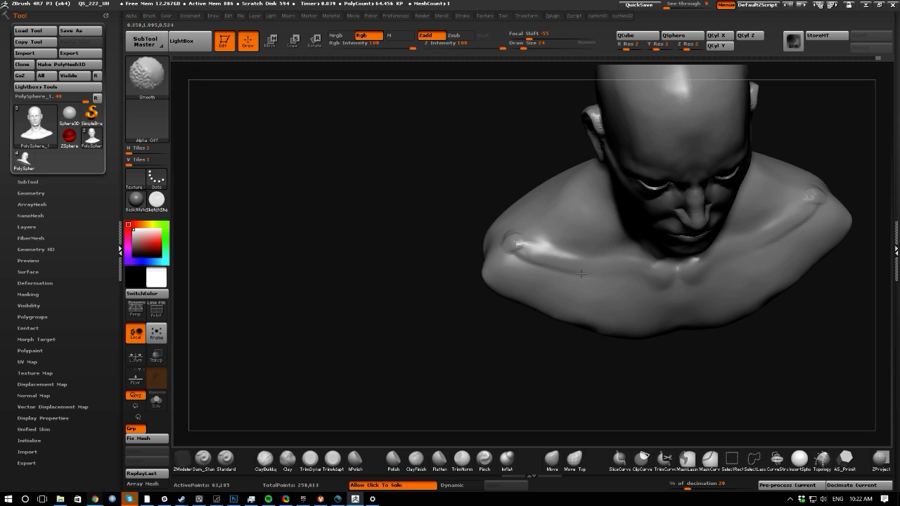
mouse_move(534, 260)
shift+mouse_down()
mouse_move(485, 241)
mouse_move(536, 236)
shift+mouse_up()
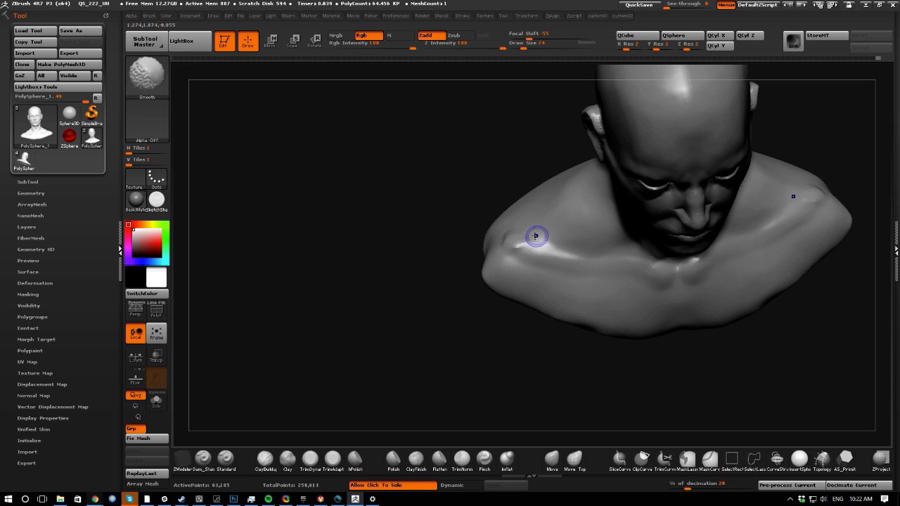
mouse_move(445, 271)
mouse_down()
mouse_move(478, 255)
mouse_move(573, 251)
mouse_up()
drag(492, 323, 473, 271)
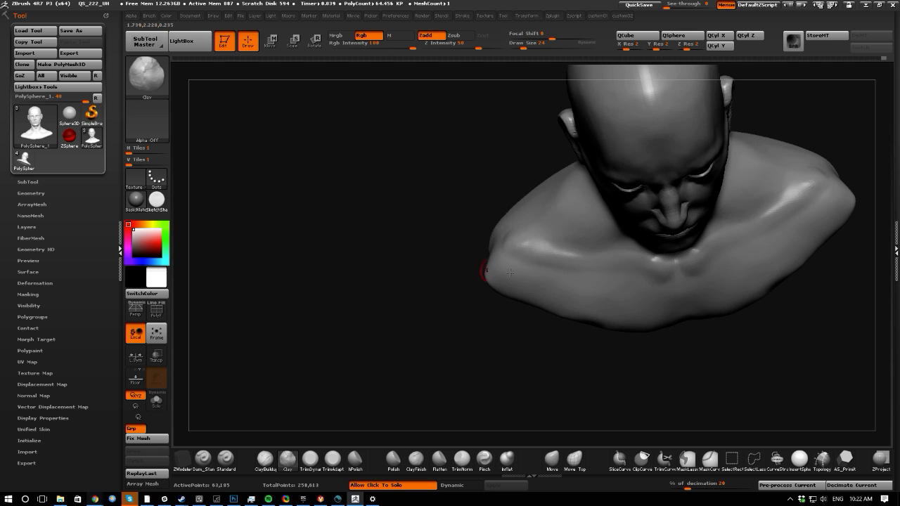
- Add a thin Clay ridge along the collarbones' upper edge at a draw size of 20 and smooth it
drag(639, 260, 562, 258)
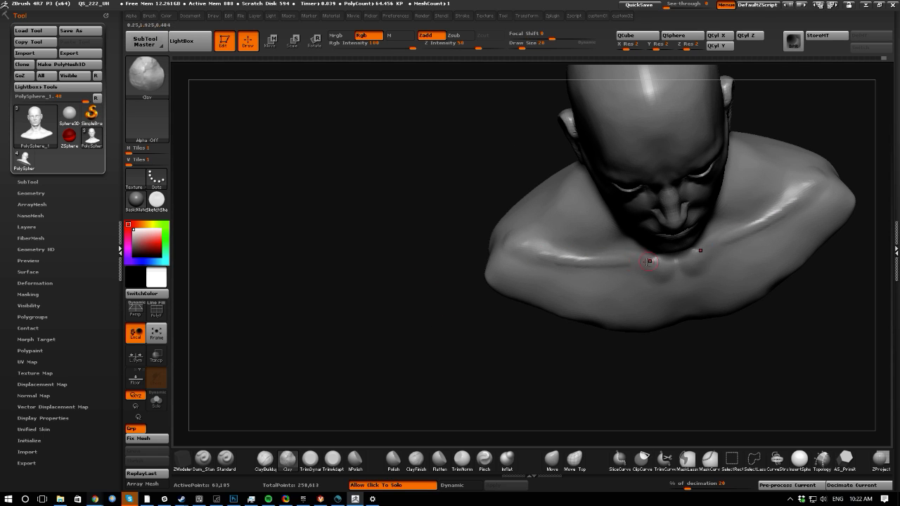
shift+drag(649, 261, 543, 260)
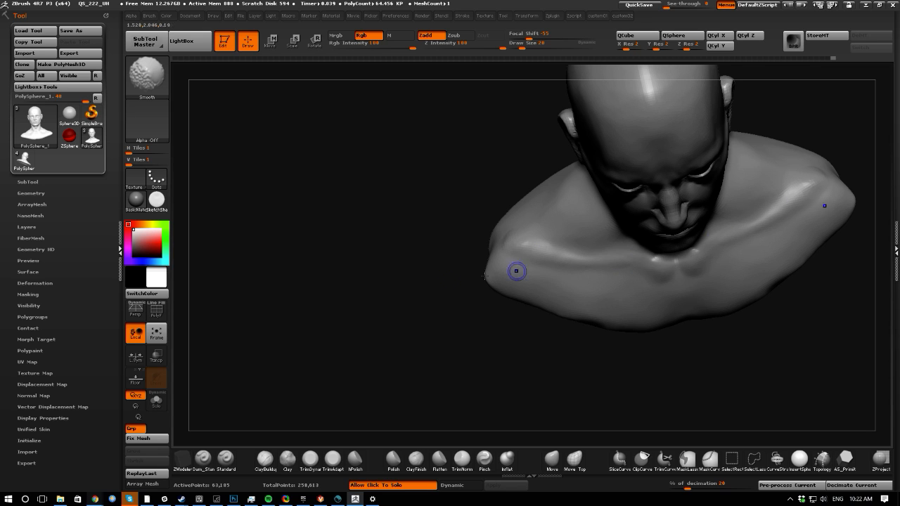
mouse_move(484, 276)
mouse_down()
mouse_move(615, 241)
mouse_move(658, 252)
mouse_move(653, 237)
mouse_up()
drag(457, 165, 448, 150)
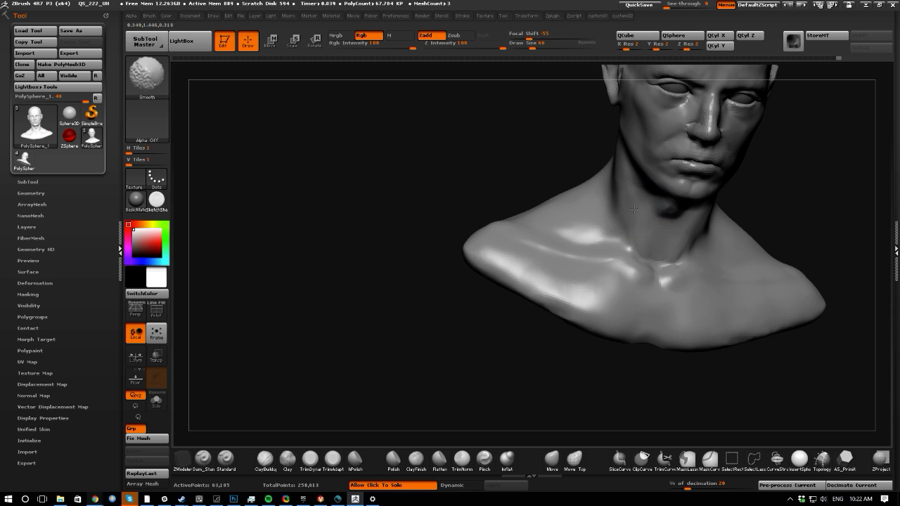
- Reshape the front of the neck and the collarbone notch with the Move brush, raising the draw size from 52 to 64
mouse_move(502, 177)
mouse_down()
mouse_move(508, 209)
mouse_move(580, 298)
mouse_up()
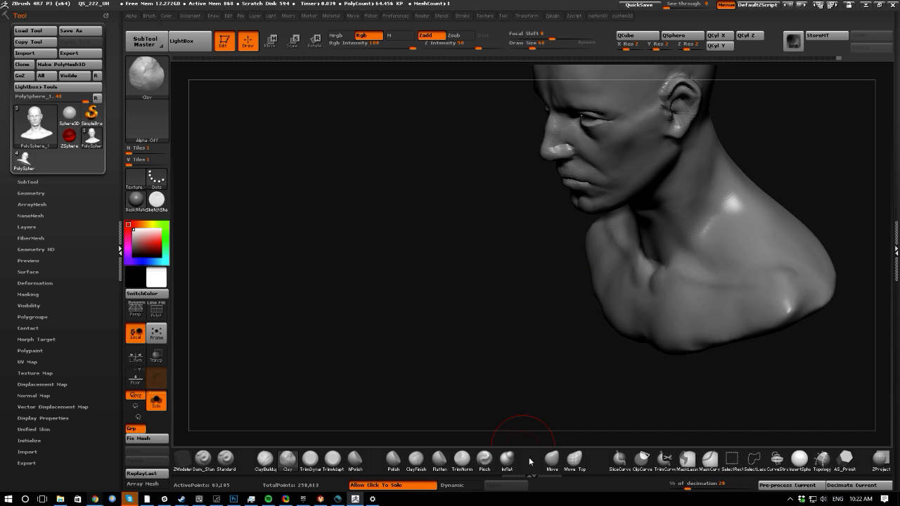
click(551, 460)
drag(511, 370, 551, 303)
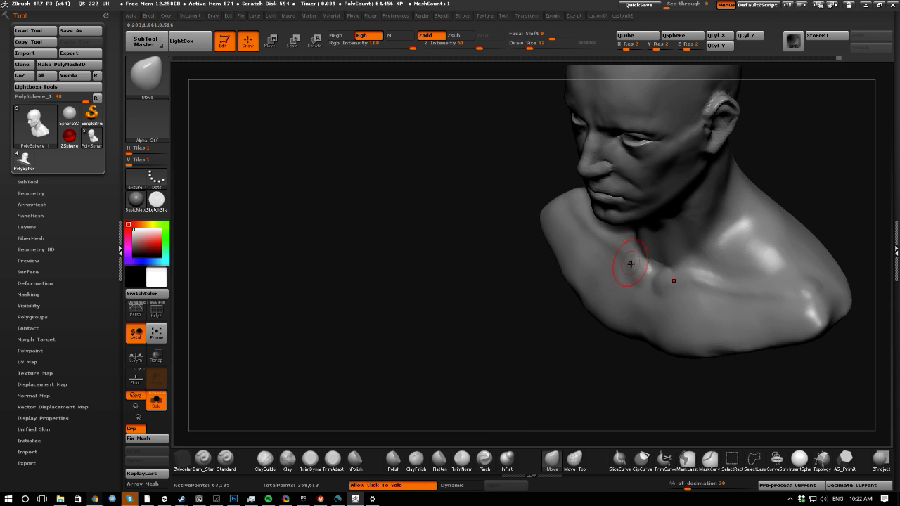
drag(525, 273, 461, 255)
key(])
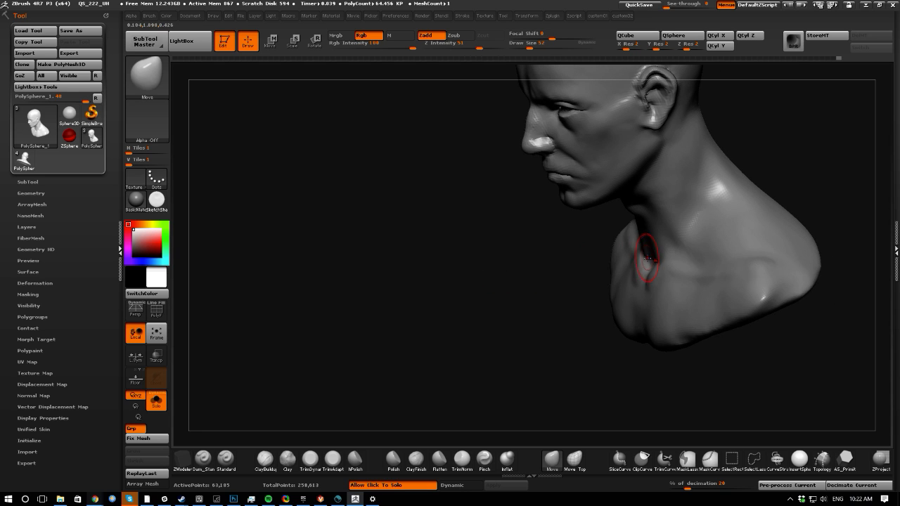
key(])
mouse_move(568, 238)
mouse_down()
mouse_move(502, 231)
mouse_move(500, 240)
mouse_up()
drag(645, 241, 653, 242)
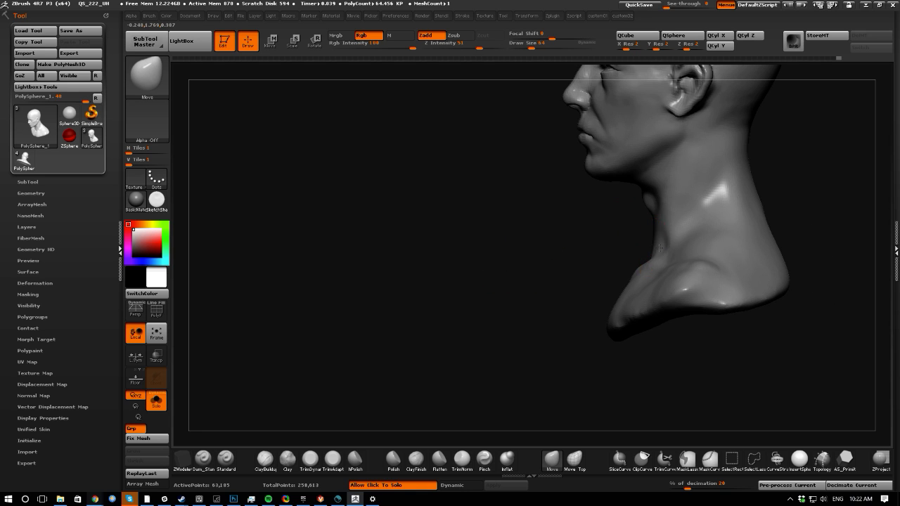
- Refine the transition between neck and shoulder, smoothing the hollow above the collarbone's inner end at a draw size of 32
drag(584, 242, 639, 250)
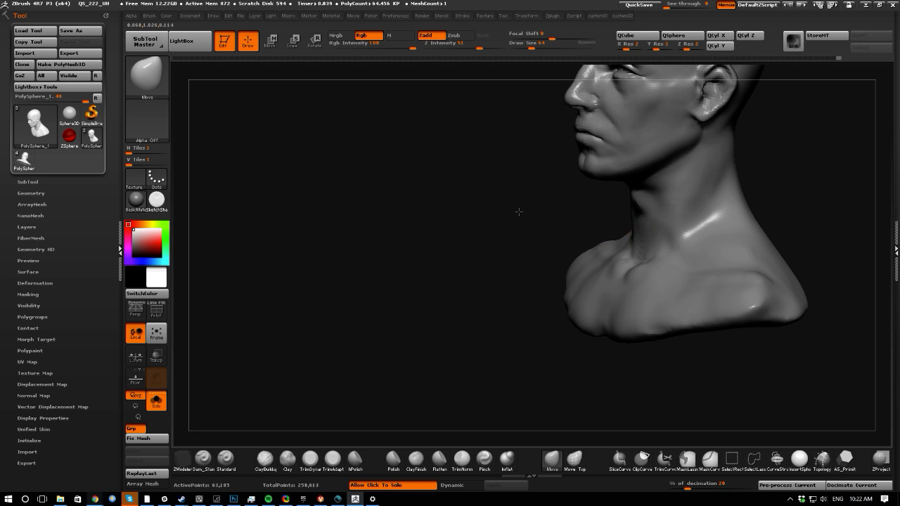
drag(518, 211, 642, 231)
key([)
drag(508, 191, 569, 214)
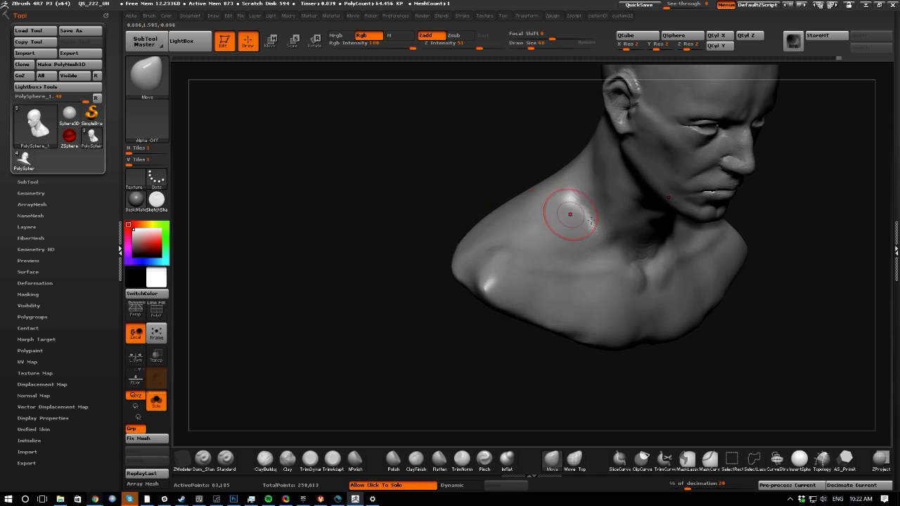
key([)
key([)
key(shift)
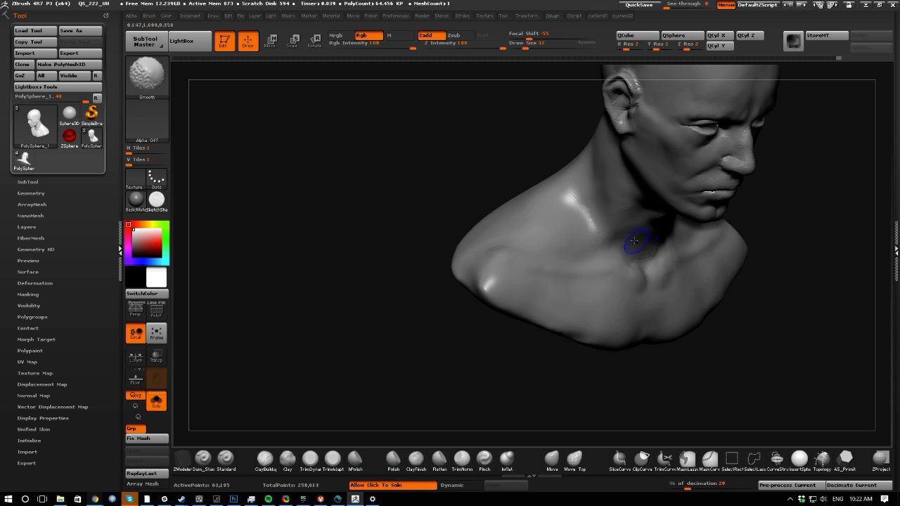
mouse_move(492, 189)
mouse_down()
mouse_move(466, 181)
mouse_move(462, 194)
mouse_up()
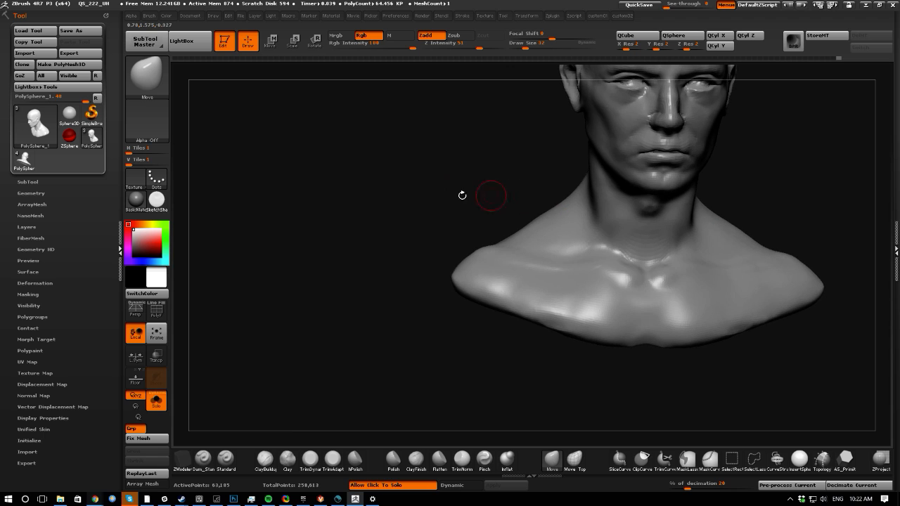
- Build up the side of the neck and the hollow above the collarbone with the Clay brush, starting at draw size 28, and smooth it
click(287, 457)
drag(296, 356, 613, 230)
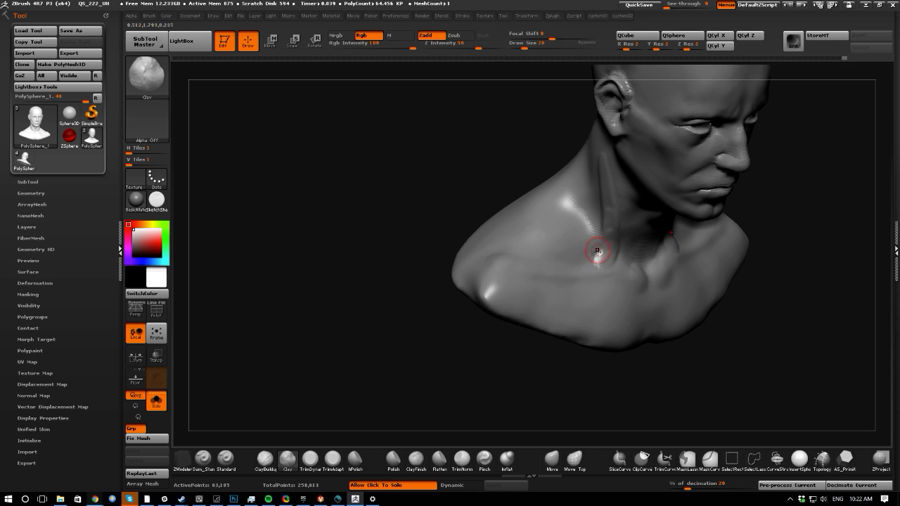
key(shift)
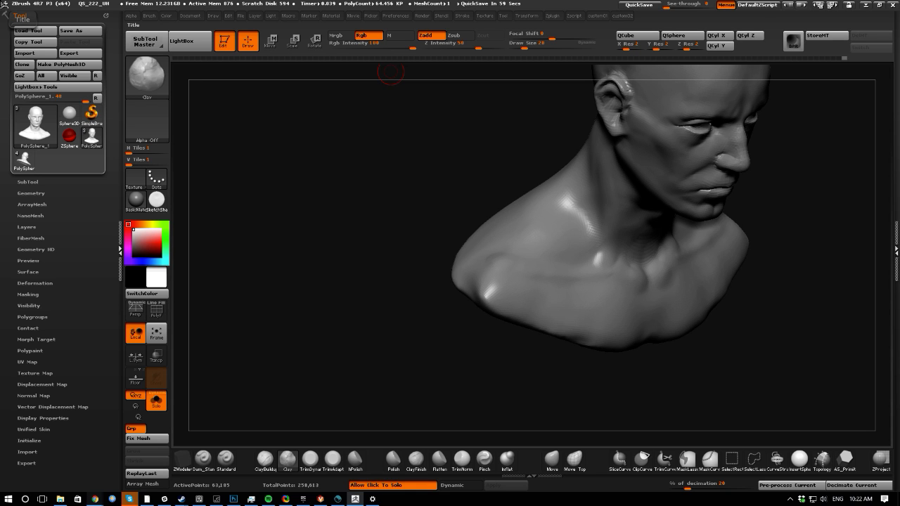
mouse_move(412, 207)
mouse_down()
mouse_move(506, 234)
mouse_move(642, 205)
mouse_up()
drag(494, 201, 575, 194)
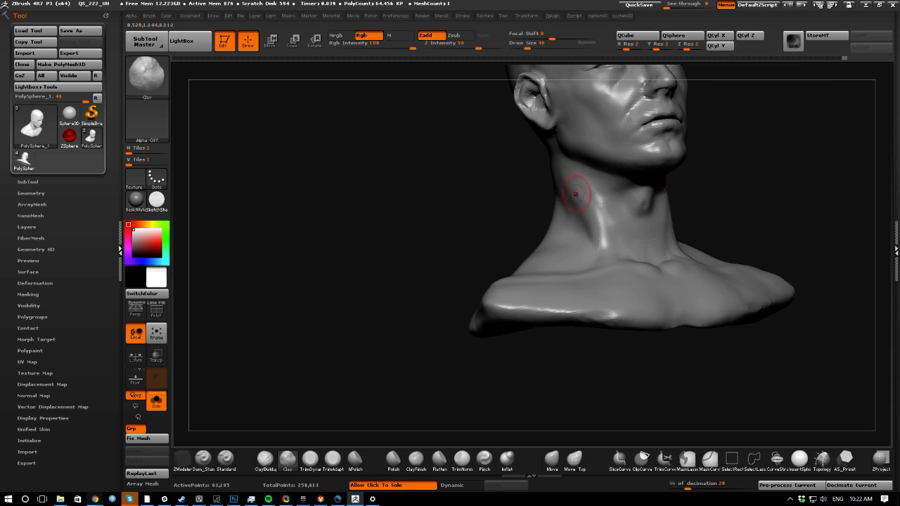
- Reshape the throat under the chin and around the Adam's apple with the Move brush at a draw size of about 60, then smooth it
click(553, 459)
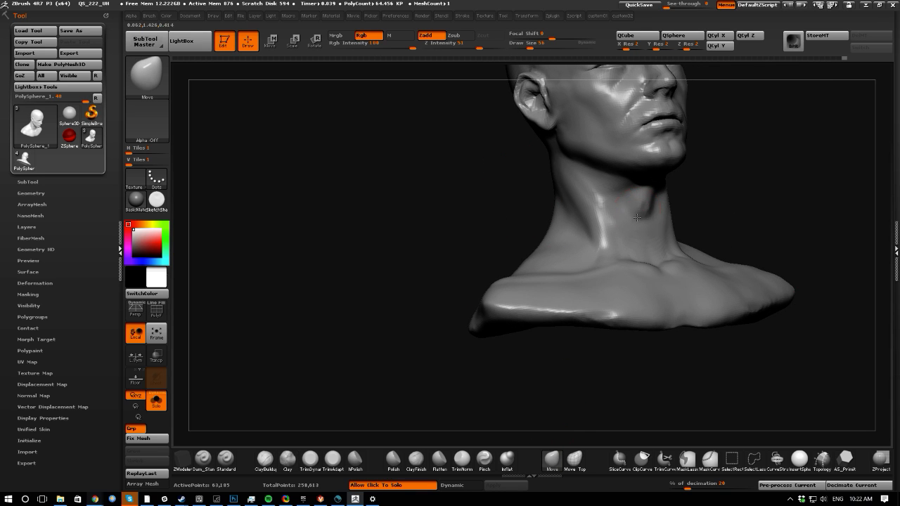
mouse_move(427, 196)
mouse_down()
mouse_move(461, 195)
mouse_move(542, 155)
mouse_up()
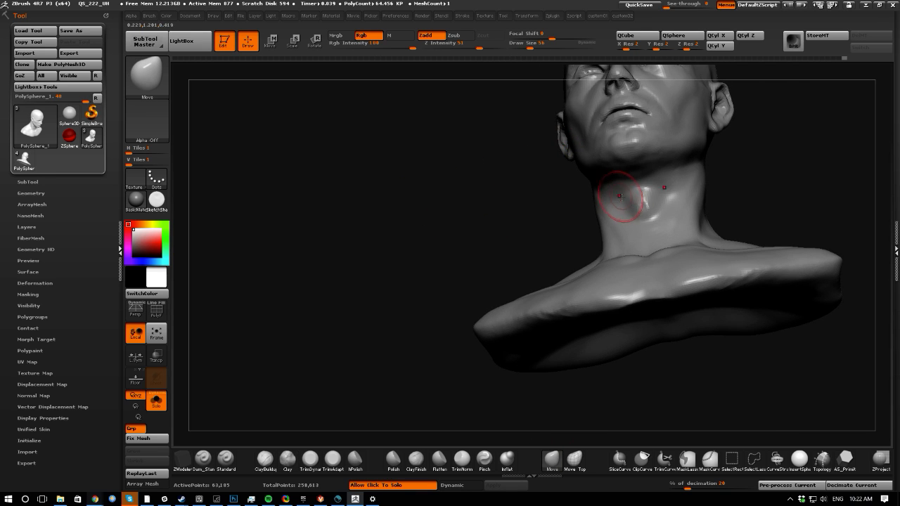
drag(555, 194, 461, 196)
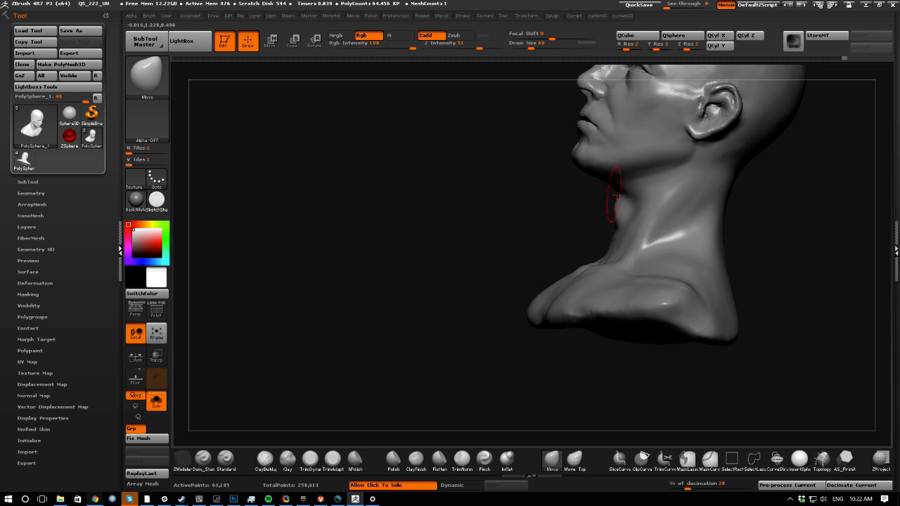
drag(602, 183, 578, 185)
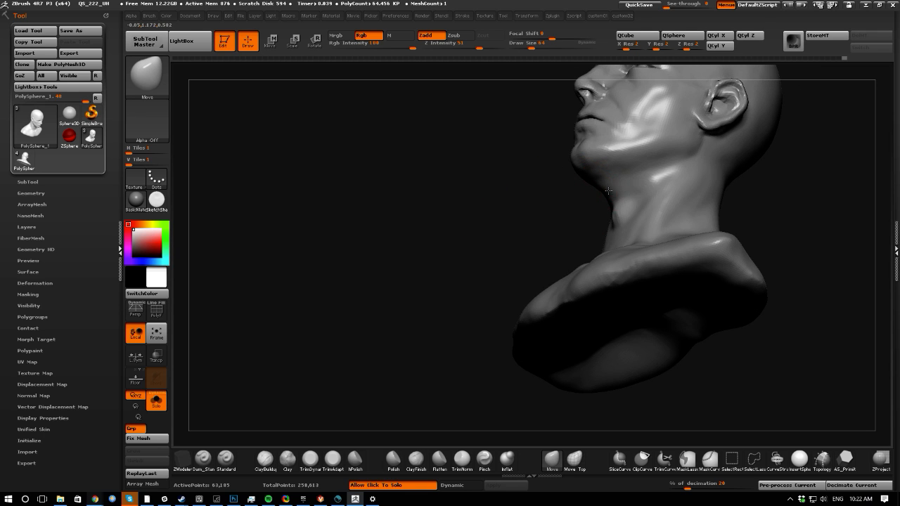
drag(490, 187, 542, 226)
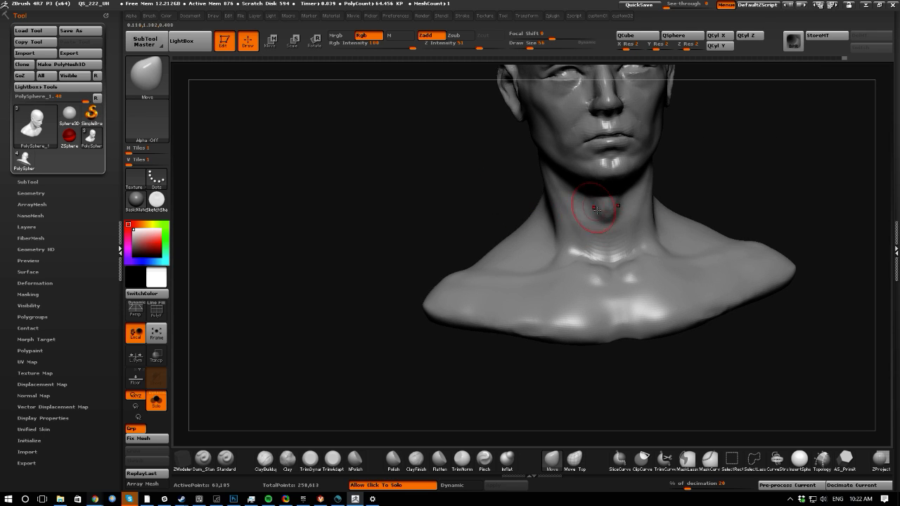
shift+drag(596, 211, 574, 218)
drag(380, 201, 450, 201)
shift+drag(597, 196, 597, 204)
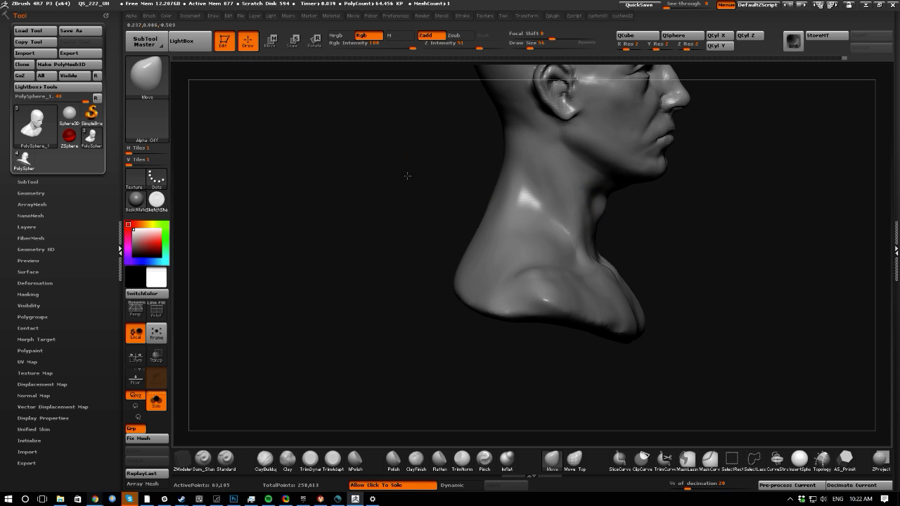
- Adjust the shoulder and trapezius volume with the Move brush, raising the draw size to 104
drag(407, 176, 574, 209)
mouse_move(395, 197)
mouse_down()
mouse_move(422, 260)
mouse_move(444, 194)
mouse_move(492, 203)
mouse_move(556, 267)
mouse_up()
key(bracketright)
key(bracketright)
key(bracketright)
mouse_move(426, 243)
mouse_down()
mouse_move(393, 235)
mouse_move(449, 267)
mouse_move(583, 261)
mouse_up()
drag(434, 259, 546, 257)
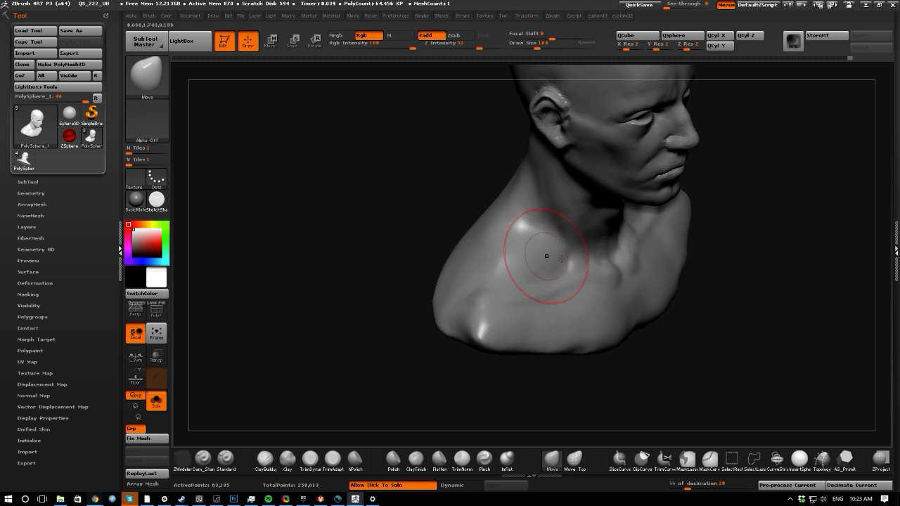
- Refine the hollow between neck and shoulder with a much smaller Move brush and smooth the neck's side above it
key(bracketleft)
mouse_move(411, 247)
mouse_down()
mouse_move(355, 248)
mouse_move(445, 207)
mouse_up()
key(bracketleft)
key(bracketleft)
key(bracketleft)
key(bracketleft)
key(bracketleft)
key(bracketleft)
key(bracketleft)
key(bracketleft)
key(bracketleft)
key(bracketleft)
key(bracketleft)
key(bracketleft)
key(bracketleft)
key(bracketleft)
key(bracketleft)
key(bracketleft)
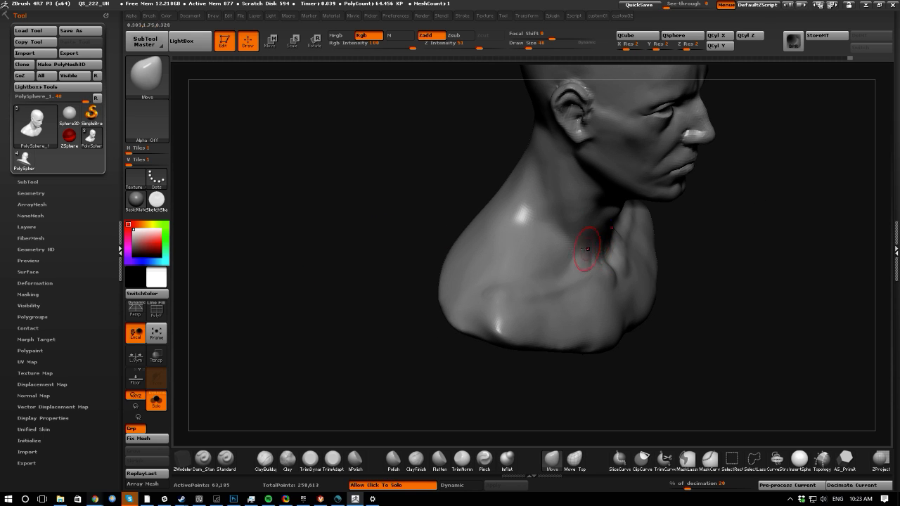
mouse_move(589, 247)
shift+mouse_down()
mouse_move(606, 221)
mouse_move(562, 267)
mouse_move(558, 220)
shift+mouse_up()
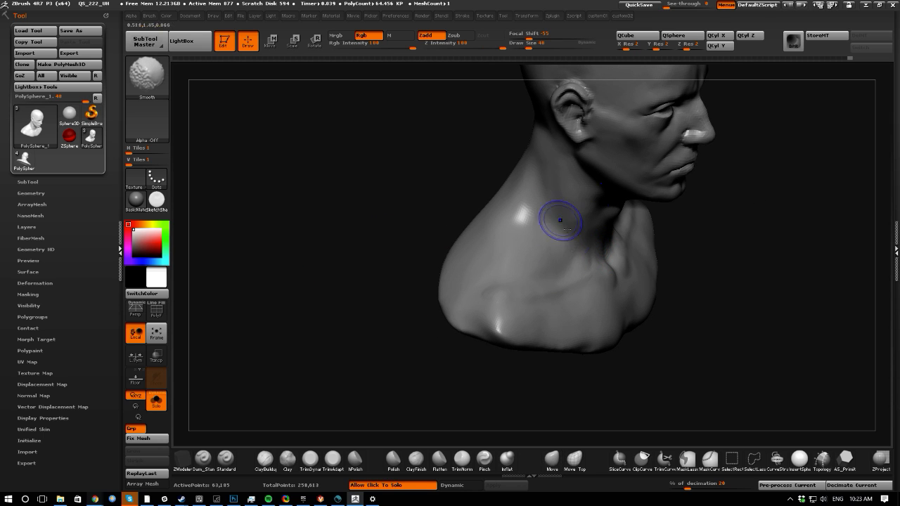
- Raise the bust to subdivision level 2 and smooth the area behind the ear
alt+drag(396, 231, 366, 181)
drag(366, 181, 336, 194)
mouse_move(389, 216)
alt+mouse_down()
mouse_move(395, 286)
mouse_move(376, 283)
mouse_move(377, 265)
mouse_move(390, 261)
alt+mouse_up()
mouse_move(557, 289)
mouse_down()
mouse_move(422, 241)
mouse_move(450, 243)
mouse_move(394, 261)
mouse_move(333, 265)
mouse_move(356, 275)
mouse_move(335, 263)
mouse_move(372, 302)
mouse_up()
key(space)
alt+drag(334, 214, 327, 318)
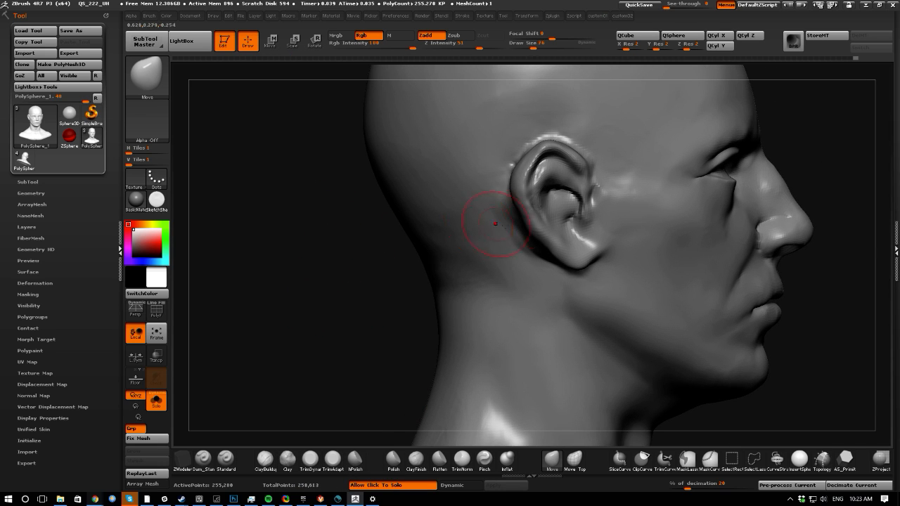
key(shift)
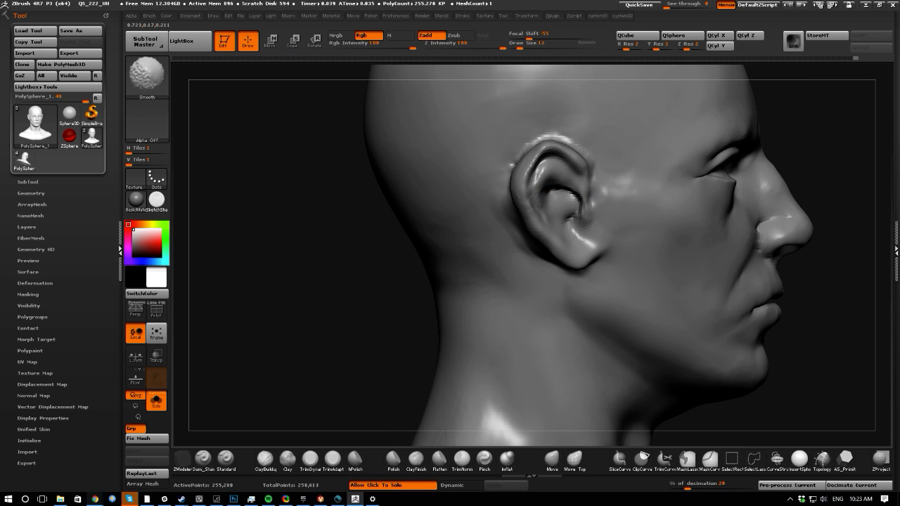
- Turn off Solo to show the eyes and carve the creases around the nostrils with Dam Standard at a draw size of 22
mouse_move(381, 244)
mouse_down()
mouse_move(372, 260)
mouse_move(407, 257)
mouse_move(291, 265)
mouse_move(351, 305)
mouse_move(401, 277)
mouse_move(380, 295)
mouse_move(408, 314)
mouse_up()
mouse_move(423, 300)
mouse_down()
mouse_move(403, 301)
mouse_move(410, 293)
mouse_move(414, 310)
mouse_move(426, 309)
mouse_move(388, 305)
mouse_up()
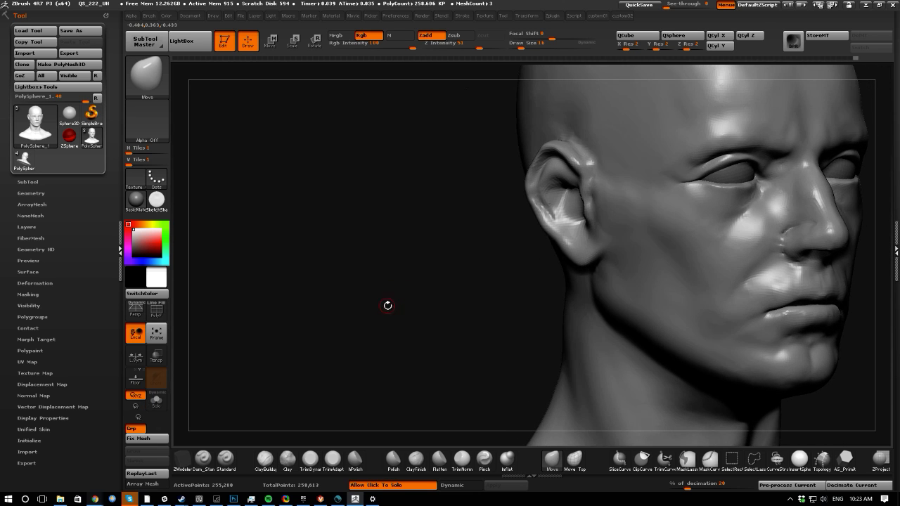
click(212, 459)
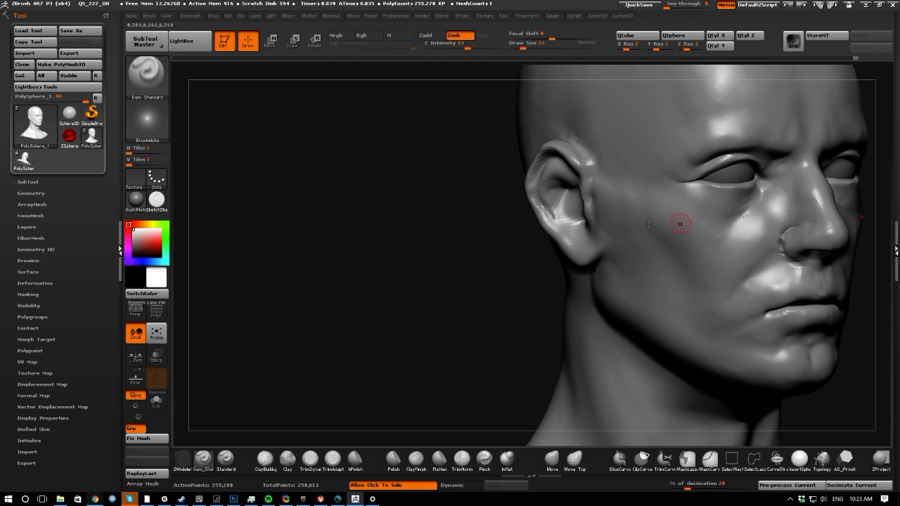
key(space)
click(448, 69)
alt+drag(350, 198, 373, 211)
mouse_move(435, 254)
alt+mouse_down()
mouse_move(389, 239)
mouse_move(461, 295)
mouse_move(501, 267)
alt+mouse_up()
key(space)
click(407, 61)
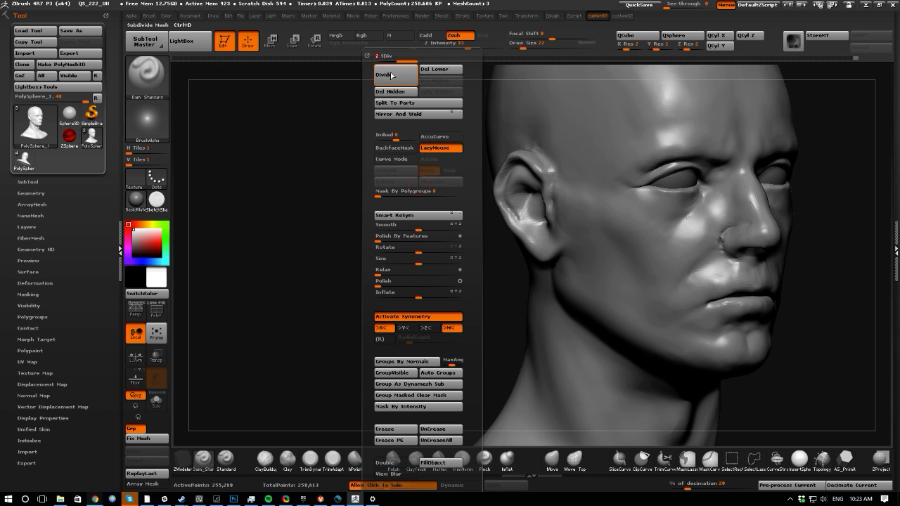
mouse_move(446, 244)
mouse_down()
mouse_move(400, 255)
mouse_move(415, 201)
mouse_move(399, 307)
mouse_move(446, 292)
mouse_move(455, 345)
mouse_up()
mouse_move(406, 429)
mouse_down()
mouse_move(367, 370)
mouse_move(406, 374)
mouse_up()
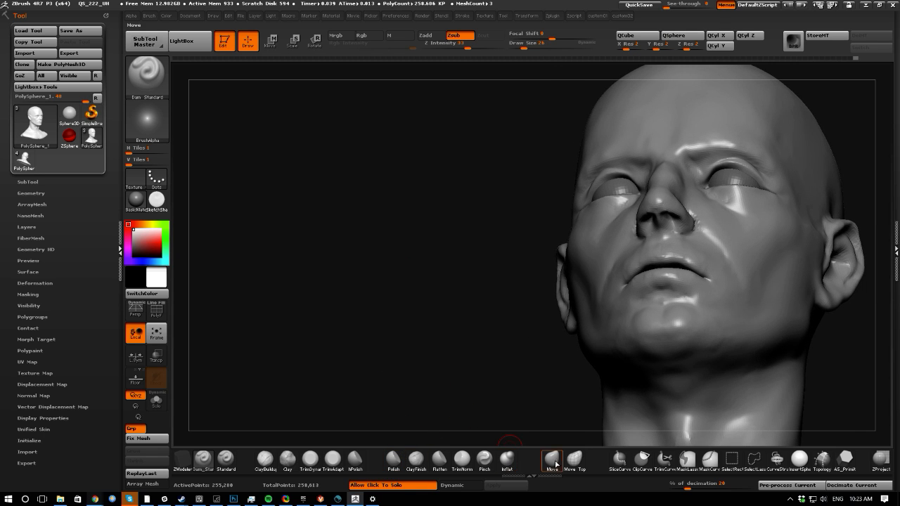
- Examine the face's forms from below, from the front and in three-quarter view
click(393, 459)
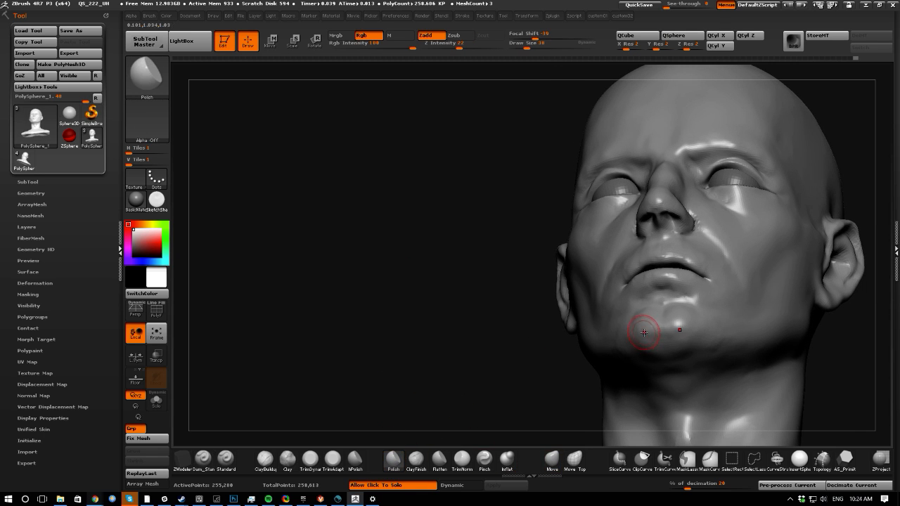
drag(442, 303, 457, 366)
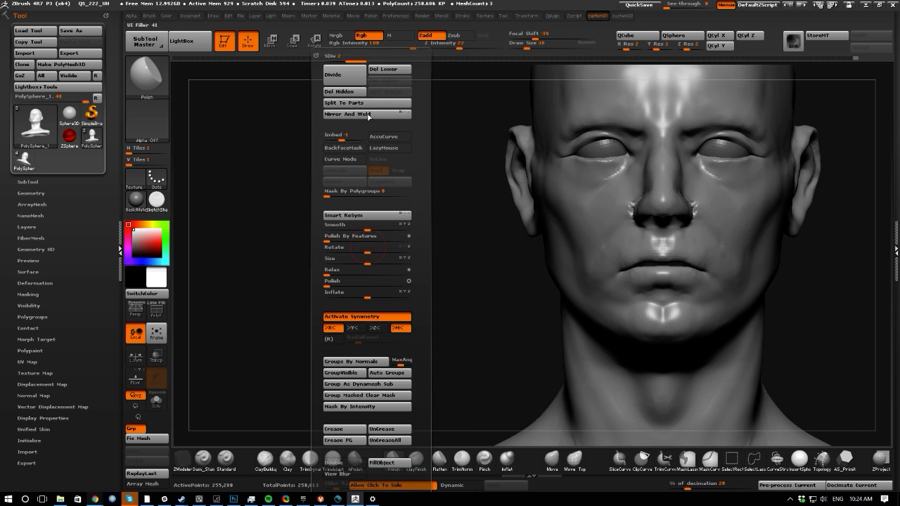
mouse_move(496, 185)
mouse_down()
mouse_move(387, 231)
mouse_move(317, 243)
mouse_move(302, 261)
mouse_move(401, 260)
mouse_move(434, 227)
mouse_move(381, 293)
mouse_move(413, 299)
mouse_move(407, 233)
mouse_move(382, 263)
mouse_move(367, 294)
mouse_move(377, 315)
mouse_move(388, 281)
mouse_up()
right_click(388, 281)
right_click(464, 291)
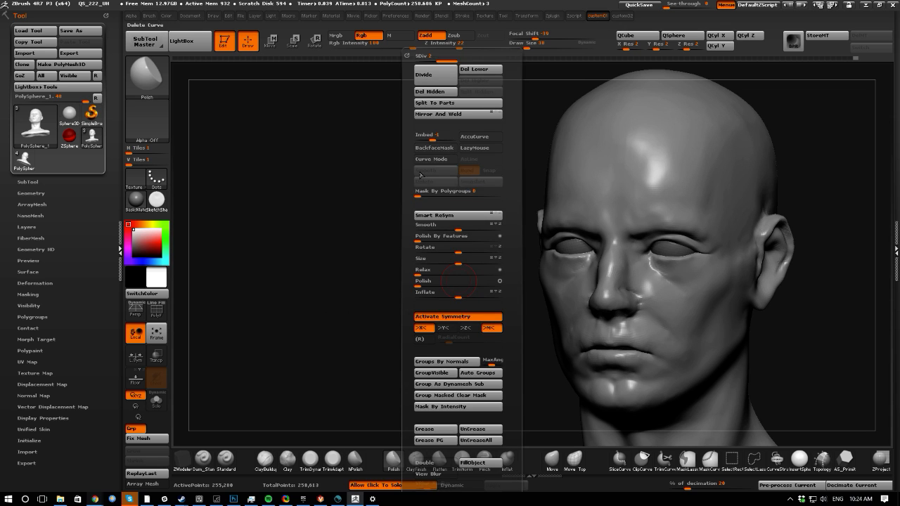
drag(324, 172, 518, 305)
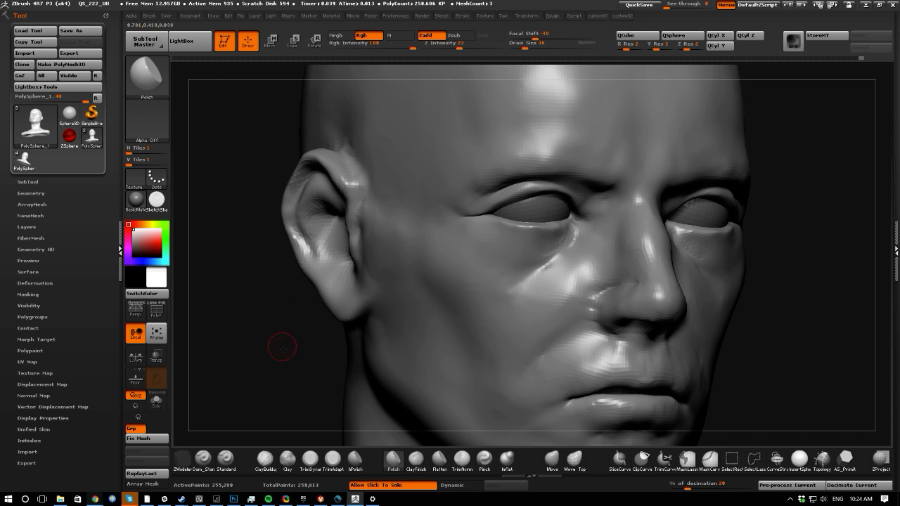
drag(282, 346, 401, 402)
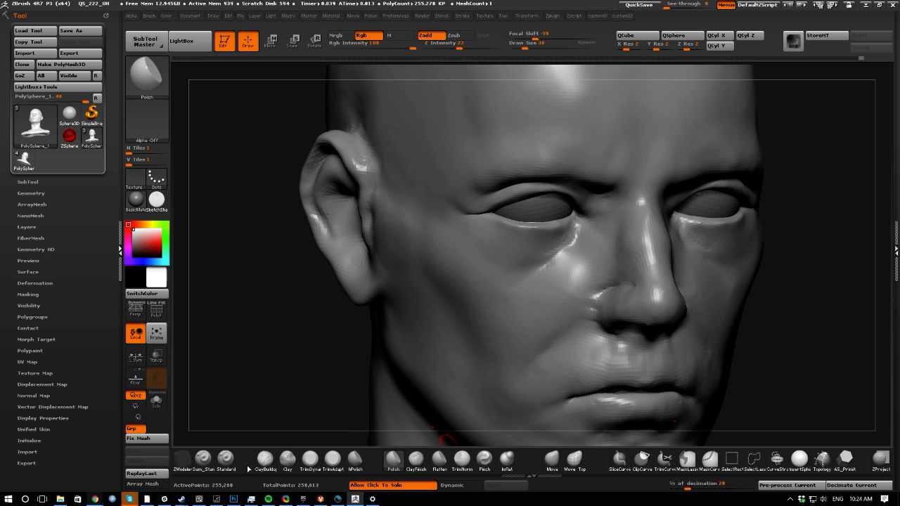
- Isolate the bust and deepen the nostril creases and the line between the lips with Dam Standard at a draw size of 22
click(204, 459)
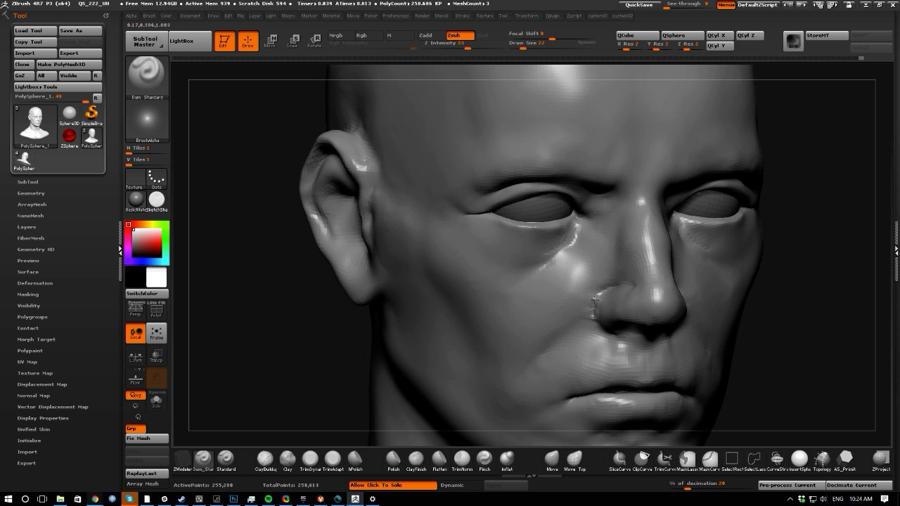
mouse_move(261, 331)
mouse_down()
mouse_move(342, 322)
mouse_move(408, 271)
mouse_move(573, 291)
mouse_up()
mouse_move(393, 313)
mouse_down()
mouse_move(299, 269)
mouse_move(545, 333)
mouse_move(606, 330)
mouse_up()
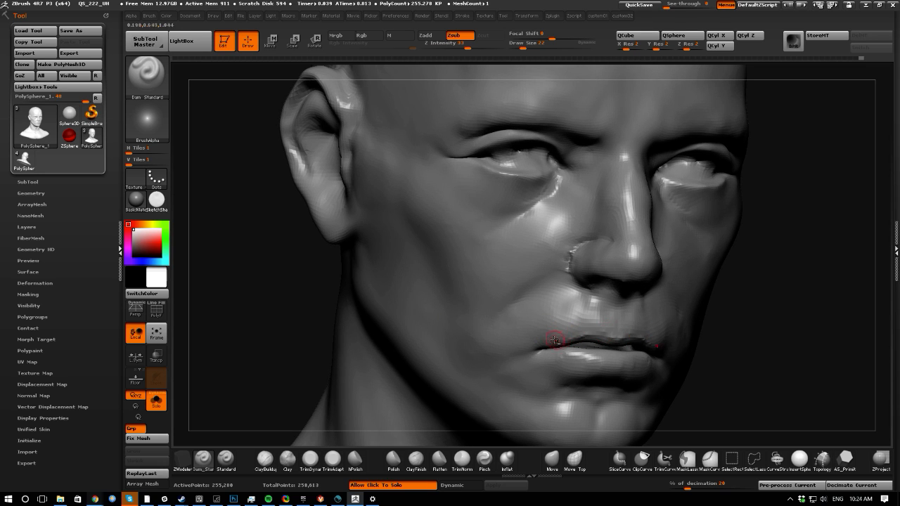
- Reshape the lower lip in front view with the Move Topological brush at a draw size of 74
shift+drag(257, 331, 425, 365)
click(574, 458)
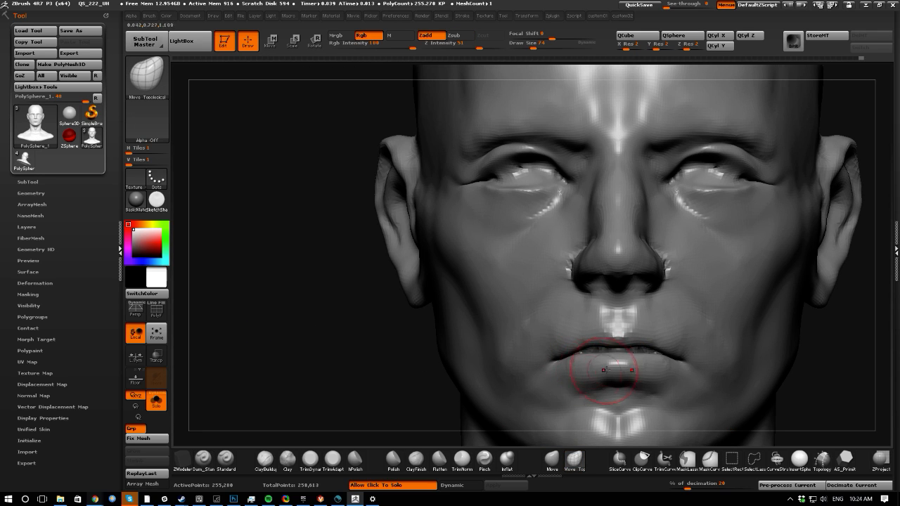
mouse_move(603, 369)
mouse_down()
mouse_move(616, 364)
mouse_move(596, 363)
mouse_up()
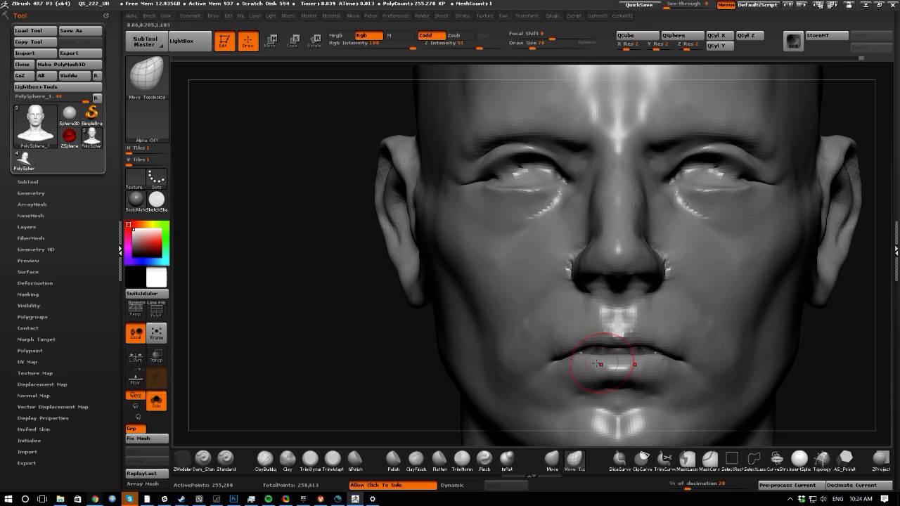
- Try a Clay stroke on the philtrum at a draw size of 38, then undo it
mouse_move(436, 352)
mouse_down()
mouse_move(372, 302)
mouse_move(385, 331)
mouse_move(376, 364)
mouse_move(394, 344)
mouse_move(436, 331)
mouse_move(412, 317)
mouse_up()
click(264, 460)
click(287, 459)
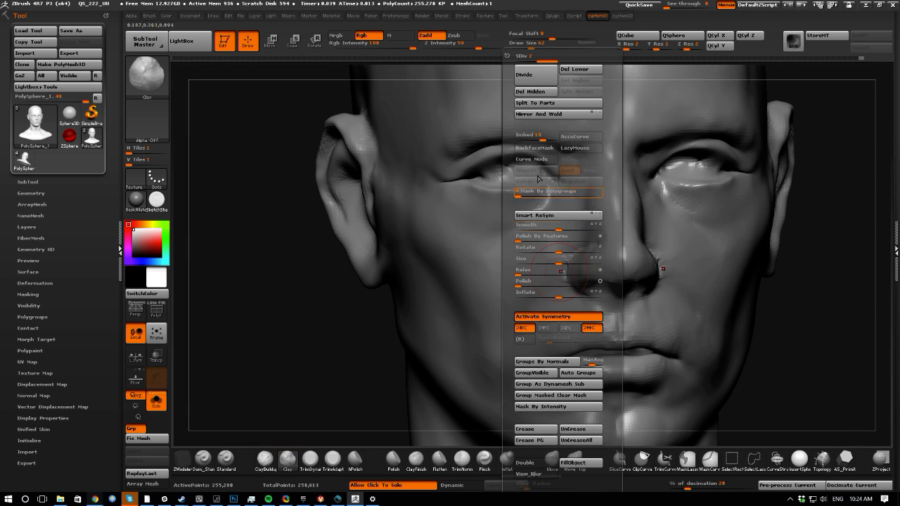
key(space)
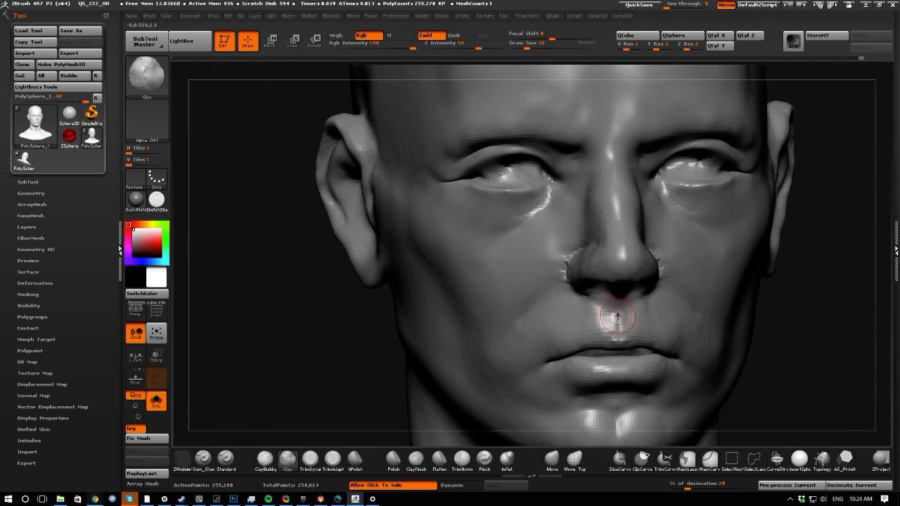
drag(619, 314, 603, 314)
key(ctrl+z)
- Divide the mesh to add another subdivision level and step back down to level 2
key(space)
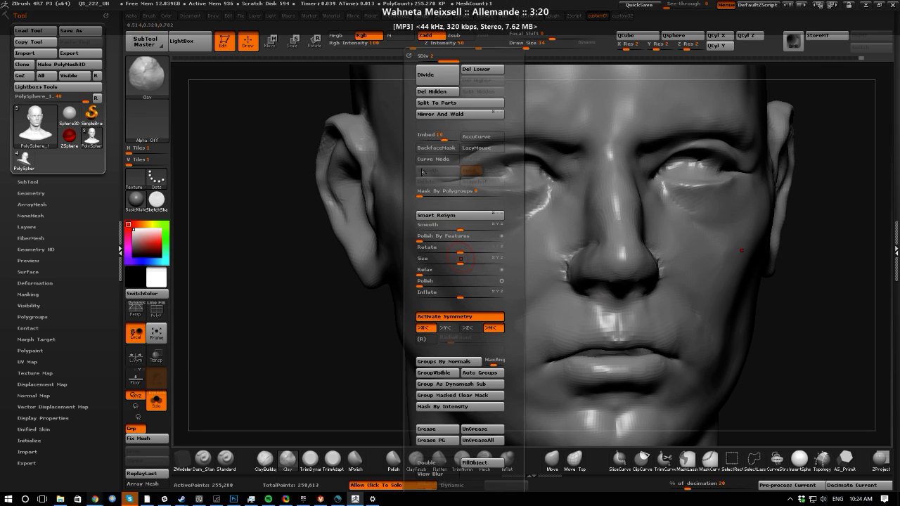
click(432, 75)
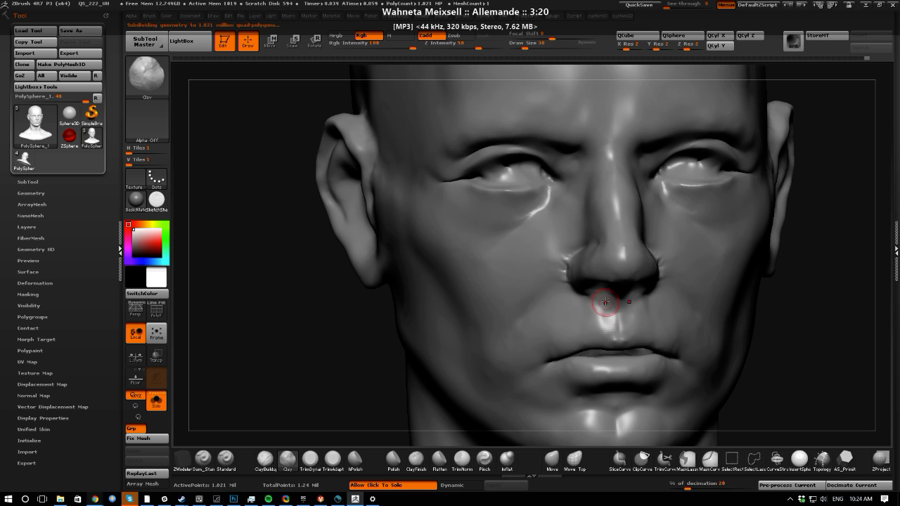
key(space)
click(568, 58)
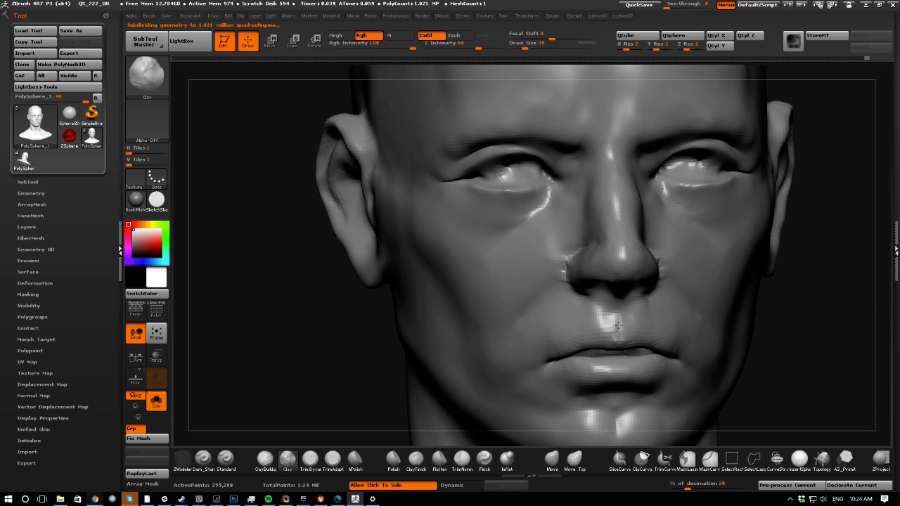
- Smooth the philtrum at the lower subdivision level and return the bust to its highest level
key(shift)
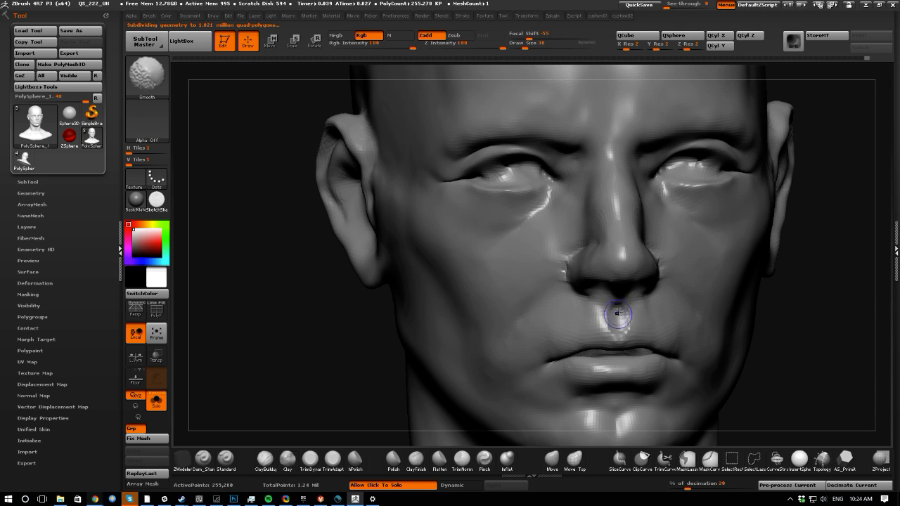
key(space)
click(513, 58)
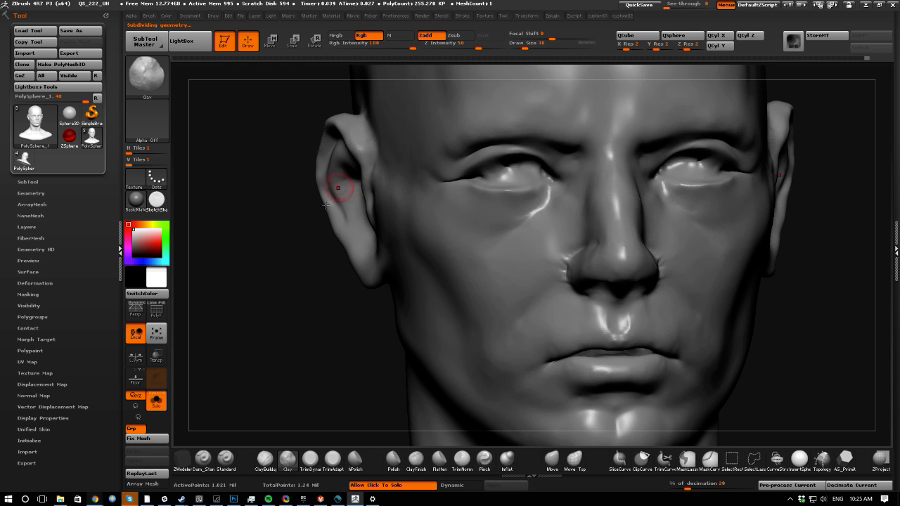
- Smooth the area around the mouth and leave Solo mode to show the eyeballs
key(f)
mouse_move(248, 290)
mouse_down()
mouse_move(295, 314)
mouse_move(322, 347)
mouse_move(321, 330)
mouse_up()
key(shift)
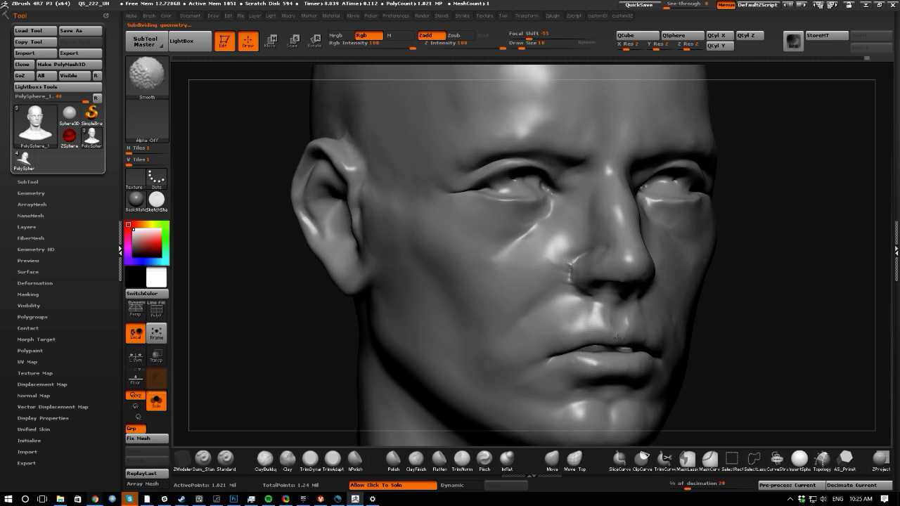
drag(311, 335, 249, 342)
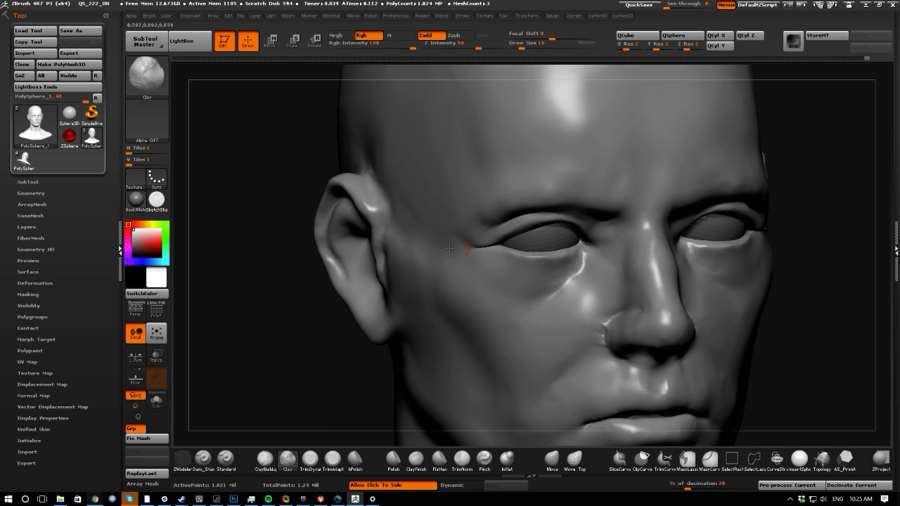
drag(301, 297, 246, 314)
- Refine the outer eye corners with the Dam Standard brush at a Z Intensity of 11, and soften the under-eye creases with Flatten
click(204, 457)
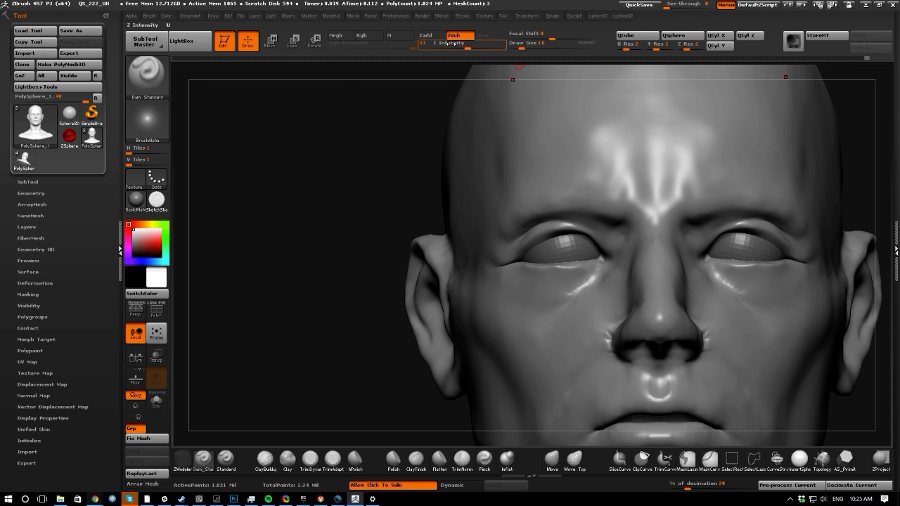
click(437, 45)
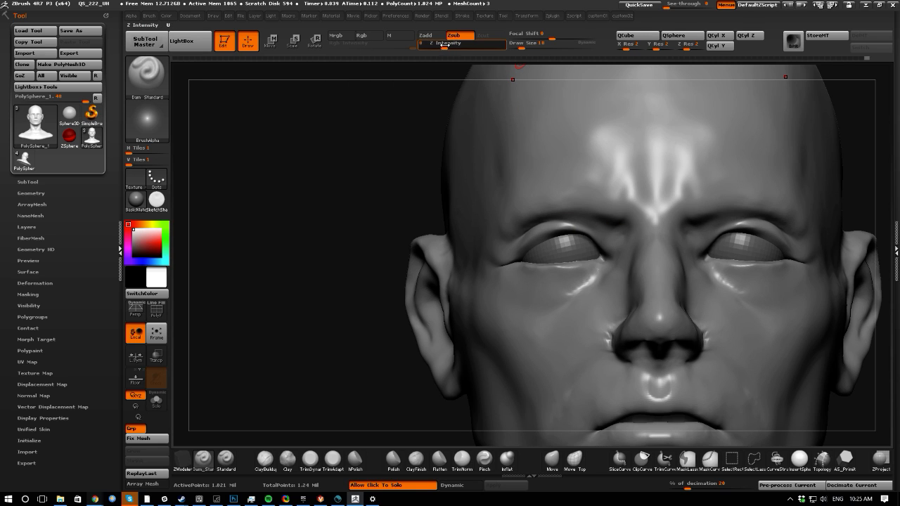
drag(446, 45, 448, 45)
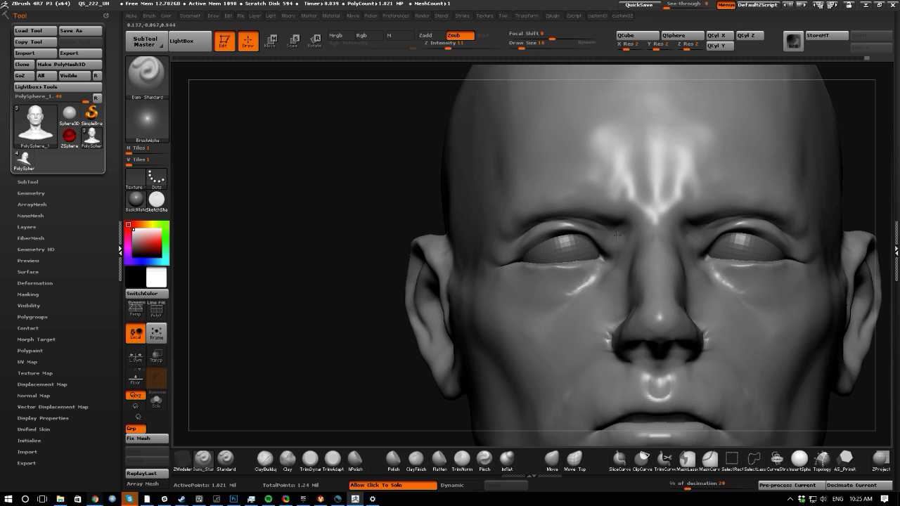
drag(346, 253, 378, 272)
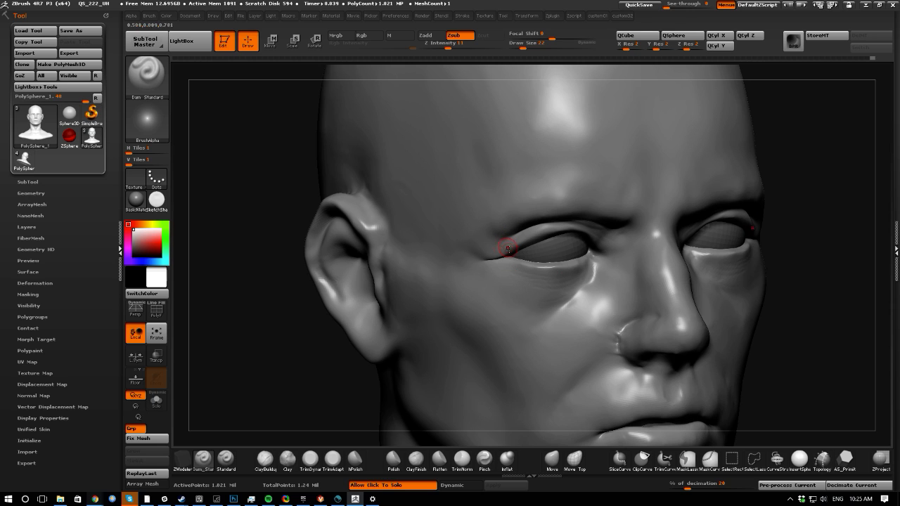
key(shift)
click(437, 461)
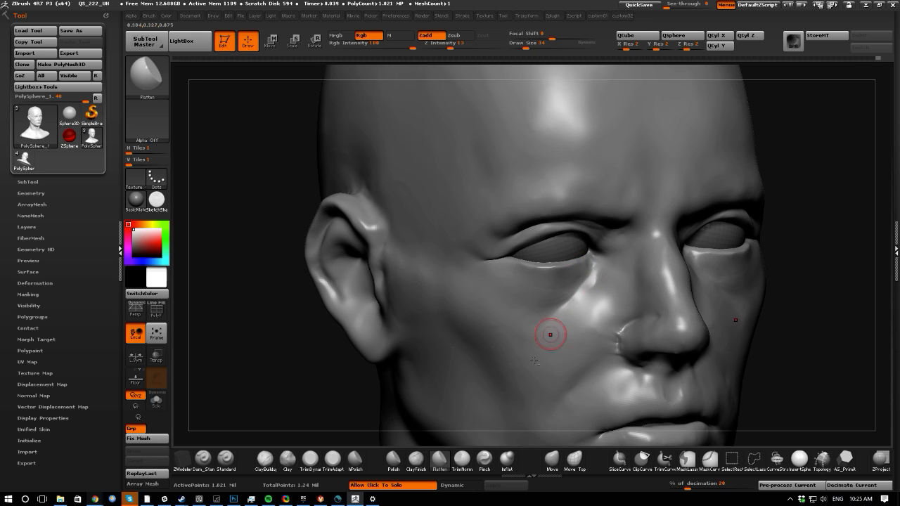
- Mask the brow ridge above both eyes with the MaskPen brush and invert the mask
mouse_move(339, 281)
mouse_down()
mouse_move(288, 295)
mouse_move(302, 325)
mouse_move(275, 329)
mouse_move(289, 312)
mouse_move(235, 322)
mouse_up()
ctrl+drag(558, 233, 612, 229)
ctrl+drag(589, 230, 612, 227)
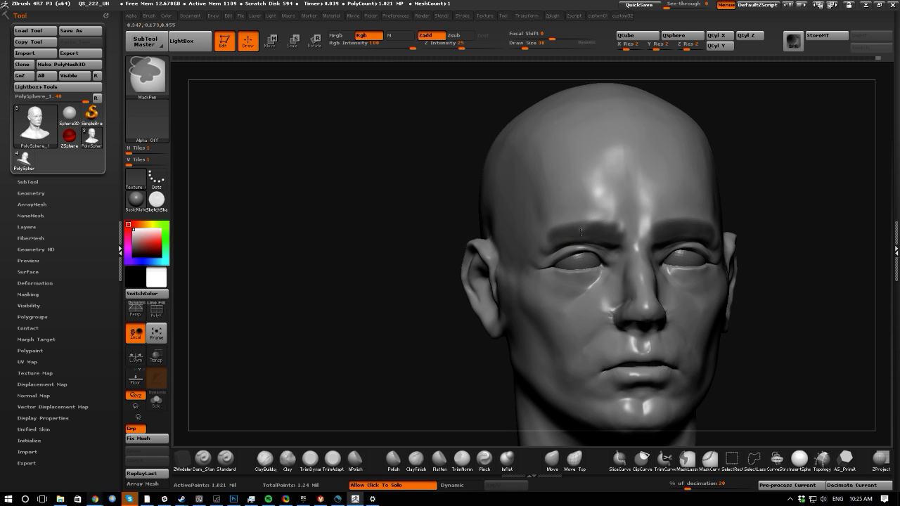
mouse_move(307, 220)
mouse_down()
mouse_move(684, 362)
mouse_move(696, 394)
mouse_up()
ctrl+click(692, 378)
- Move the isolated brow ridge forward with the Transpose line in side view
click(272, 46)
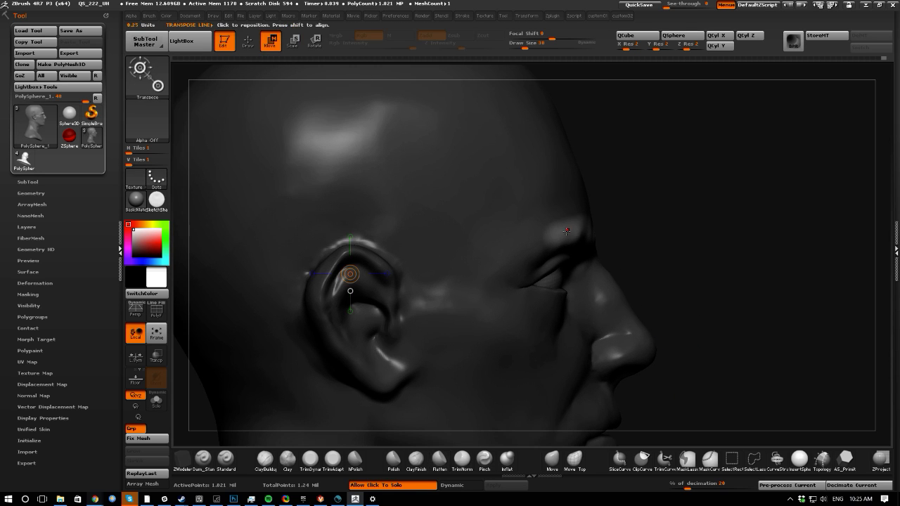
mouse_move(560, 233)
mouse_down()
mouse_move(647, 244)
mouse_move(707, 232)
mouse_up()
drag(633, 231, 638, 232)
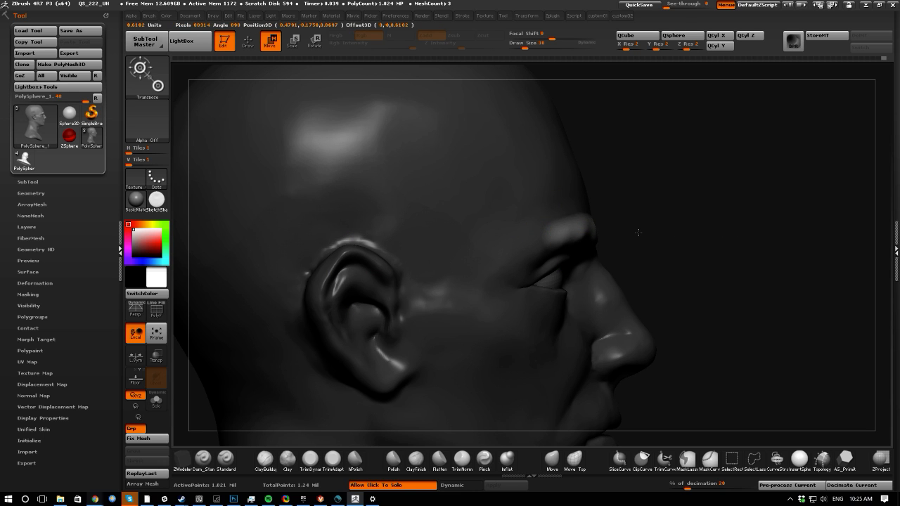
- Smooth the brow ridge into the temples from the front
click(549, 461)
mouse_move(727, 345)
mouse_down()
mouse_move(450, 309)
mouse_move(432, 199)
mouse_move(409, 185)
mouse_move(416, 195)
mouse_up()
mouse_move(408, 191)
mouse_down()
mouse_move(424, 195)
mouse_move(383, 201)
mouse_up()
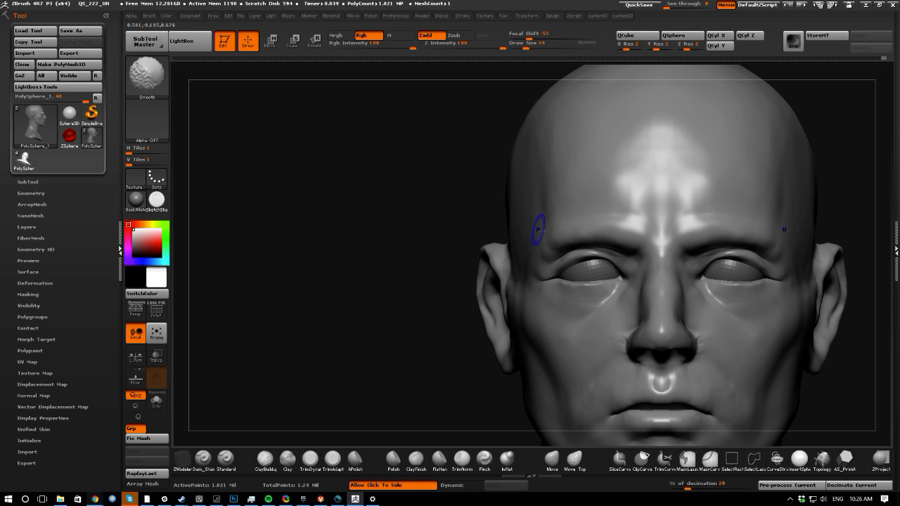
drag(452, 216, 366, 276)
- Step down one subdivision level and build up the temples beside the brows with the Clay brush, smoothing the strokes
click(288, 459)
alt+drag(285, 284, 310, 288)
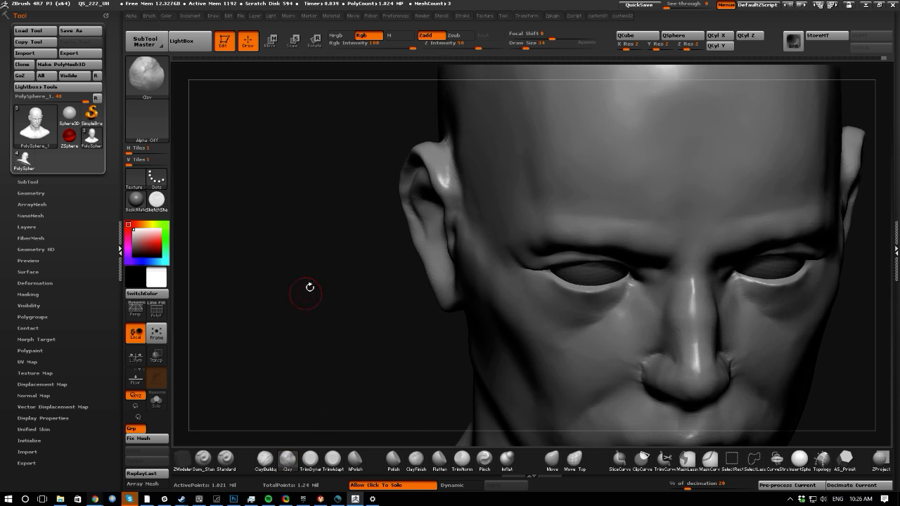
key(1)
click(381, 61)
shift+drag(286, 167, 295, 172)
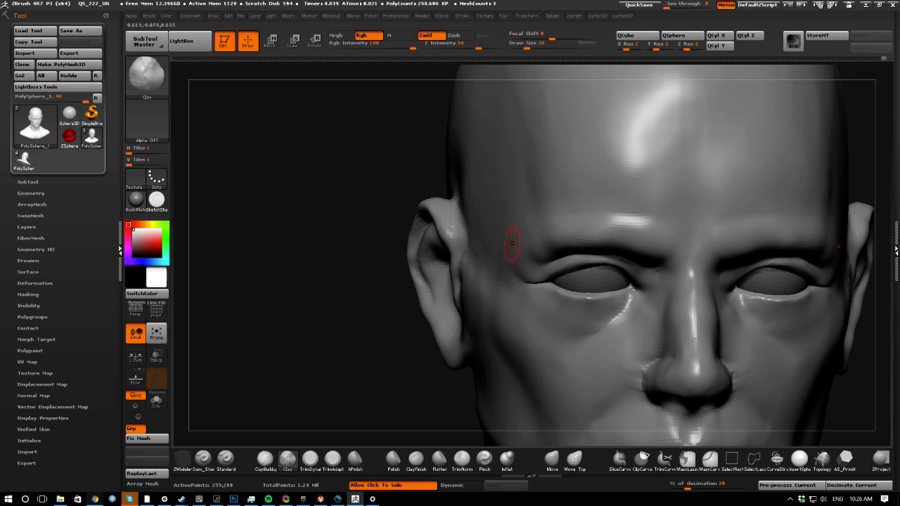
mouse_move(515, 243)
mouse_down()
mouse_move(538, 258)
mouse_move(518, 259)
mouse_move(532, 250)
mouse_move(511, 244)
mouse_up()
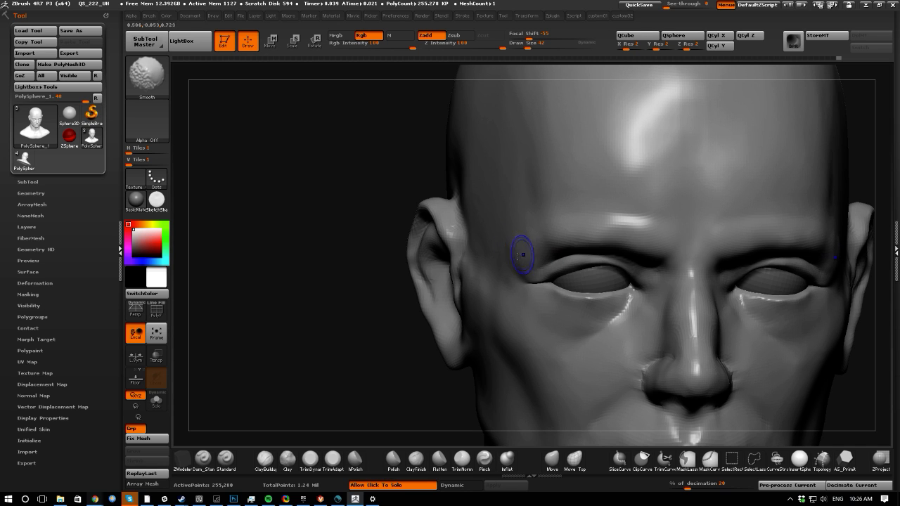
- Reshape the brow and under-eye area with the Move Topological brush, using a draw size of 142 in side view
mouse_move(309, 288)
mouse_down()
mouse_move(315, 237)
mouse_move(307, 215)
mouse_up()
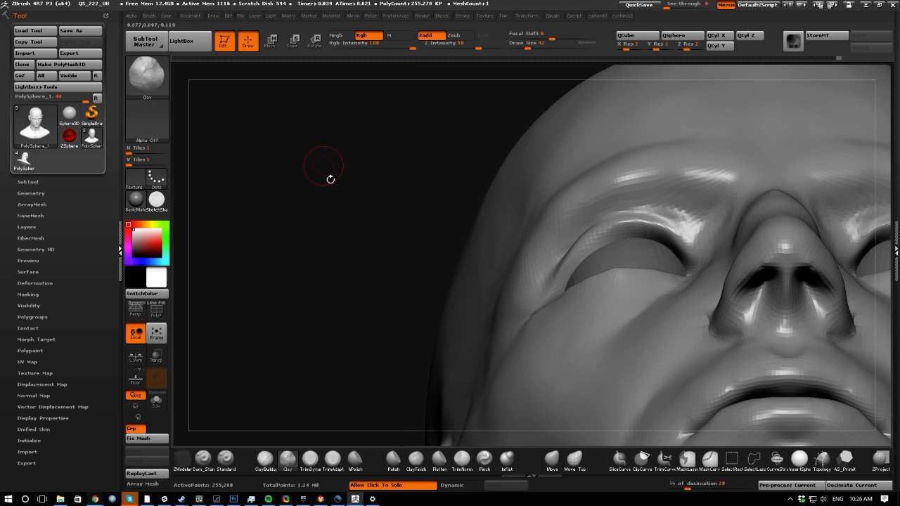
click(574, 461)
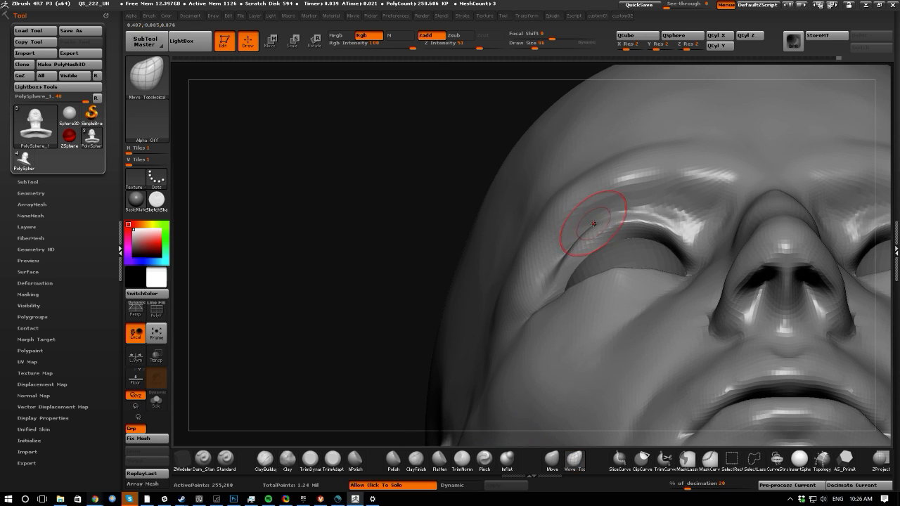
drag(351, 124, 362, 181)
drag(697, 393, 583, 188)
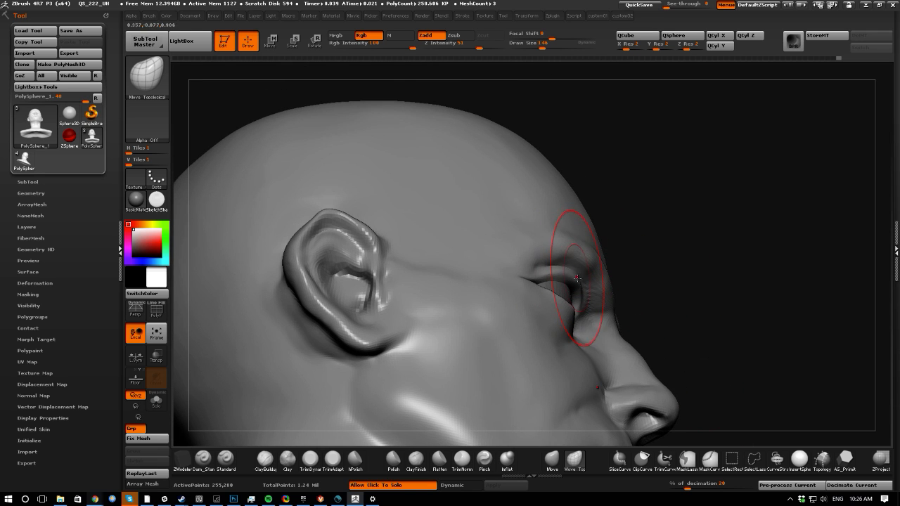
drag(640, 326, 647, 376)
drag(568, 340, 562, 334)
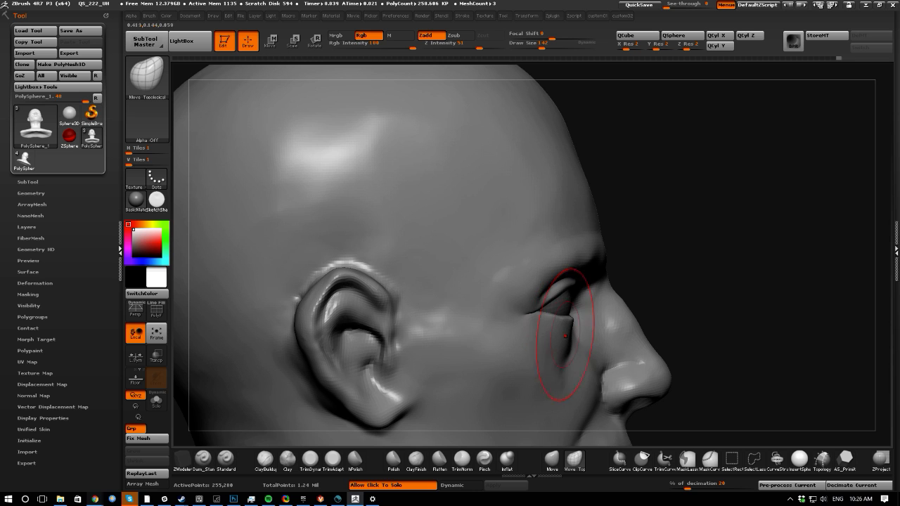
drag(556, 374, 550, 373)
- Push the back edge of the ear forward in side view with the Move Topological brush
alt+drag(686, 419, 597, 402)
drag(395, 332, 471, 327)
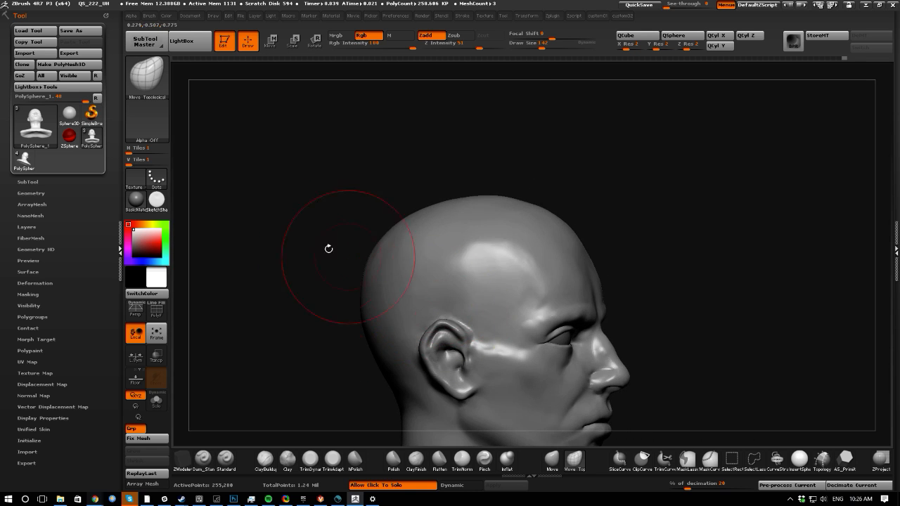
drag(328, 249, 263, 259)
mouse_move(385, 323)
alt+mouse_down()
mouse_move(357, 257)
mouse_move(347, 297)
mouse_move(353, 327)
mouse_move(350, 309)
mouse_move(538, 253)
alt+mouse_up()
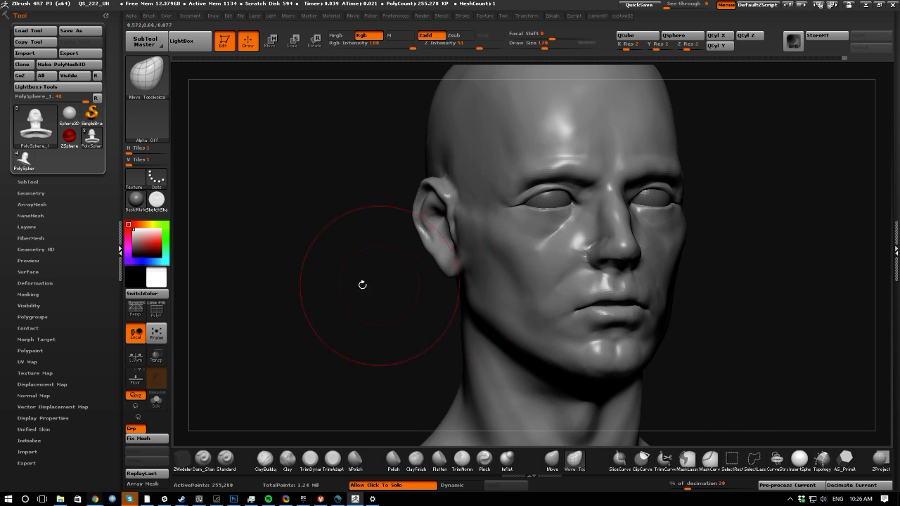
drag(362, 284, 384, 294)
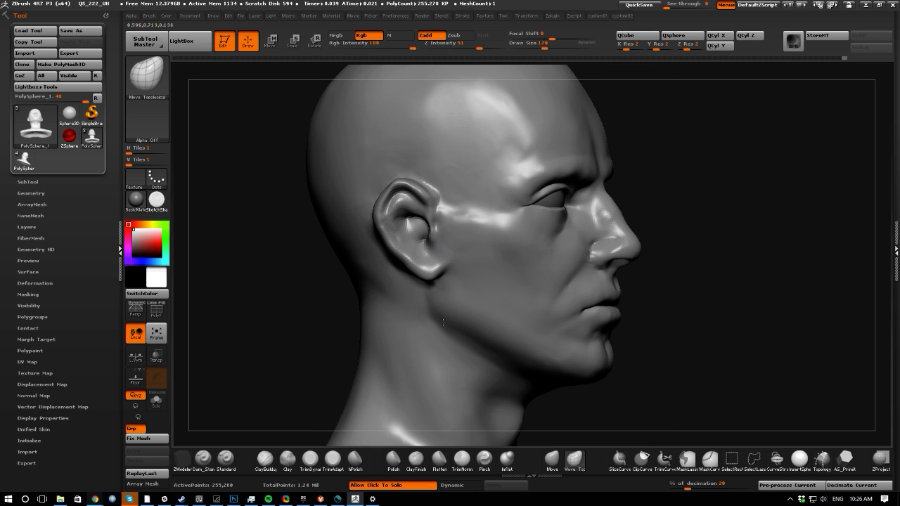
key(bracketleft)
drag(390, 248, 399, 242)
drag(381, 210, 385, 209)
drag(391, 243, 398, 239)
- Pull the middle of the ears outward and tuck in their tops in front view at a draw size of 102
drag(306, 203, 245, 227)
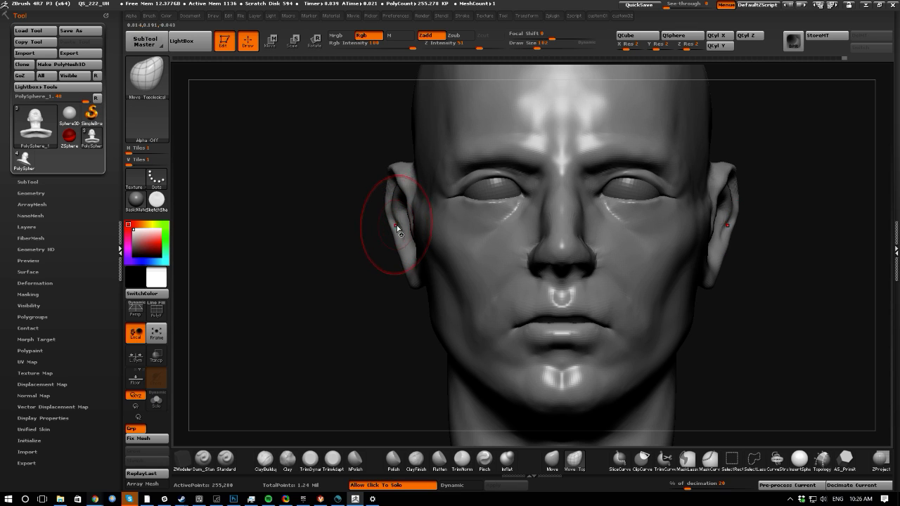
drag(397, 227, 387, 223)
drag(392, 171, 407, 183)
- Reshape the tragus and the notch above the earlobe with the Move Topological brush at a draw size of 54
key(bracketleft)
key(bracketleft)
key(bracketleft)
key(bracketleft)
key(bracketleft)
key(bracketleft)
key(bracketleft)
drag(322, 157, 351, 190)
key(bracketright)
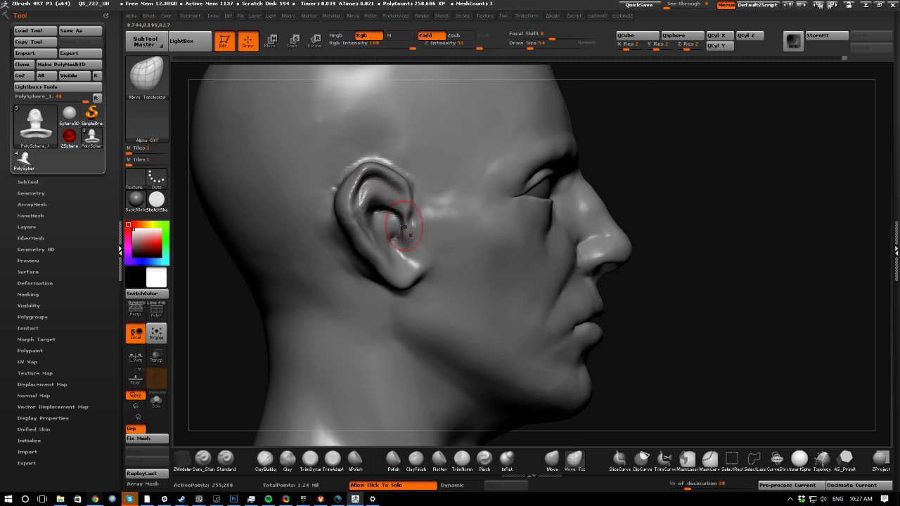
drag(408, 224, 402, 220)
alt+drag(230, 214, 297, 367)
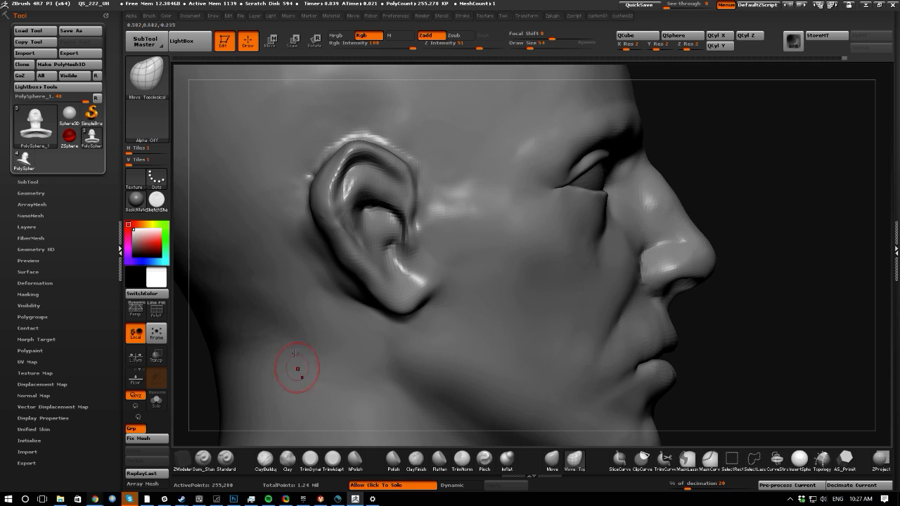
mouse_move(396, 258)
mouse_down()
mouse_move(376, 249)
mouse_move(398, 262)
mouse_up()
- Smooth the front edge of the ear where it meets the cheek
mouse_move(187, 246)
mouse_down()
mouse_move(277, 260)
mouse_move(361, 245)
mouse_up()
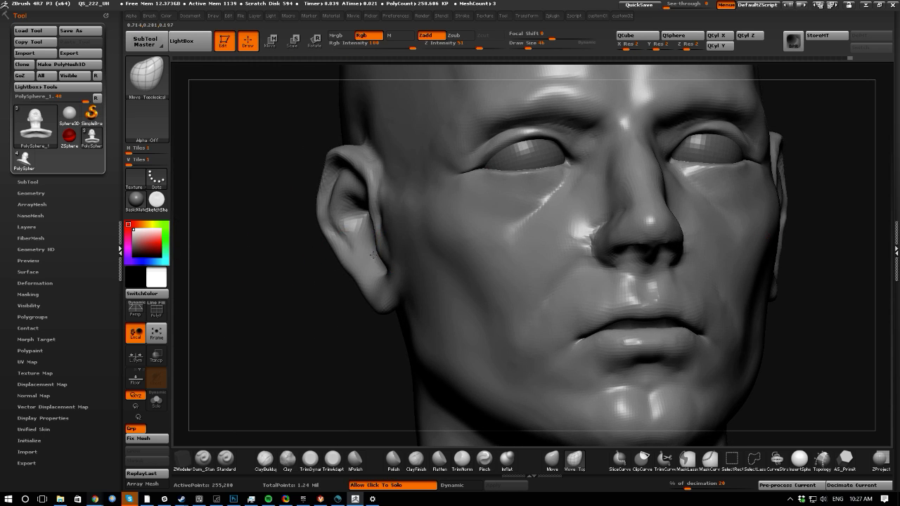
mouse_move(281, 194)
mouse_down()
mouse_move(241, 215)
mouse_move(385, 197)
mouse_up()
key(shift)
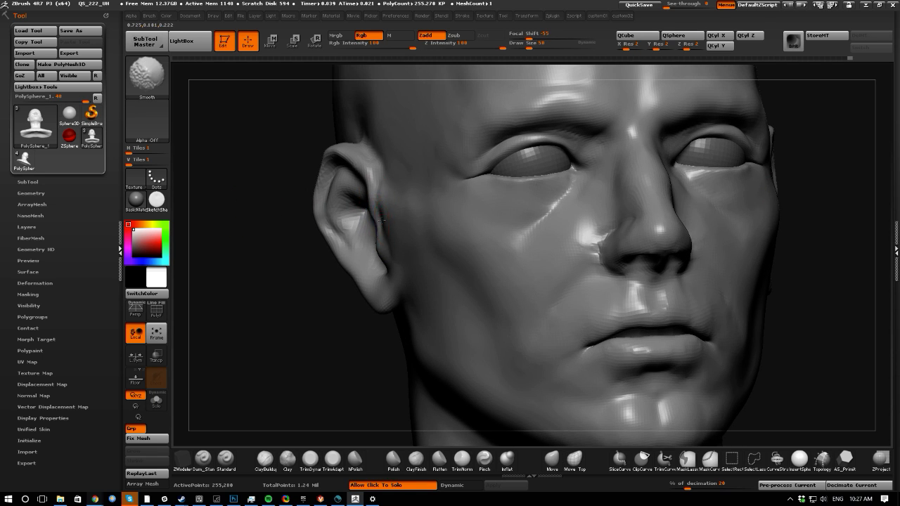
- Return the bust to its highest subdivision level and flatten the area in front of the upper ear with the Flatten brush
key(space)
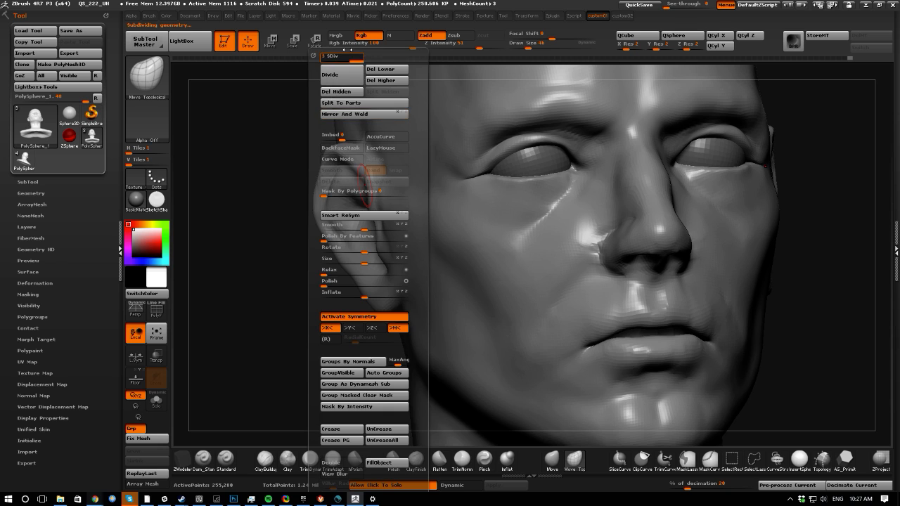
key(ctrl+d)
drag(227, 152, 351, 186)
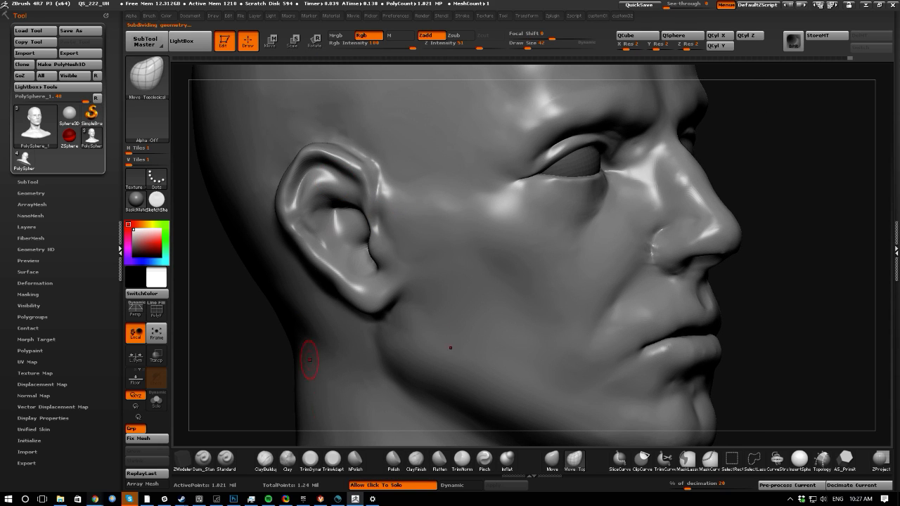
click(438, 461)
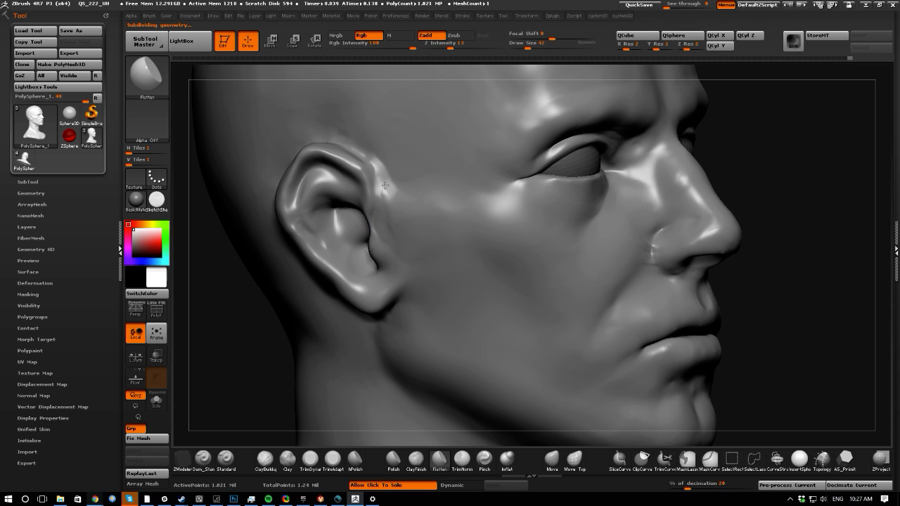
key(])
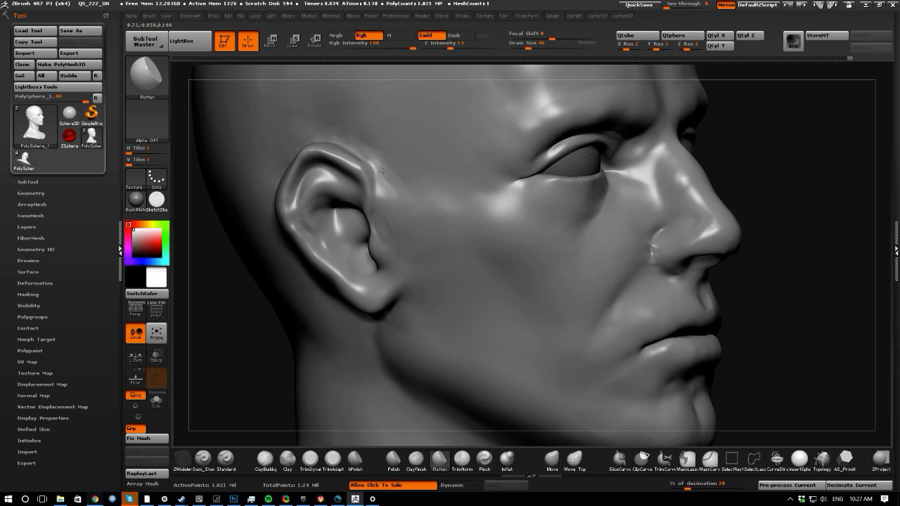
mouse_move(247, 342)
mouse_down()
mouse_move(255, 307)
mouse_move(257, 317)
mouse_move(282, 302)
mouse_up()
key(])
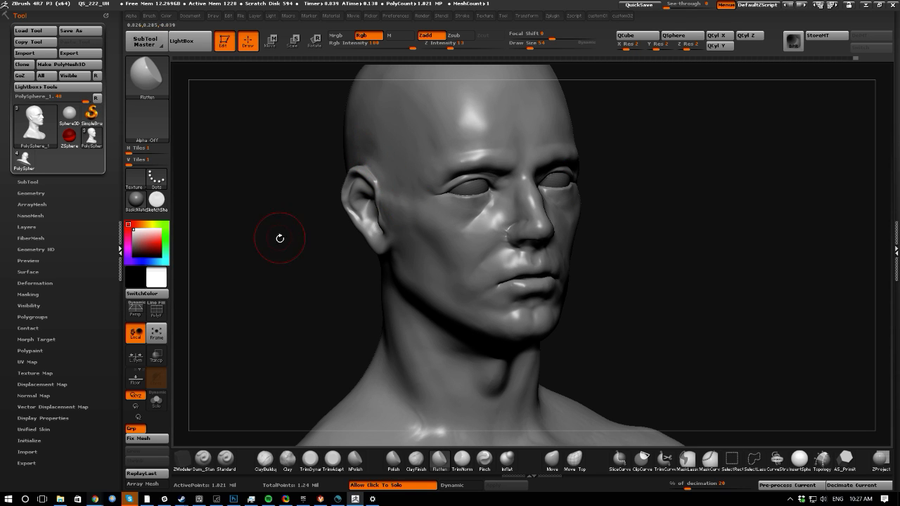
- Drop the bust to a lower subdivision level and carve the crease behind the ear with the Dam_Standard brush at a draw size of about 40
drag(279, 238, 372, 257)
drag(272, 273, 346, 232)
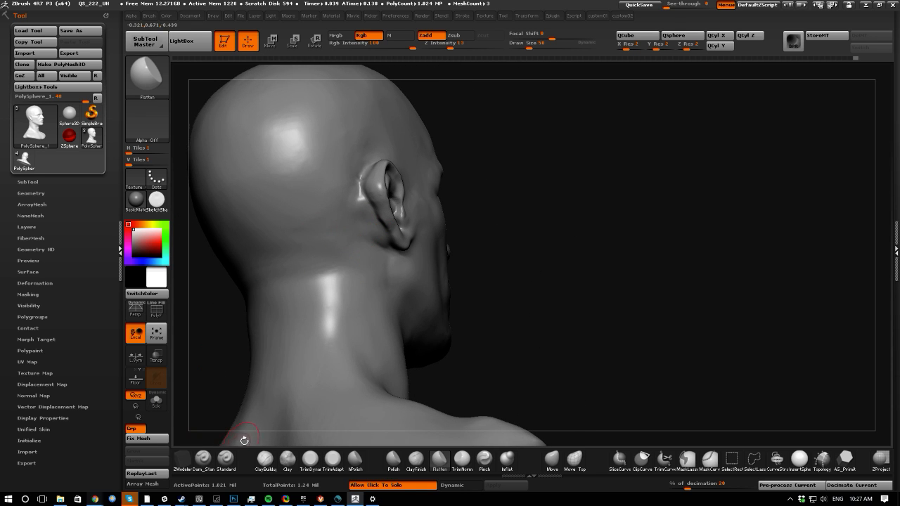
key(1)
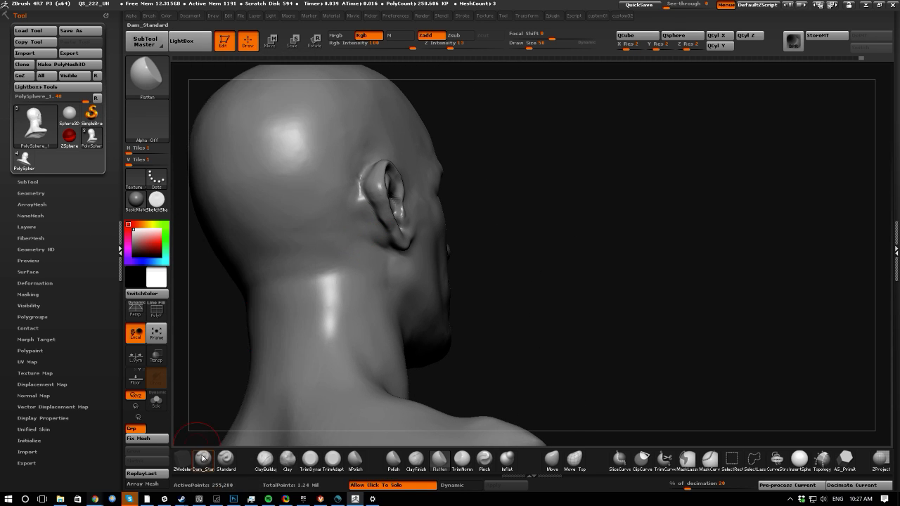
key(b)
key(d)
key(s)
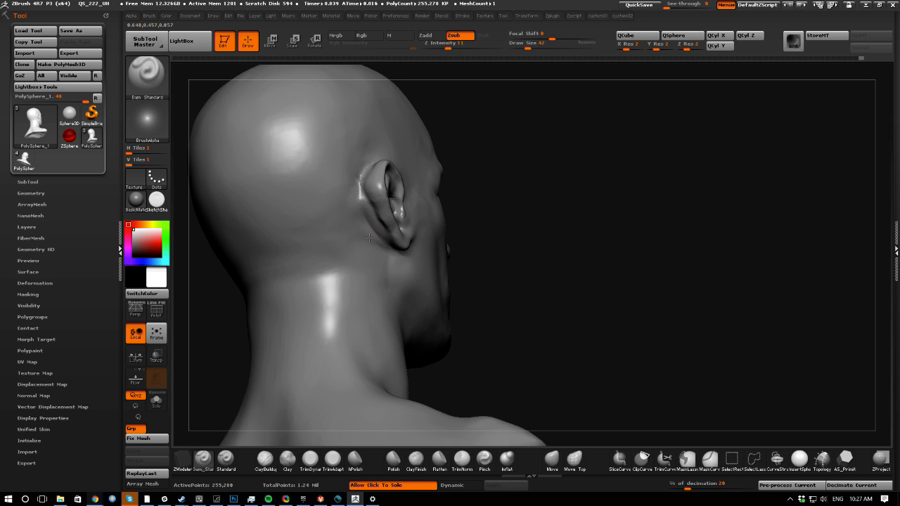
drag(467, 295, 398, 218)
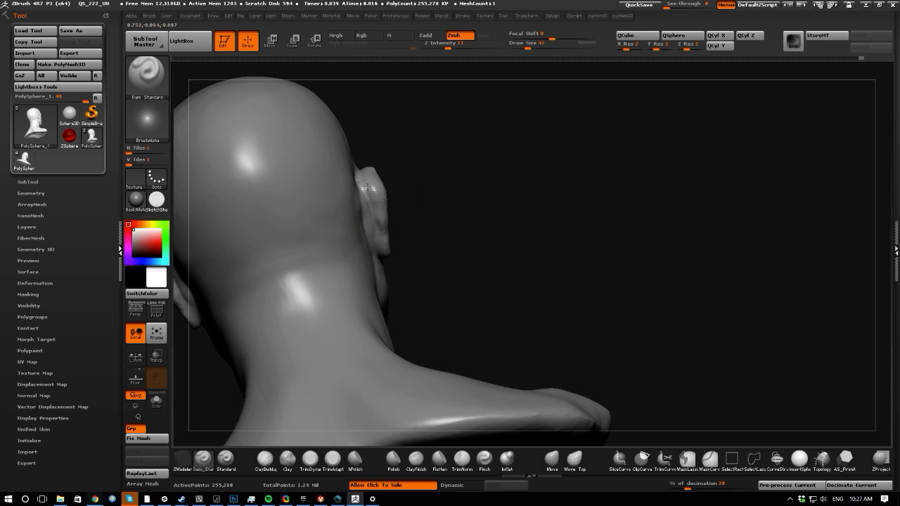
drag(365, 166, 352, 177)
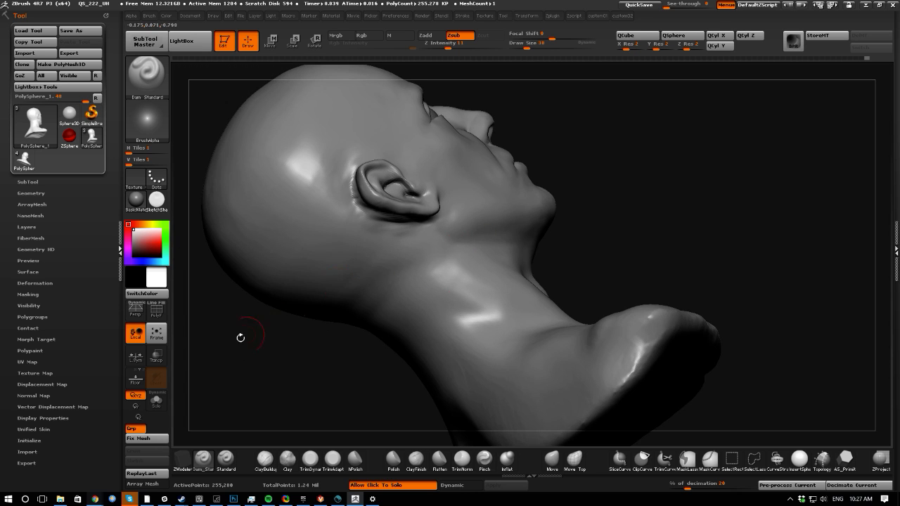
mouse_move(241, 337)
alt+mouse_down()
mouse_move(237, 385)
mouse_move(352, 201)
mouse_move(442, 257)
alt+mouse_up()
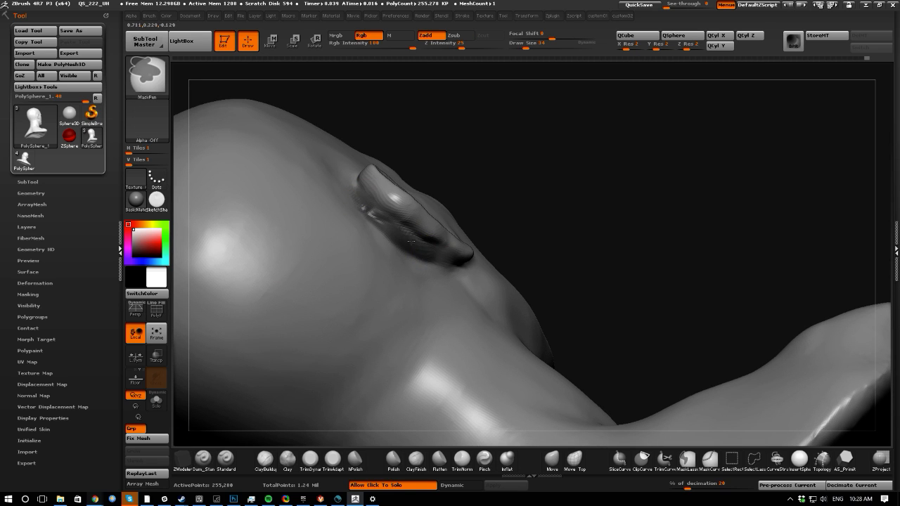
- Mask everything except the back of the ear and scale that exposed area with the Transpose line
ctrl+click(565, 298)
click(294, 42)
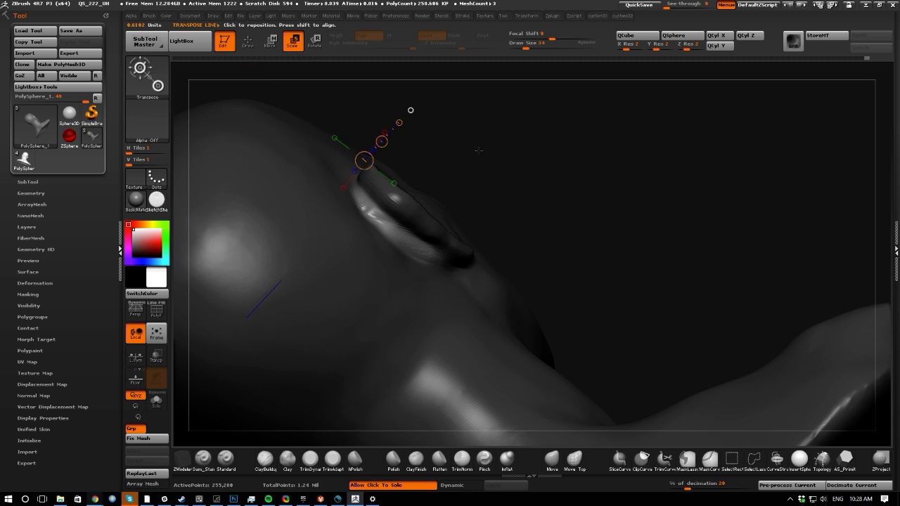
right_drag(478, 149, 424, 250)
mouse_move(234, 255)
right_down()
mouse_move(338, 225)
mouse_move(450, 232)
right_up()
drag(458, 231, 232, 232)
right_drag(213, 231, 281, 222)
click(309, 224)
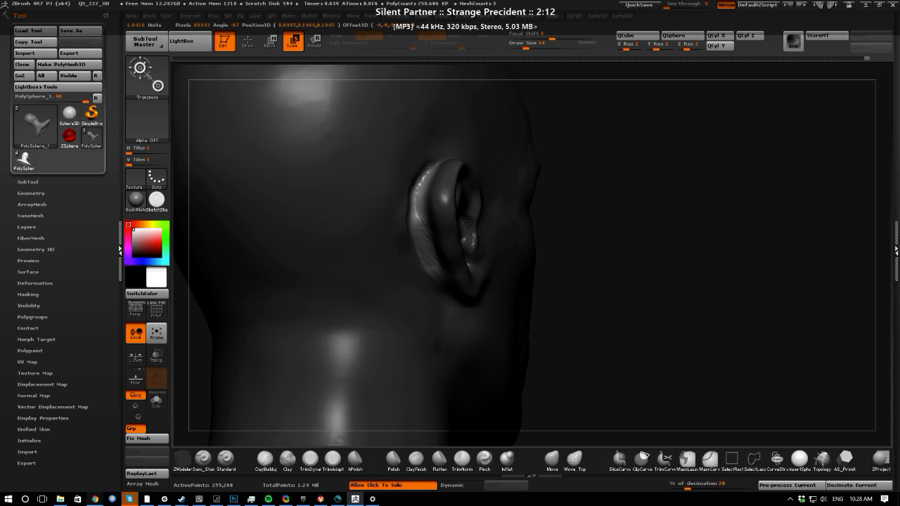
drag(458, 232, 281, 222)
- Shift the unmasked back of the ear with Transpose Move and clear the mask
click(270, 41)
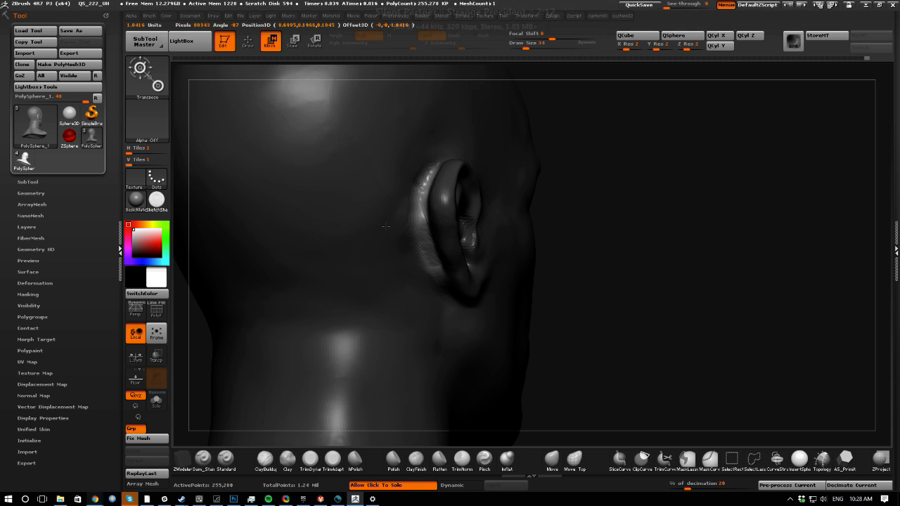
drag(552, 310, 638, 337)
drag(390, 225, 391, 225)
key(ctrl+shift+a)
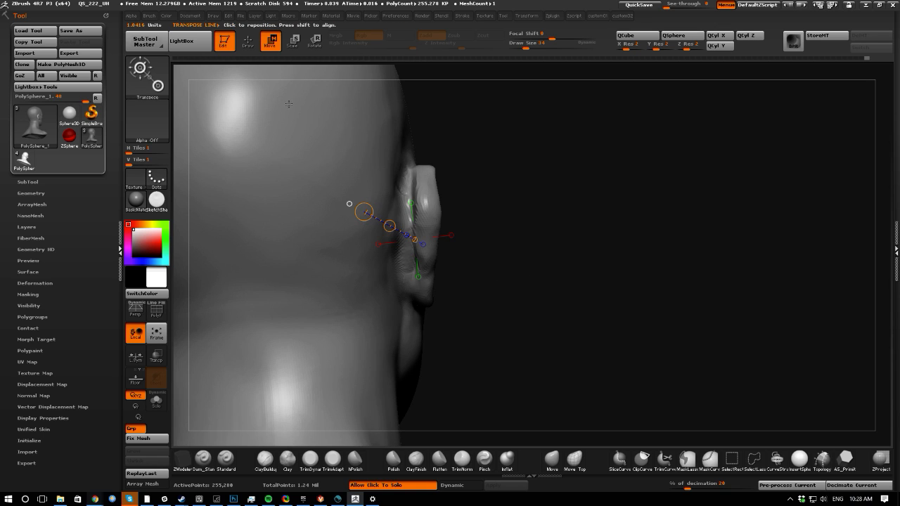
- Smooth the back of the ear and the skull just behind it at a draw size of 38
key(q)
key(shift)
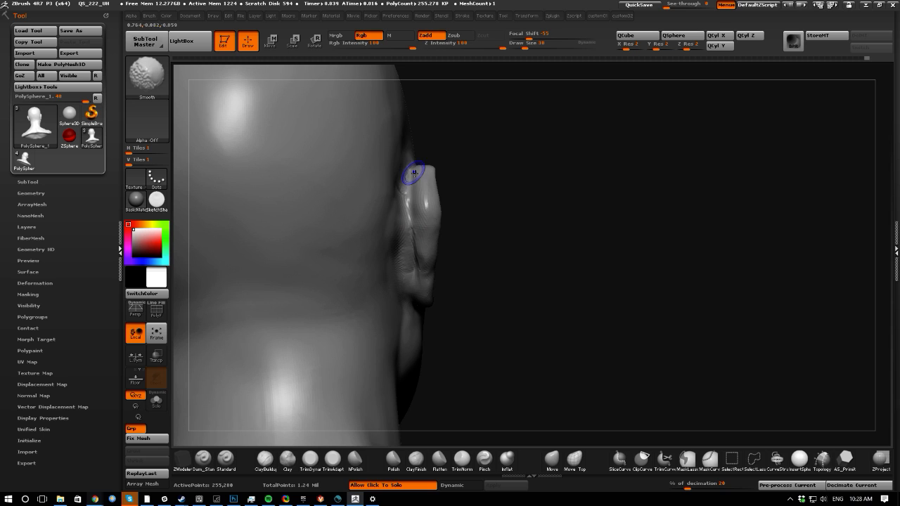
drag(427, 296, 402, 188)
key(shift)
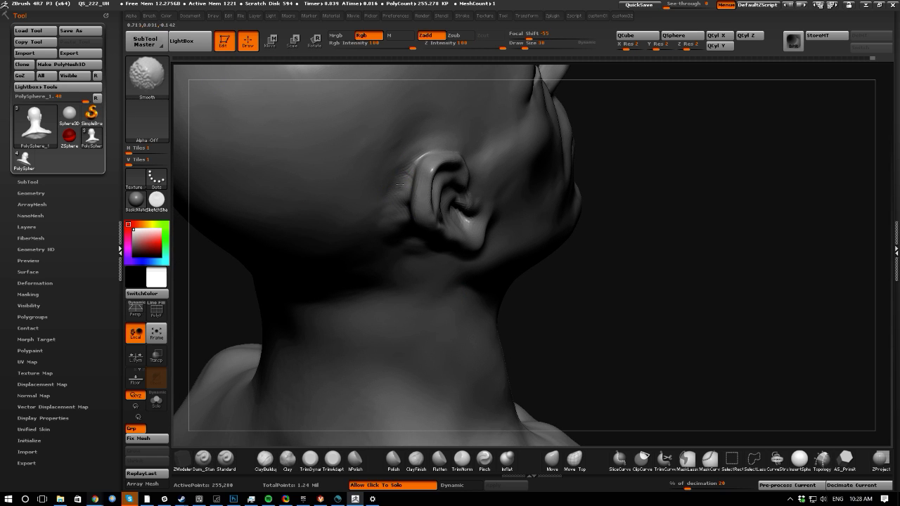
drag(383, 226, 388, 243)
key(shift)
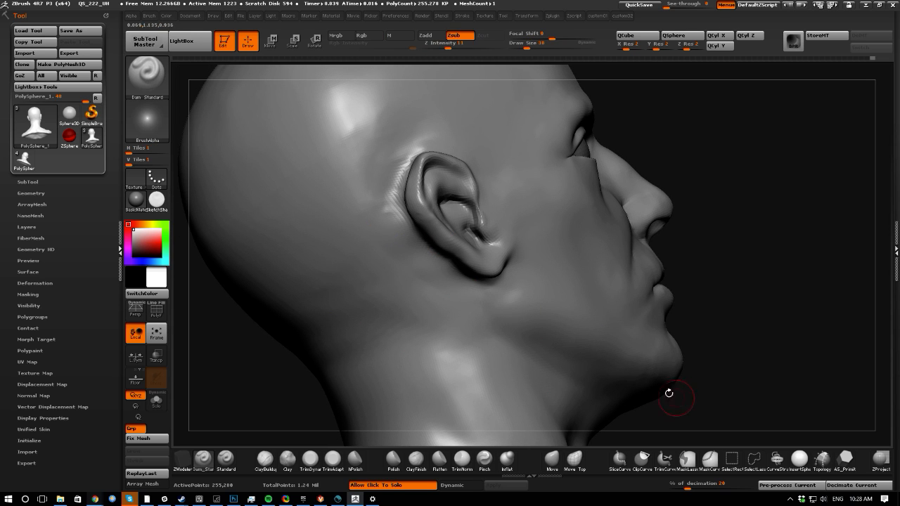
- Return the bust to its highest subdivision level and adjust the ear's outer contour in front view with the Move brush at a draw size of 66
key(ctrl+d)
drag(673, 340, 394, 355)
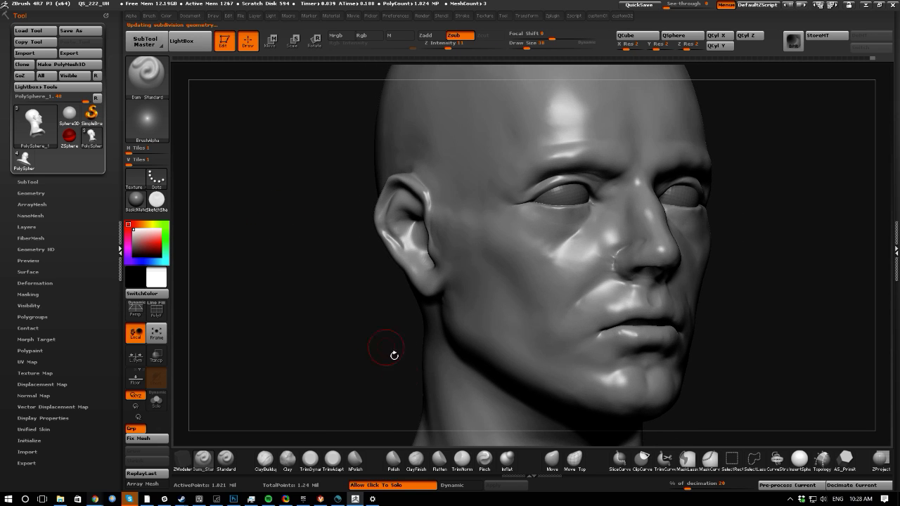
key(b)
key(m)
key(v)
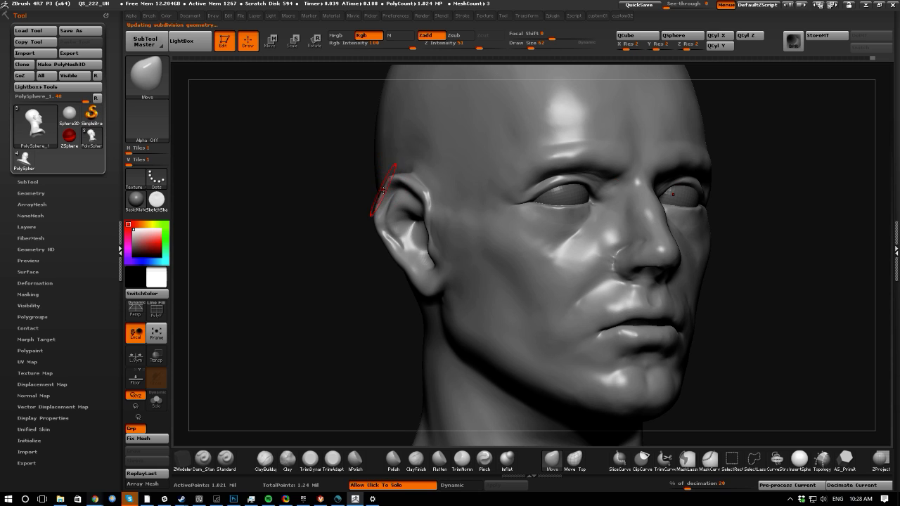
drag(299, 196, 382, 217)
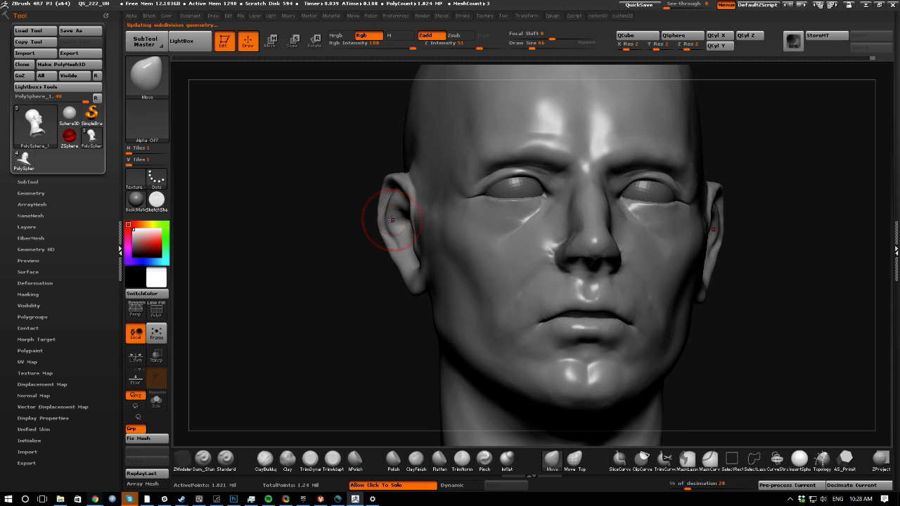
mouse_move(331, 260)
alt+mouse_down()
mouse_move(339, 292)
mouse_move(372, 282)
alt+mouse_up()
- Build up and blend the earlobe and the area around the tragus with the Clay brush, starting at a draw size of 46
click(287, 458)
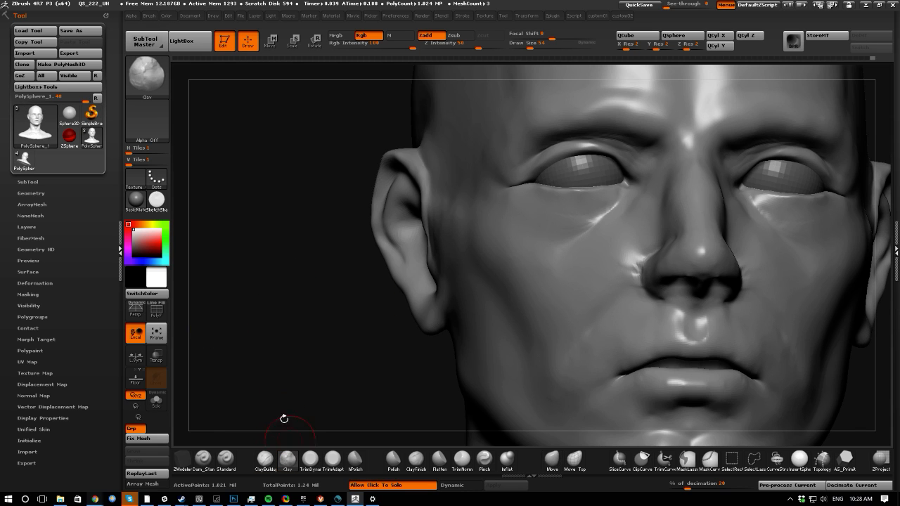
drag(283, 418, 372, 317)
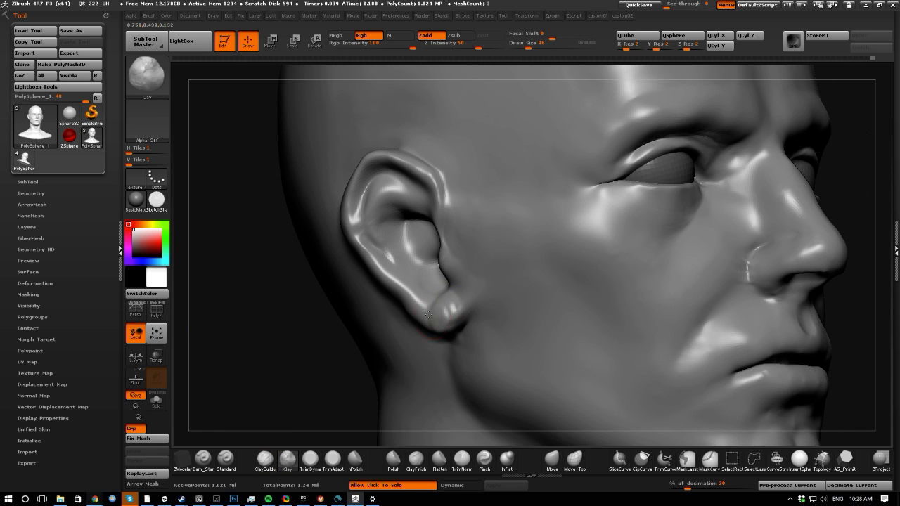
mouse_move(429, 315)
mouse_down()
mouse_move(455, 308)
mouse_move(443, 308)
mouse_up()
key(bracketleft)
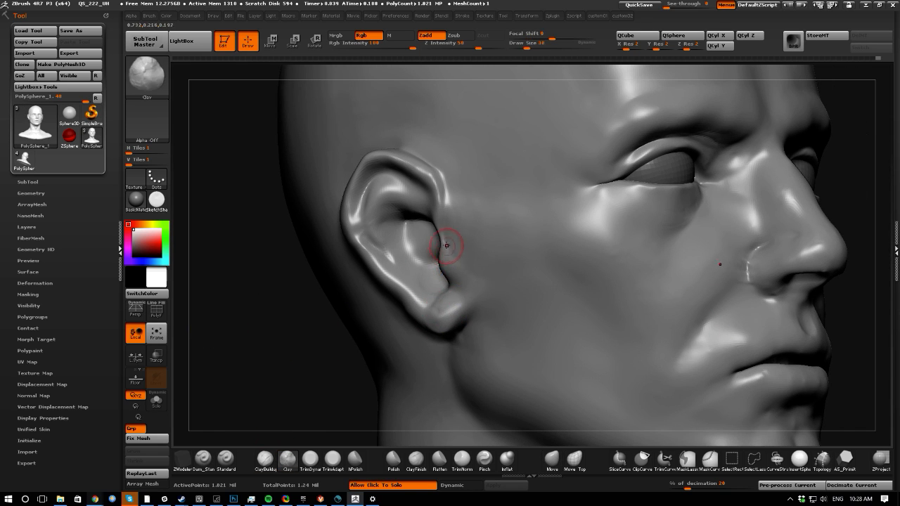
mouse_move(260, 336)
mouse_down()
mouse_move(394, 242)
mouse_move(421, 241)
mouse_move(415, 251)
mouse_move(426, 217)
mouse_move(413, 258)
mouse_move(425, 285)
mouse_up()
key(bracketleft)
mouse_move(424, 285)
shift+mouse_down()
mouse_move(422, 268)
mouse_move(441, 238)
mouse_move(441, 281)
shift+mouse_up()
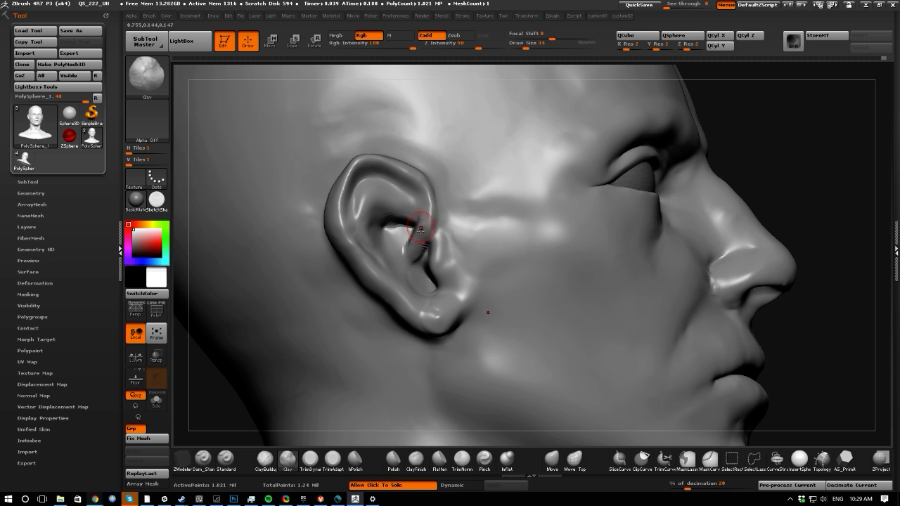
- Refine the ear's inner folds and fill out the lower back of its rim with the Standard brush at a Z Intensity of 25
click(225, 458)
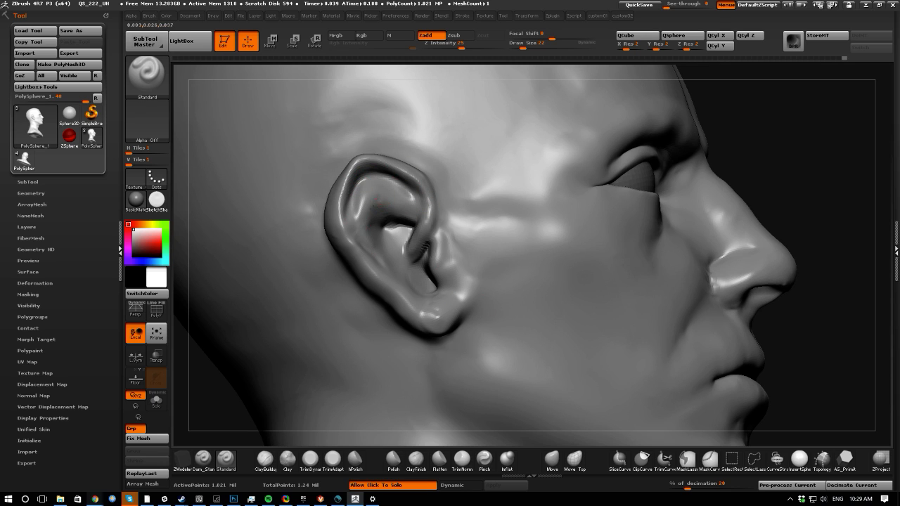
drag(191, 368, 287, 270)
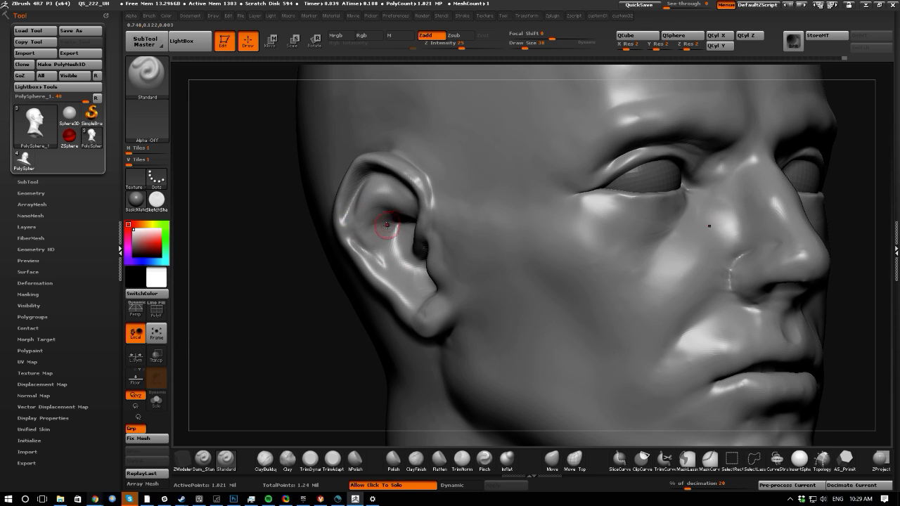
mouse_move(221, 253)
mouse_down()
mouse_move(272, 274)
mouse_move(399, 284)
mouse_up()
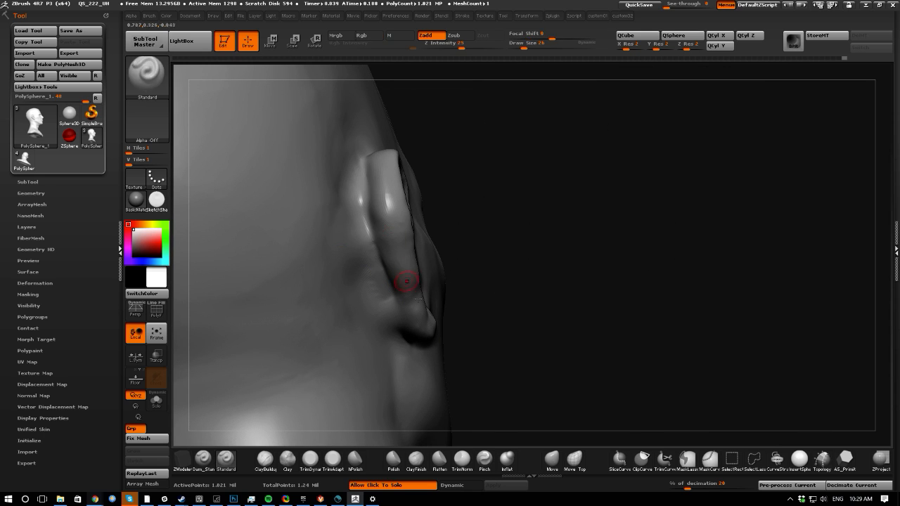
drag(521, 342, 526, 352)
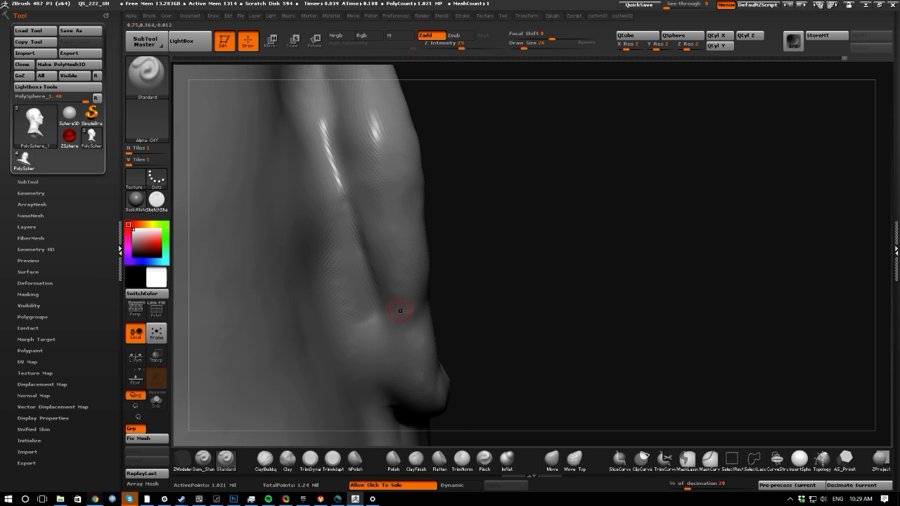
drag(400, 310, 347, 272)
drag(662, 384, 597, 341)
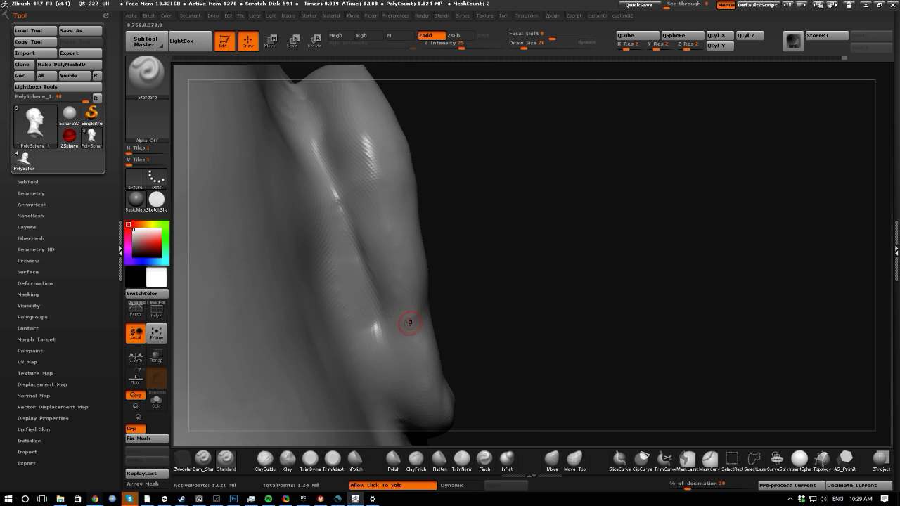
- Smooth the lower back of the ear above the lobe, enlarging the draw size to 42
key(shift)
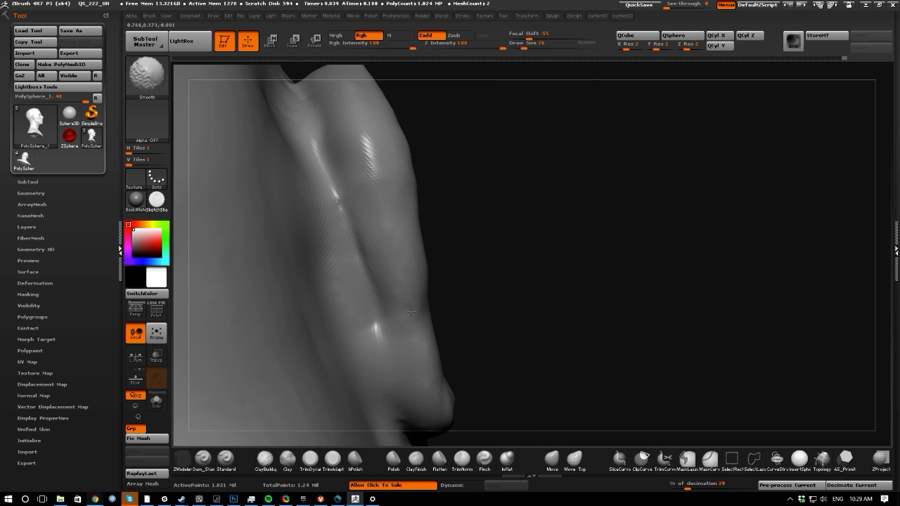
mouse_move(413, 320)
shift+mouse_down()
mouse_move(375, 307)
mouse_move(399, 319)
shift+mouse_up()
key(shift)
key(shift)
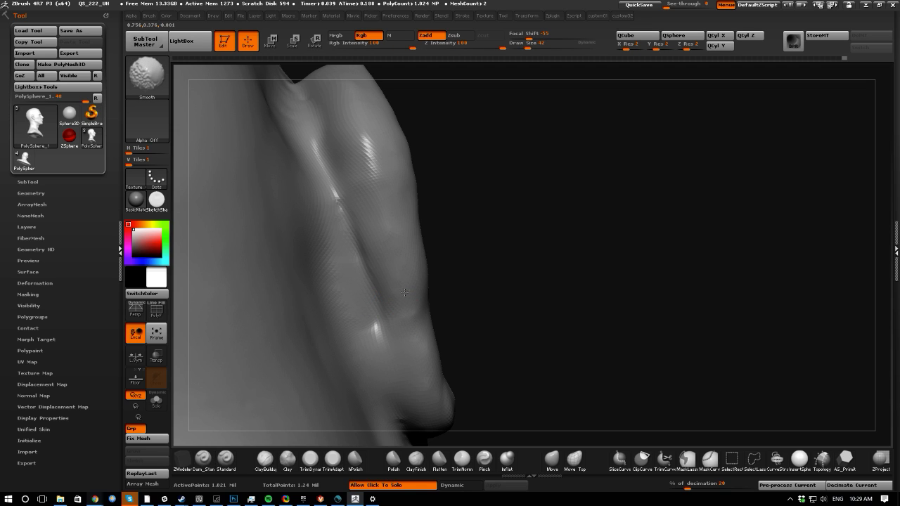
key(shift)
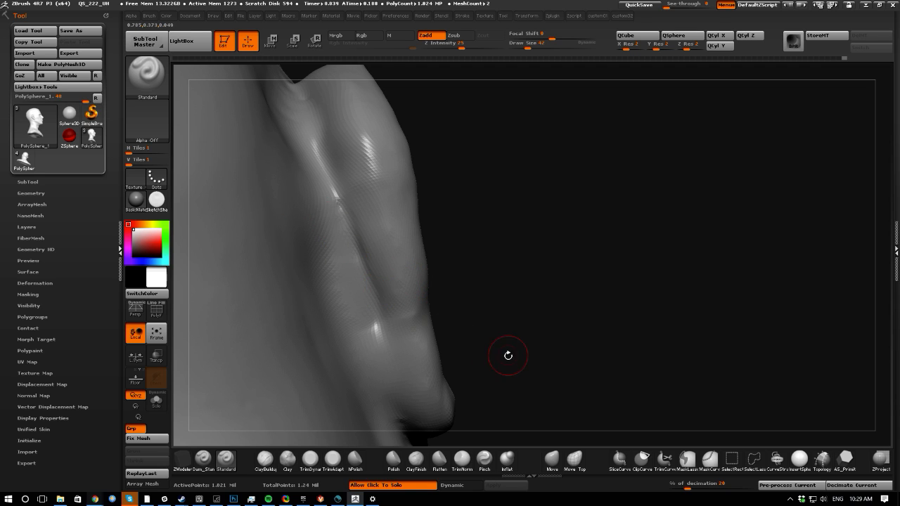
drag(508, 357, 495, 357)
key(shift)
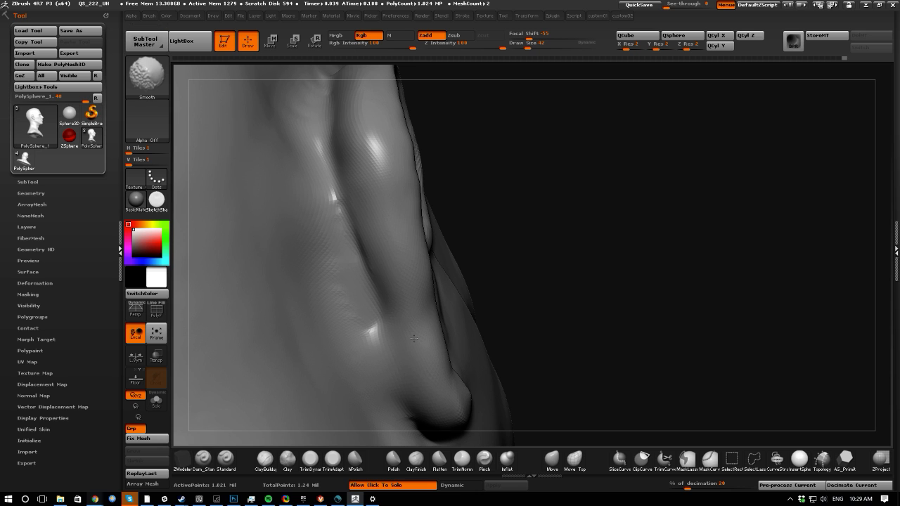
- Smooth the transition between the lower ear rim and the earlobe from the front side
mouse_move(576, 398)
mouse_down()
mouse_move(570, 375)
mouse_move(290, 304)
mouse_move(347, 315)
mouse_up()
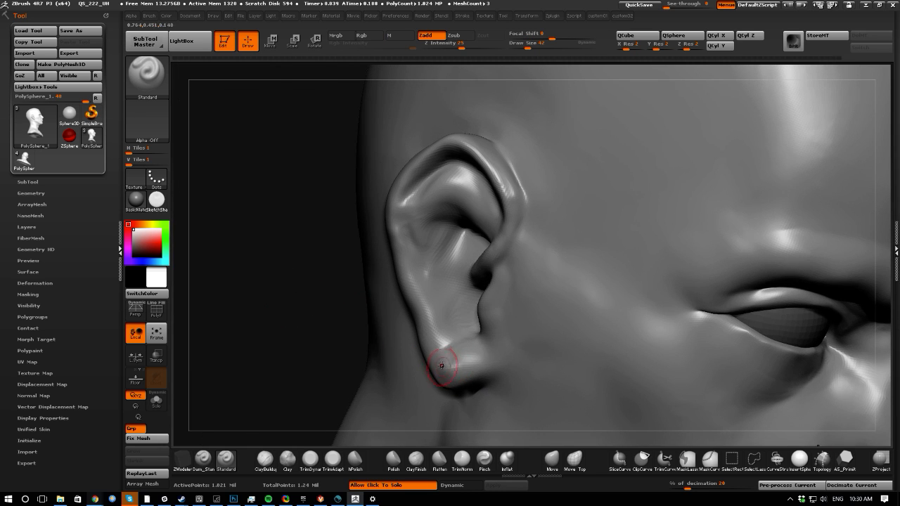
shift+drag(443, 360, 464, 354)
mouse_move(285, 343)
mouse_down()
mouse_move(337, 350)
mouse_move(372, 305)
mouse_up()
key(b)
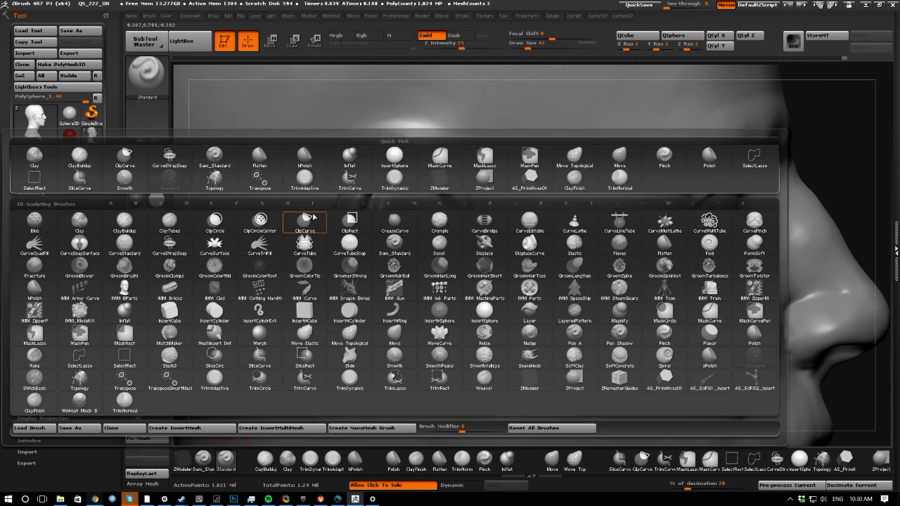
shift+drag(376, 309, 437, 378)
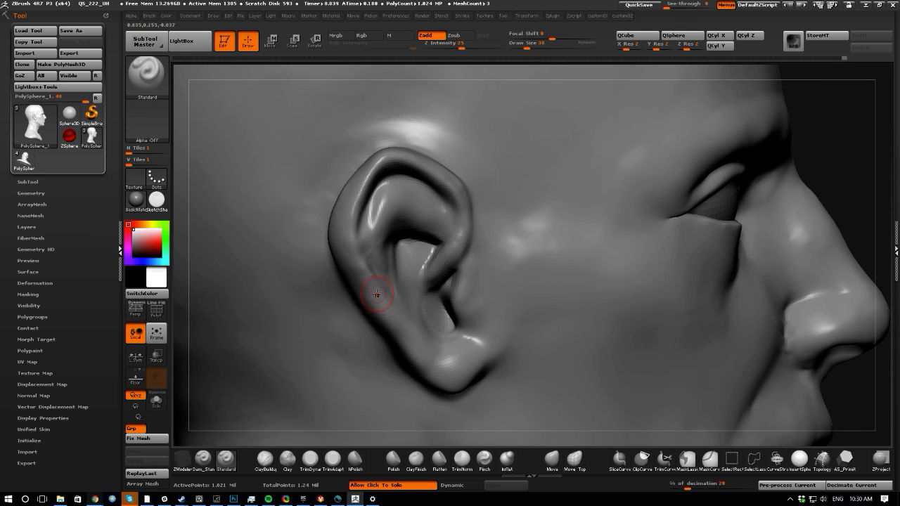
key(ctrl+z)
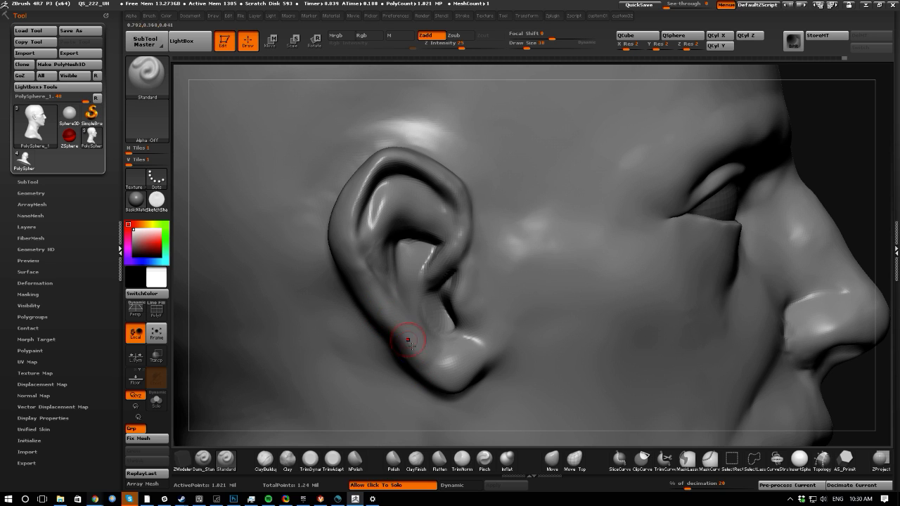
- Refine the ear's lower inner rim with the Standard brush and smooth the fold above the concha
mouse_move(185, 296)
mouse_down()
mouse_move(399, 276)
mouse_move(371, 254)
mouse_move(442, 361)
mouse_up()
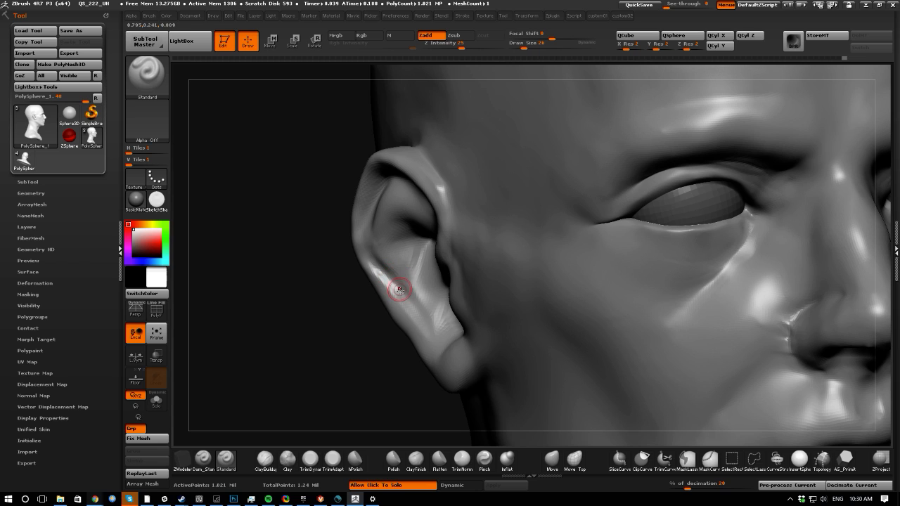
mouse_move(408, 302)
mouse_down()
mouse_move(433, 337)
mouse_move(402, 303)
mouse_up()
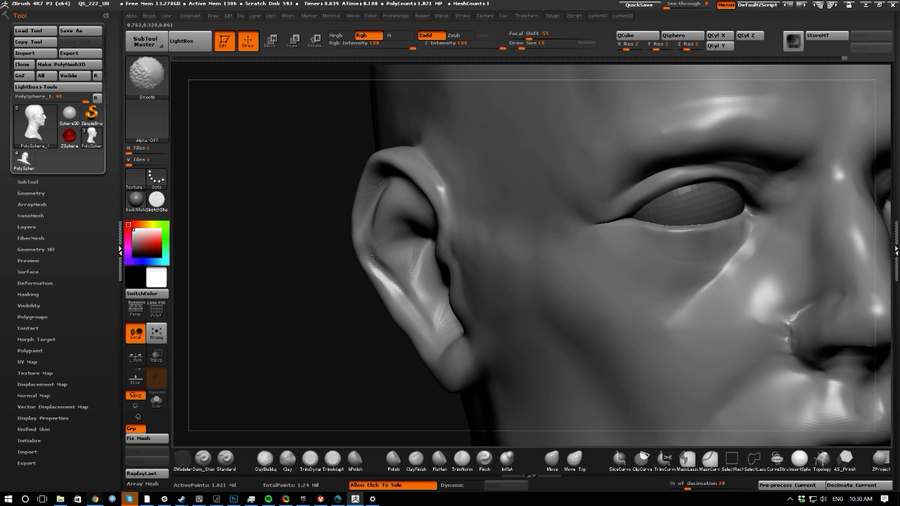
drag(224, 271, 305, 248)
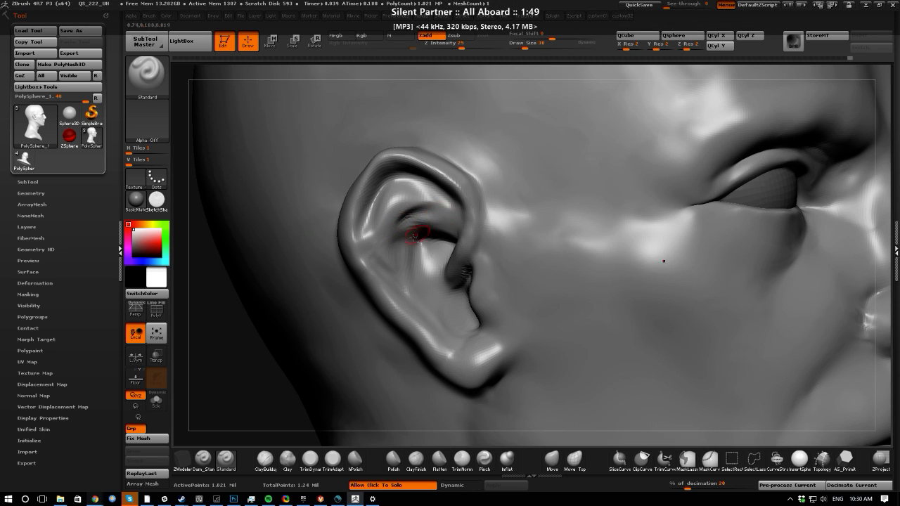
mouse_move(414, 237)
shift+mouse_down()
mouse_move(396, 221)
mouse_move(425, 212)
shift+mouse_up()
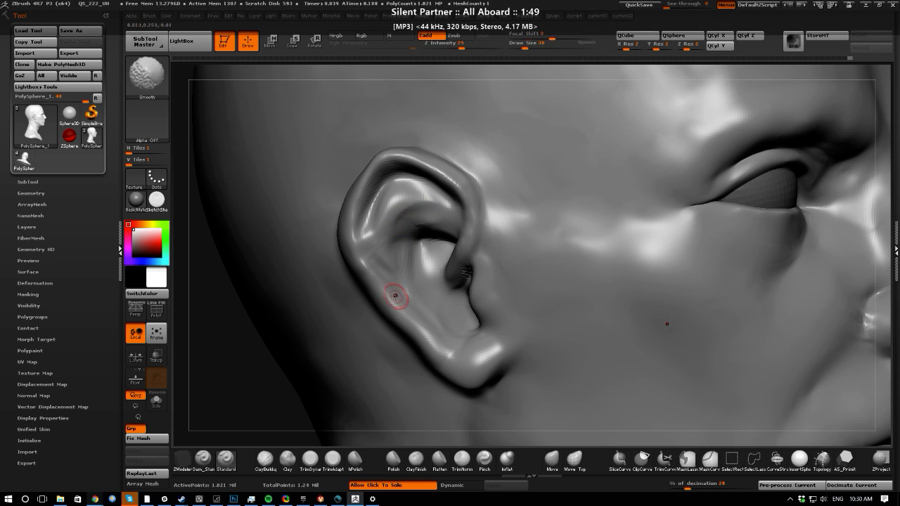
- Build up the upper back of the concha with the ClayBuildup brush and blend it into the surrounding ear folds
click(267, 460)
drag(241, 360, 425, 239)
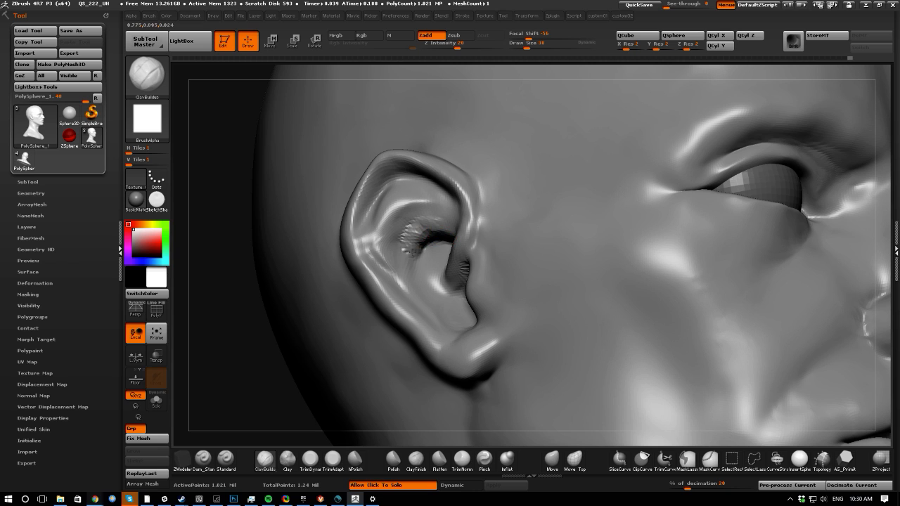
mouse_move(411, 236)
mouse_down()
mouse_move(401, 245)
mouse_move(425, 227)
mouse_up()
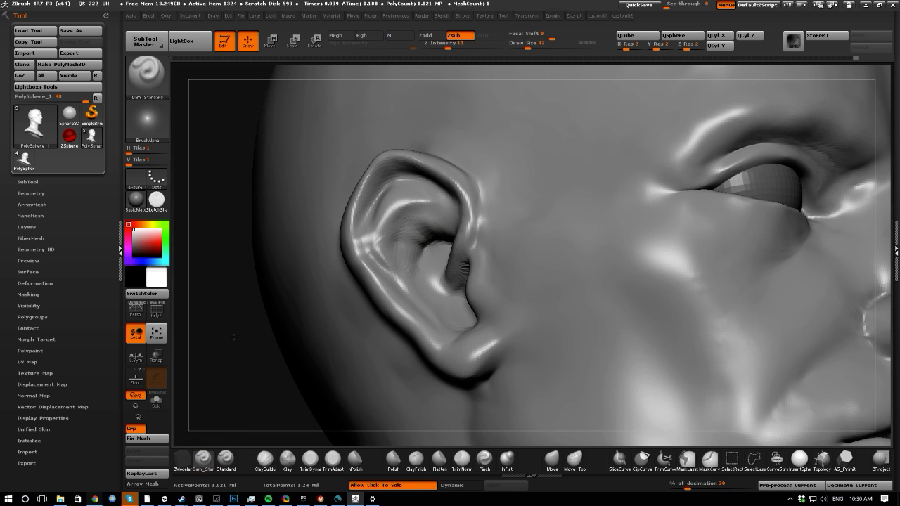
drag(235, 336, 444, 182)
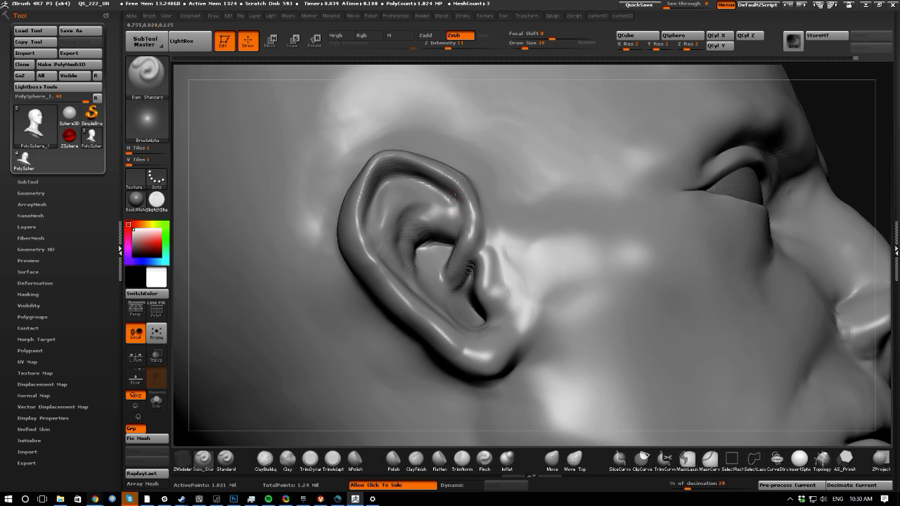
mouse_move(304, 83)
mouse_down()
mouse_move(267, 95)
mouse_move(387, 161)
mouse_move(320, 206)
mouse_move(331, 204)
mouse_up()
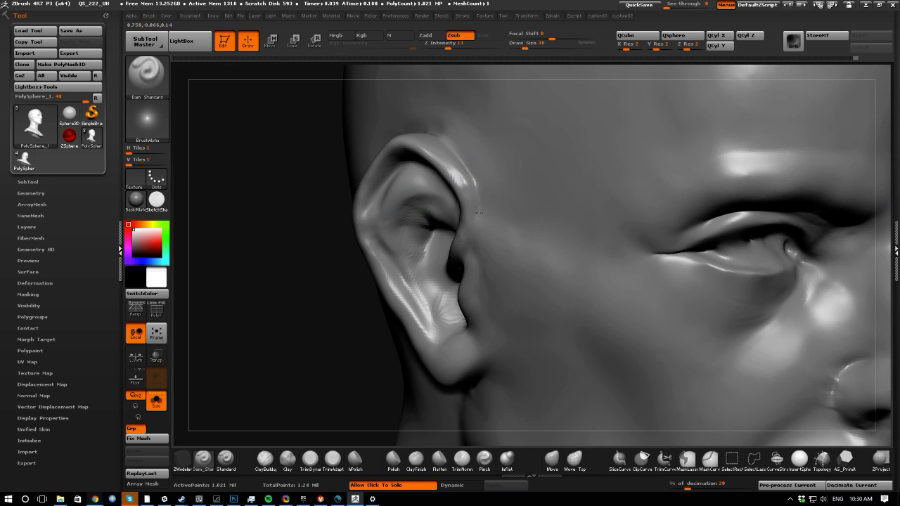
drag(270, 286, 275, 307)
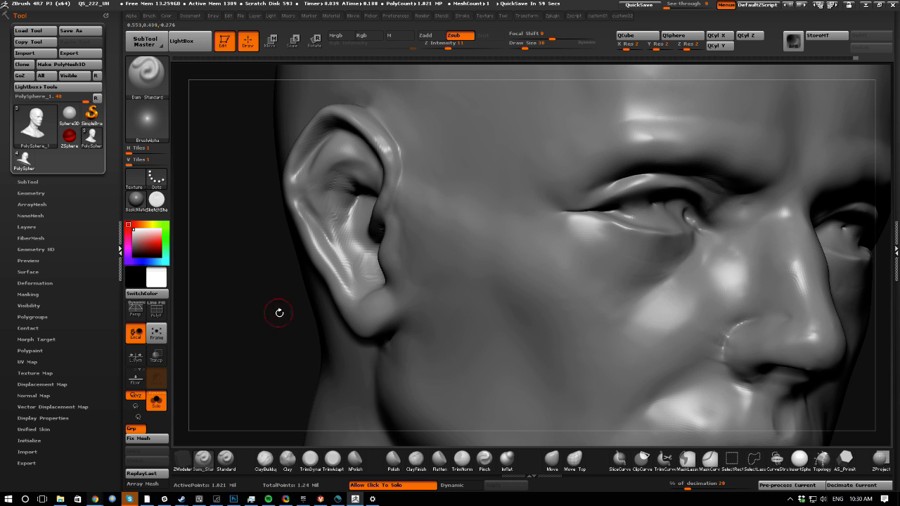
- Smooth the nostril wing from a low angle, using a draw size of 46
drag(263, 342, 292, 282)
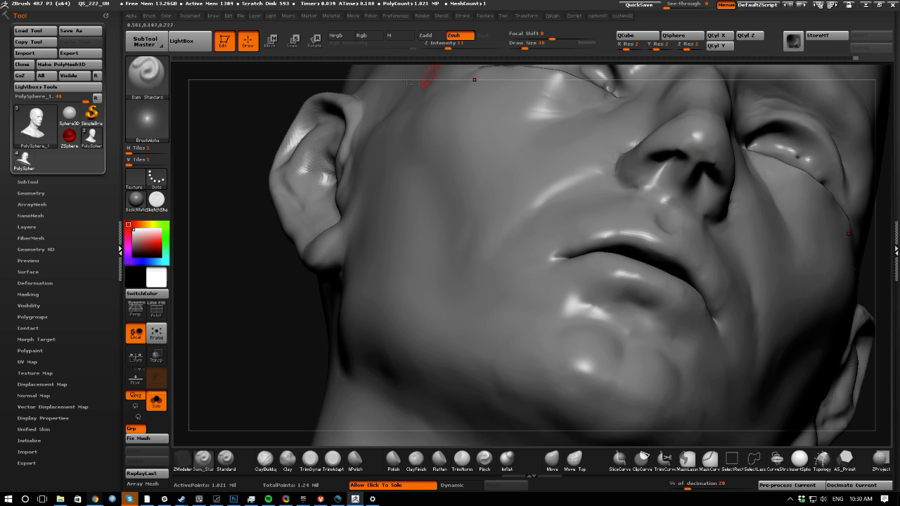
drag(239, 128, 311, 127)
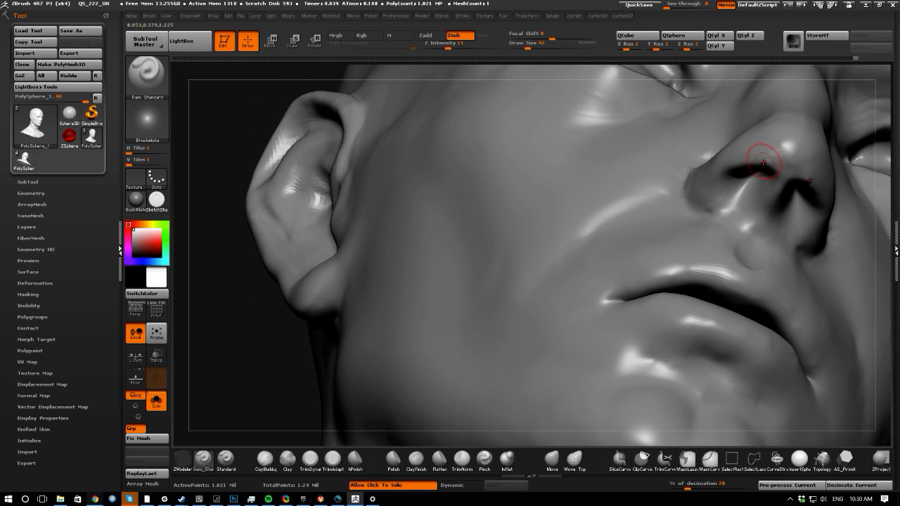
key(shift)
key(shift)
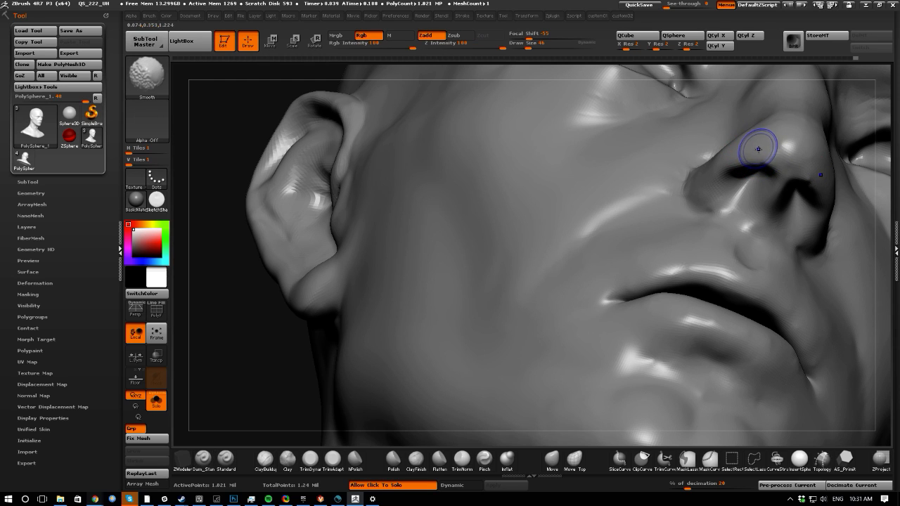
key(shift)
shift+drag(743, 164, 732, 167)
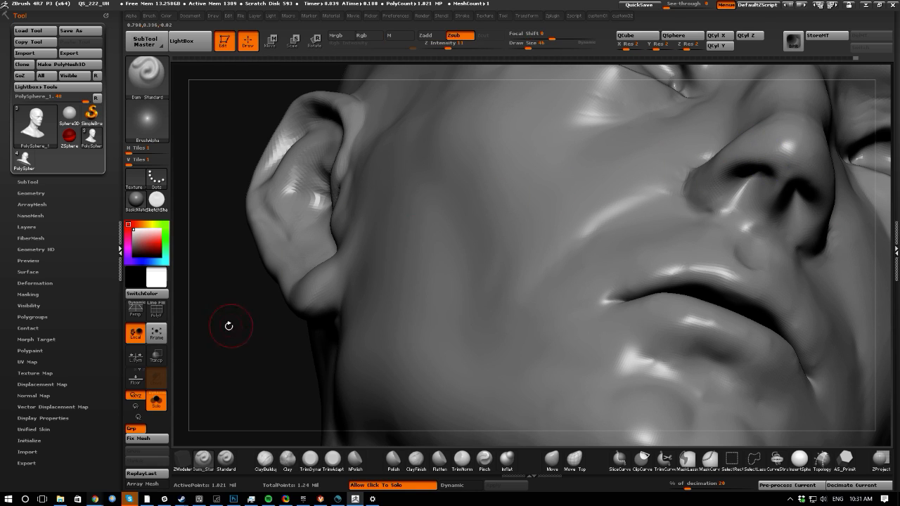
- Smooth the lower lip and the transition beneath it, near the corner of the mouth
drag(228, 326, 259, 296)
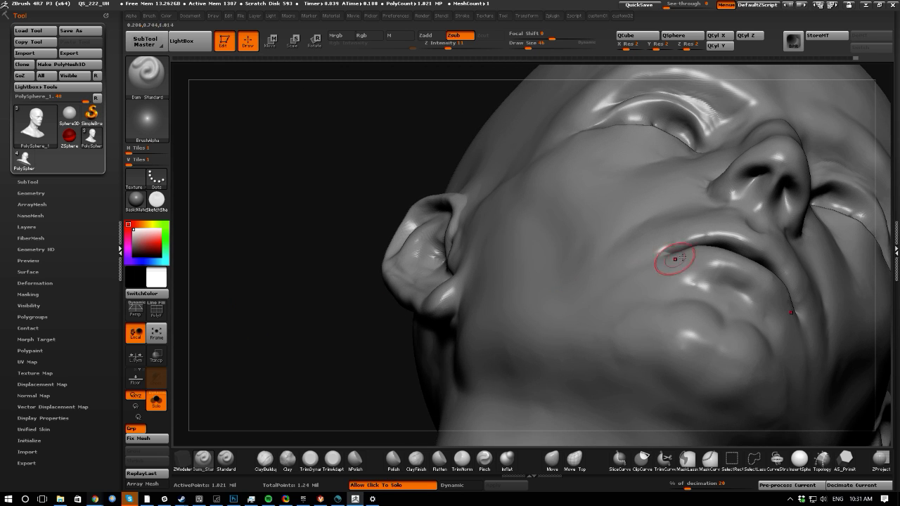
drag(283, 237, 355, 303)
shift+drag(695, 292, 721, 301)
mouse_move(351, 264)
mouse_down()
mouse_move(281, 269)
mouse_move(408, 264)
mouse_up()
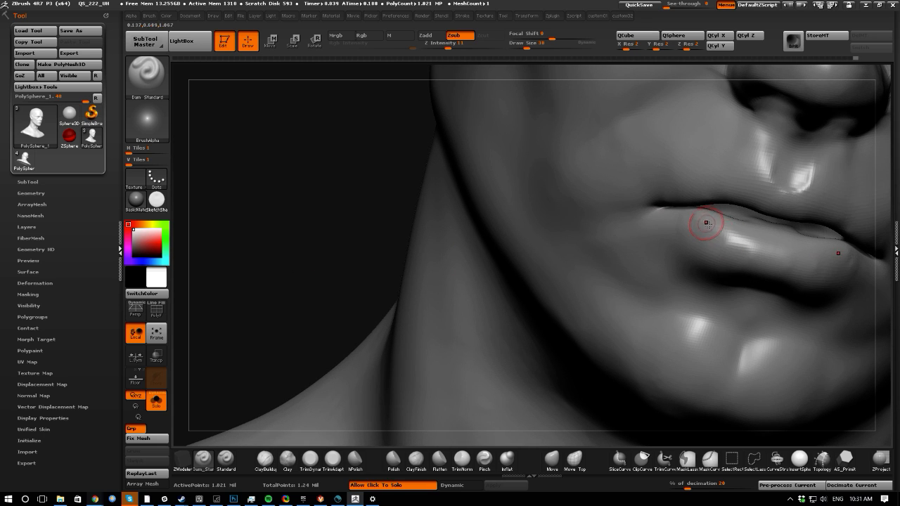
shift+drag(706, 223, 769, 259)
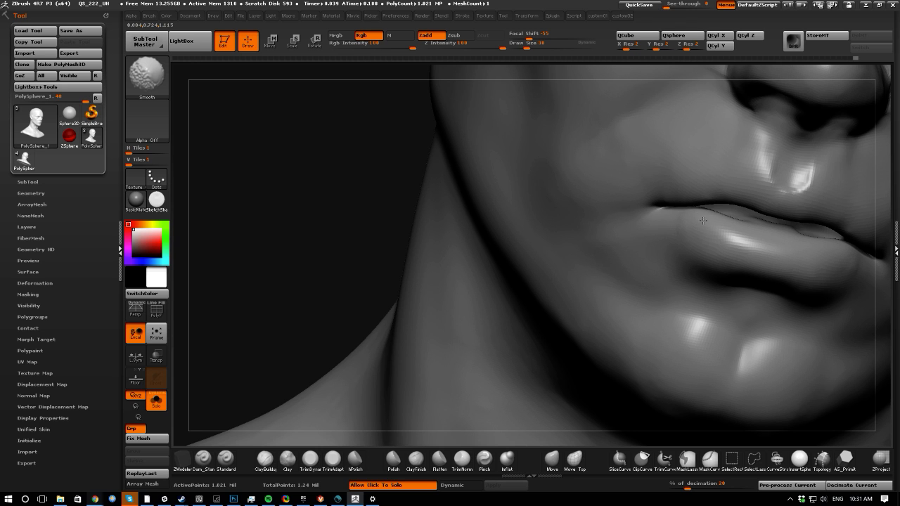
- Isolate the lips and the surrounding mouth area with SelectLasso, hiding the rest of the head
mouse_move(310, 225)
mouse_down()
mouse_move(282, 221)
mouse_move(265, 267)
mouse_move(428, 256)
mouse_move(386, 244)
mouse_up()
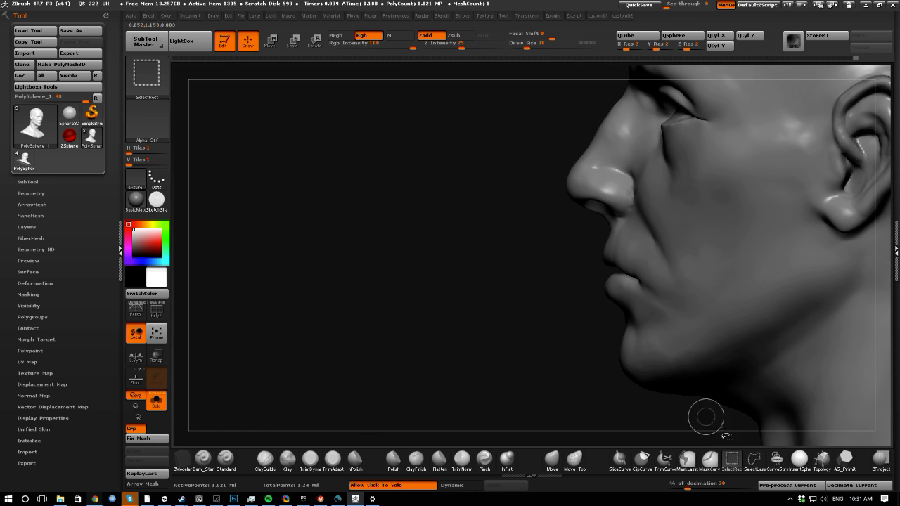
click(753, 461)
mouse_move(538, 234)
ctrl+shift+mouse_down()
mouse_move(665, 260)
mouse_move(541, 253)
ctrl+shift+mouse_up()
mouse_move(455, 261)
mouse_down()
mouse_move(436, 302)
mouse_move(489, 315)
mouse_move(374, 309)
mouse_move(391, 297)
mouse_move(414, 316)
mouse_move(438, 316)
mouse_move(376, 286)
mouse_up()
ctrl+shift+click(394, 316)
mouse_move(465, 266)
ctrl+shift+mouse_down()
mouse_move(745, 289)
mouse_move(468, 277)
ctrl+shift+mouse_up()
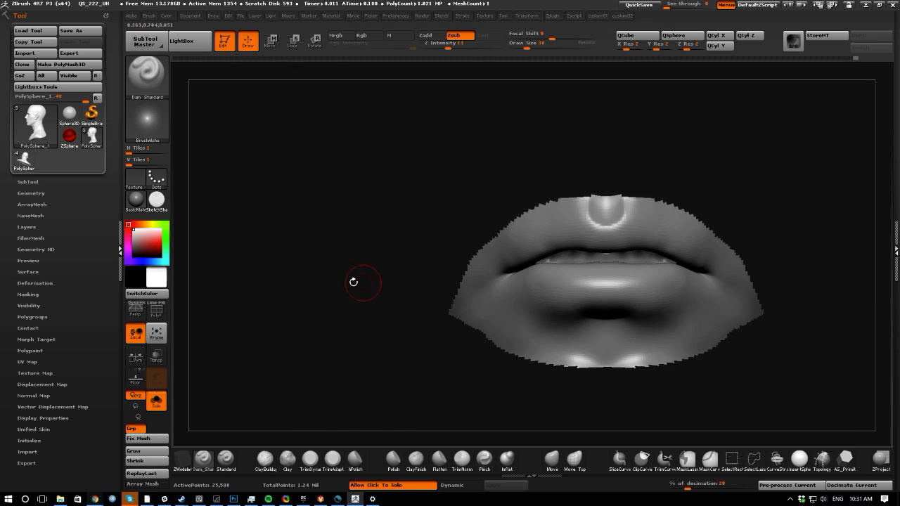
- Pull the inner mouth surface backward behind the lips with the Move brush
mouse_move(352, 281)
mouse_down()
mouse_move(255, 316)
mouse_move(267, 323)
mouse_move(239, 358)
mouse_up()
mouse_move(399, 393)
mouse_down()
mouse_move(458, 345)
mouse_move(463, 287)
mouse_move(458, 361)
mouse_move(327, 349)
mouse_move(360, 285)
mouse_move(304, 334)
mouse_move(330, 331)
mouse_up()
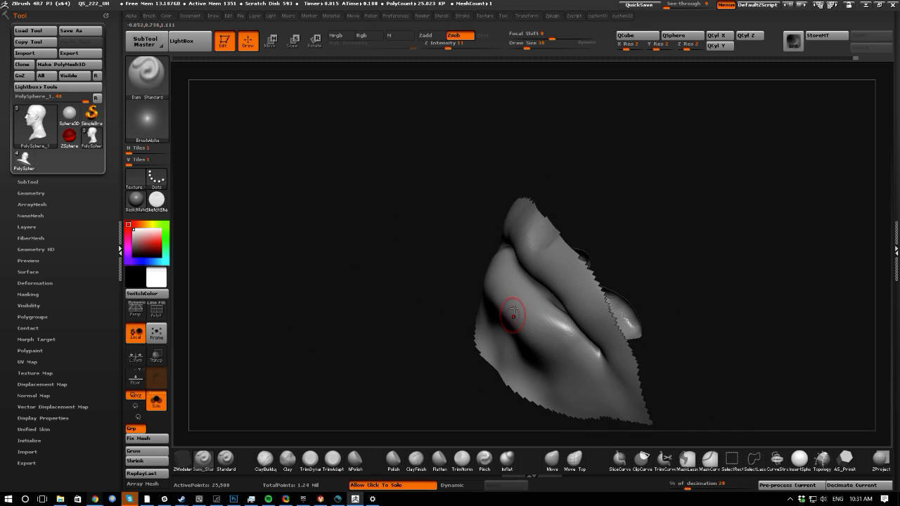
drag(436, 288, 494, 415)
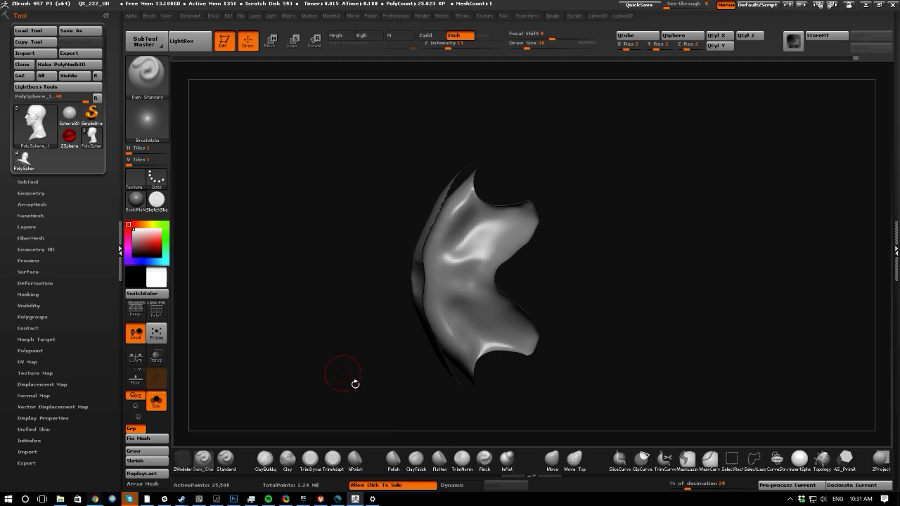
click(553, 460)
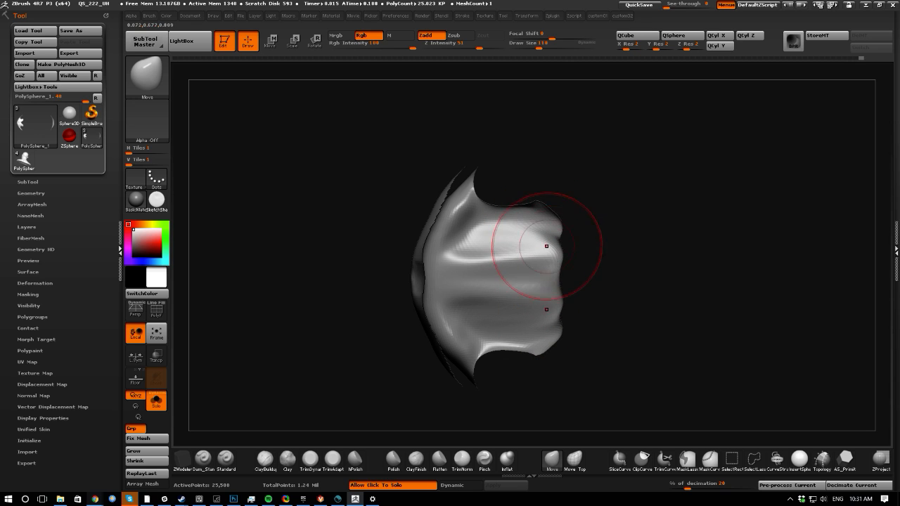
drag(555, 241, 570, 237)
mouse_move(393, 239)
mouse_down()
mouse_move(311, 194)
mouse_move(296, 173)
mouse_move(311, 248)
mouse_move(312, 215)
mouse_move(295, 255)
mouse_move(297, 311)
mouse_move(282, 305)
mouse_up()
key(ctrl)
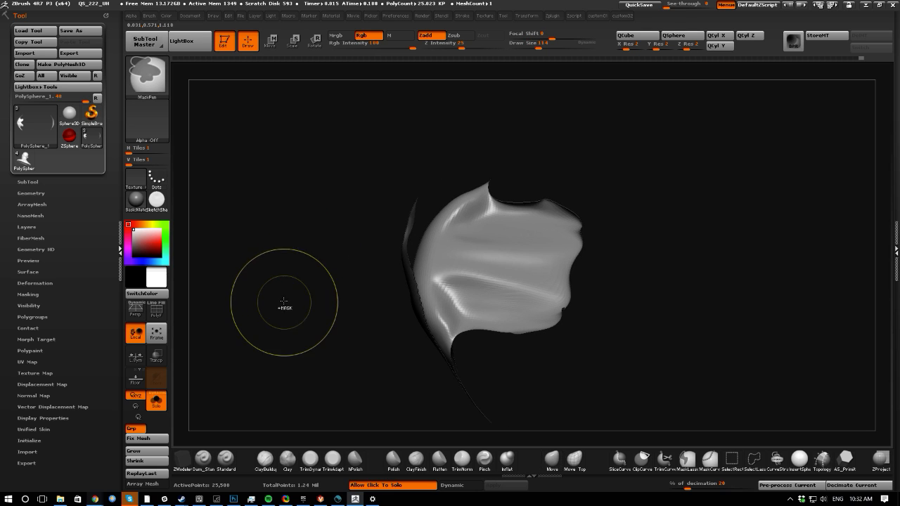
mouse_move(526, 170)
ctrl+mouse_down()
mouse_move(494, 217)
mouse_move(487, 325)
ctrl+mouse_up()
key(ctrl+z)
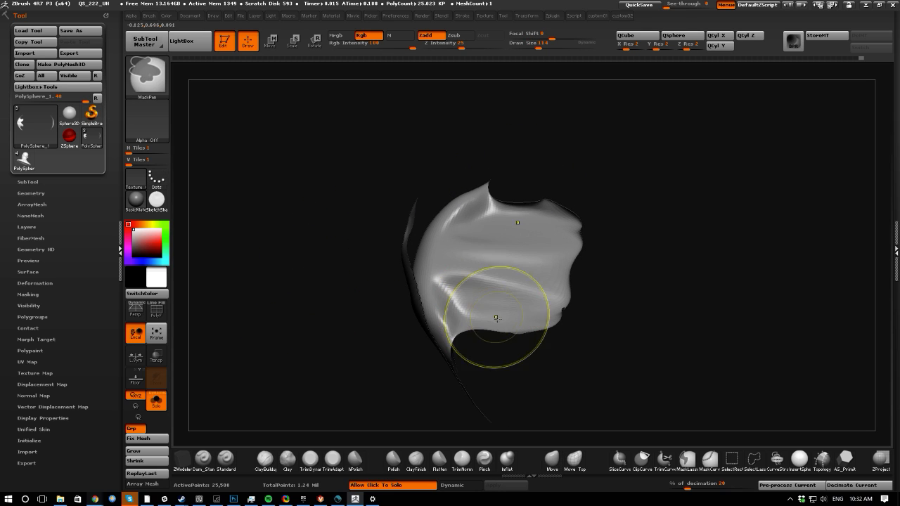
- Mask the lips with the MaskLasso brush, leaving the mouth interior free, and soften the mask's edge
ctrl+click(143, 76)
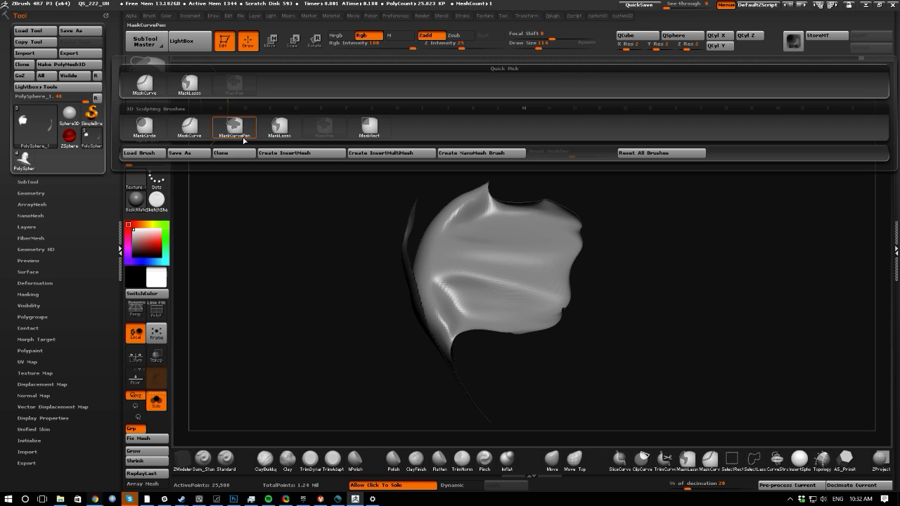
ctrl+click(279, 128)
ctrl+drag(479, 223, 607, 343)
ctrl+click(537, 260)
ctrl+click(634, 359)
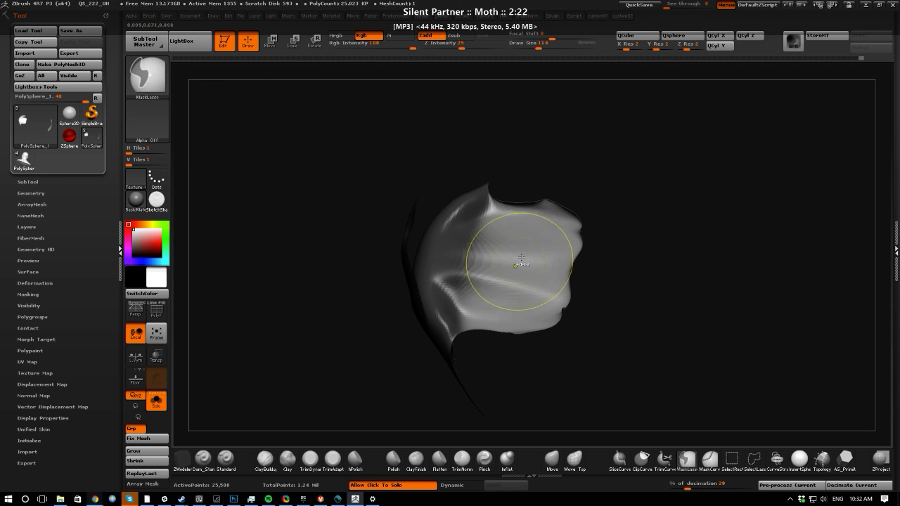
ctrl+click(533, 258)
ctrl+click(278, 267)
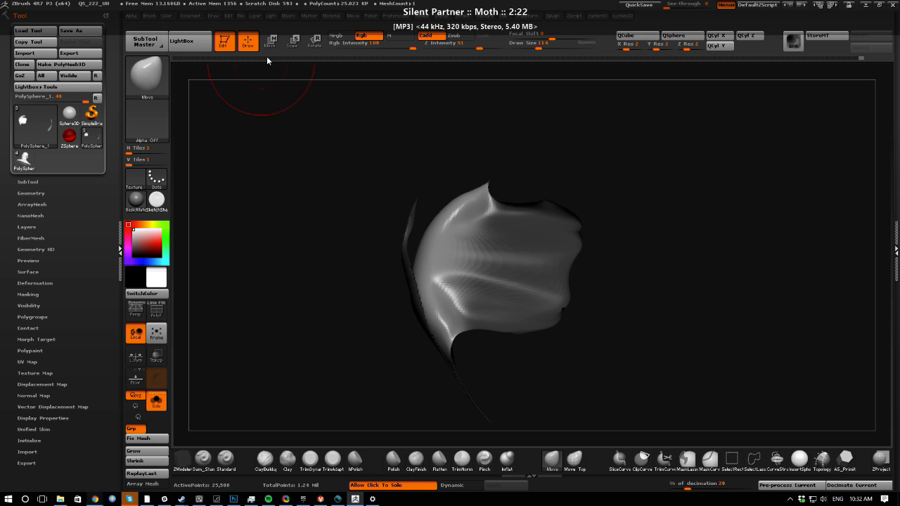
- Stretch the unmasked mouth interior vertically with a vertical Transpose line drawn in side view
click(270, 44)
shift+drag(281, 232, 287, 316)
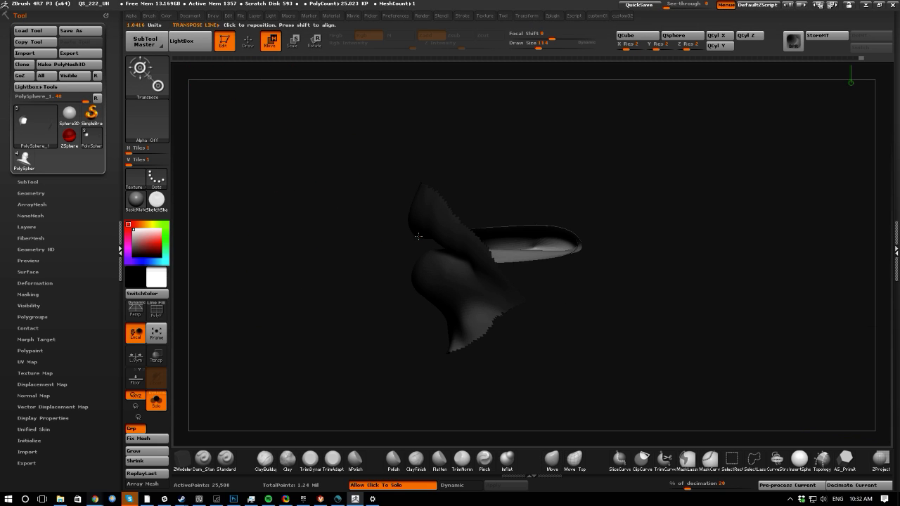
mouse_move(520, 251)
mouse_down()
mouse_move(530, 301)
mouse_move(519, 423)
mouse_up()
key(ctrl+z)
mouse_move(377, 295)
ctrl+mouse_down()
mouse_move(460, 408)
mouse_move(446, 401)
ctrl+mouse_up()
drag(521, 397, 521, 461)
drag(520, 415, 526, 445)
drag(271, 333, 353, 330)
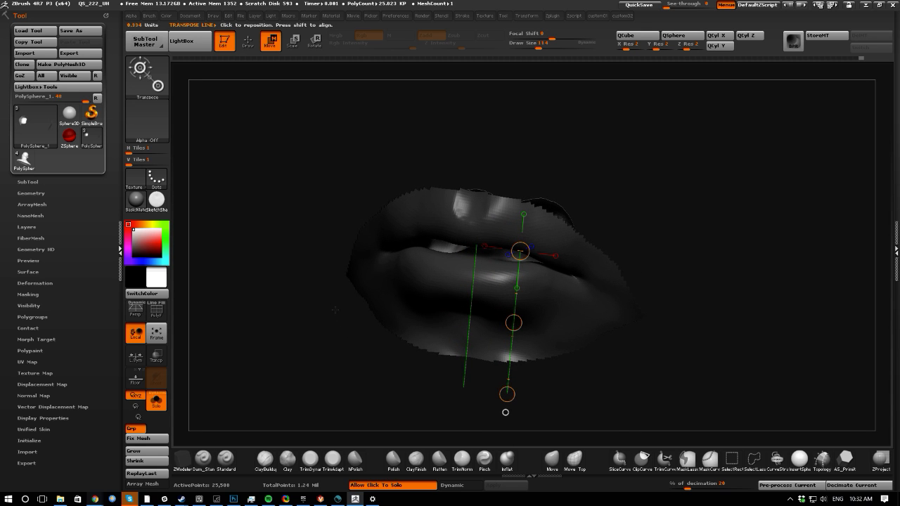
drag(335, 309, 360, 363)
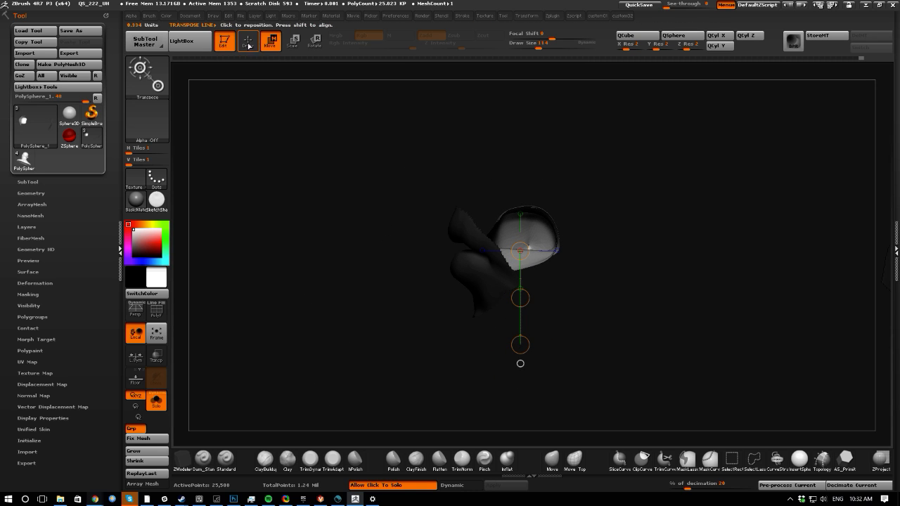
- Move the mouth interior down and slightly backward with the Transpose line
click(292, 44)
click(272, 42)
drag(520, 298, 525, 314)
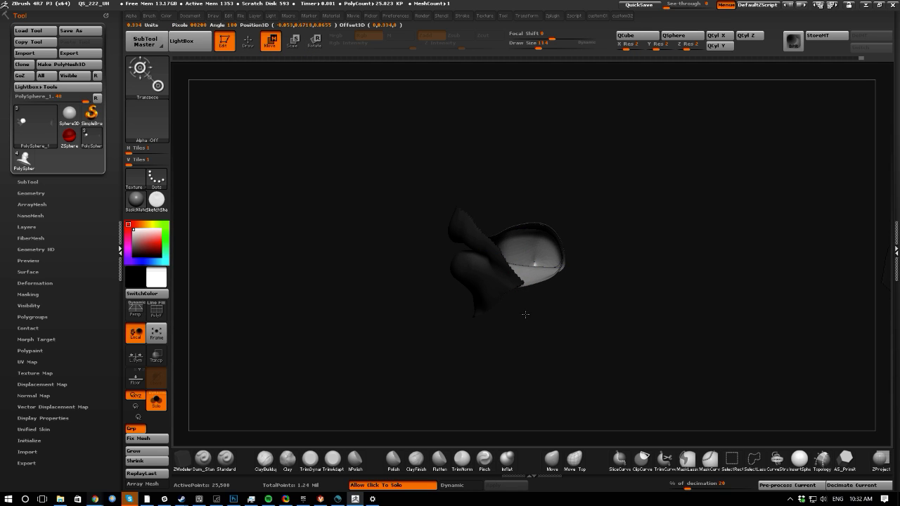
drag(368, 284, 368, 321)
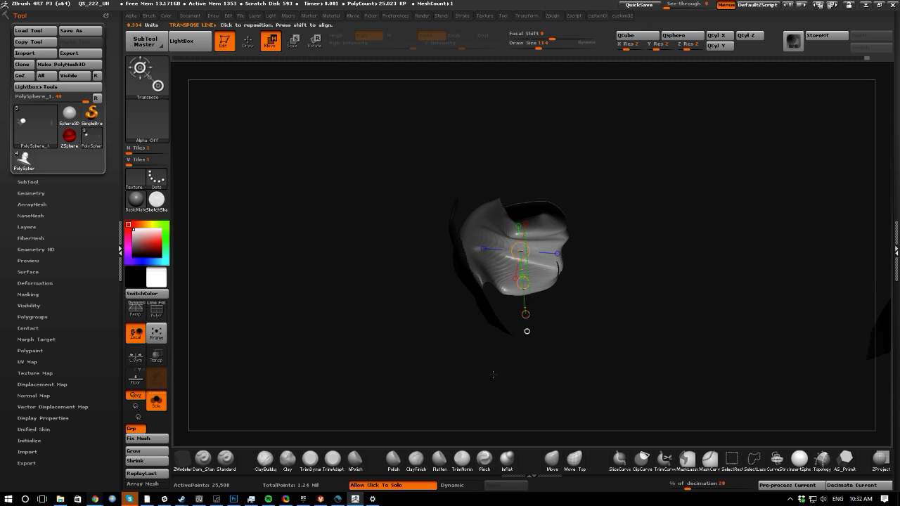
- Reshape the mouth interior into a fuller cavity with the Move brush and smooth its folded walls
key(q)
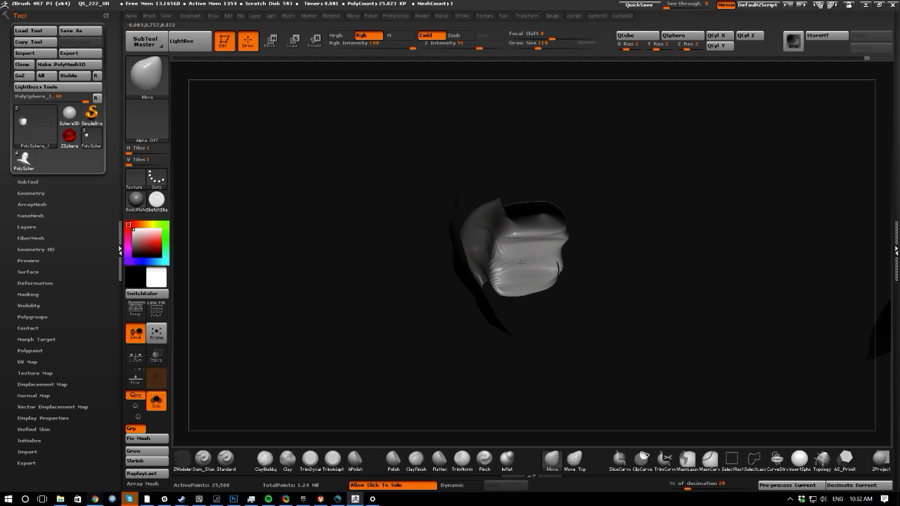
mouse_move(529, 302)
mouse_down()
mouse_move(386, 265)
mouse_move(401, 319)
mouse_move(480, 298)
mouse_move(499, 301)
mouse_up()
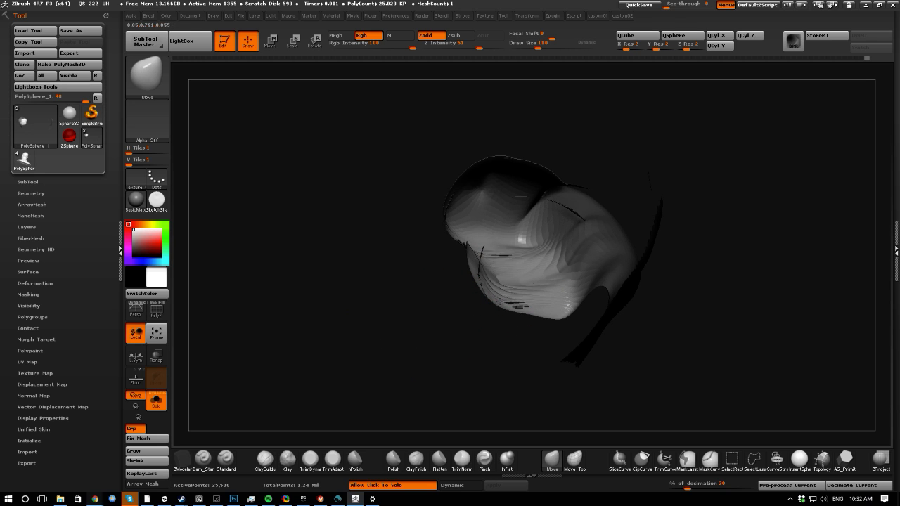
mouse_move(567, 260)
mouse_down()
mouse_move(363, 213)
mouse_move(431, 241)
mouse_move(451, 200)
mouse_up()
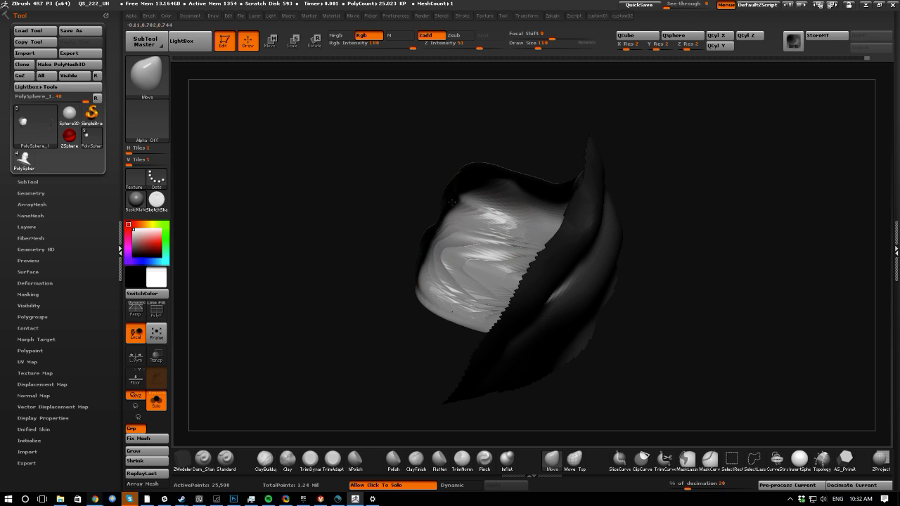
drag(336, 250, 366, 241)
shift+drag(461, 229, 495, 248)
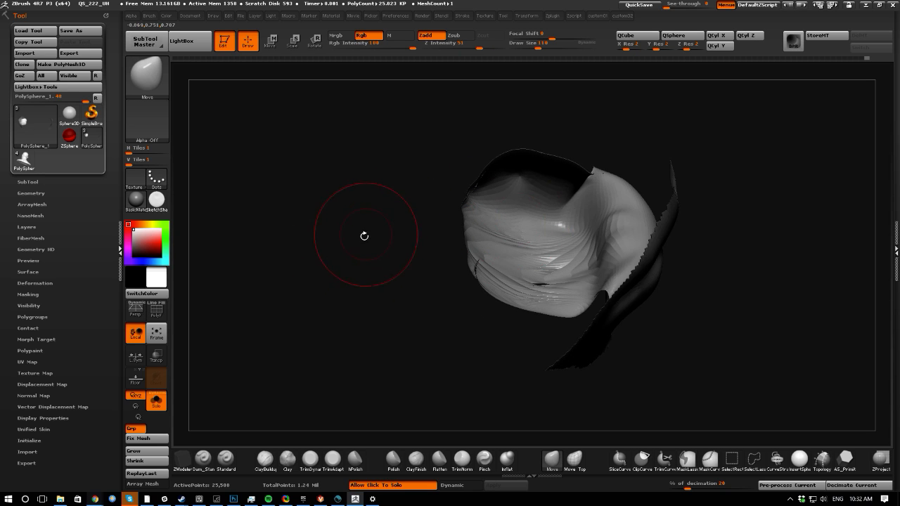
- Smooth the folded side and lower walls of the mouth cavity with the Smooth brush at a reduced size
drag(363, 235, 404, 241)
key(bracketleft)
mouse_move(609, 254)
shift+mouse_down()
mouse_move(619, 260)
mouse_move(607, 246)
mouse_move(619, 255)
mouse_move(558, 240)
shift+mouse_up()
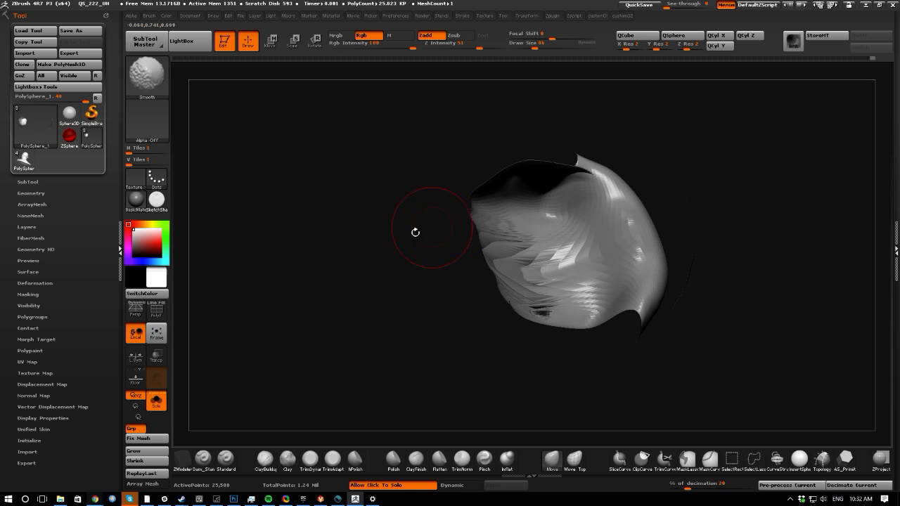
drag(416, 232, 372, 287)
mouse_move(517, 330)
shift+mouse_down()
mouse_move(524, 321)
mouse_move(509, 330)
shift+mouse_up()
mouse_move(383, 310)
mouse_down()
mouse_move(376, 307)
mouse_move(419, 278)
mouse_up()
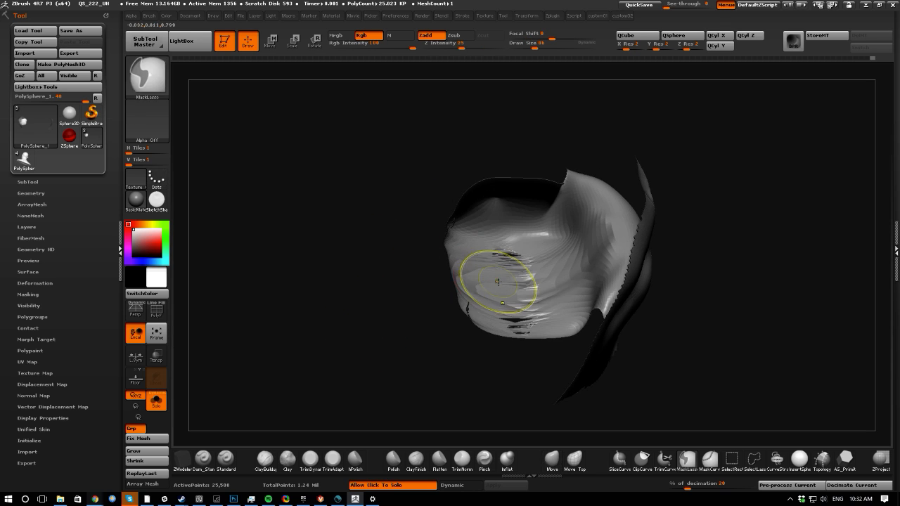
drag(381, 333, 389, 317)
mouse_move(602, 283)
shift+mouse_down()
mouse_move(592, 222)
mouse_move(555, 289)
shift+mouse_up()
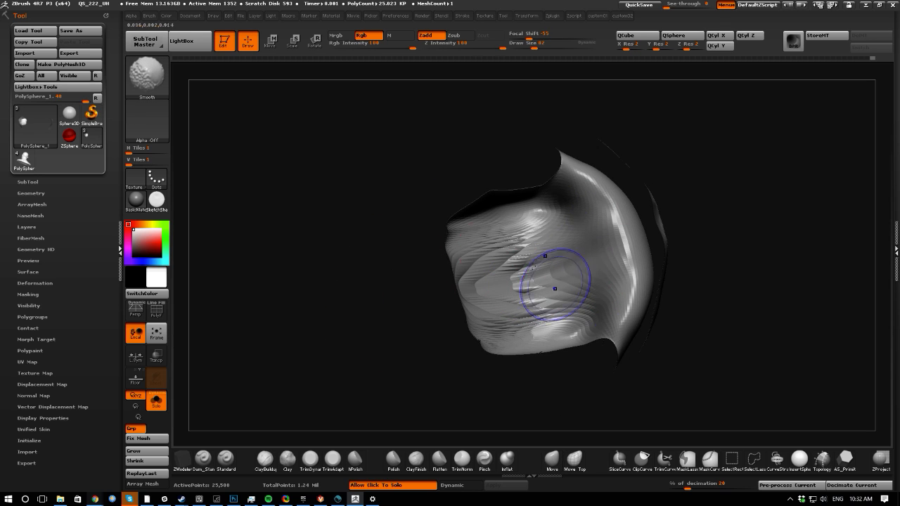
- Mask the lip surfaces in side view, leaving the mouth interior unmasked, and soften the mask's edge
mouse_move(422, 267)
mouse_down()
mouse_move(355, 245)
mouse_move(391, 241)
mouse_move(379, 194)
mouse_move(375, 234)
mouse_move(355, 214)
mouse_up()
mouse_move(393, 156)
ctrl+mouse_down()
mouse_move(556, 147)
mouse_move(450, 184)
mouse_move(398, 160)
ctrl+mouse_up()
mouse_move(351, 181)
mouse_down()
mouse_move(393, 204)
mouse_move(373, 195)
mouse_up()
mouse_move(407, 157)
ctrl+mouse_down()
mouse_move(418, 149)
mouse_move(541, 223)
mouse_move(436, 239)
ctrl+mouse_up()
mouse_move(428, 149)
ctrl+mouse_down()
mouse_move(571, 161)
mouse_move(457, 247)
mouse_move(382, 217)
ctrl+mouse_up()
ctrl+click(391, 232)
- Move the unmasked mouth interior upward with a vertical Transpose line
key(w)
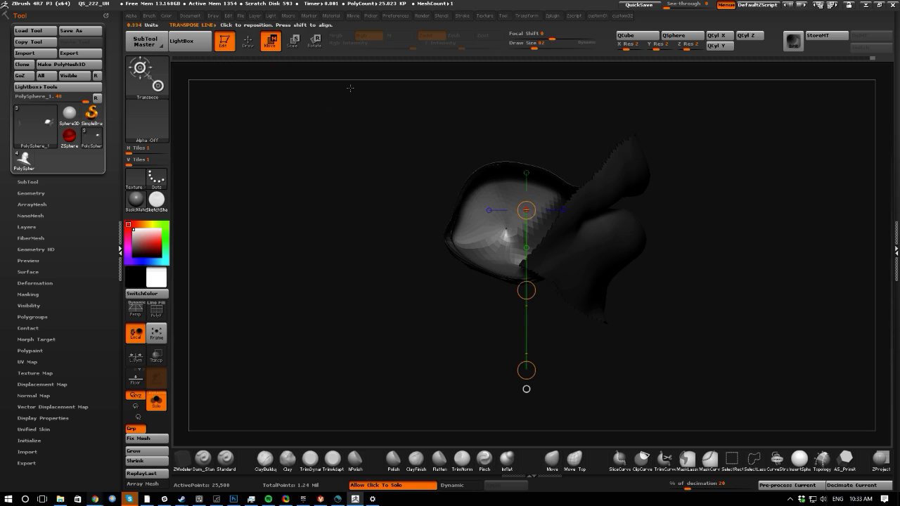
drag(525, 289, 525, 254)
mouse_move(417, 211)
mouse_down()
mouse_move(326, 209)
mouse_move(362, 221)
mouse_move(331, 136)
mouse_move(373, 176)
mouse_move(387, 235)
mouse_up()
- Smooth the upper part of the mouth interior and unhide the rest of the bust
click(248, 42)
mouse_move(574, 183)
shift+mouse_down()
mouse_move(549, 196)
mouse_move(522, 185)
mouse_move(515, 170)
mouse_move(530, 143)
shift+mouse_up()
mouse_move(419, 167)
mouse_down()
mouse_move(360, 191)
mouse_move(351, 269)
mouse_up()
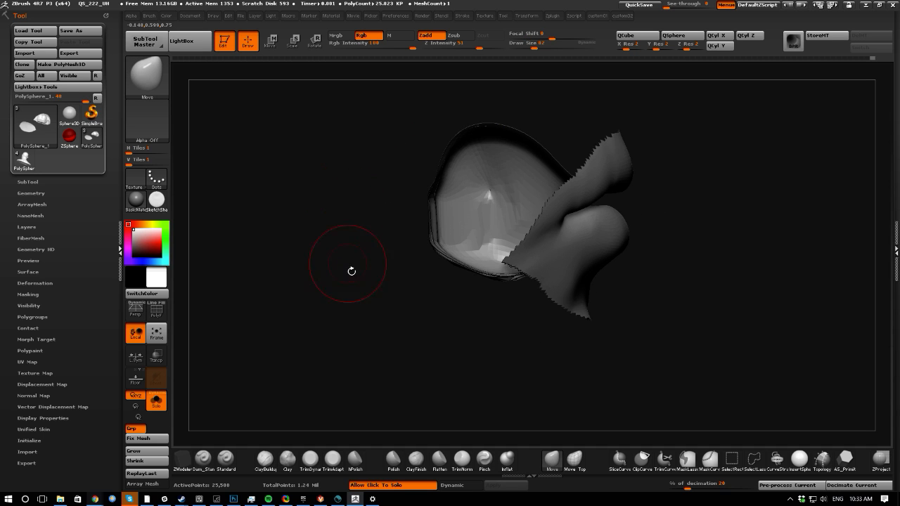
drag(420, 324, 470, 370)
drag(596, 408, 420, 344)
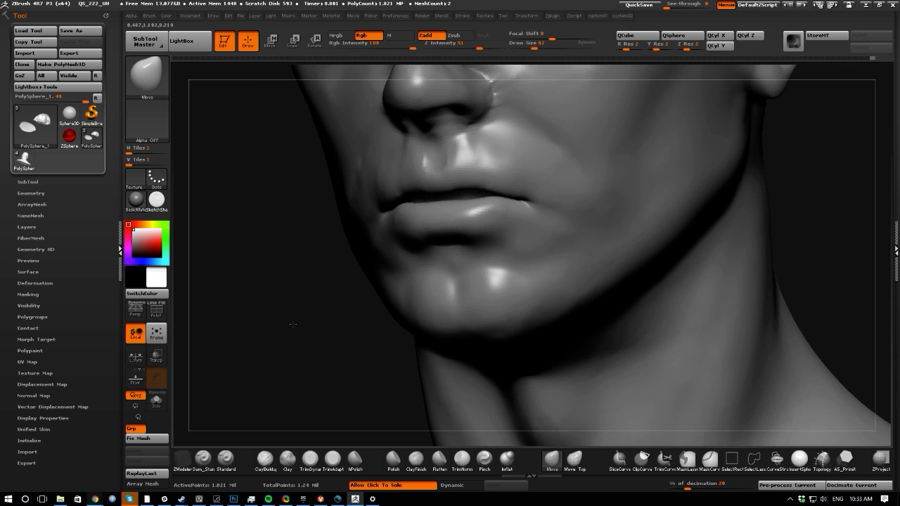
- Adjust the cheeks beside the mouth corners with a smaller Move brush and smooth them
alt+drag(291, 324, 352, 277)
alt+drag(218, 242, 278, 359)
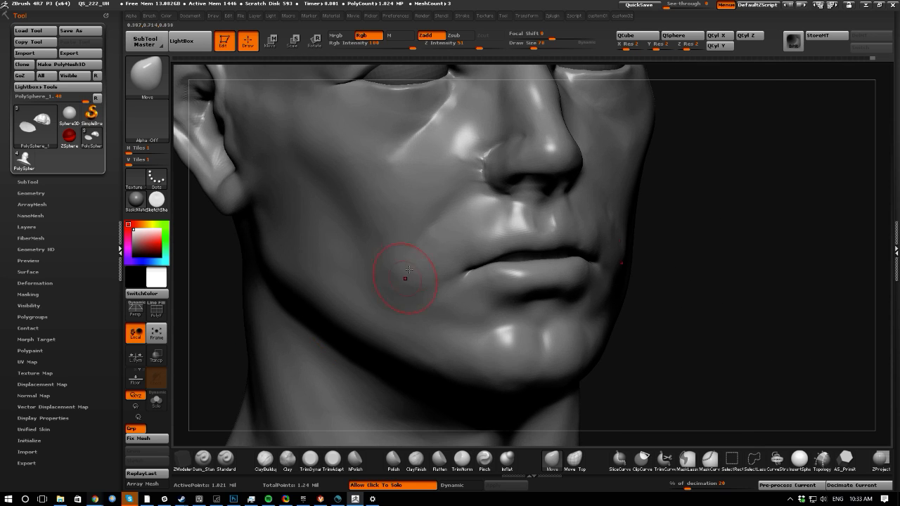
key(shift)
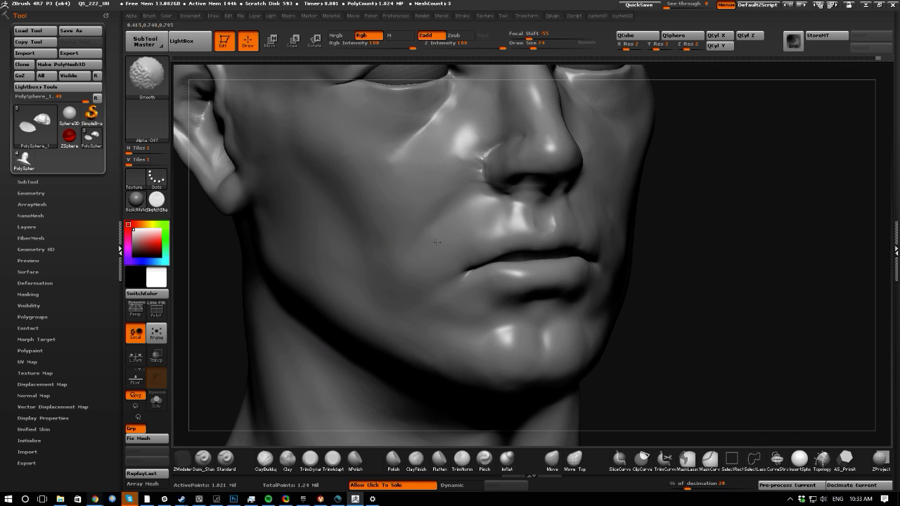
mouse_move(689, 334)
mouse_down()
mouse_move(703, 361)
mouse_move(613, 315)
mouse_up()
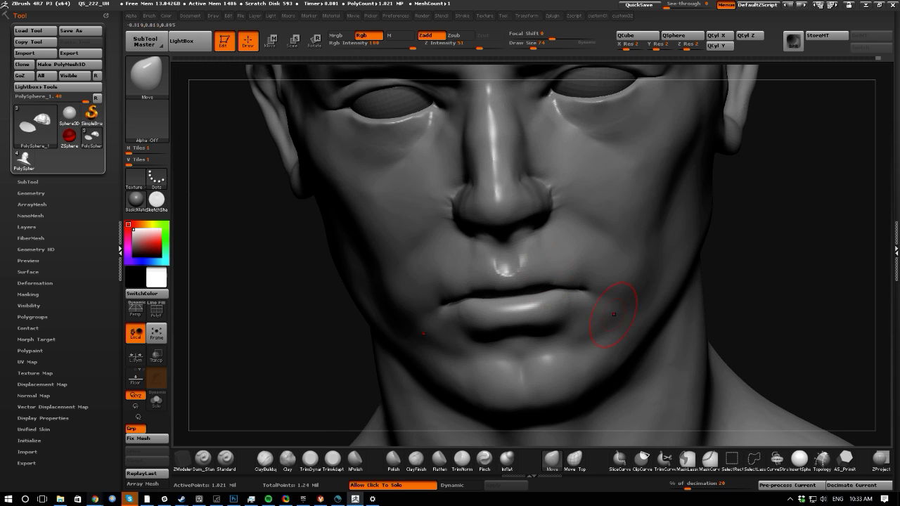
mouse_move(255, 333)
mouse_down()
mouse_move(499, 237)
mouse_move(516, 244)
mouse_up()
- Flatten the area between the nose and upper lip with the Flatten brush at Z Intensity 13
key([)
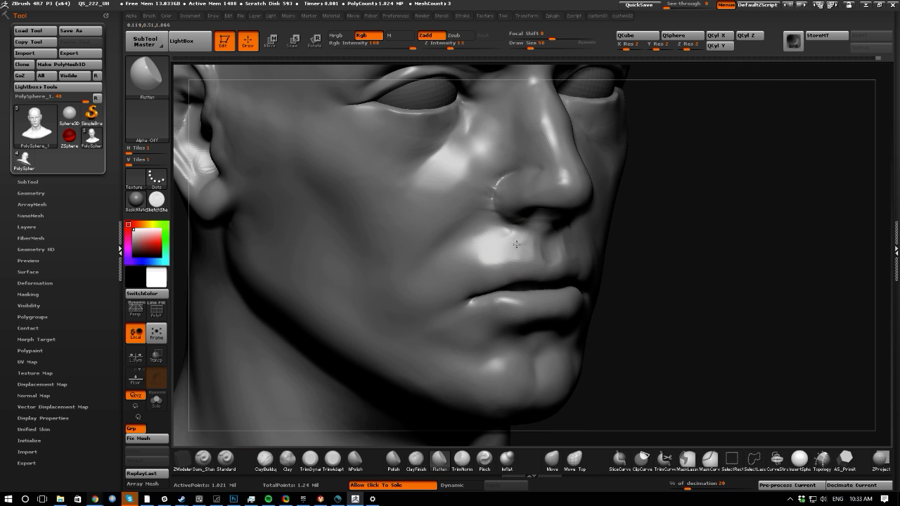
key(])
key([)
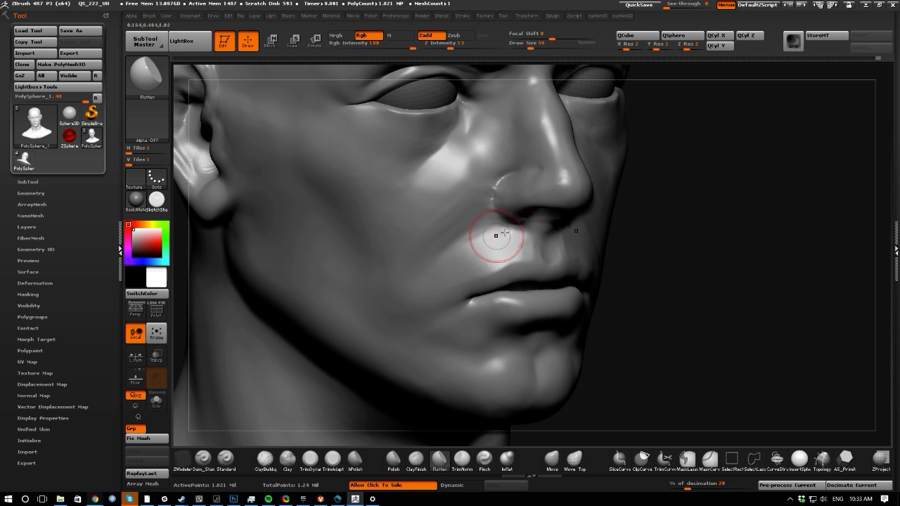
drag(717, 370, 512, 342)
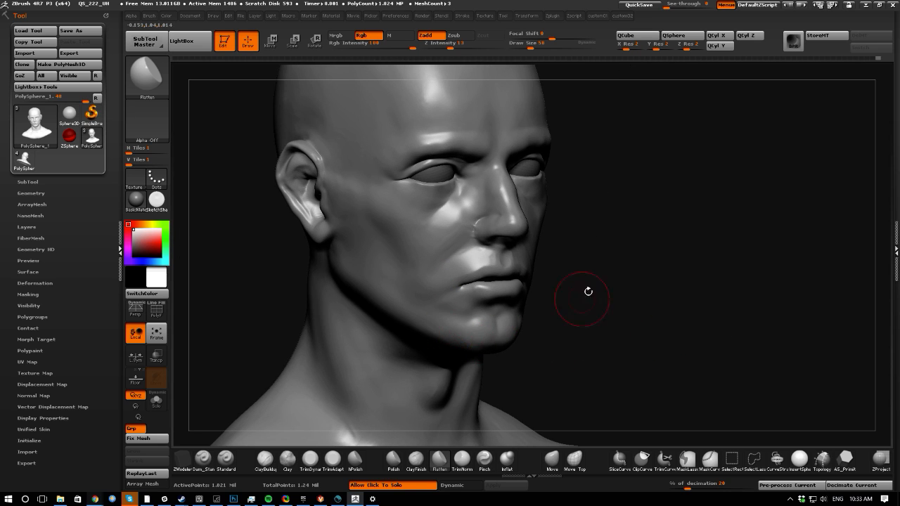
- Switch to the Google Hangouts screen share and run the shared Unreal level from the widget designer
drag(899, 42, 351, 0)
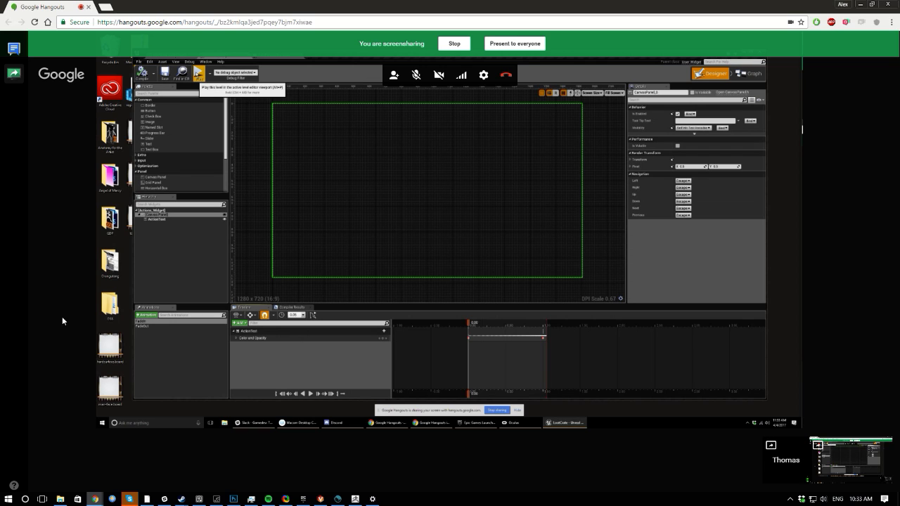
click(198, 73)
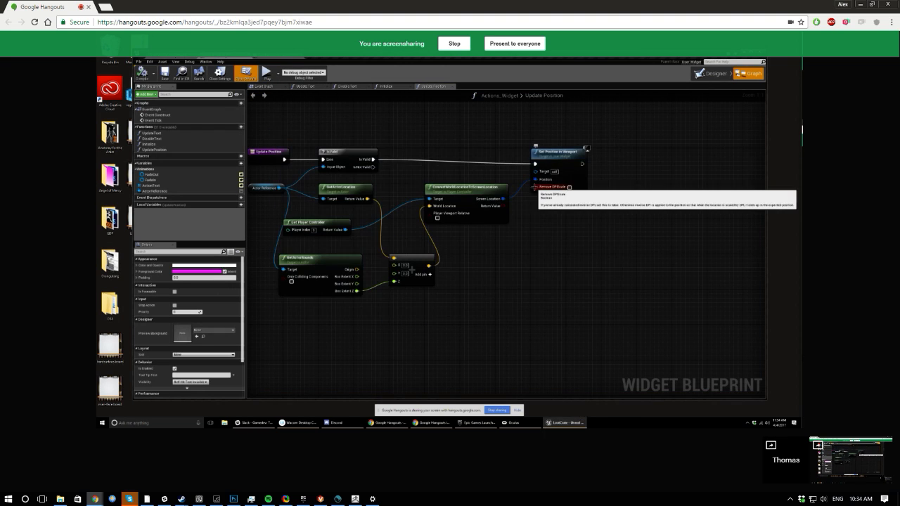
- Examine the Update Position function graph of Actions_Widget and test-play the level to check the action text's placement
click(529, 227)
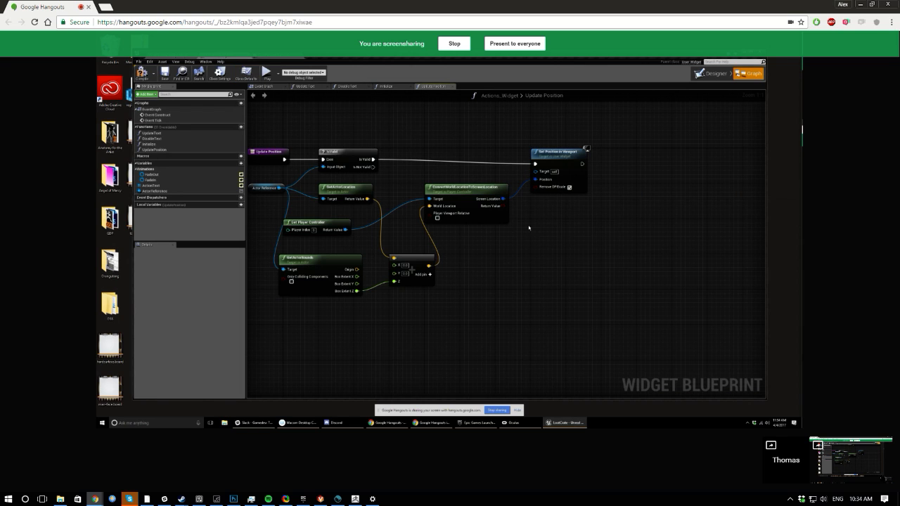
right_drag(528, 227, 559, 216)
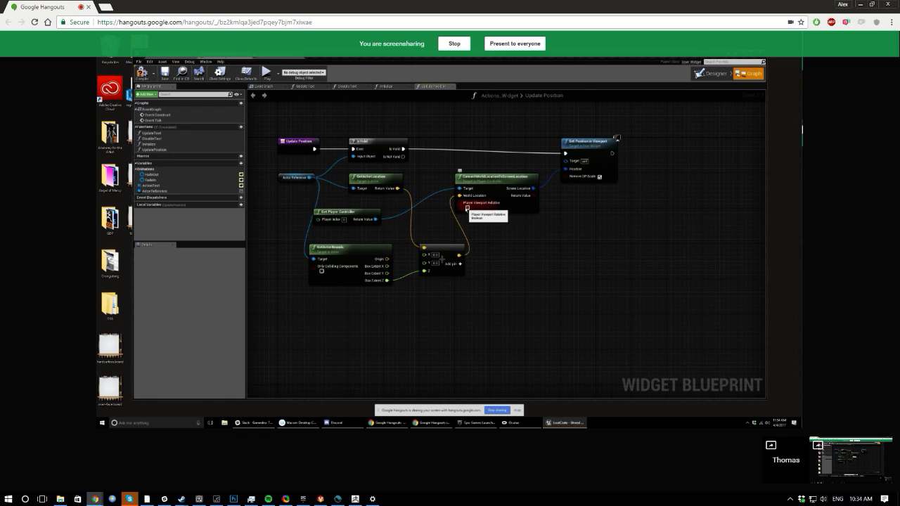
click(266, 71)
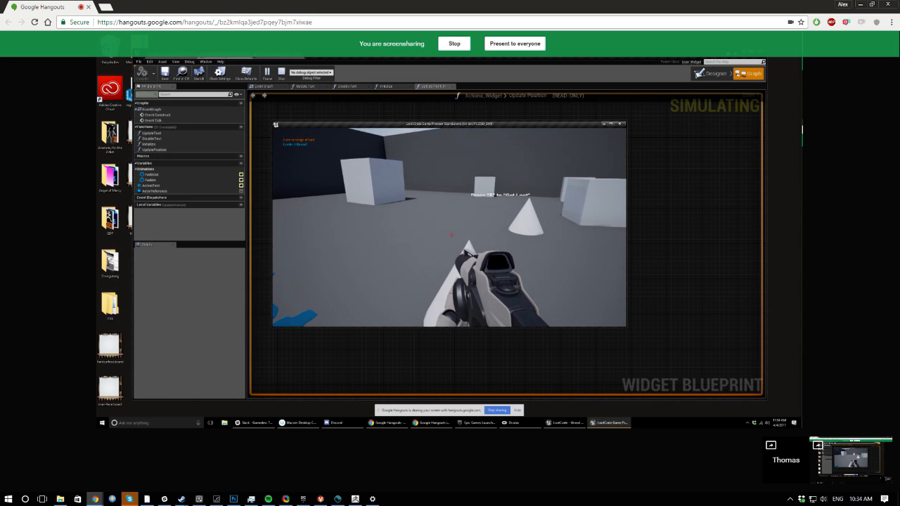
key(Escape)
- Set the vertical alignment of ActionText to 0.5 in the widget designer
click(696, 75)
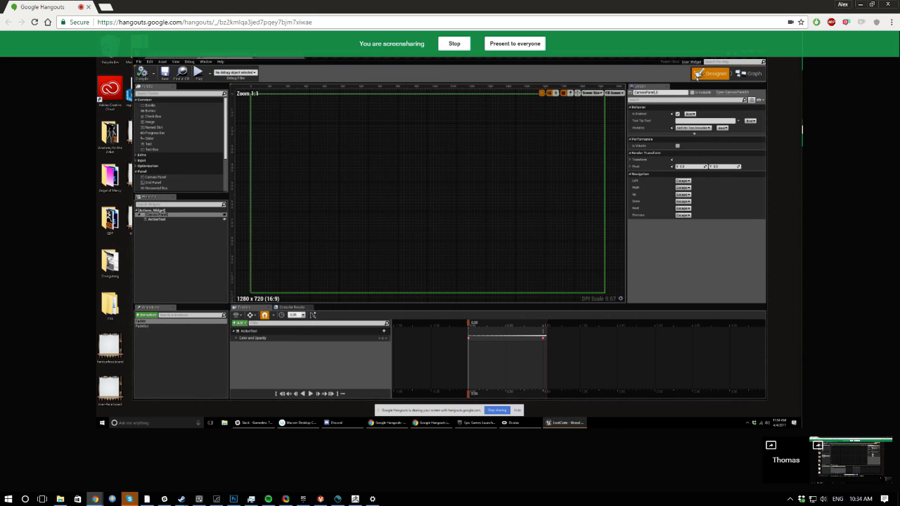
click(156, 220)
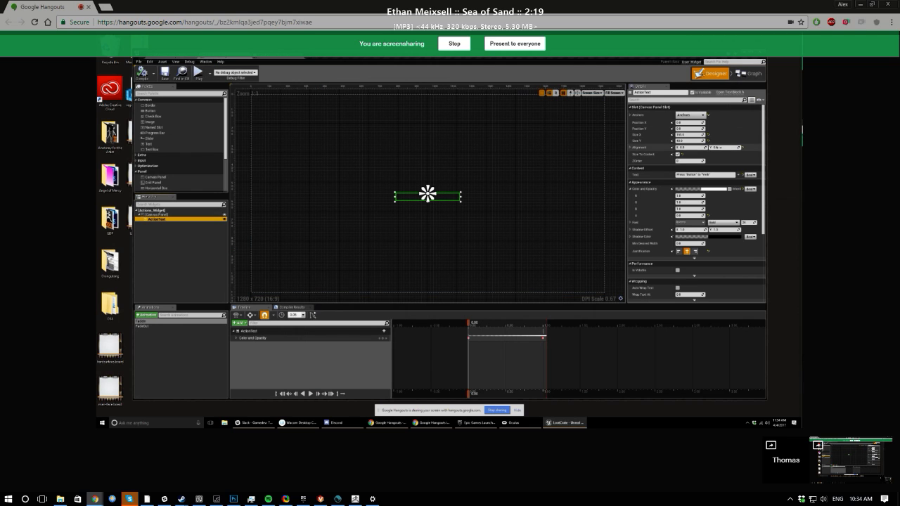
click(724, 147)
key(Return)
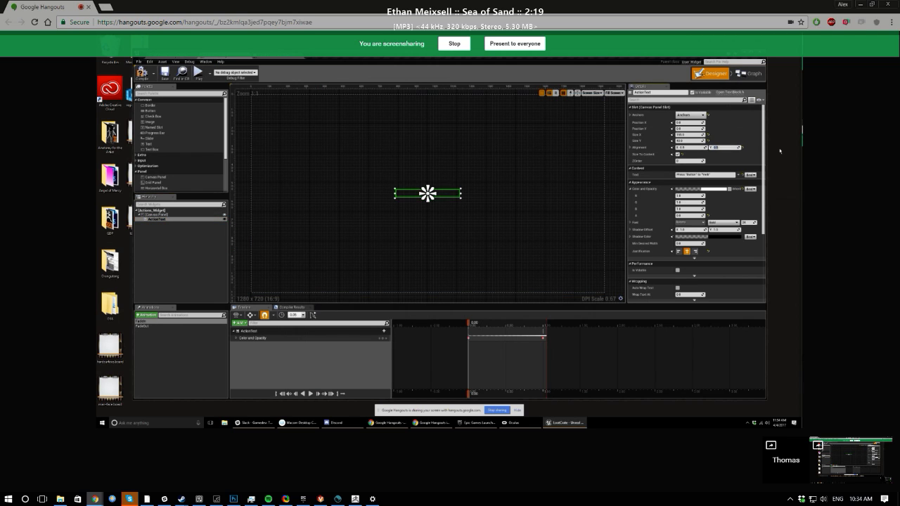
- Reselect ActionText, show the FadeOut animation for it, and save the widget
click(281, 176)
scroll(254, 183, down, 1)
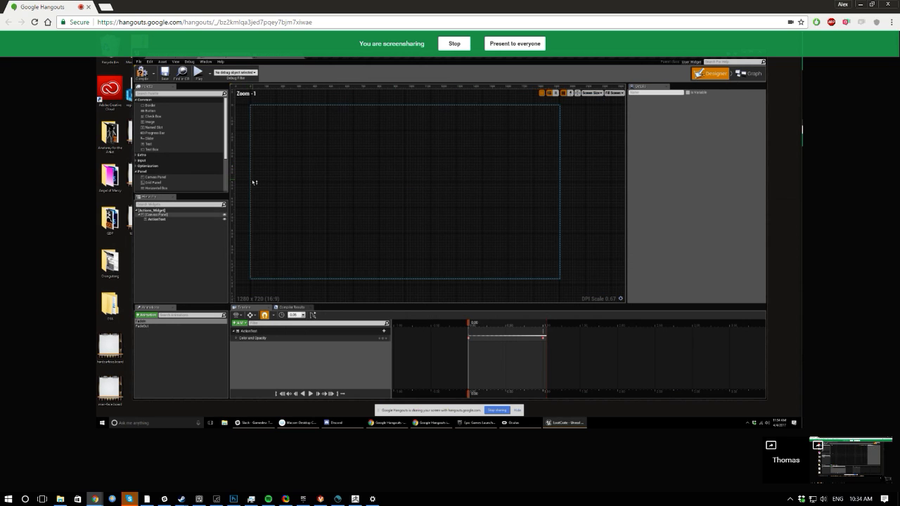
click(197, 220)
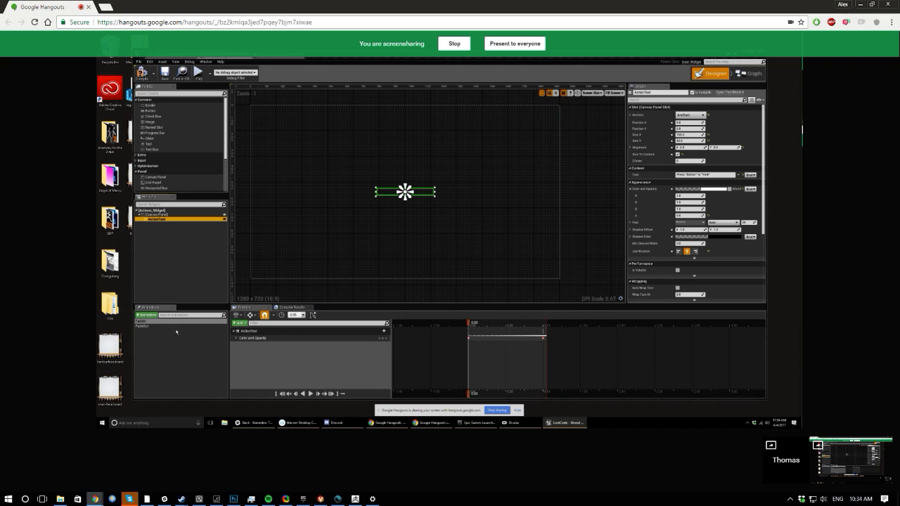
click(200, 325)
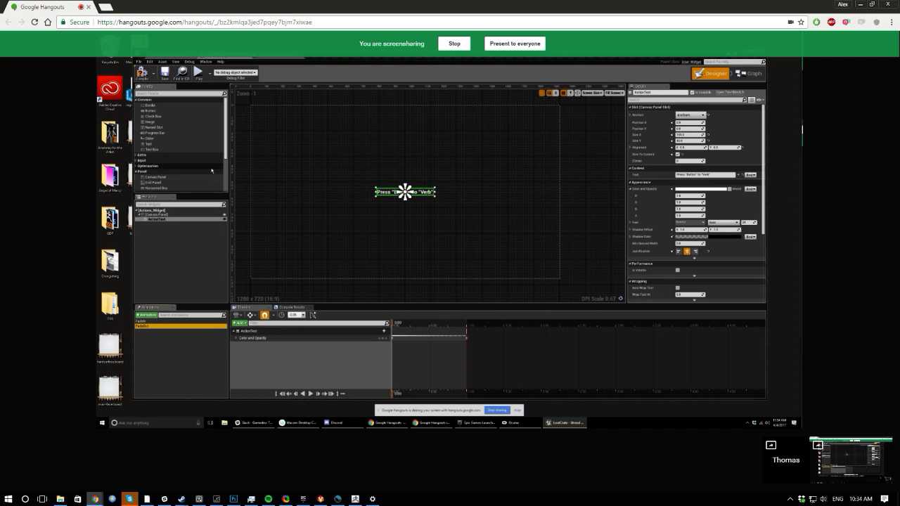
click(165, 73)
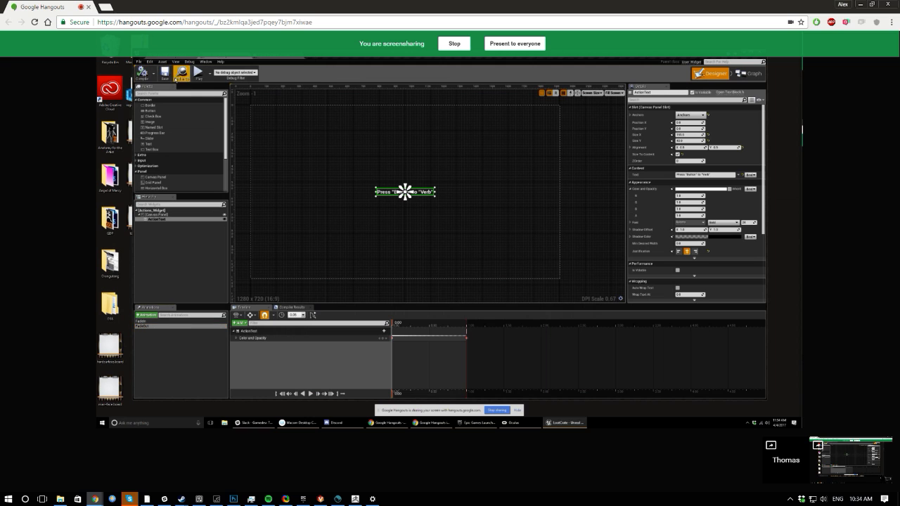
- Test-play the level, walking around the loot cones to check the "Get Loot" action text, and stop the session
click(198, 73)
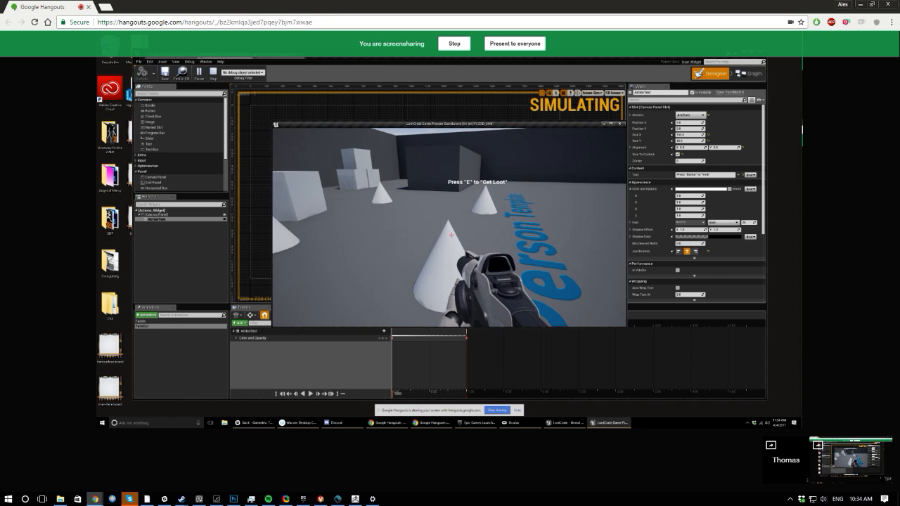
key(w)
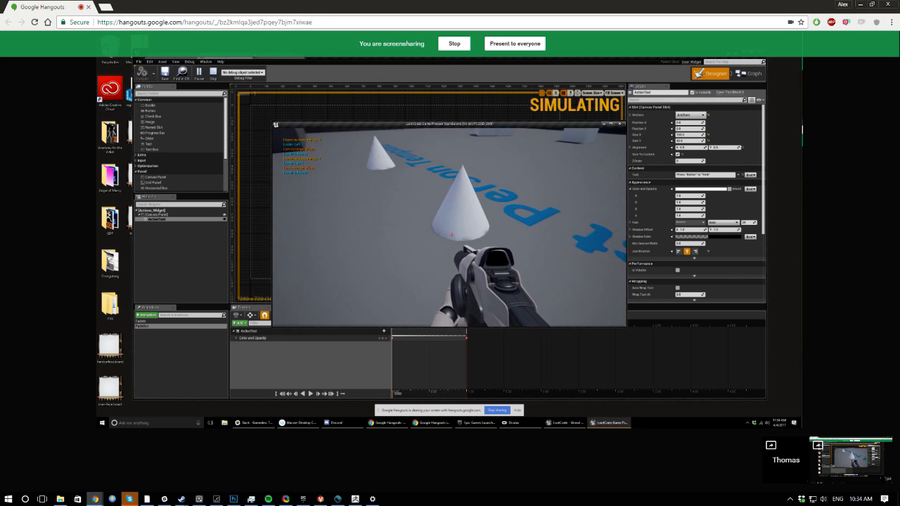
key(w)
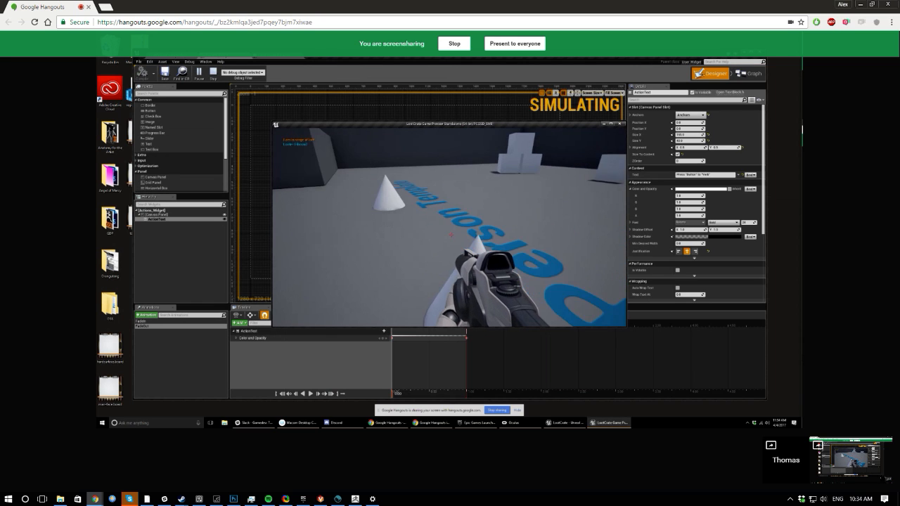
key(w)
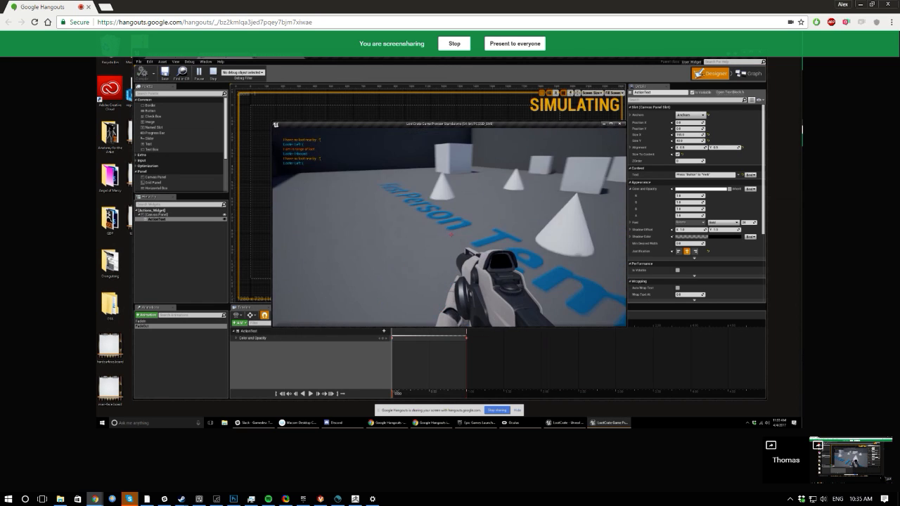
key(w)
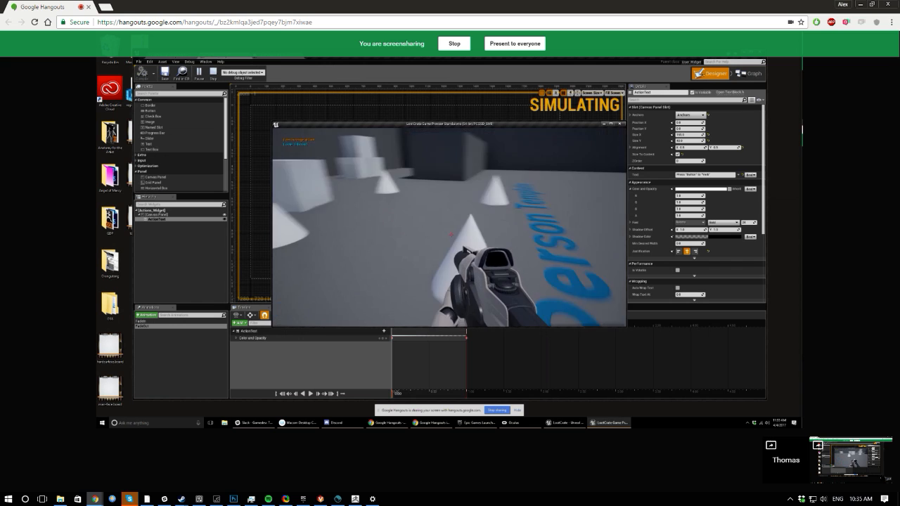
key(w)
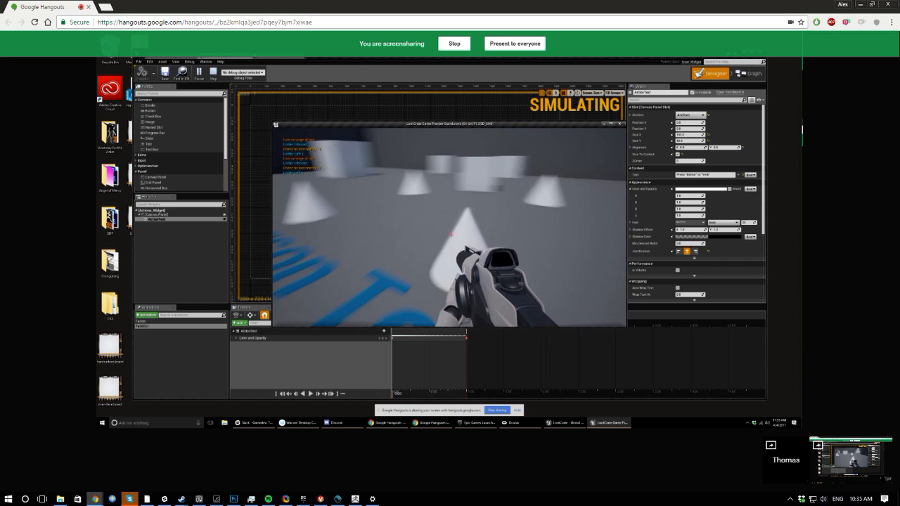
key(w)
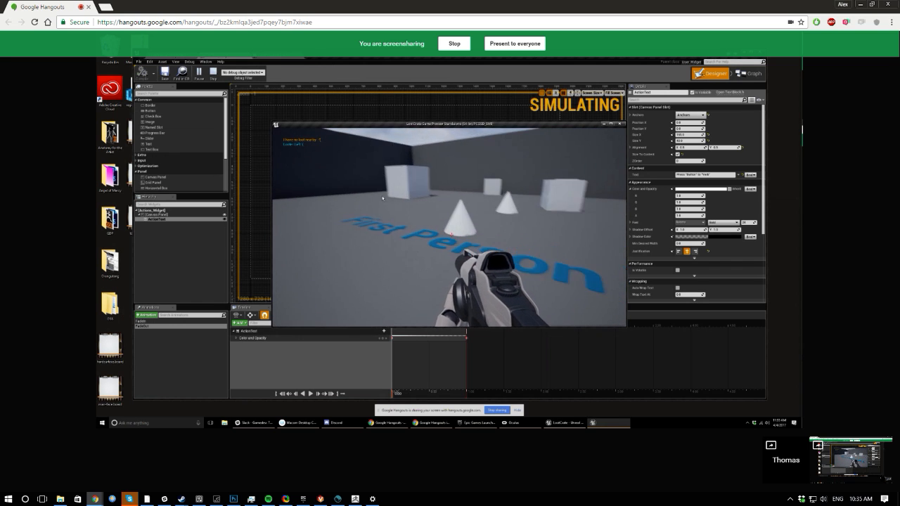
key(Escape)
- Review the loot events in the FirstPersonCharacter event graph and return to the Actions_Widget designer
click(427, 288)
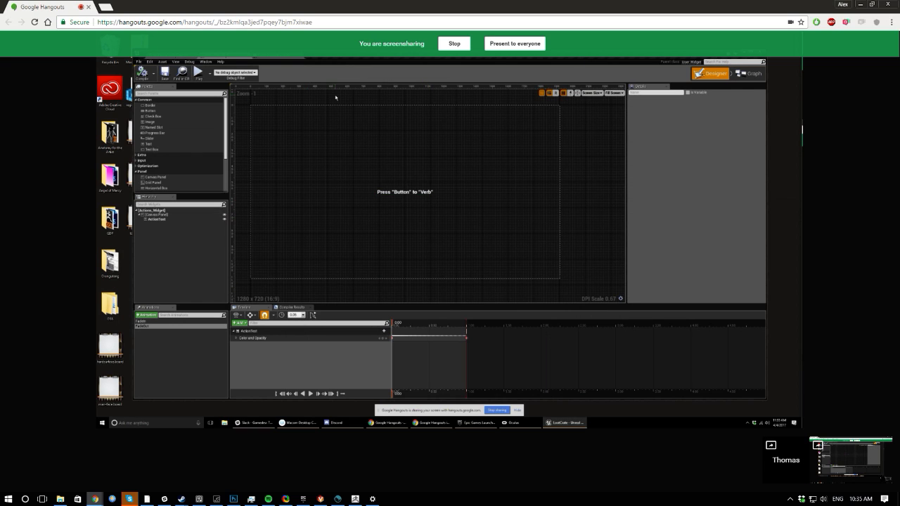
click(282, 63)
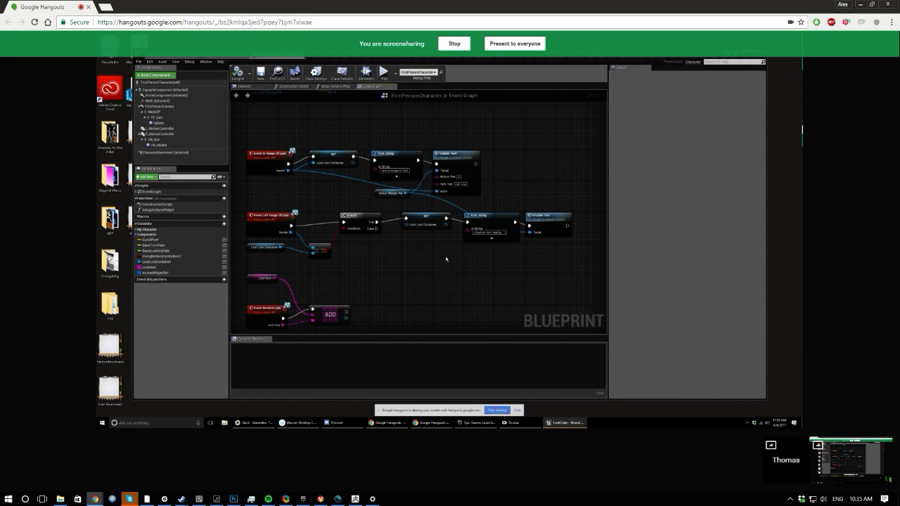
right_drag(446, 260, 446, 236)
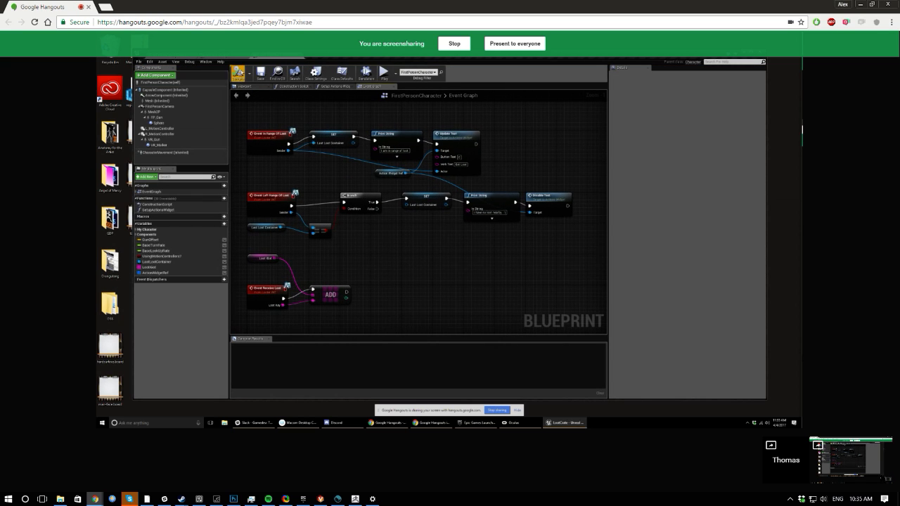
click(223, 58)
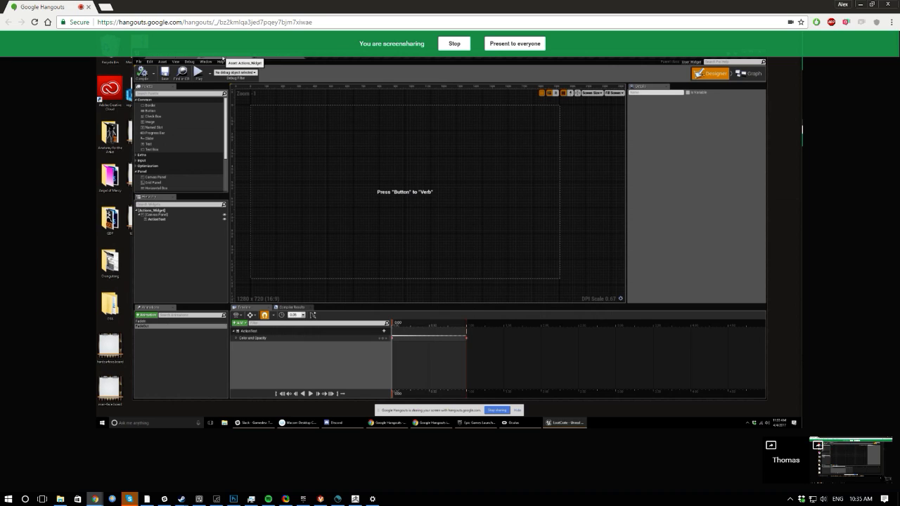
- In the widget's Update Position graph, add a float multiplication node fed by the Box Extent X output of GetActorBounds
click(387, 195)
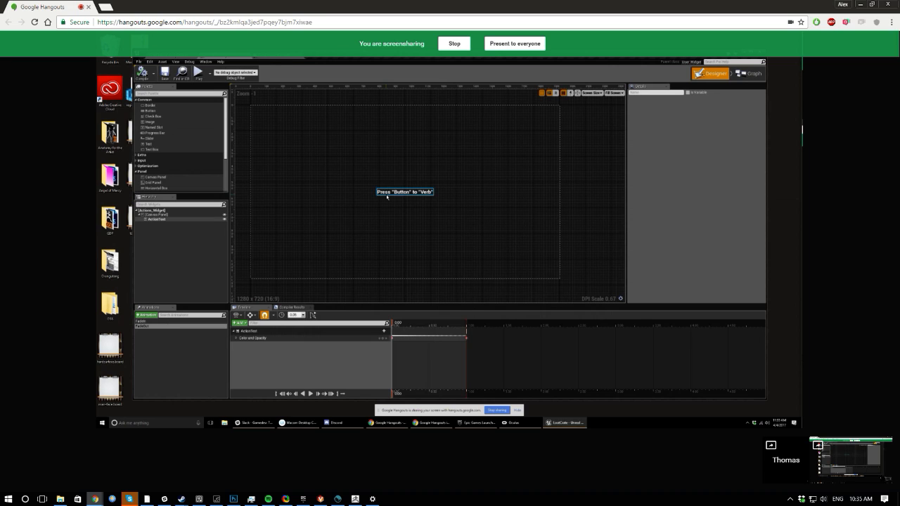
click(748, 74)
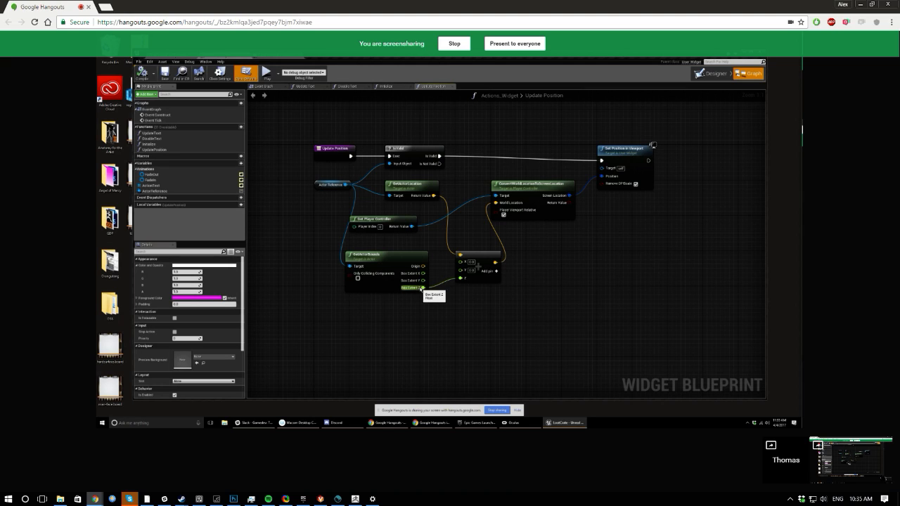
drag(422, 273, 437, 291)
text(float)
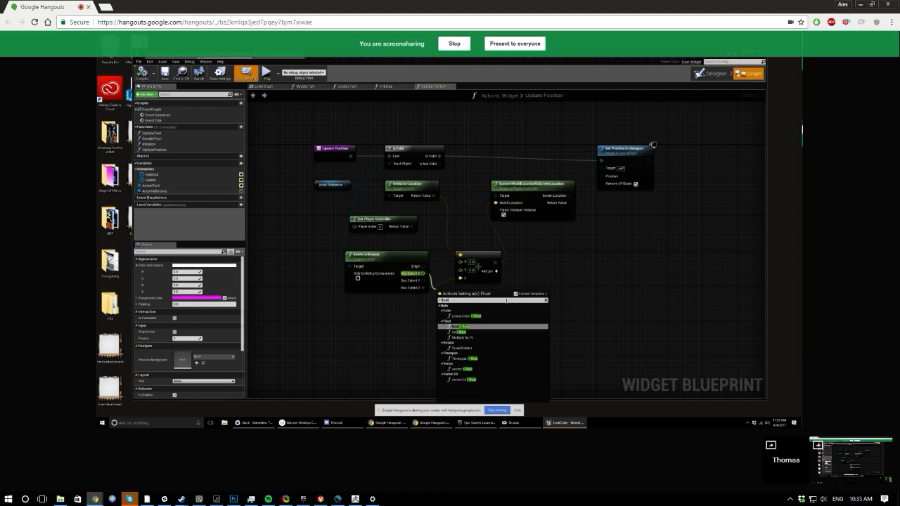
key(Return)
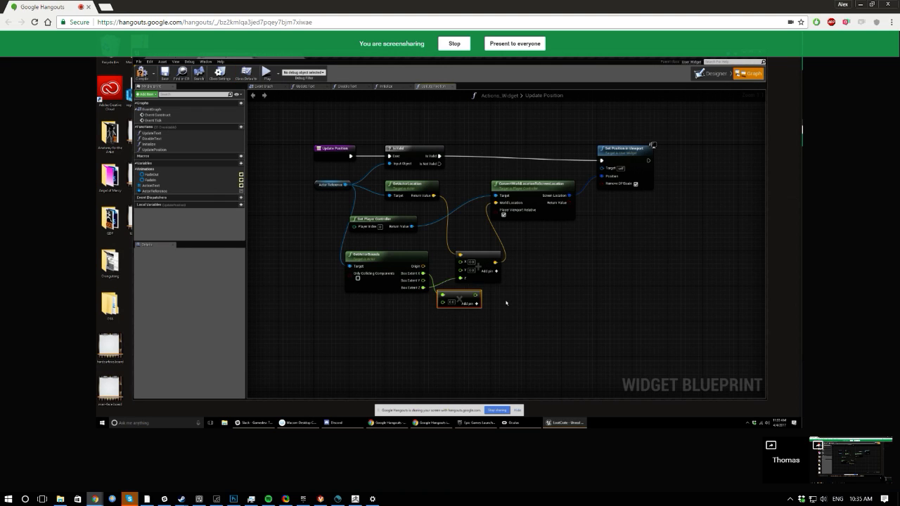
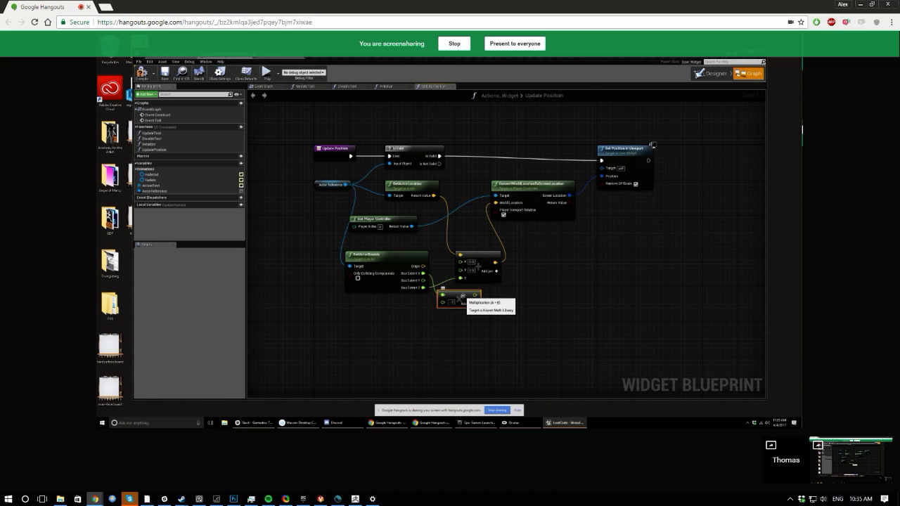
- Switch to ZBrush and carve the nostril cavities deeper with the Dam Standard brush, raising Z Intensity to 23
mouse_move(352, 496)
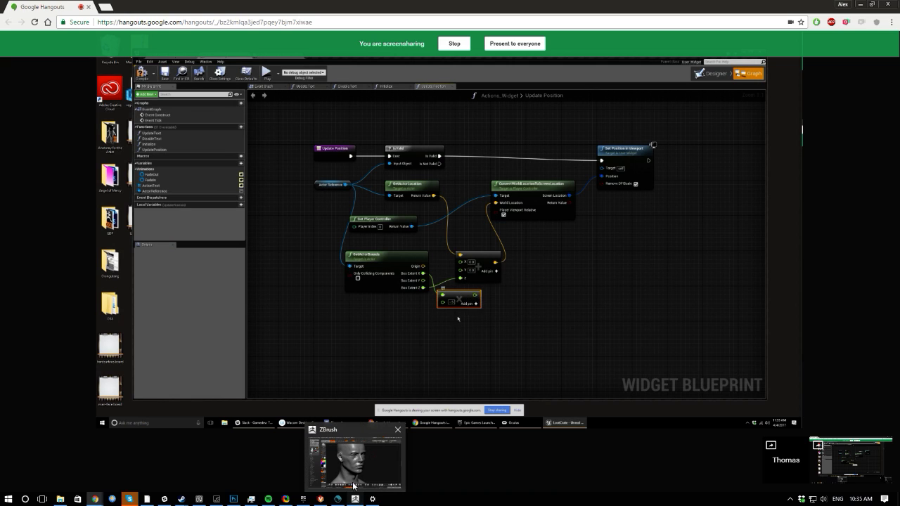
click(352, 481)
mouse_move(227, 260)
mouse_down()
mouse_move(322, 284)
mouse_move(285, 280)
mouse_up()
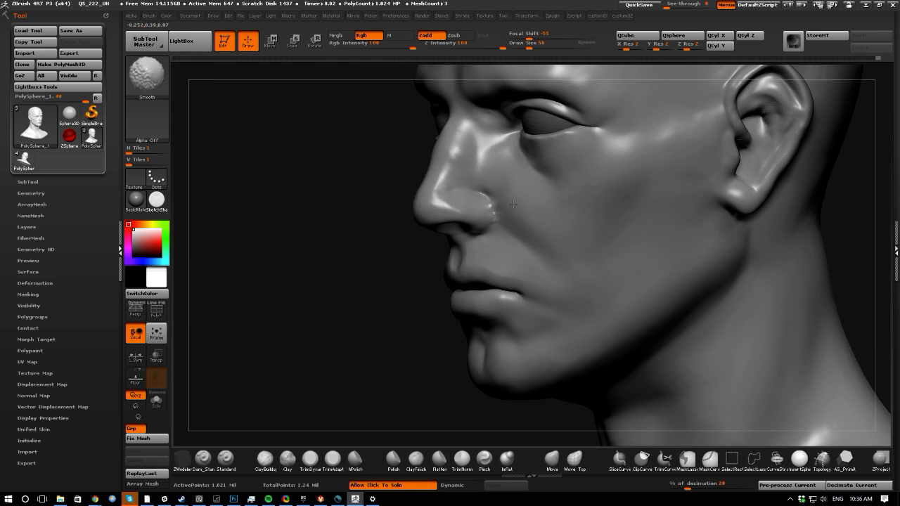
mouse_move(277, 201)
mouse_down()
mouse_move(369, 199)
mouse_move(275, 166)
mouse_move(274, 150)
mouse_move(248, 192)
mouse_up()
alt+drag(228, 313, 210, 421)
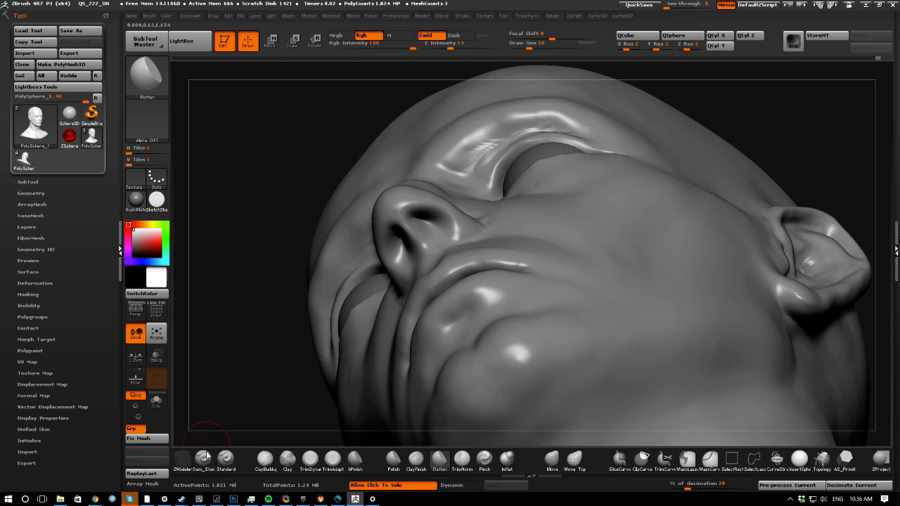
click(204, 456)
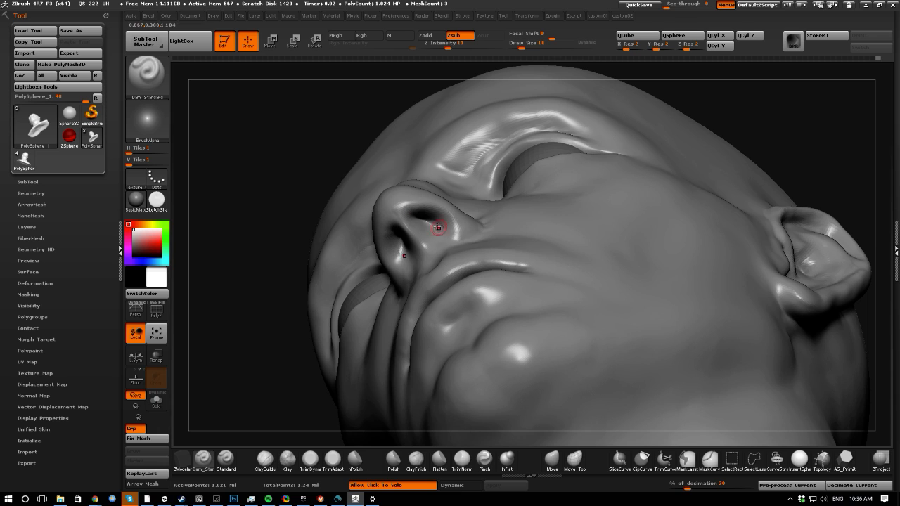
mouse_move(437, 223)
mouse_down()
mouse_move(420, 205)
mouse_move(423, 223)
mouse_move(445, 223)
mouse_up()
click(460, 47)
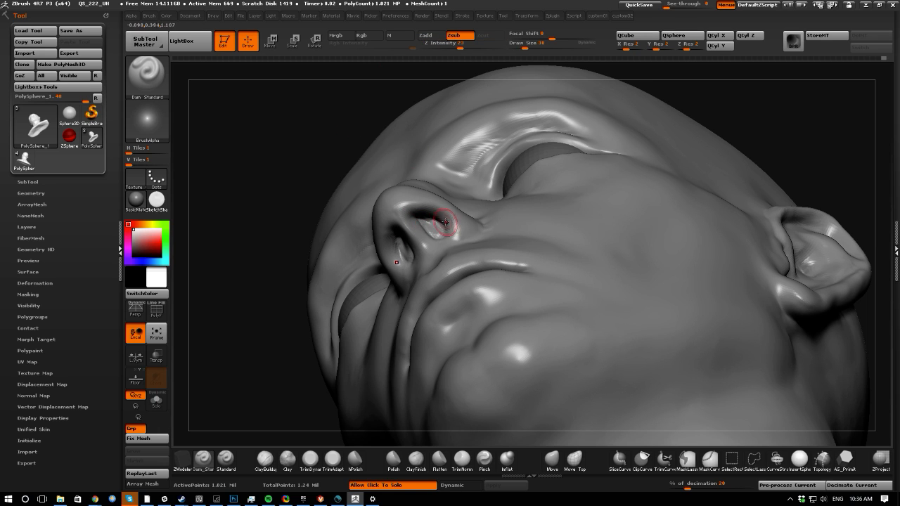
- Flatten and smooth the inner nostrils and the underside of the nose with the Flatten brush
drag(239, 183, 415, 228)
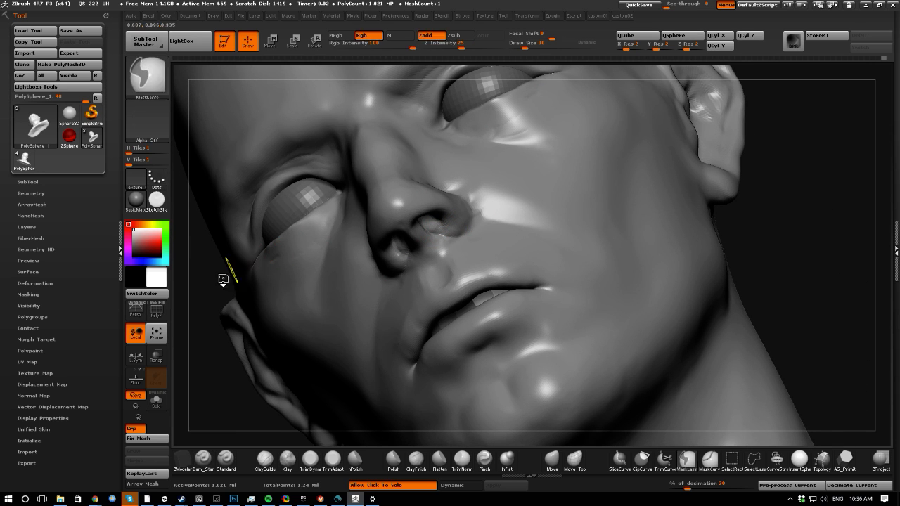
drag(210, 375, 272, 329)
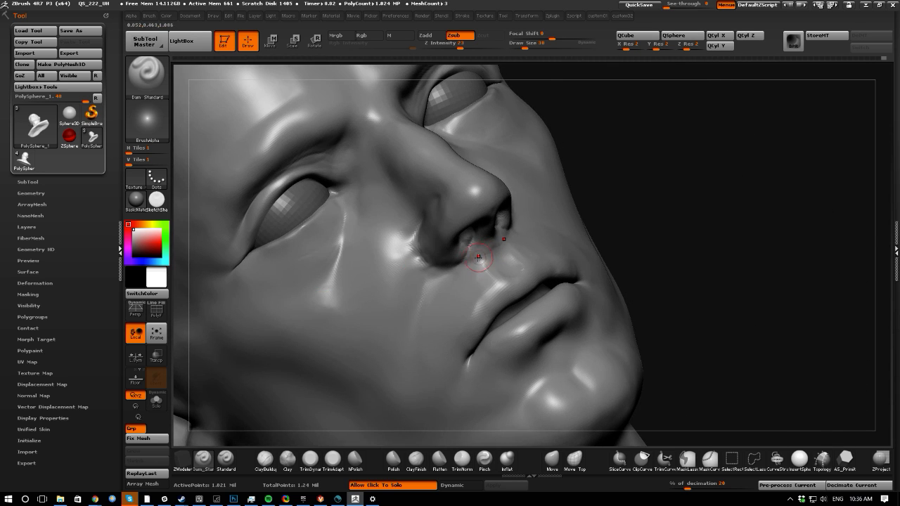
drag(678, 302, 658, 232)
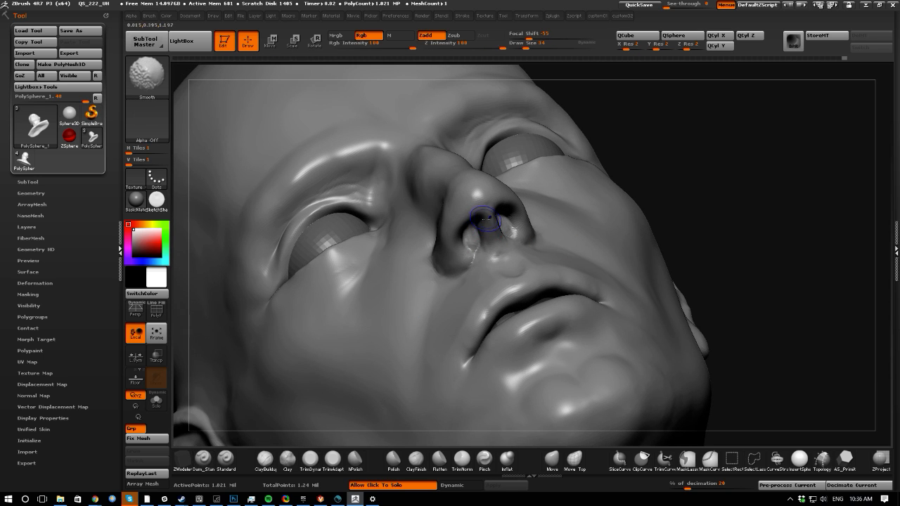
click(439, 461)
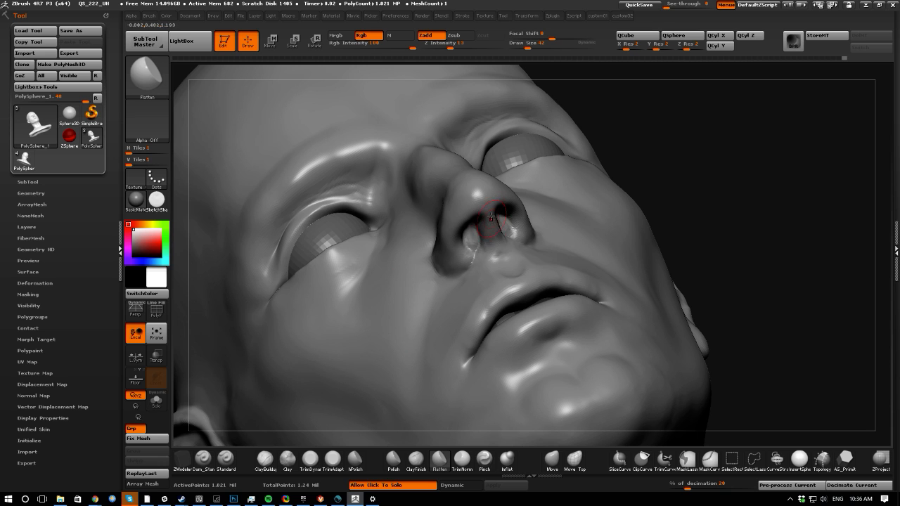
mouse_move(492, 254)
mouse_down()
mouse_move(496, 241)
mouse_move(478, 238)
mouse_up()
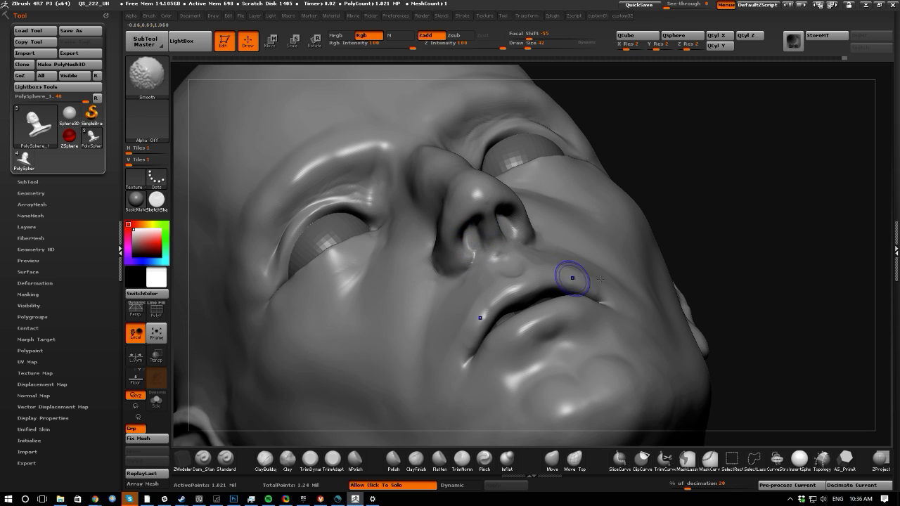
- Reshape the nostril wings and lower nose with the Move brush, using a smaller draw size for the finer adjustment
mouse_move(729, 313)
mouse_down()
mouse_move(492, 415)
mouse_move(475, 431)
mouse_up()
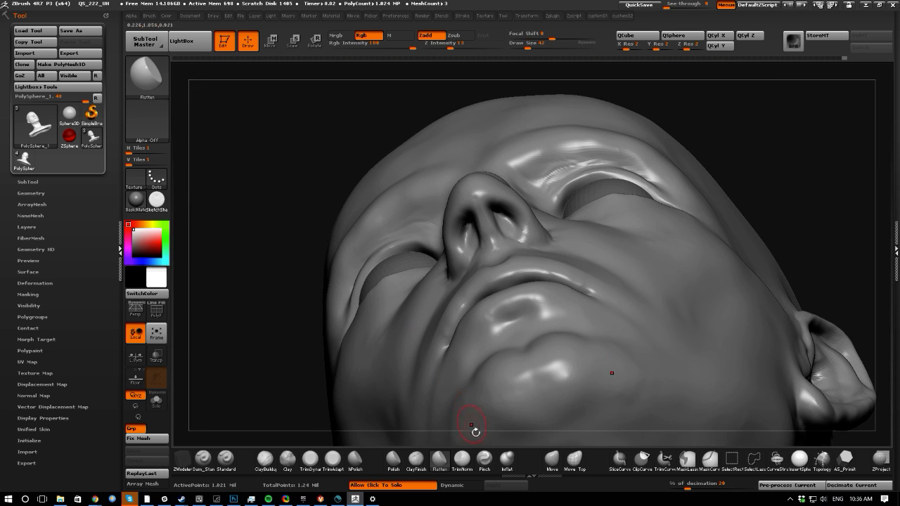
click(553, 460)
drag(428, 258, 441, 251)
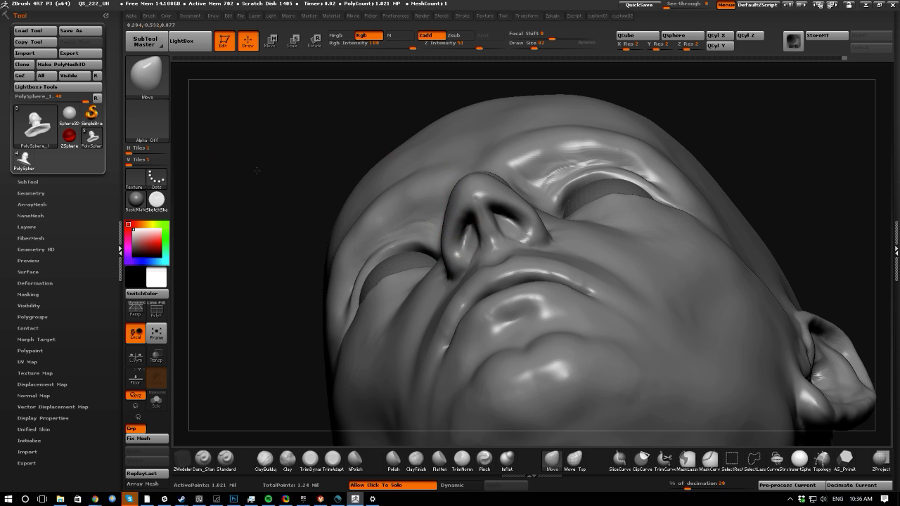
mouse_move(257, 170)
mouse_down()
mouse_move(253, 225)
mouse_move(333, 211)
mouse_up()
drag(386, 199, 373, 206)
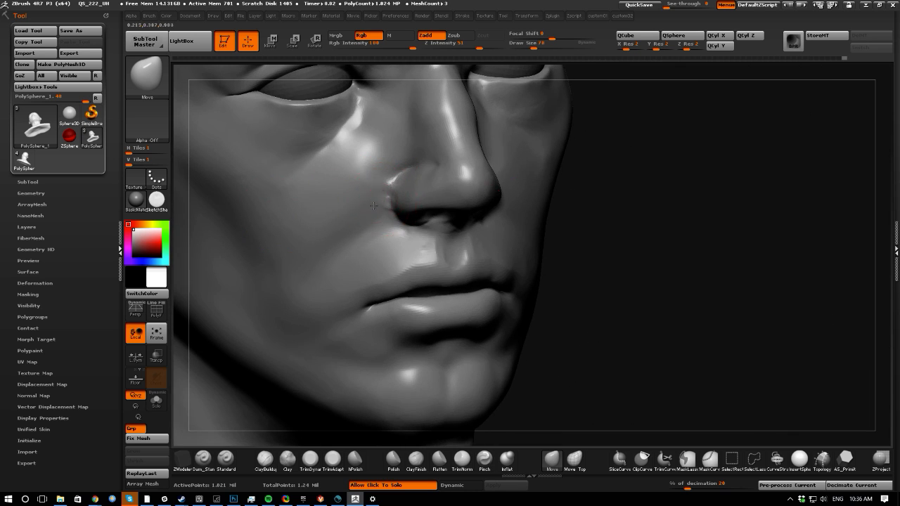
key(bracketleft)
key(bracketleft)
drag(453, 194, 451, 201)
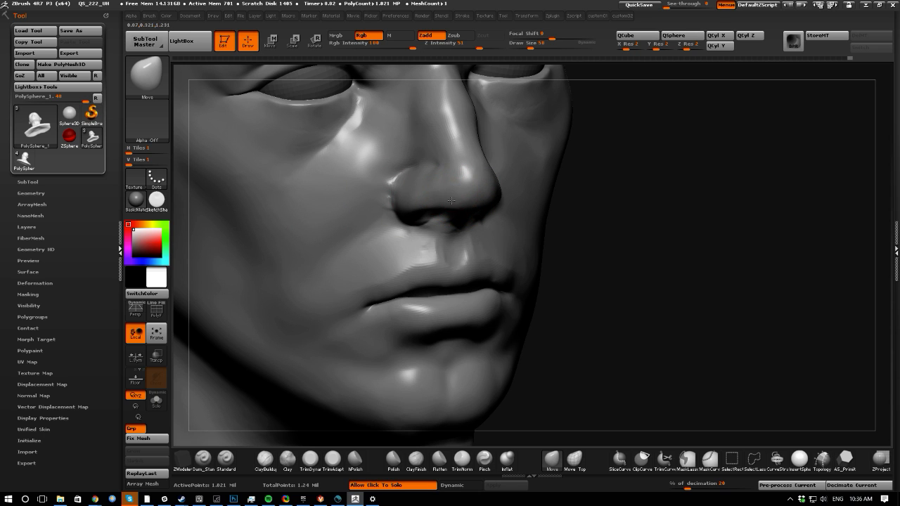
- Raise the side edges of the nose bridge with inverted Dam Standard strokes running down toward the tip, and solo the head
mouse_move(582, 263)
mouse_down()
mouse_move(617, 366)
mouse_move(584, 316)
mouse_up()
click(204, 461)
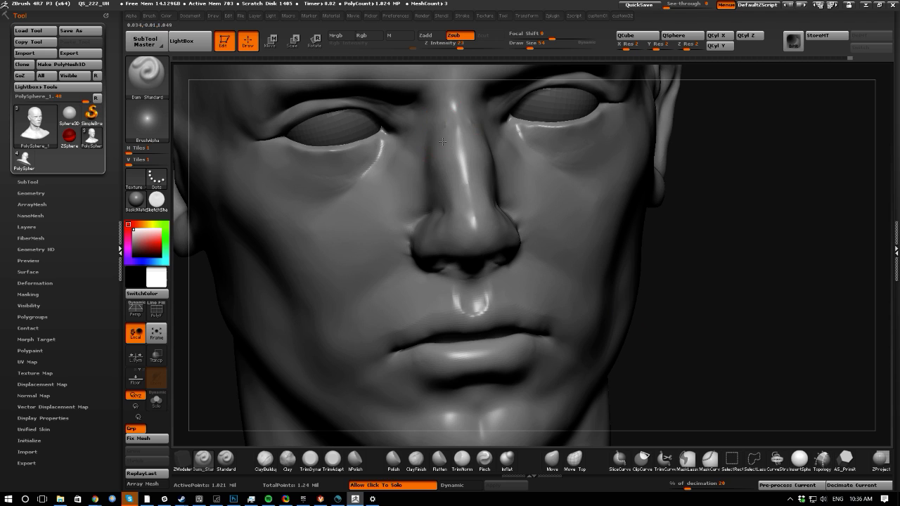
mouse_move(445, 144)
alt+mouse_down()
mouse_move(450, 188)
mouse_move(469, 228)
alt+mouse_up()
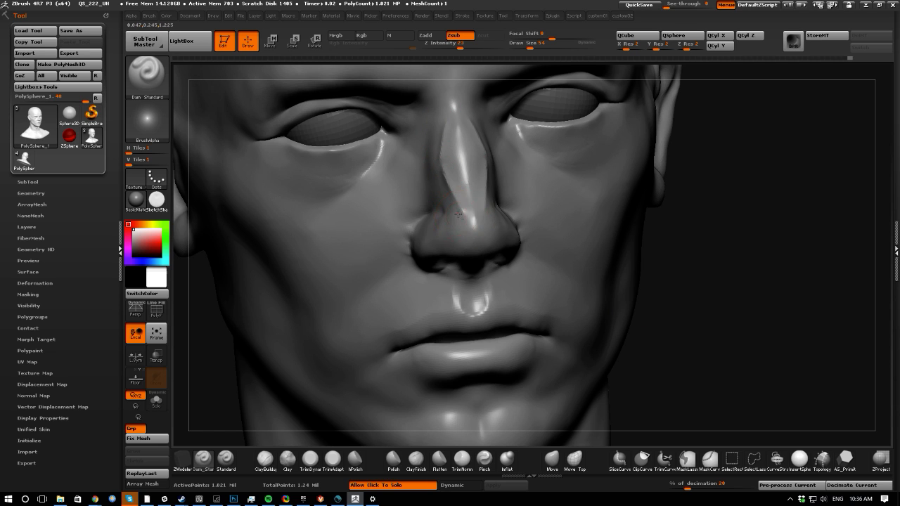
right_click(454, 237)
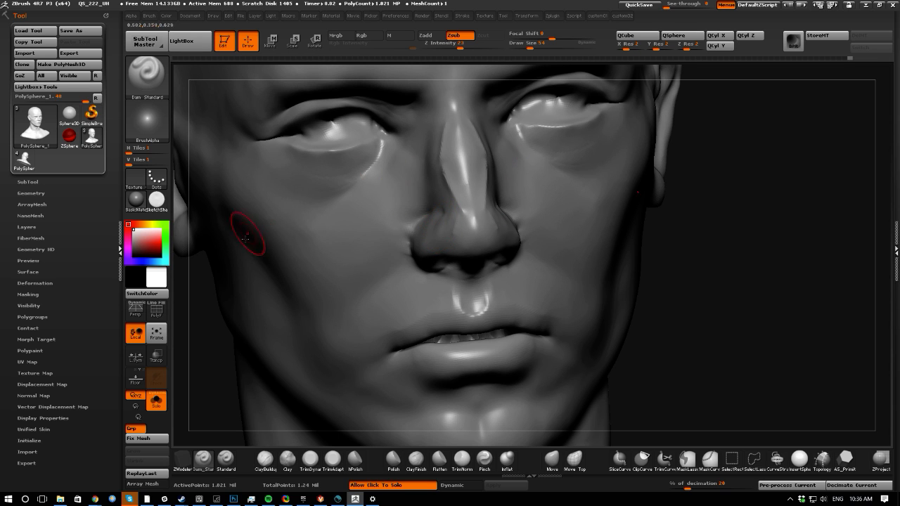
- Build a ridge along the upper edge of the nostril wings with the Dam Standard brush
drag(181, 278, 216, 277)
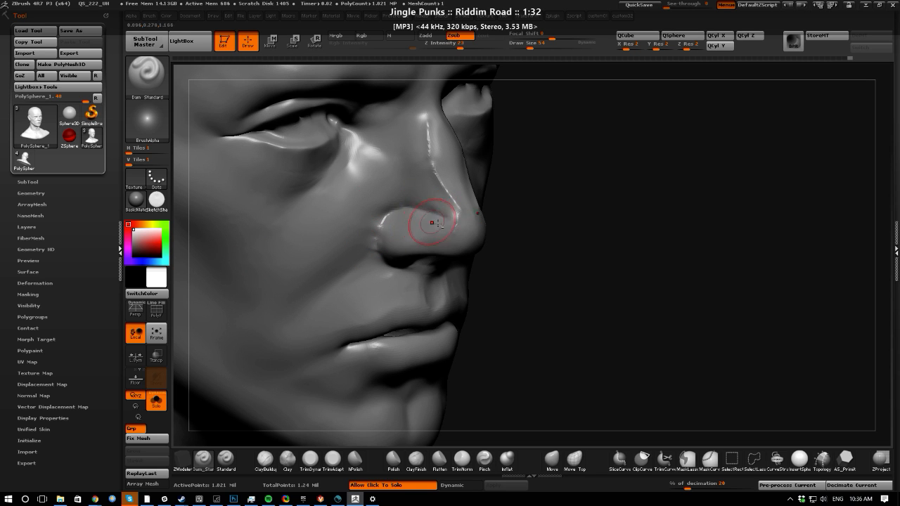
drag(587, 304, 492, 288)
drag(410, 221, 461, 242)
mouse_move(397, 215)
mouse_down()
mouse_move(376, 235)
mouse_move(406, 236)
mouse_up()
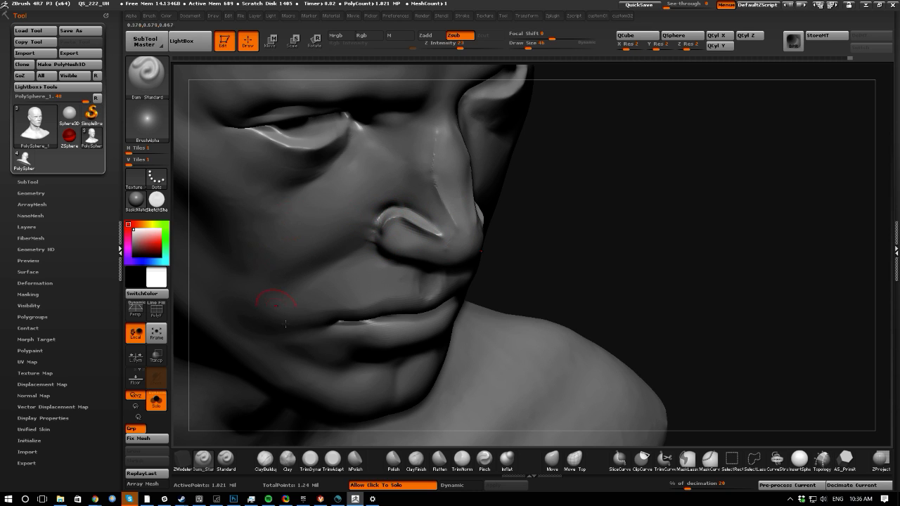
- Flatten the nostril wings and the side planes of the nose bridge with the TrimDynamic brush
click(310, 459)
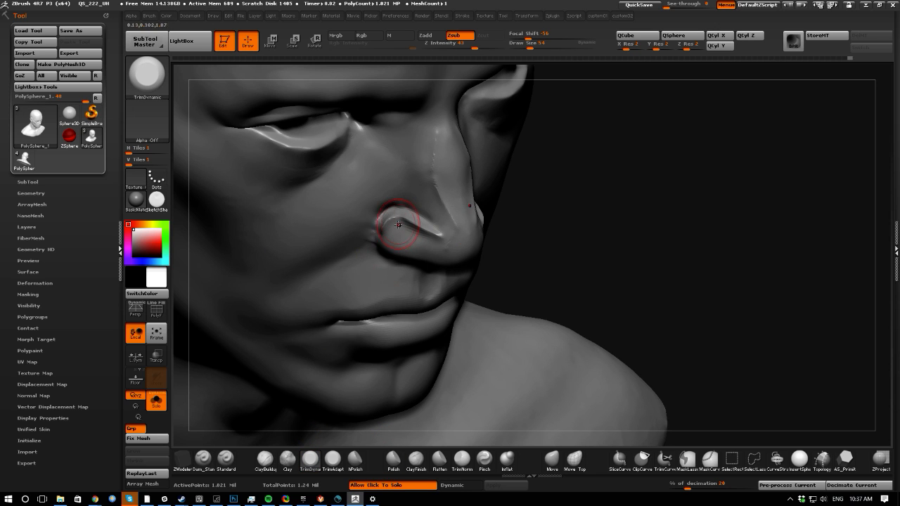
drag(398, 225, 426, 233)
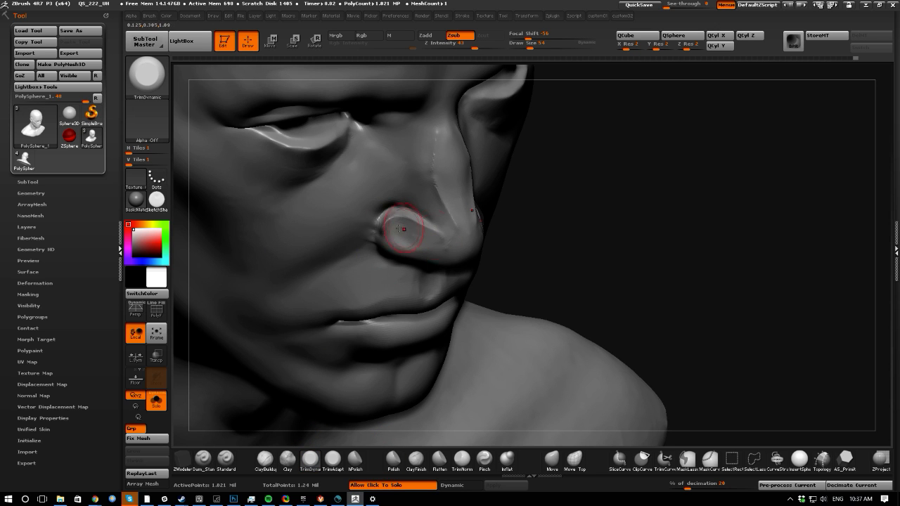
drag(626, 313, 552, 268)
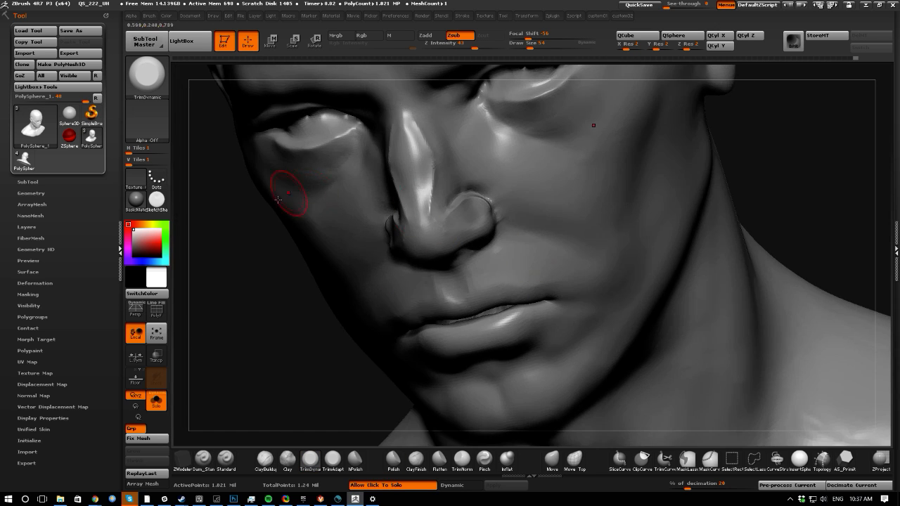
drag(228, 239, 344, 289)
mouse_move(435, 206)
mouse_down()
mouse_move(451, 222)
mouse_move(438, 145)
mouse_move(414, 120)
mouse_up()
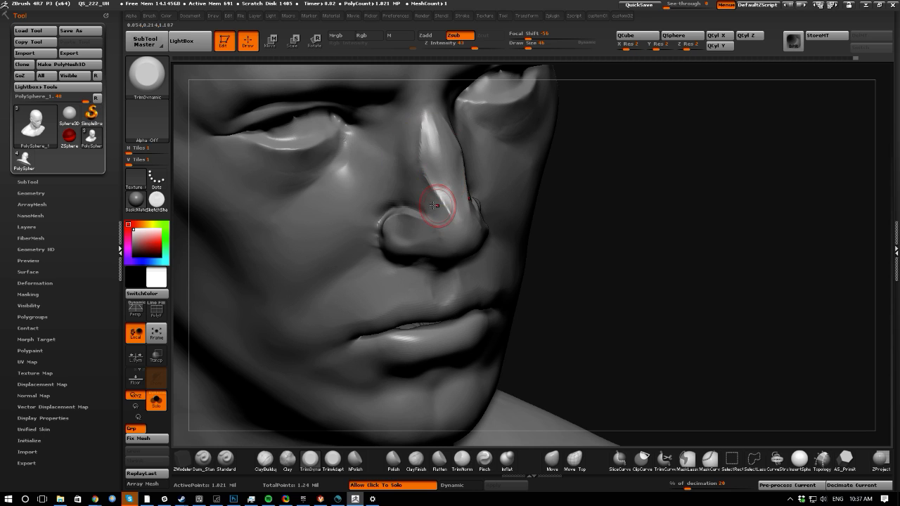
- Sharpen the crease around the nostril wings with Dam Standard and adjust their outer contour with the Move brush
click(204, 457)
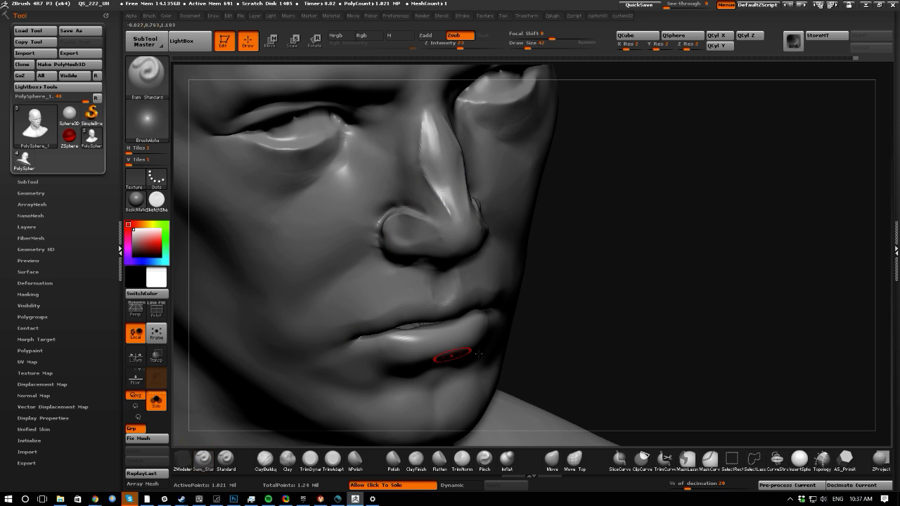
drag(611, 351, 573, 305)
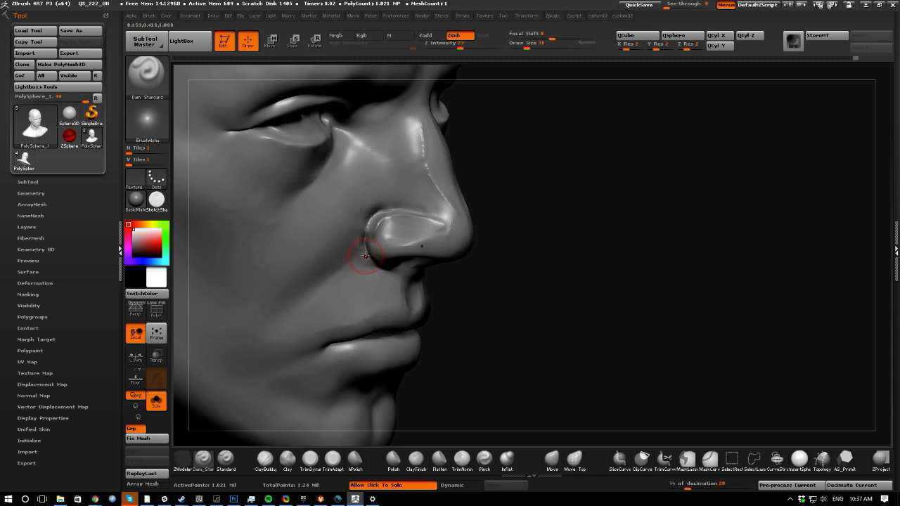
click(552, 458)
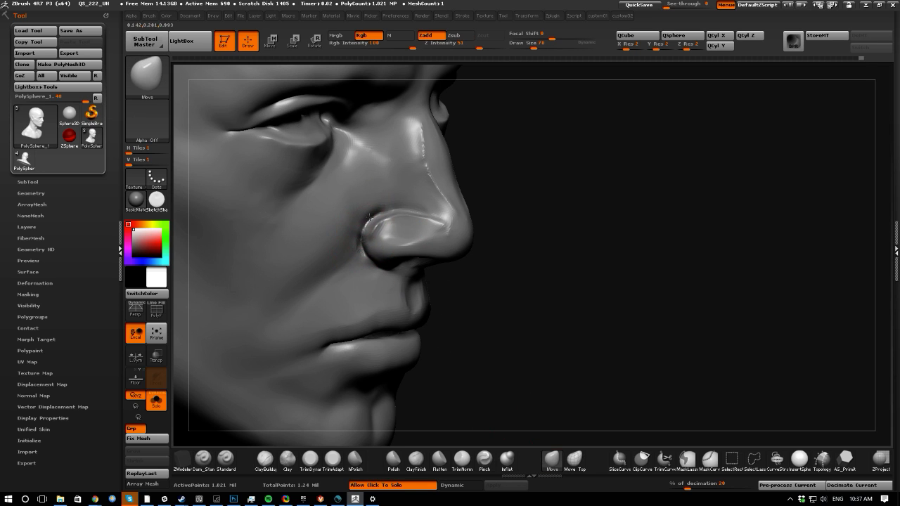
- Soften the hard ridges along the nose bridge and nostril wings with the Flatten brush and smoothing
drag(598, 345, 229, 313)
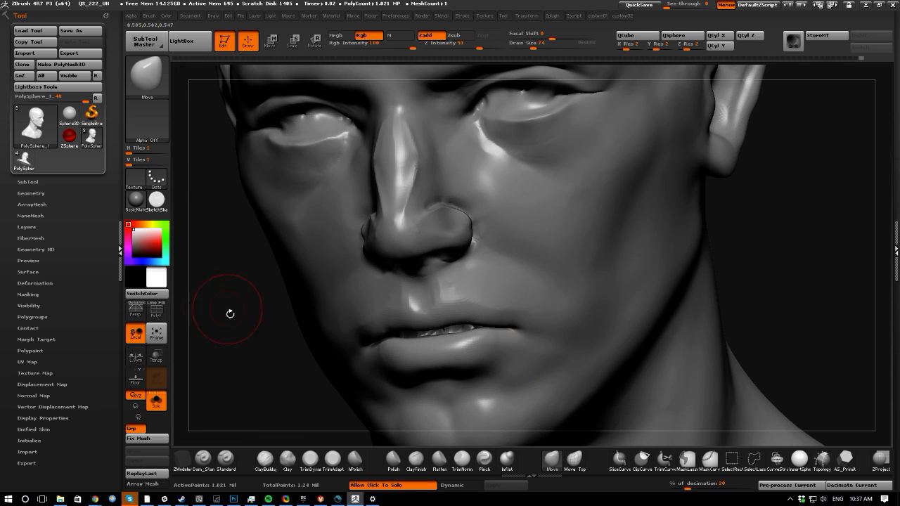
drag(242, 383, 253, 333)
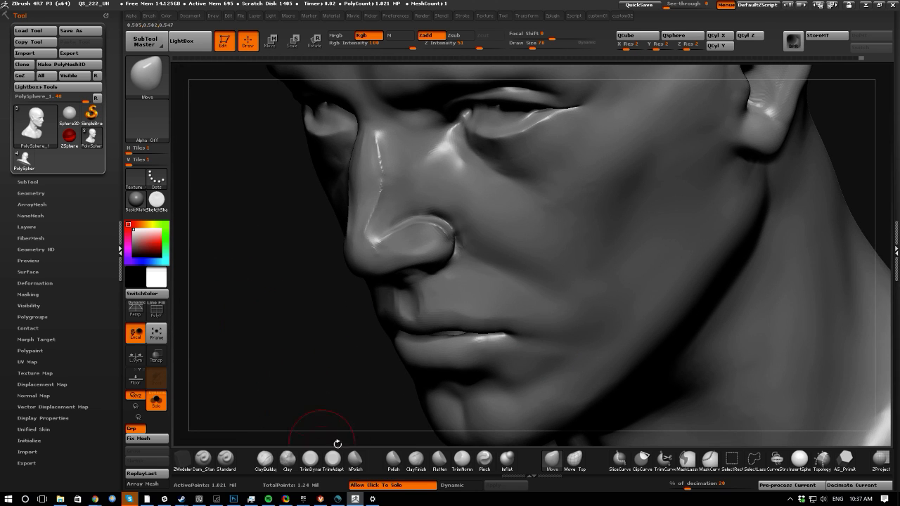
click(439, 459)
key([)
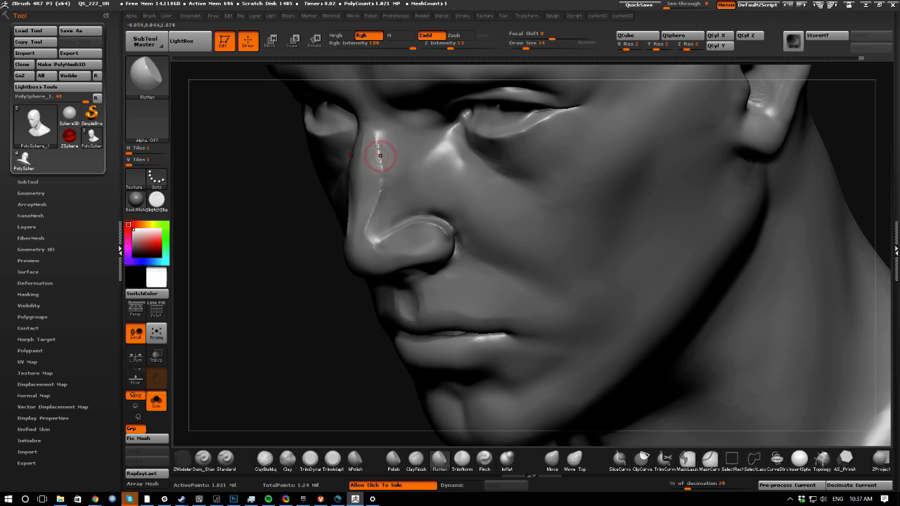
mouse_move(377, 201)
mouse_down()
mouse_move(367, 191)
mouse_move(371, 224)
mouse_move(406, 196)
mouse_move(363, 211)
mouse_move(466, 249)
mouse_move(427, 211)
mouse_move(436, 225)
mouse_up()
key([)
drag(261, 276, 366, 239)
key([)
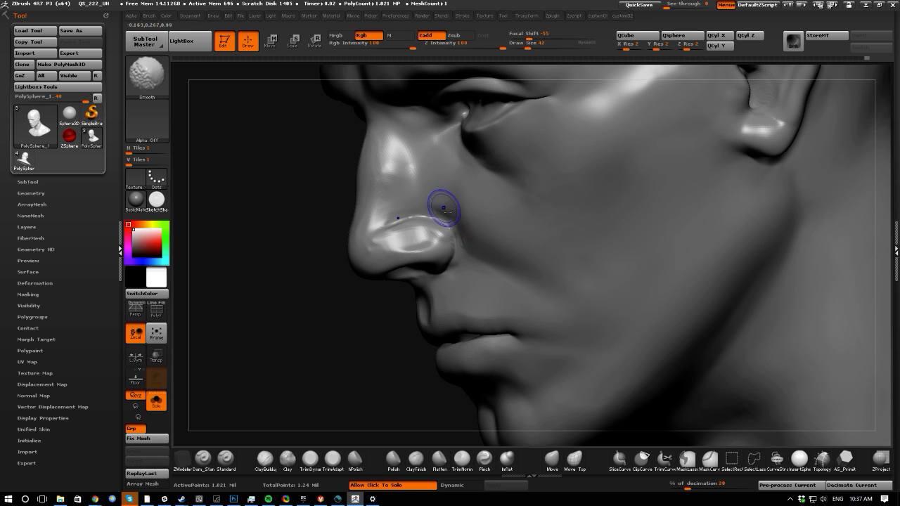
- Soften the transitions from the nostril wings into the cheeks and upper lip with the Flatten brush and smoothing
shift+drag(445, 206, 466, 243)
drag(284, 281, 436, 247)
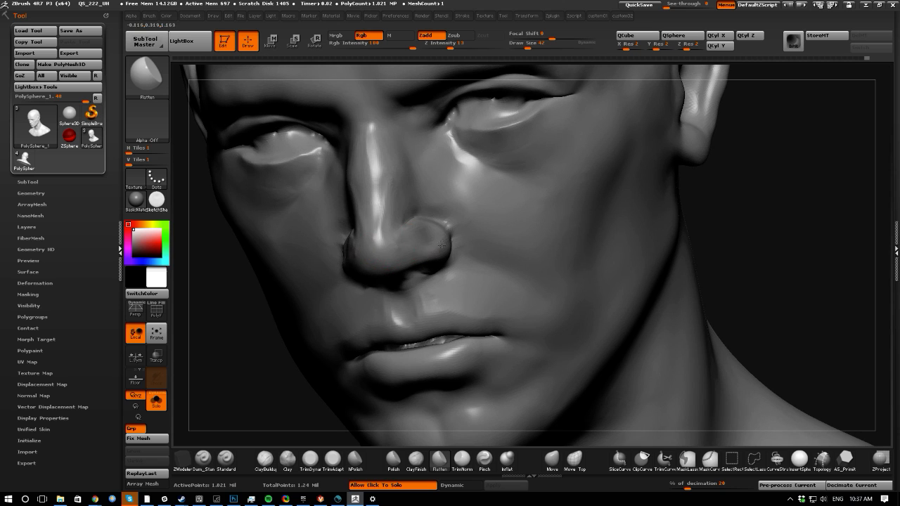
drag(234, 334, 320, 254)
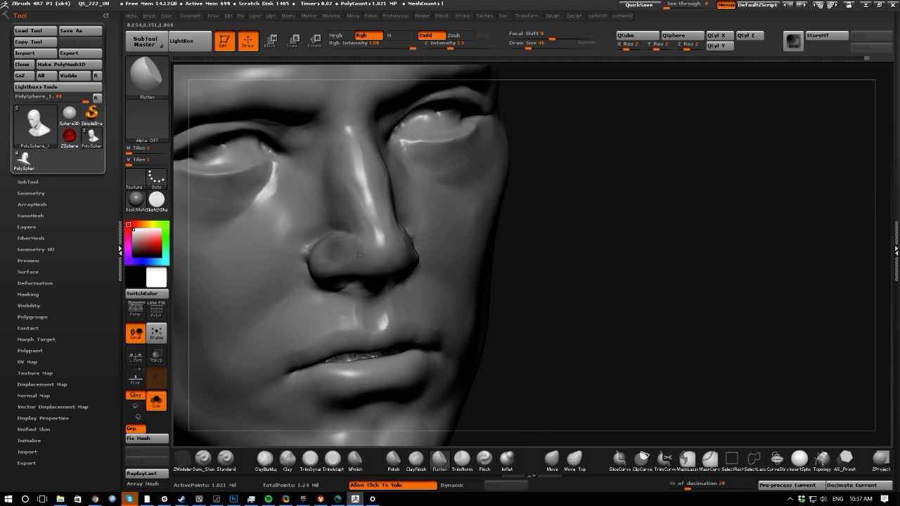
mouse_move(534, 310)
mouse_down()
mouse_move(583, 321)
mouse_move(311, 281)
mouse_up()
drag(507, 330, 466, 357)
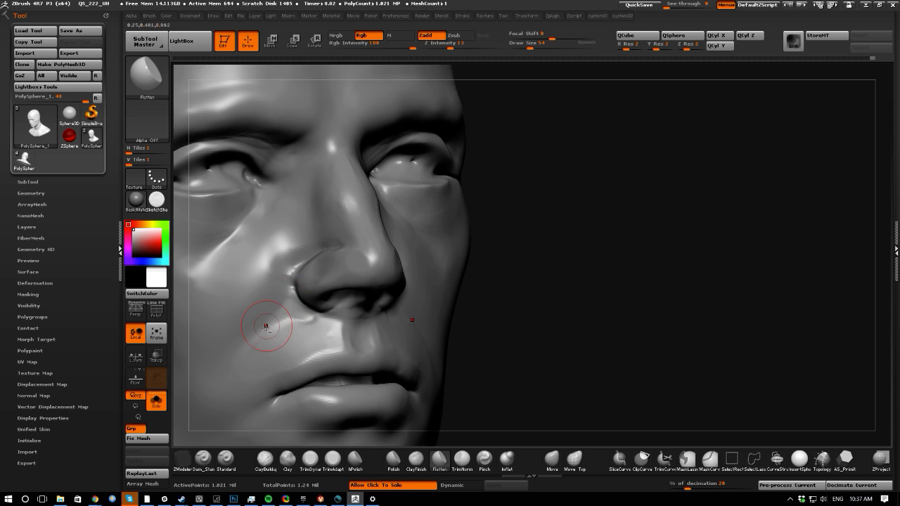
mouse_move(434, 347)
mouse_down()
mouse_move(526, 358)
mouse_move(520, 353)
mouse_move(566, 316)
mouse_move(351, 265)
mouse_move(418, 226)
mouse_move(384, 235)
mouse_move(394, 248)
mouse_up()
mouse_move(492, 355)
mouse_down()
mouse_move(504, 371)
mouse_move(490, 375)
mouse_up()
- Deepen the crease behind the nostril wings with the Dam Standard brush and smooth the surrounding surface of the nose
click(203, 458)
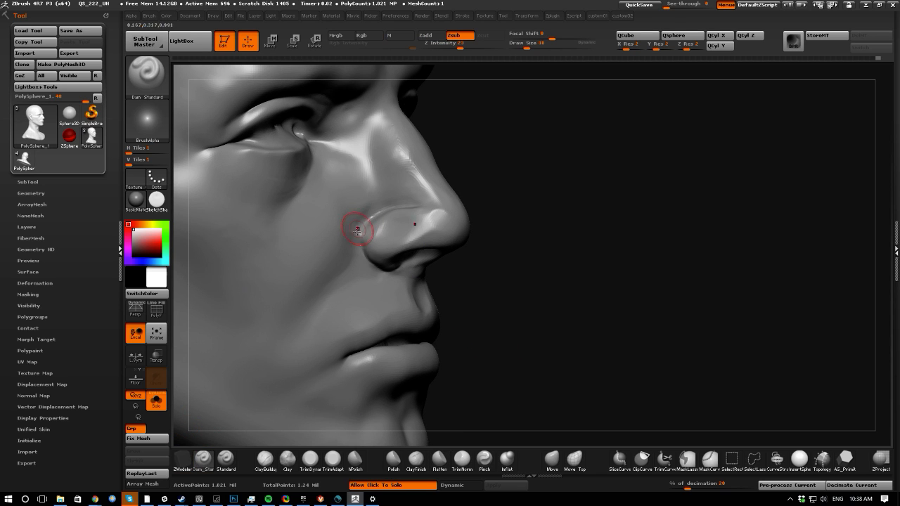
mouse_move(362, 226)
mouse_down()
mouse_move(362, 246)
mouse_move(363, 229)
mouse_up()
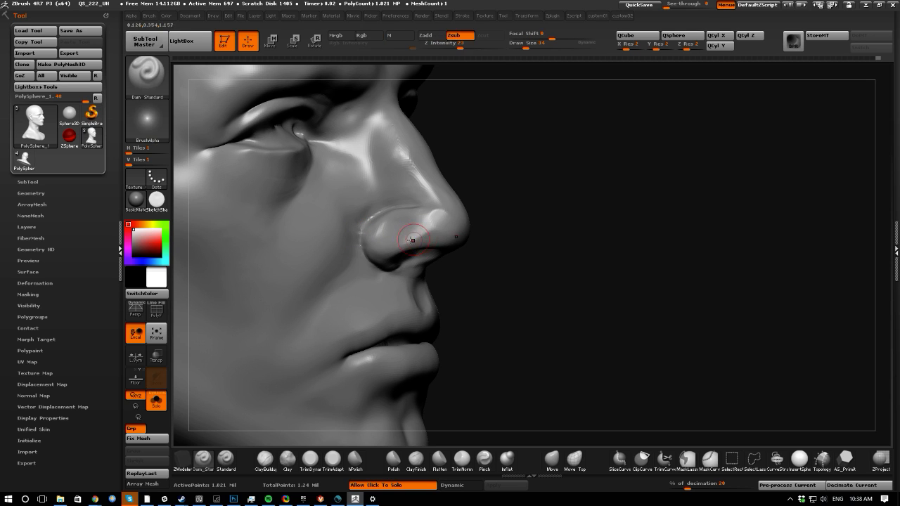
key(shift)
drag(488, 237, 422, 187)
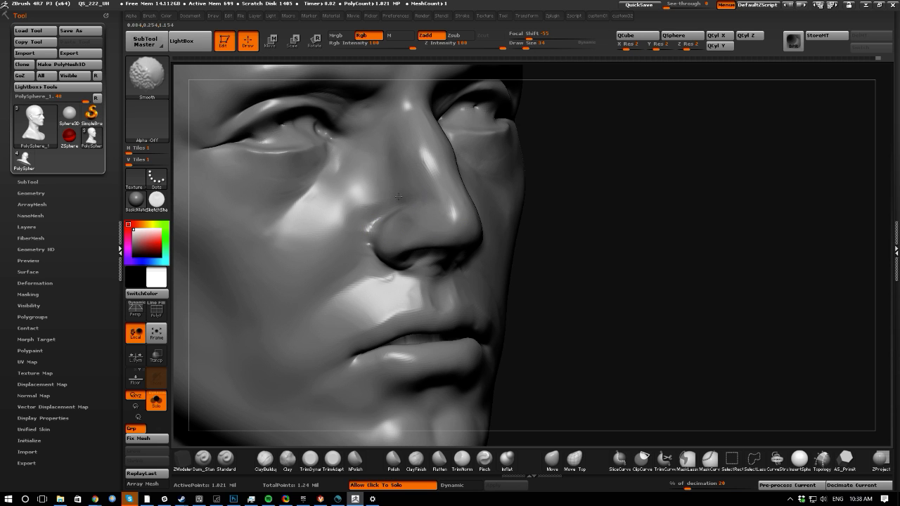
mouse_move(538, 303)
mouse_down()
mouse_move(544, 357)
mouse_move(438, 215)
mouse_up()
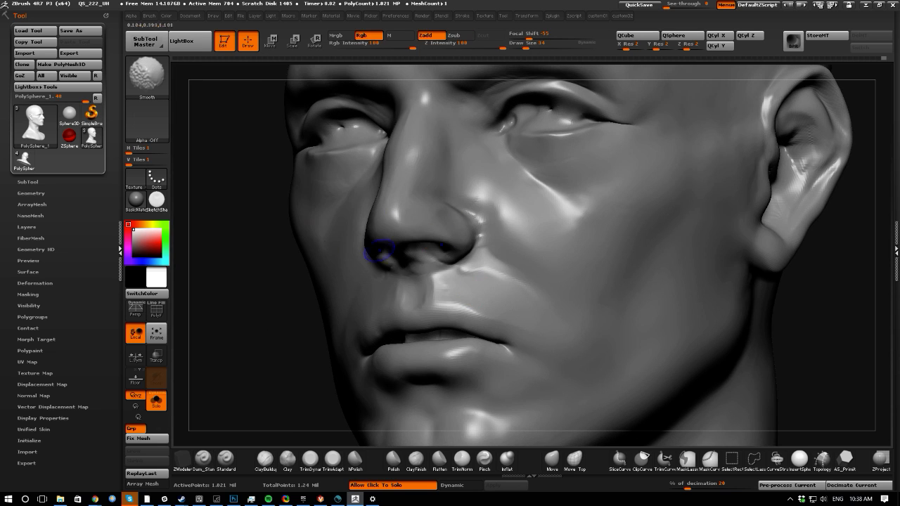
mouse_move(367, 256)
mouse_down()
mouse_move(305, 267)
mouse_move(368, 255)
mouse_up()
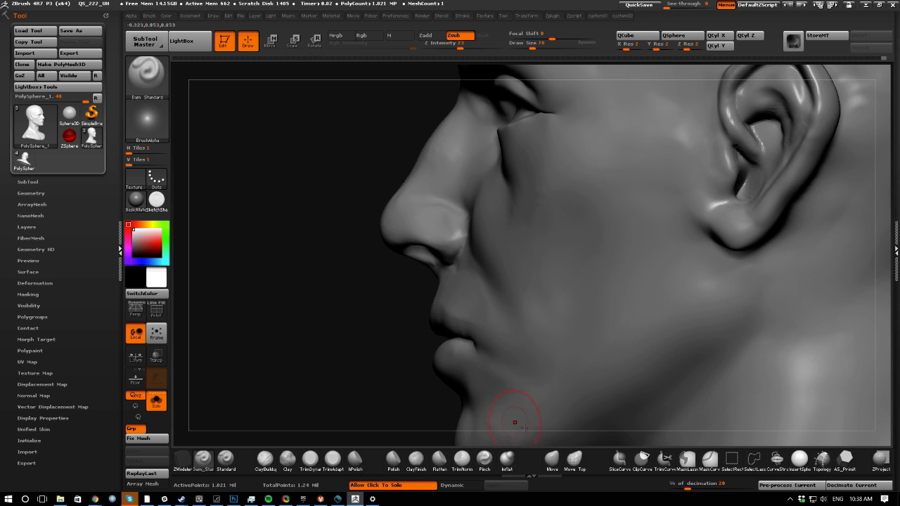
- Adjust the contour between the nose base and upper lip with the Move brush and smooth the area beside the mouth
click(552, 459)
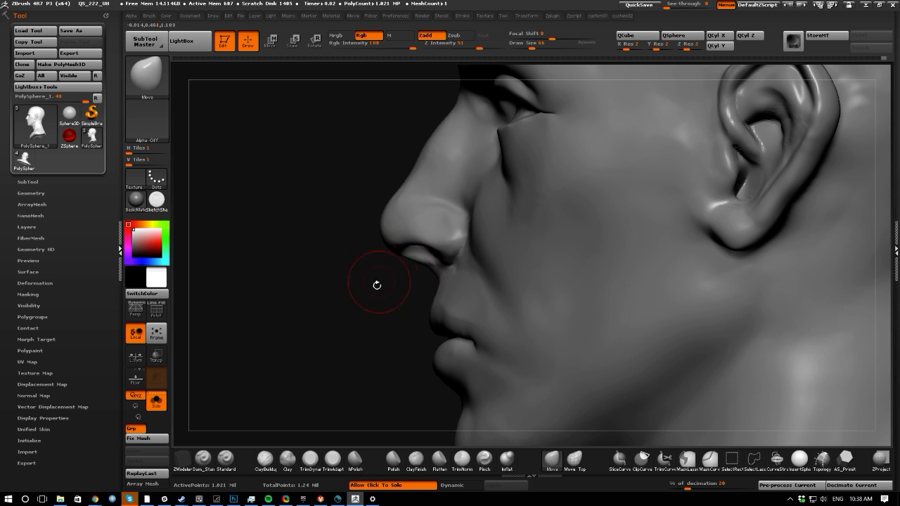
drag(375, 283, 430, 275)
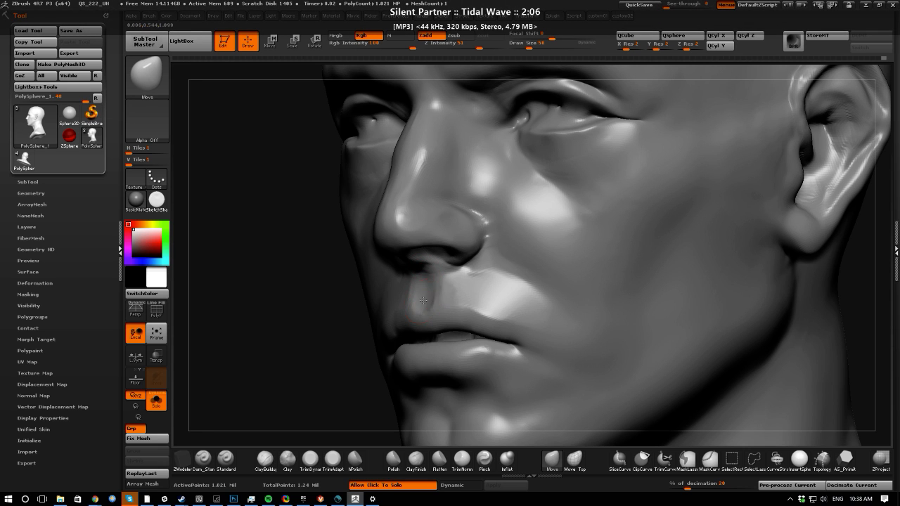
drag(287, 296, 342, 327)
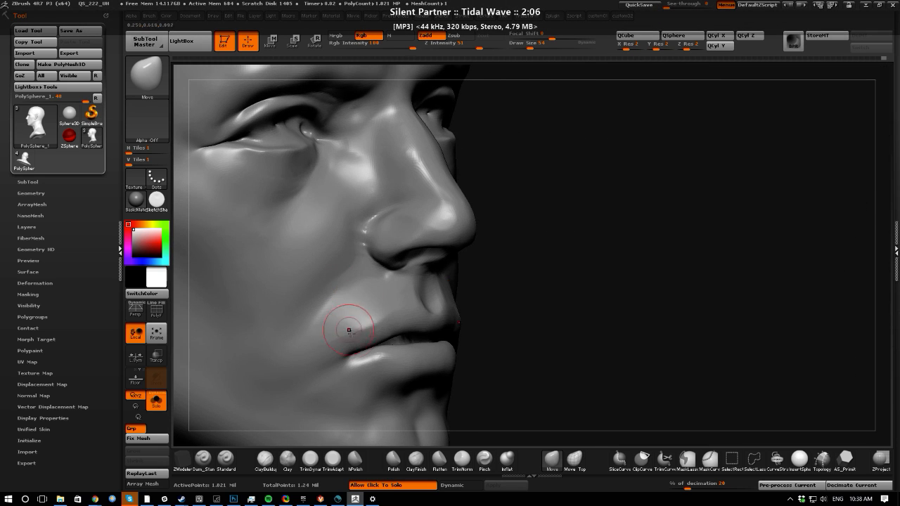
drag(553, 377, 446, 322)
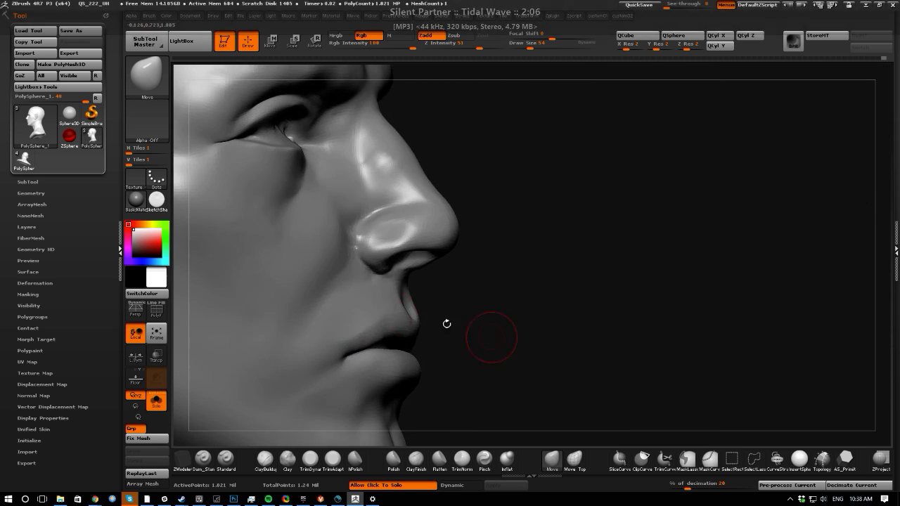
key(shift)
shift+drag(372, 308, 311, 358)
- Show the eyeballs together with the head by leaving Solo mode, and prepare a smaller Dam Standard brush for the eyelids
mouse_move(532, 401)
alt+mouse_down()
mouse_move(516, 357)
mouse_move(472, 372)
alt+mouse_up()
alt+drag(268, 318, 236, 255)
drag(221, 299, 264, 304)
alt+drag(521, 387, 478, 363)
click(500, 359)
mouse_move(271, 278)
alt+mouse_down()
mouse_move(215, 279)
mouse_move(217, 344)
alt+mouse_up()
click(203, 458)
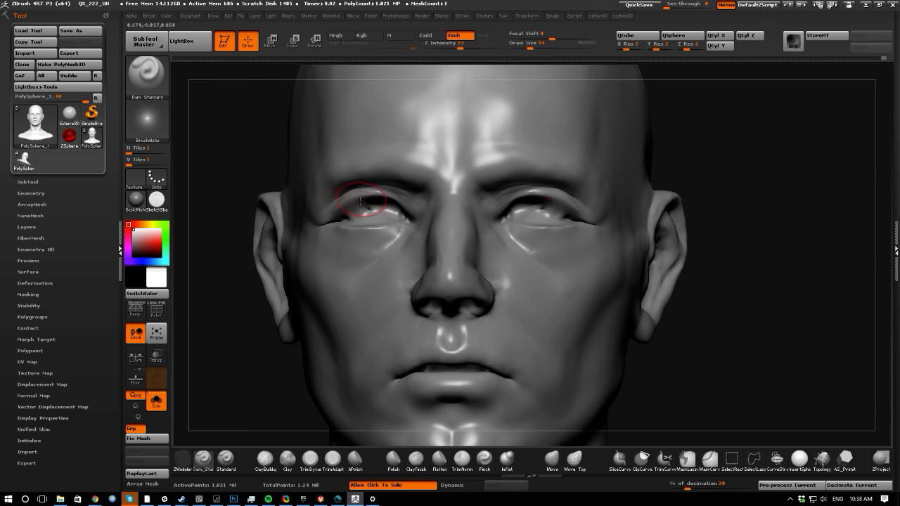
key(bracketleft)
mouse_move(345, 216)
mouse_down()
mouse_move(384, 205)
mouse_move(376, 224)
mouse_up()
mouse_move(201, 223)
alt+mouse_down()
mouse_move(211, 211)
mouse_move(209, 294)
mouse_move(210, 263)
alt+mouse_up()
key(bracketleft)
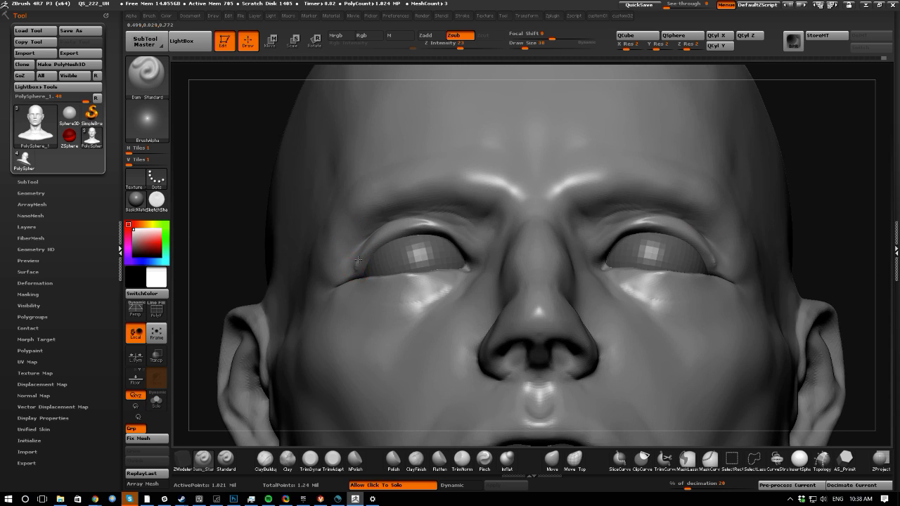
drag(376, 240, 425, 228)
key(ctrl+z)
drag(359, 270, 360, 261)
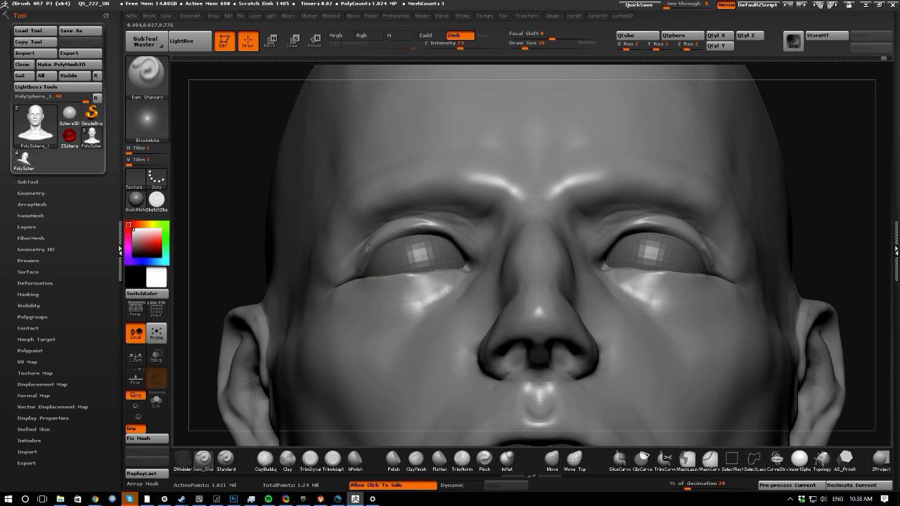
drag(401, 230, 440, 225)
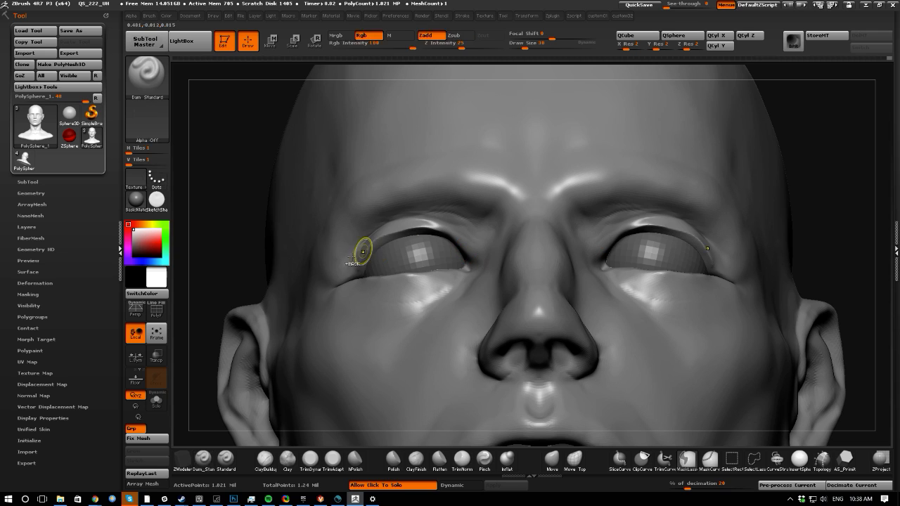
key(ctrl+z)
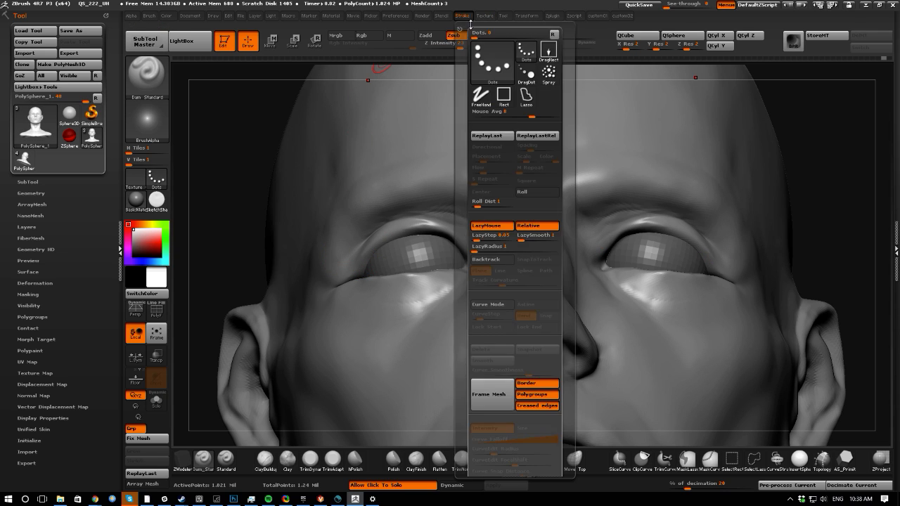
- Adjust the LazyRadius of the Dam Standard stroke for steadier eyelid lines
click(485, 15)
mouse_move(504, 20)
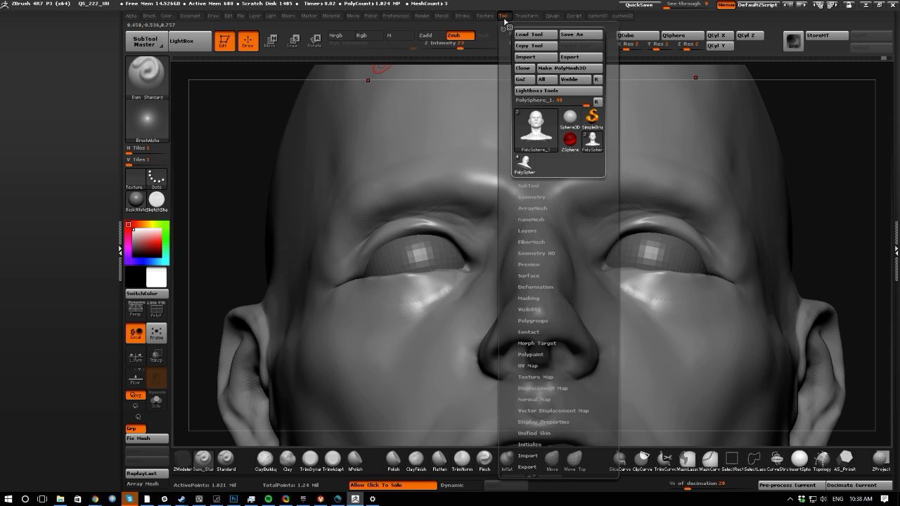
mouse_move(460, 22)
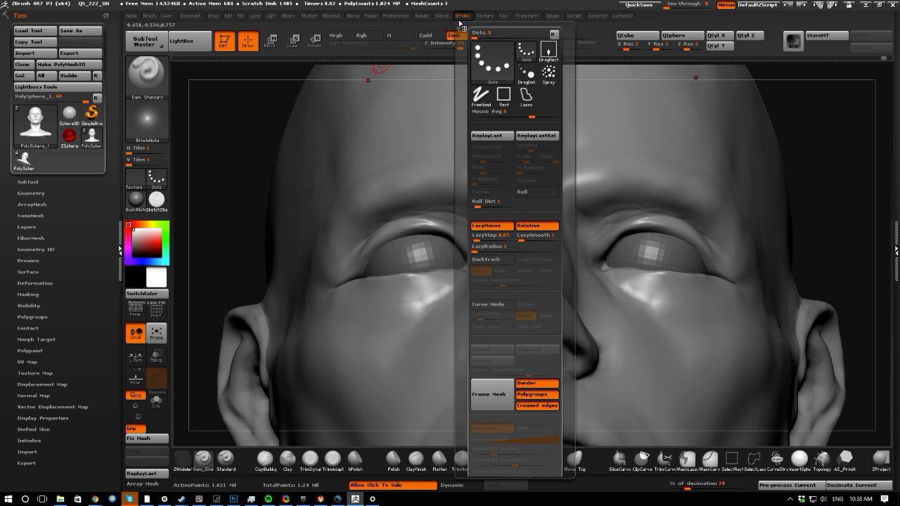
click(477, 247)
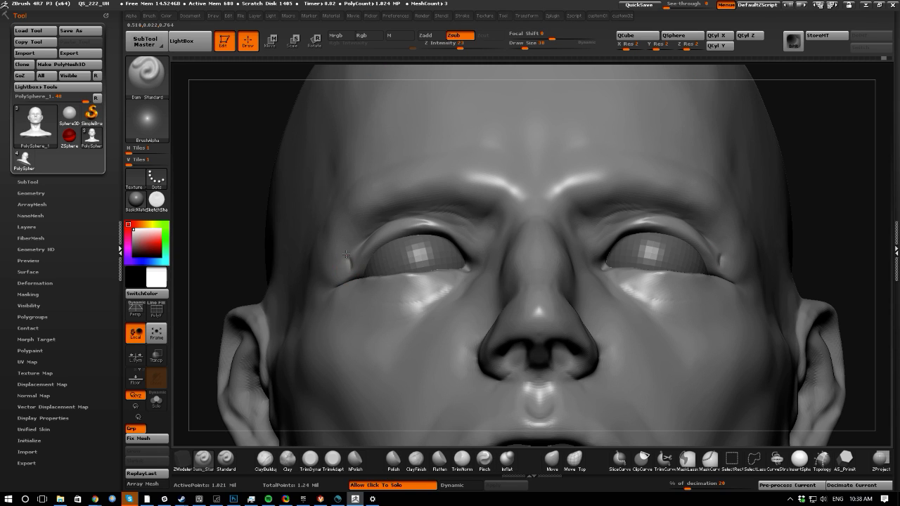
click(464, 17)
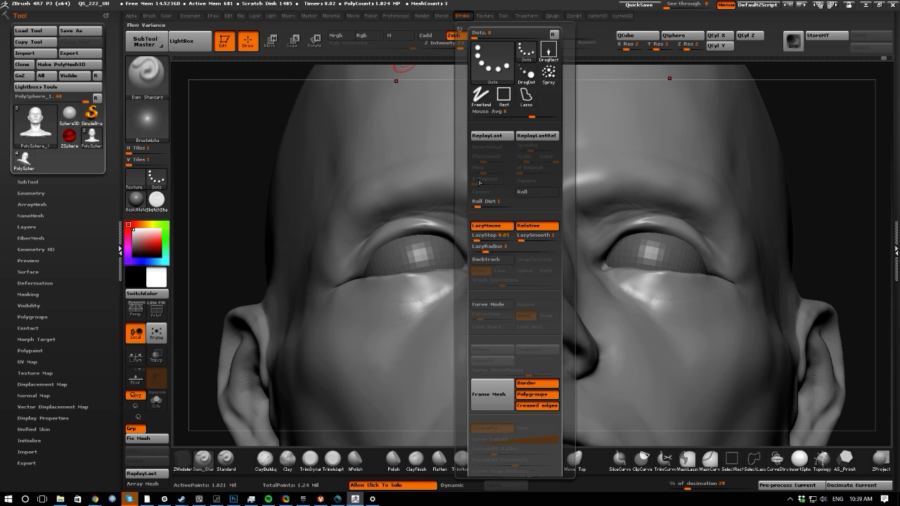
click(485, 249)
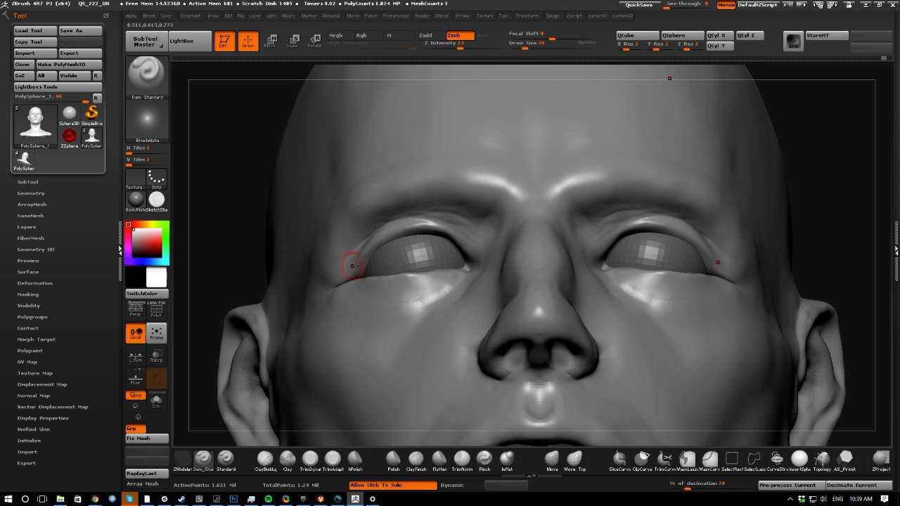
- Carve a crisp rim along the upper eyelids from the outer to the inner eye corners with Dam Standard
drag(394, 232, 446, 228)
key(ctrl+z)
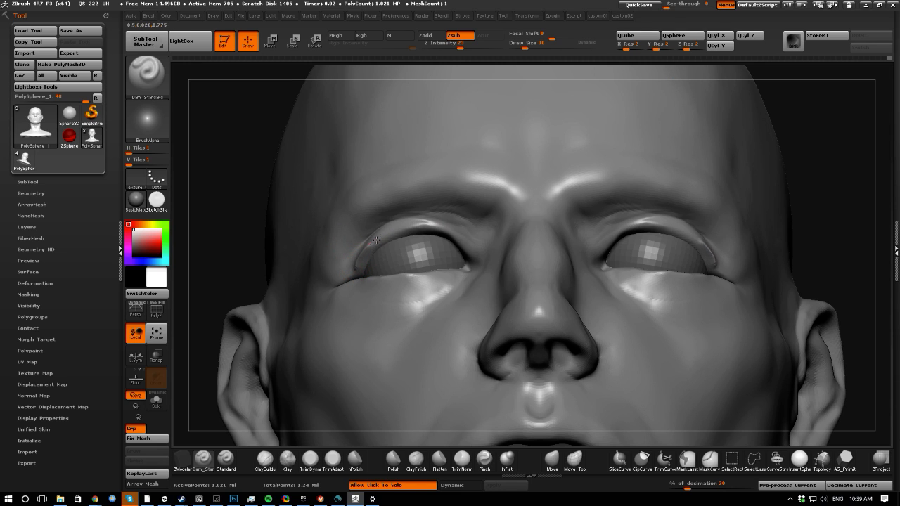
mouse_move(377, 240)
mouse_down()
mouse_move(435, 227)
mouse_move(476, 265)
mouse_up()
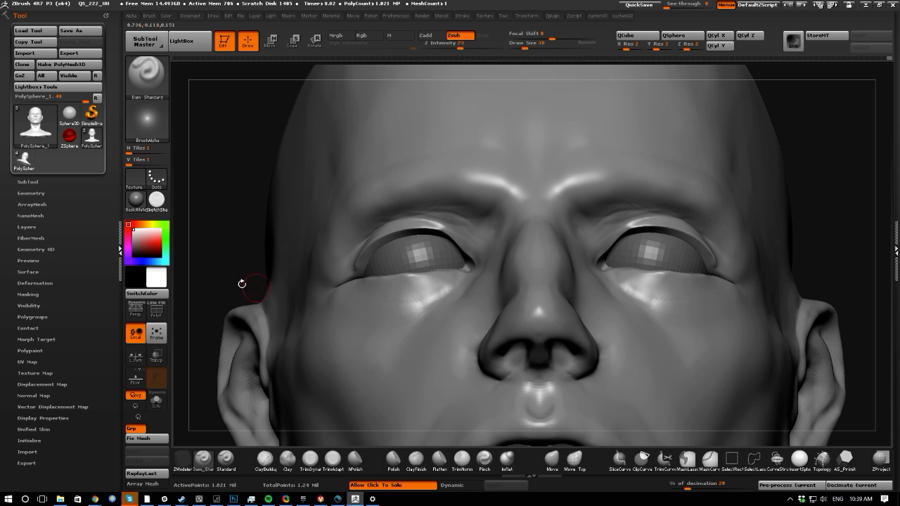
drag(216, 262, 250, 309)
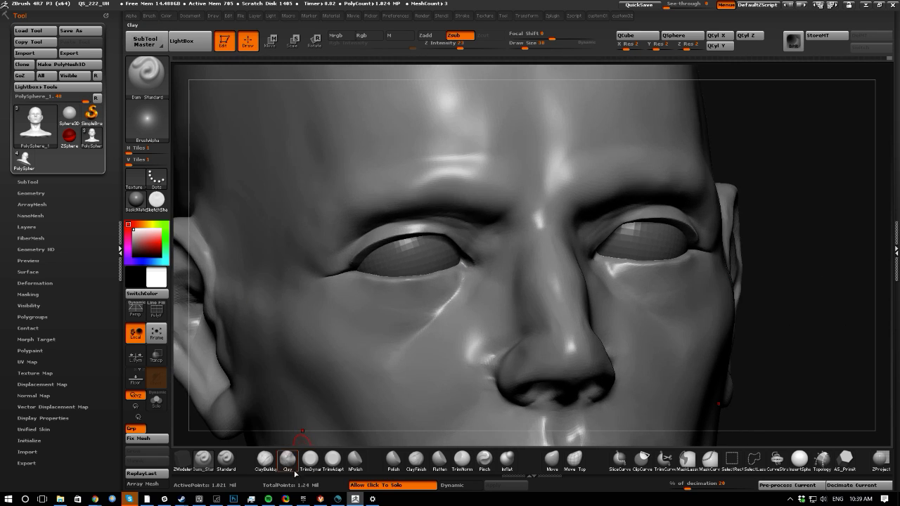
- Build up the inner eye corners with the Clay brush and smooth them
click(291, 466)
drag(177, 404, 193, 376)
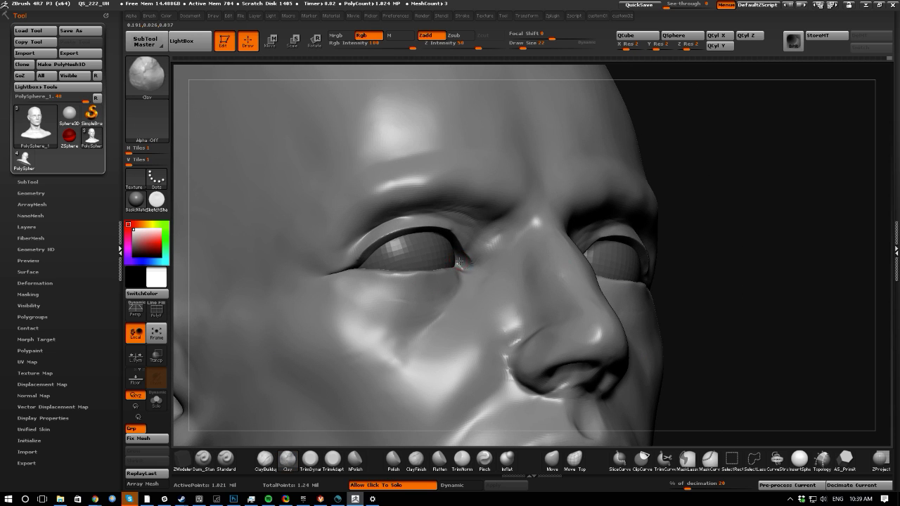
drag(747, 400, 708, 382)
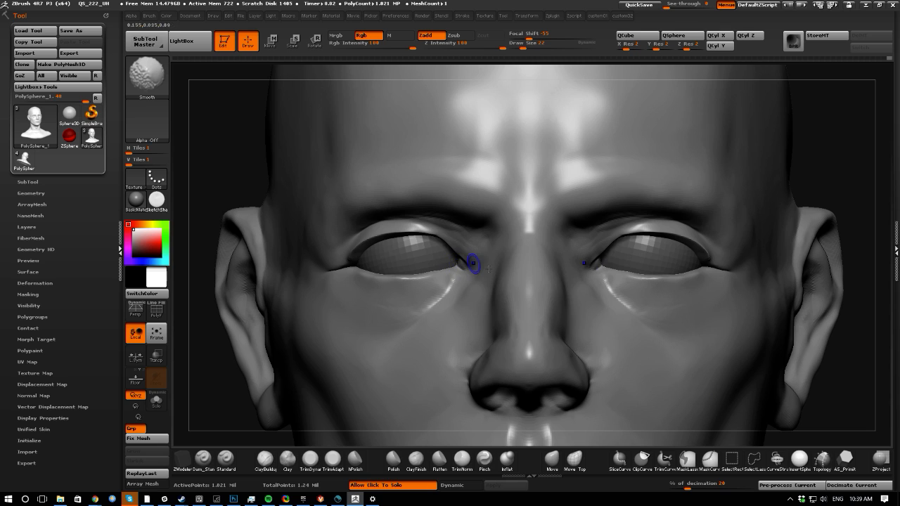
- Define the rim of the lower eyelids with the Dam Standard brush
click(203, 460)
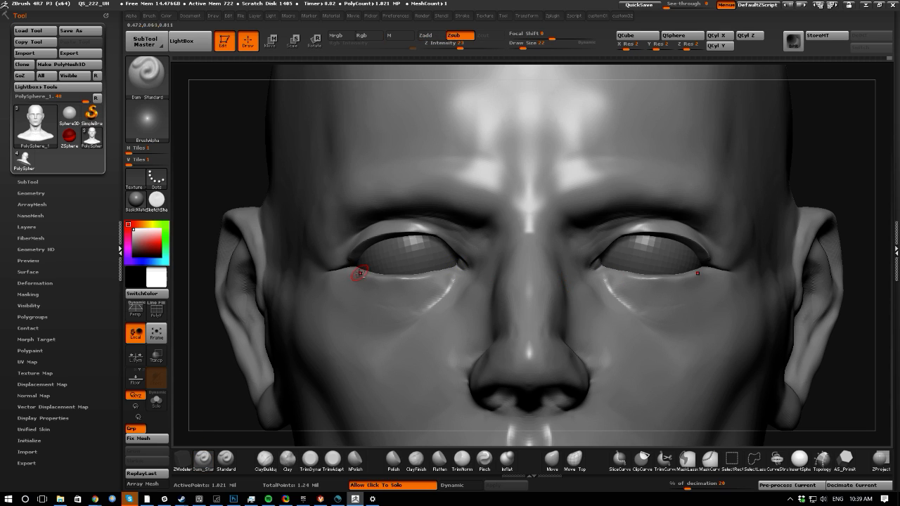
mouse_move(412, 279)
mouse_down()
mouse_move(446, 273)
mouse_move(419, 308)
mouse_up()
key(bracketright)
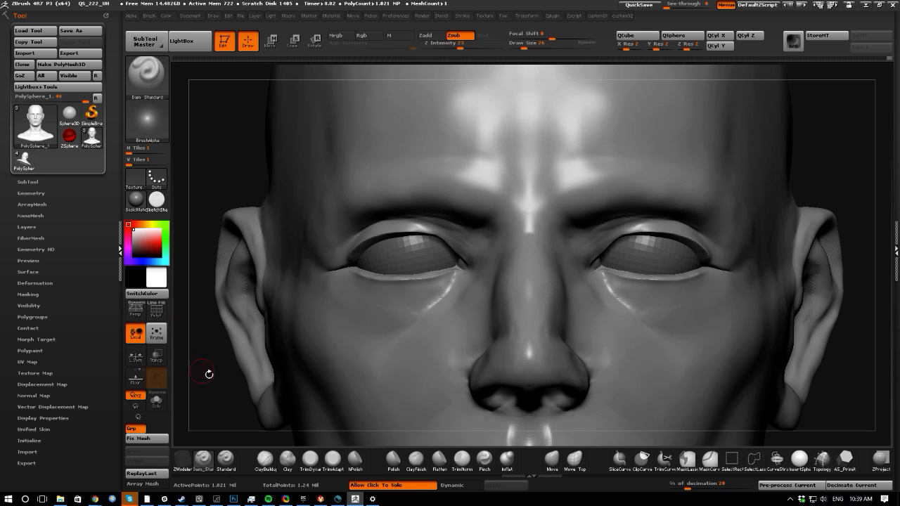
- Reshape the outer part of the eyelids around the eyeballs with an enlarged Move brush
click(552, 459)
mouse_move(225, 176)
mouse_down()
mouse_move(211, 136)
mouse_move(326, 208)
mouse_up()
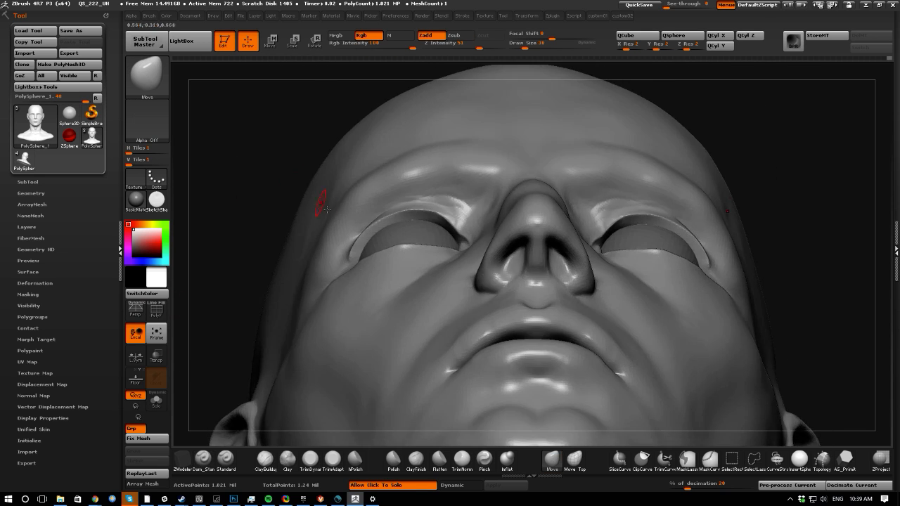
key(bracketright)
key(bracketright)
key(bracketright)
key(bracketright)
key(bracketright)
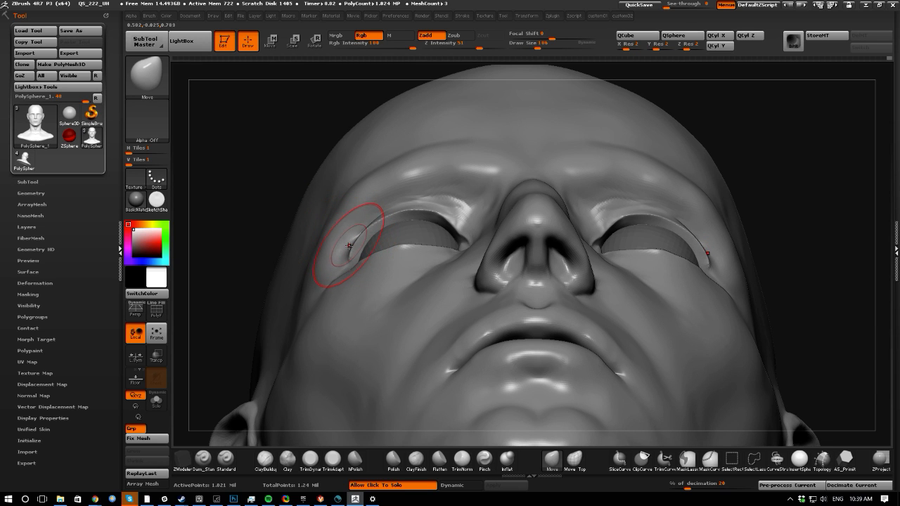
drag(350, 246, 353, 243)
mouse_move(208, 218)
mouse_down()
mouse_move(236, 252)
mouse_move(312, 277)
mouse_up()
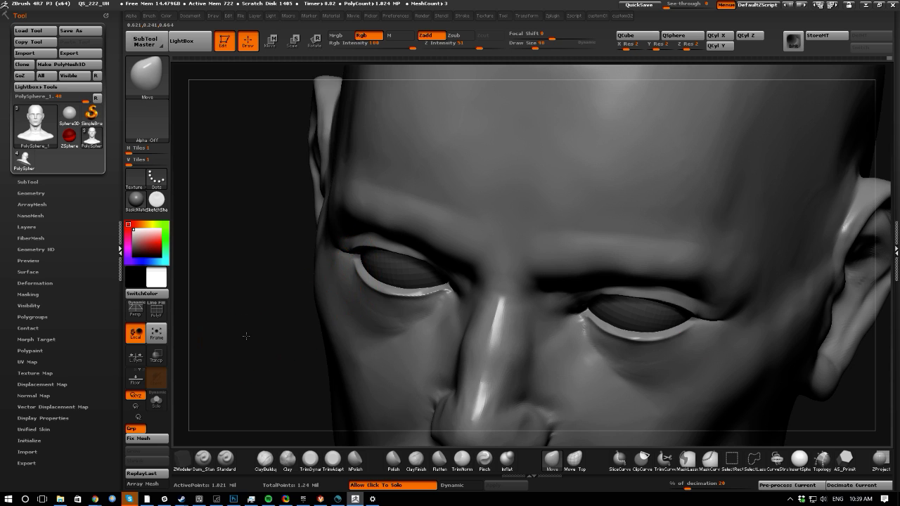
mouse_move(246, 336)
mouse_down()
mouse_move(318, 325)
mouse_move(273, 325)
mouse_up()
- Mask the under-eye areas with a smaller MaskPen brush and invert the mask so only the eye bags are editable
key(bracketleft)
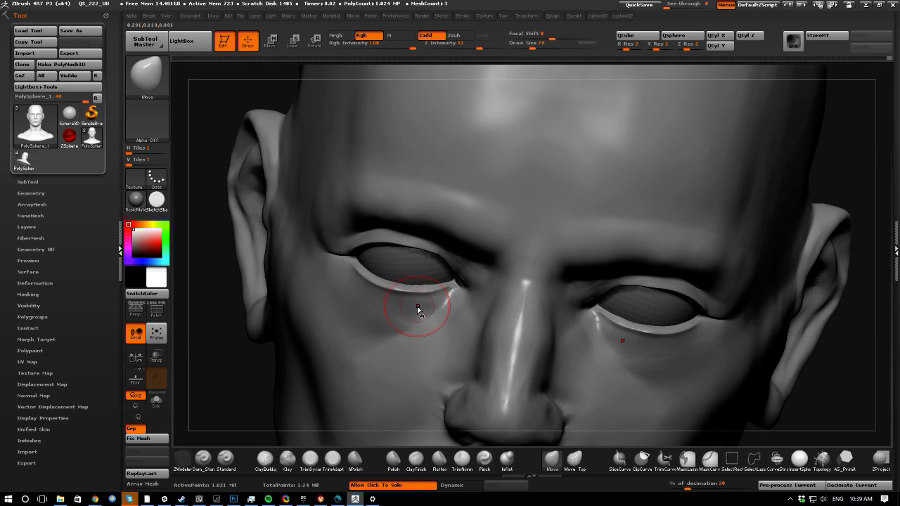
key(bracketleft)
ctrl+drag(416, 306, 358, 299)
key(ctrl+z)
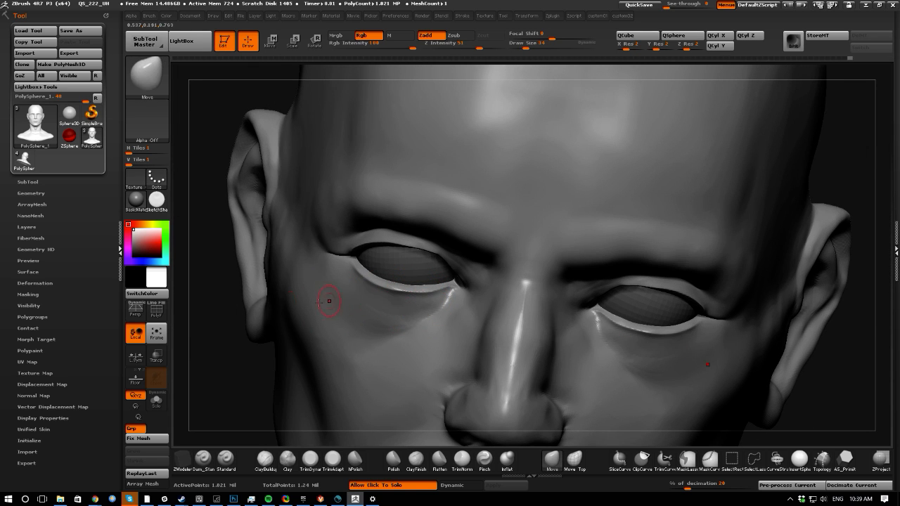
ctrl+click(153, 73)
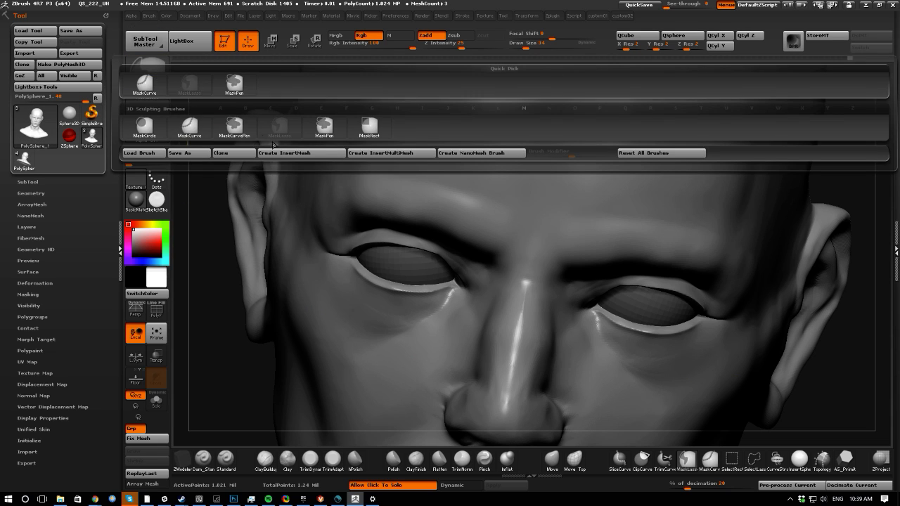
click(324, 132)
mouse_move(392, 295)
ctrl+mouse_down()
mouse_move(429, 313)
mouse_move(361, 300)
ctrl+mouse_up()
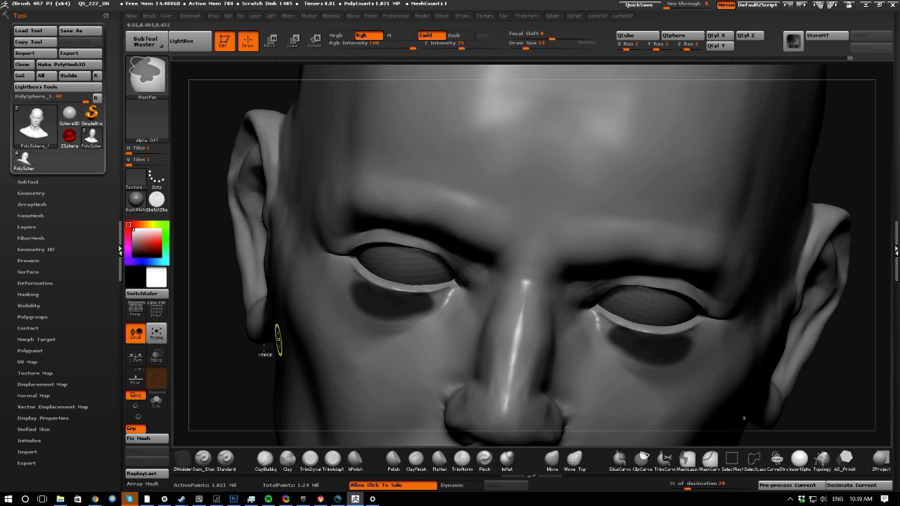
ctrl+click(217, 359)
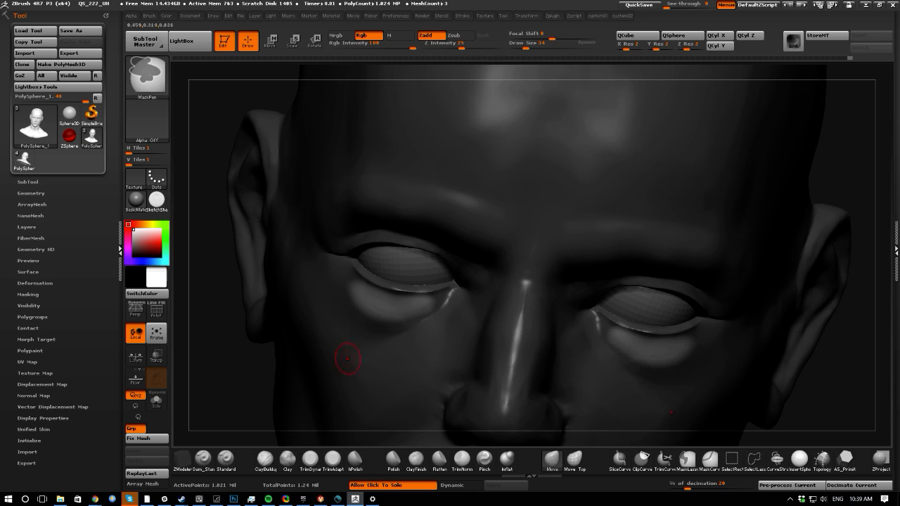
- Puff up the eye bags beneath the lower lids with the Inflat brush, clear the mask and smooth their edges
click(507, 458)
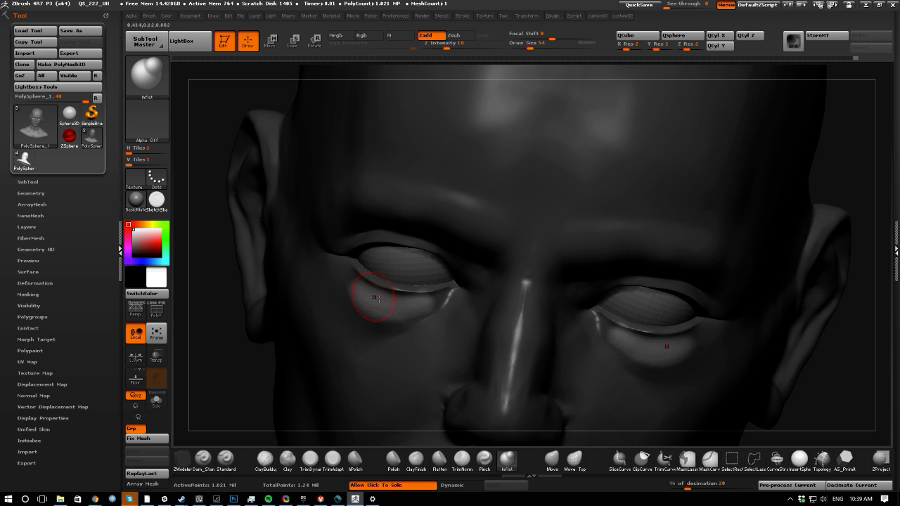
drag(378, 298, 363, 296)
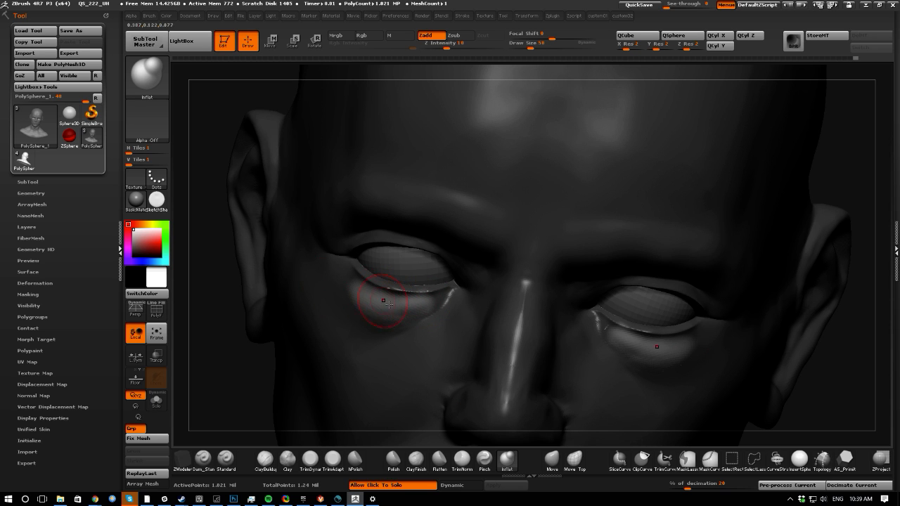
ctrl+drag(248, 356, 172, 344)
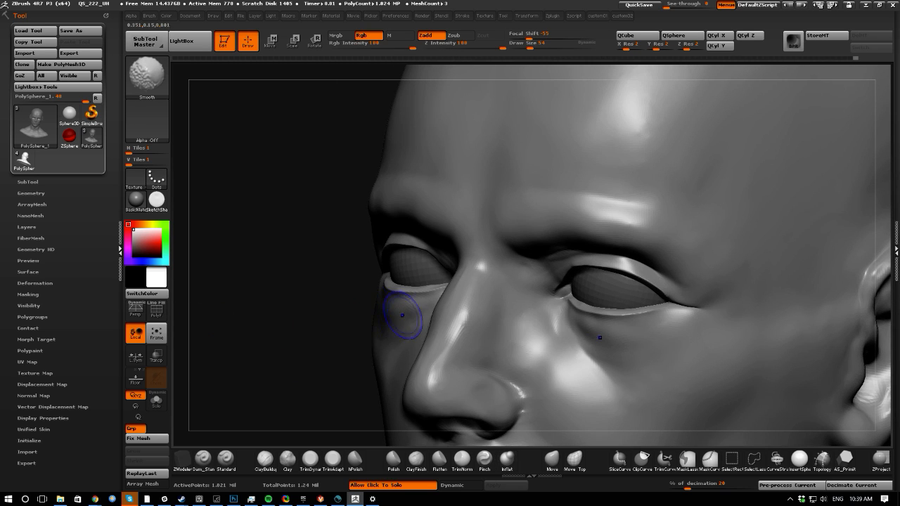
drag(303, 297, 267, 293)
alt+drag(235, 318, 314, 390)
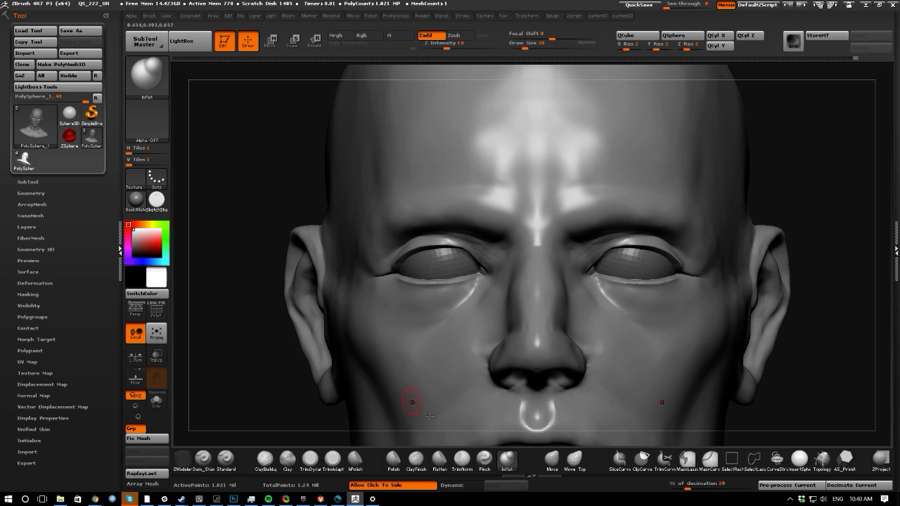
- Try to build up the cheek beside the nose with the Clay brush
mouse_move(246, 338)
mouse_down()
mouse_move(240, 369)
mouse_move(268, 374)
mouse_move(261, 412)
mouse_up()
click(287, 459)
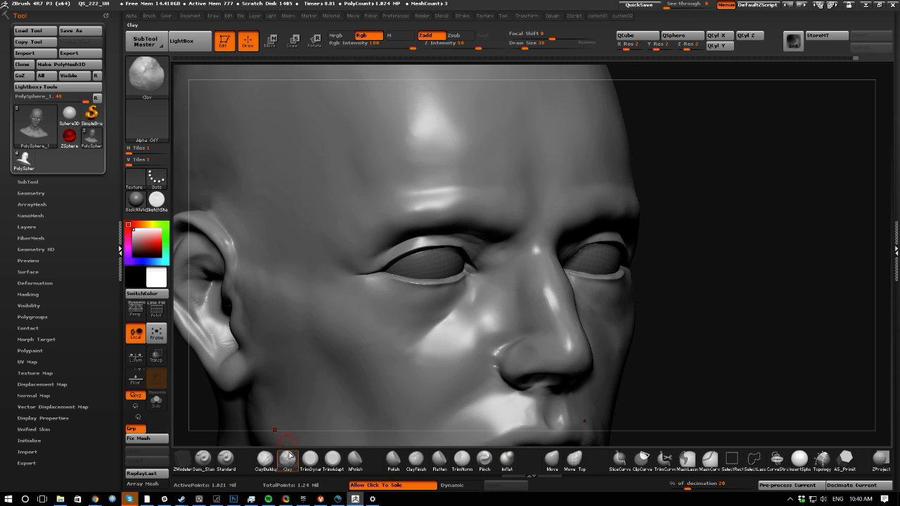
drag(511, 336, 480, 340)
key(ctrl+z)
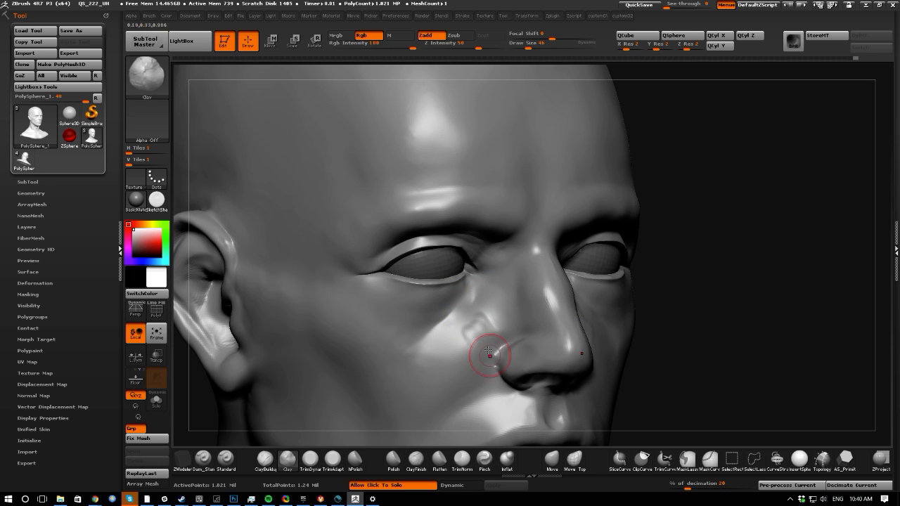
shift+drag(488, 351, 477, 322)
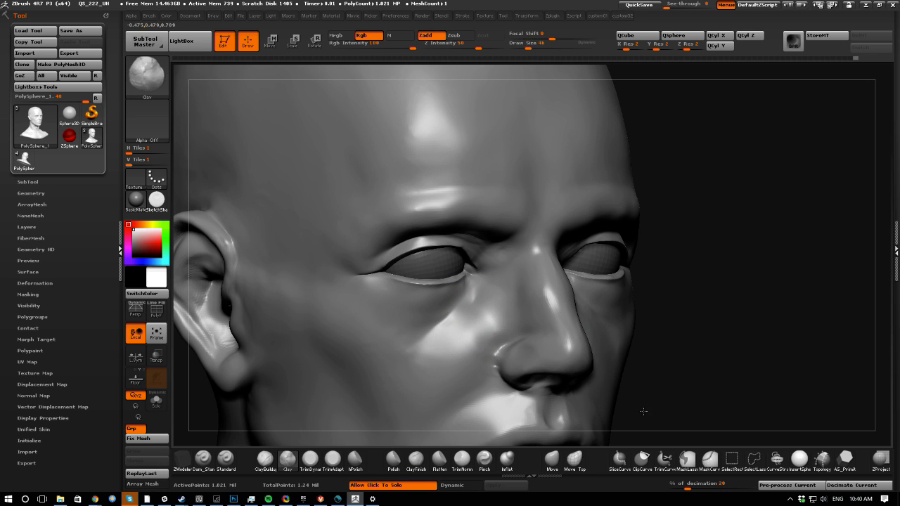
- Smooth the transition between the nostril wings and the cheeks, working in side view
drag(643, 410, 572, 398)
drag(323, 337, 310, 313)
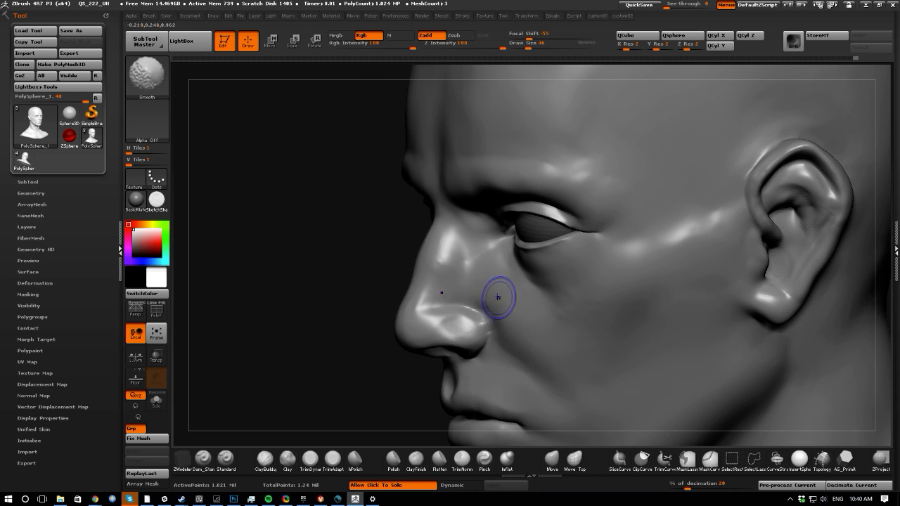
drag(309, 323, 478, 383)
click(551, 459)
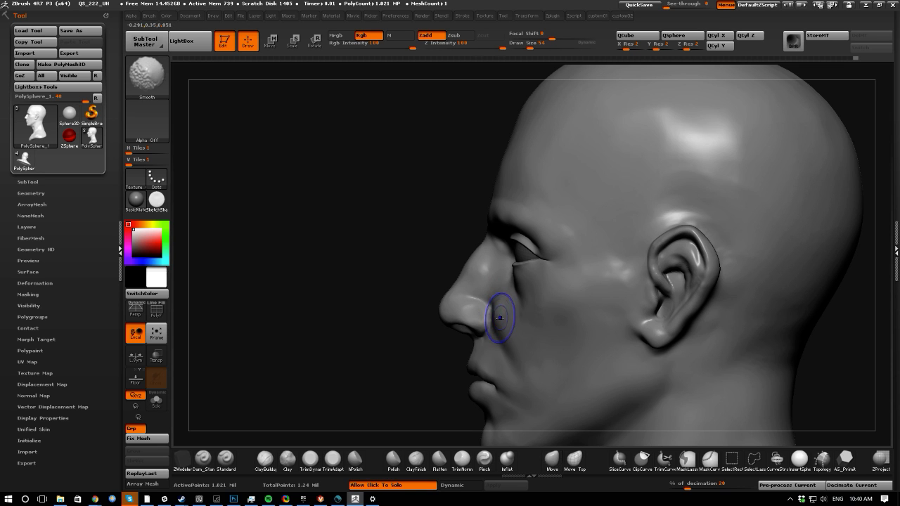
shift+drag(501, 321, 503, 327)
key(])
key(])
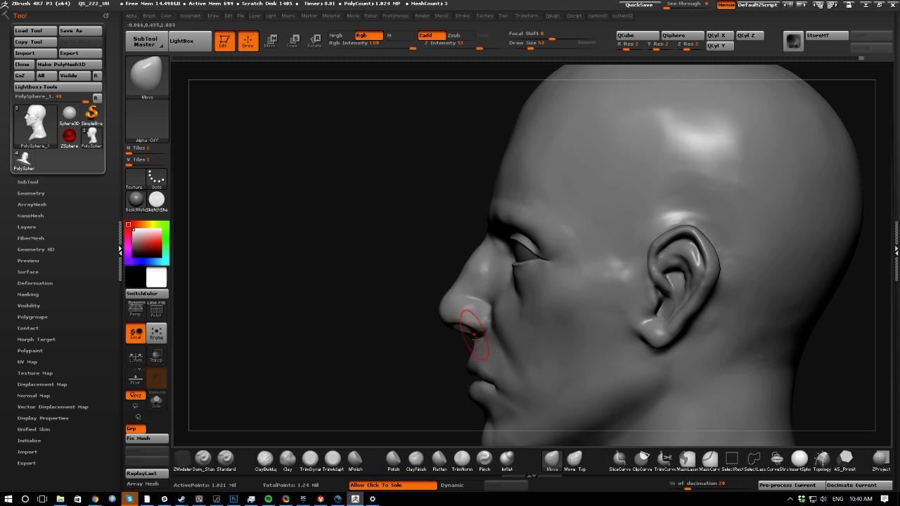
mouse_move(422, 320)
mouse_down()
mouse_move(381, 314)
mouse_move(457, 340)
mouse_up()
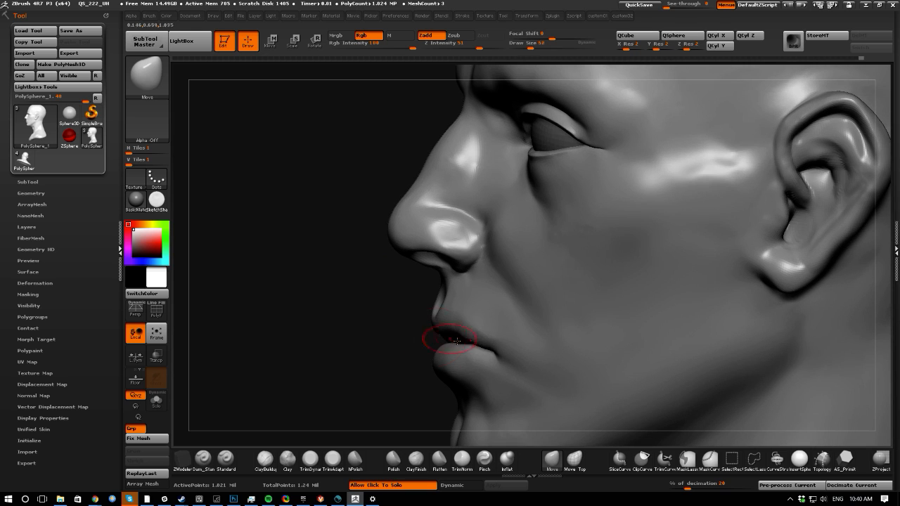
- Isolate the head and lower it to subdivision level 1 for reshaping with a smaller Move Topological brush
click(575, 459)
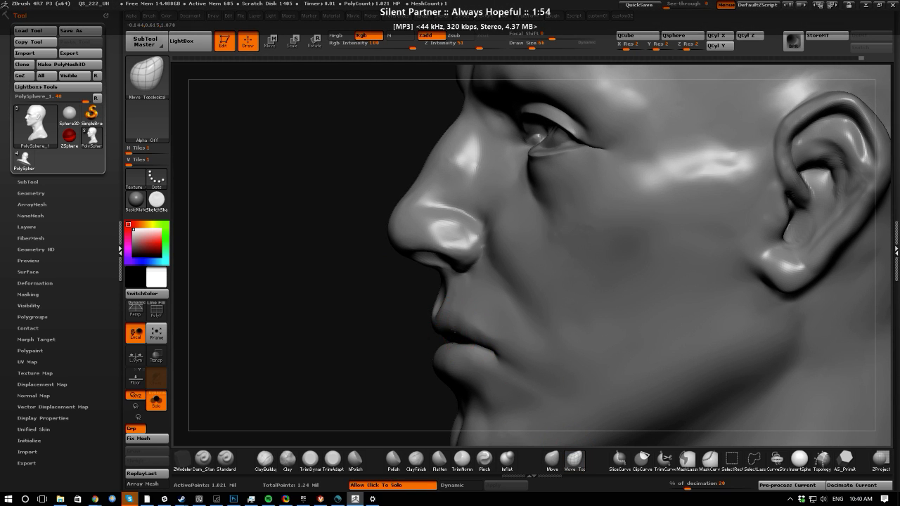
mouse_move(325, 299)
mouse_down()
mouse_move(335, 317)
mouse_move(323, 277)
mouse_move(337, 309)
mouse_up()
key(bracketleft)
key(bracketleft)
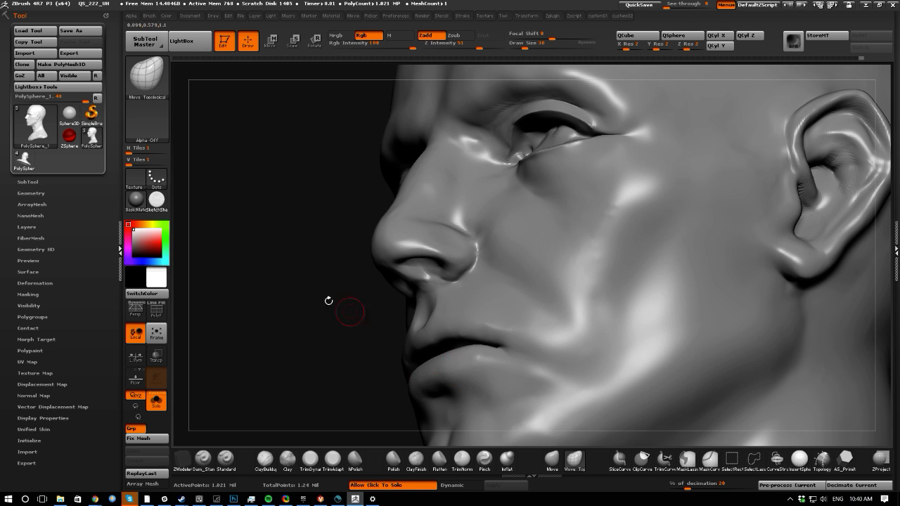
mouse_move(270, 312)
mouse_down()
mouse_move(282, 281)
mouse_move(295, 331)
mouse_move(309, 329)
mouse_up()
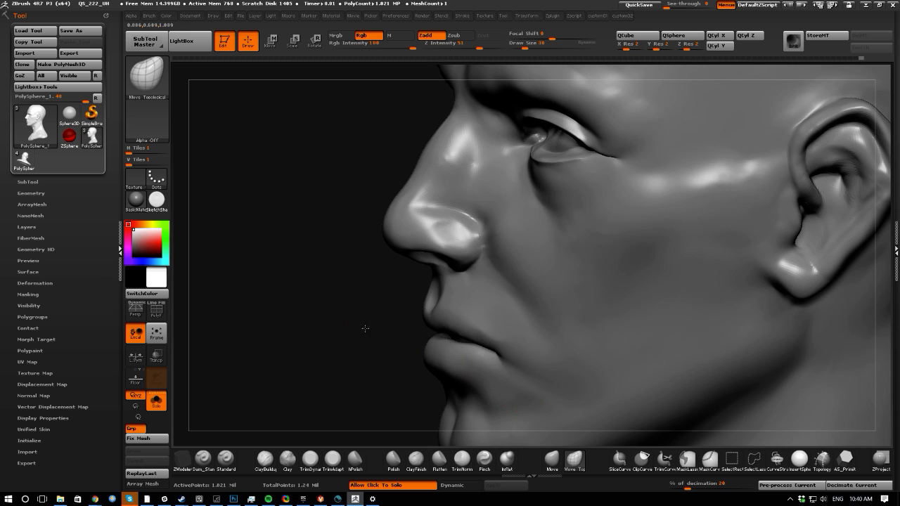
drag(364, 327, 345, 150)
key(space)
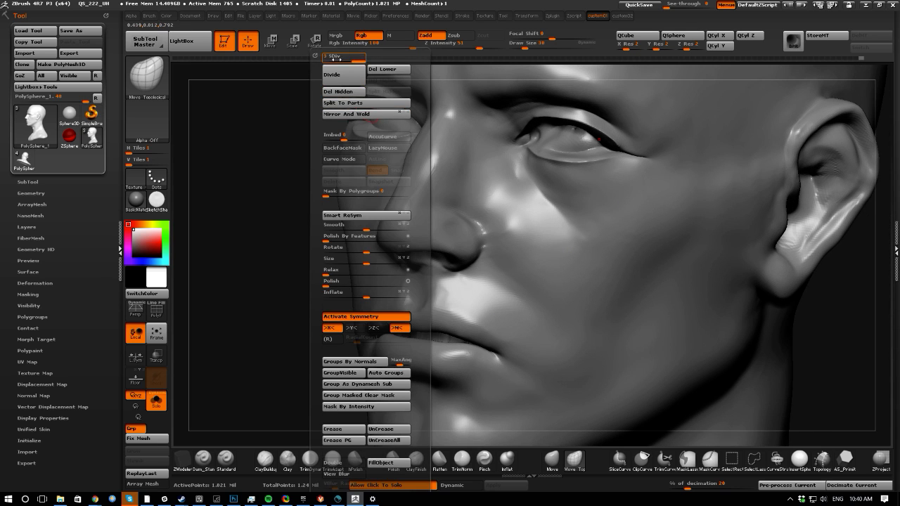
drag(351, 57, 324, 57)
drag(295, 211, 291, 148)
key(space)
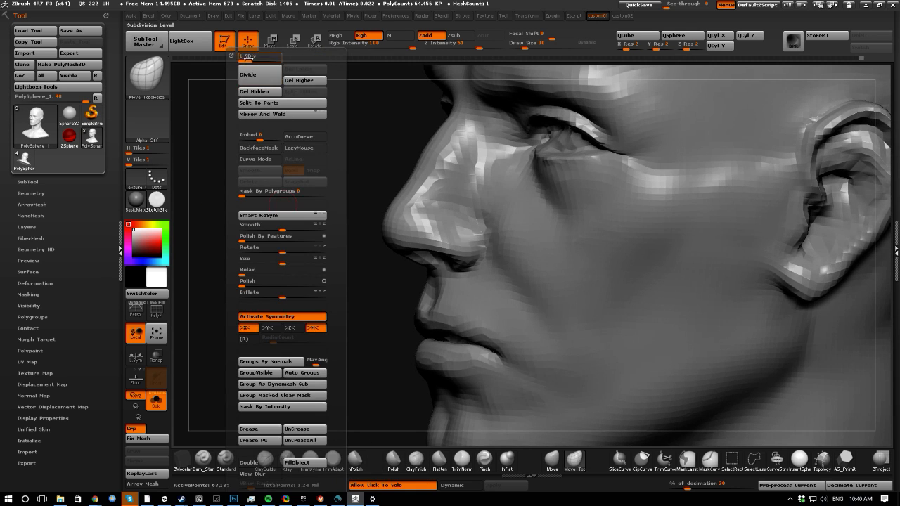
- Raise the head's subdivision level to 2 and check the nose and lip profile with the Move Topological brush ready
drag(243, 61, 262, 61)
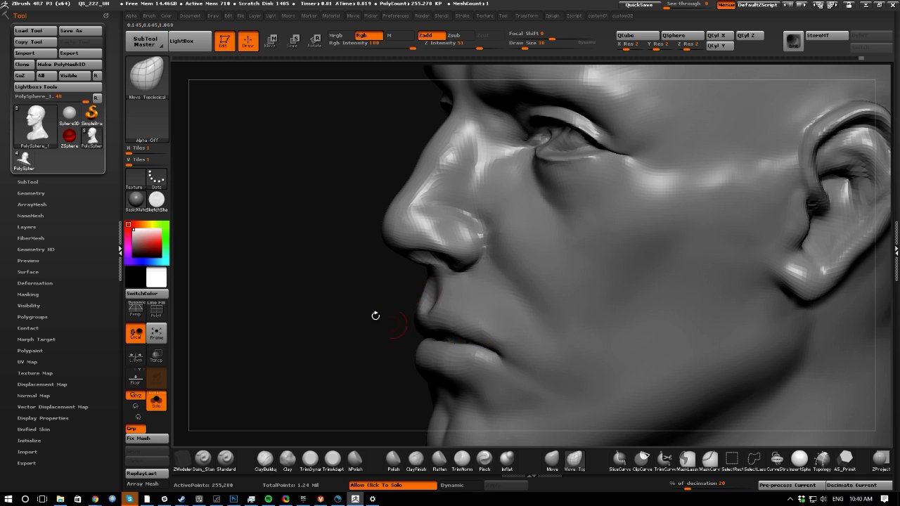
mouse_move(373, 316)
mouse_down()
mouse_move(450, 320)
mouse_move(422, 330)
mouse_move(511, 370)
mouse_up()
key(b)
key(m)
key(t)
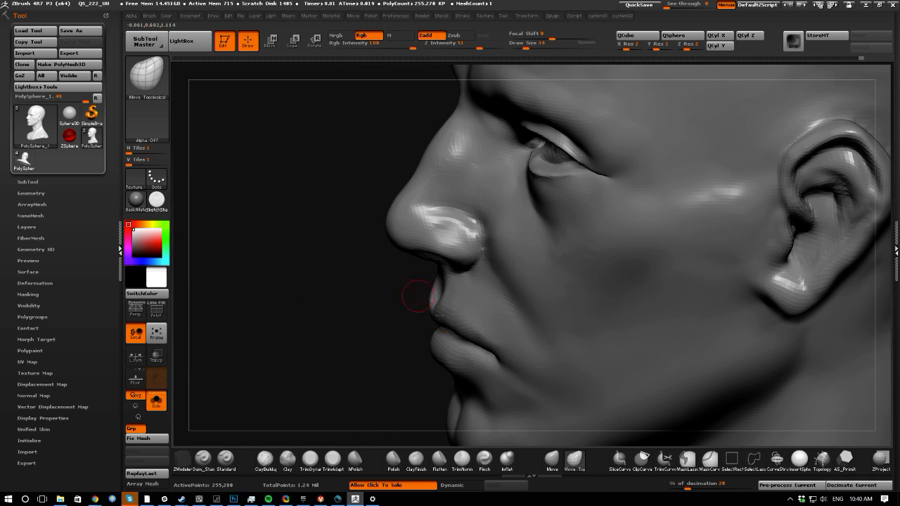
drag(343, 306, 349, 289)
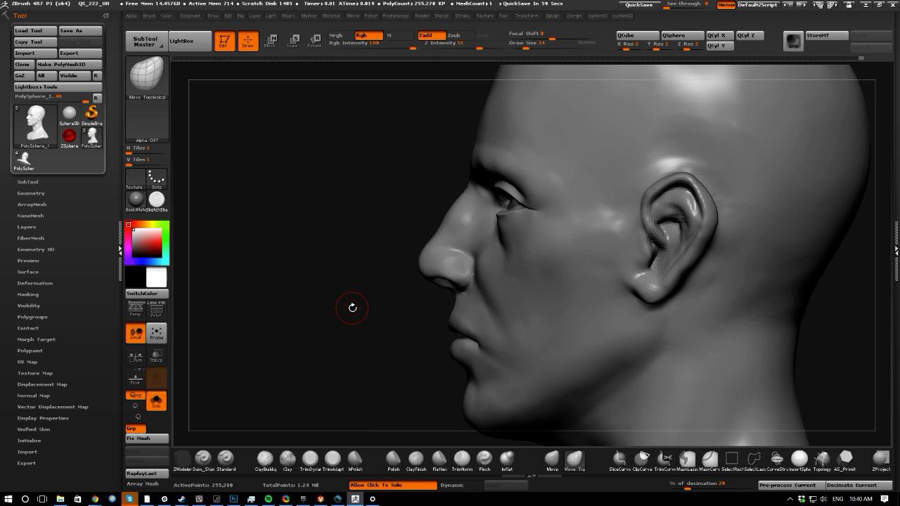
drag(352, 308, 321, 267)
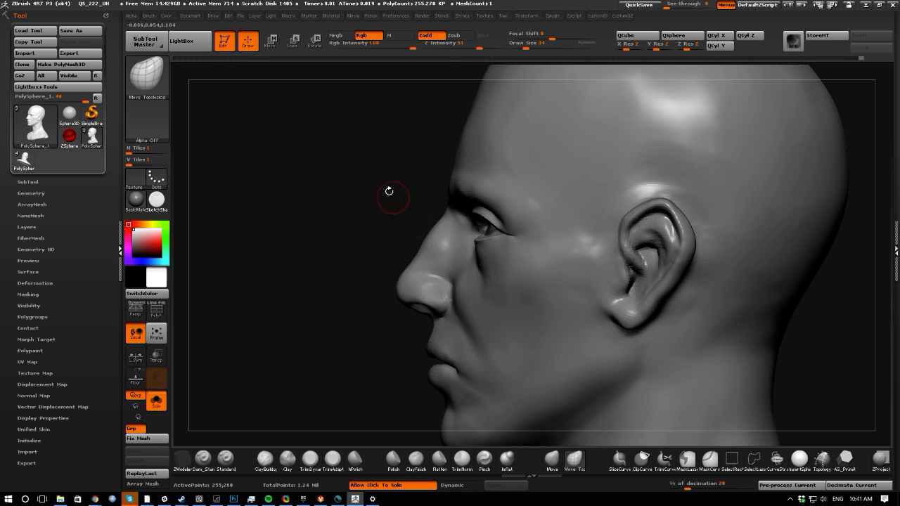
- Raise the head's subdivision level to 3 and carve the ear's inner rim and upper folds with the Dam Standard brush
key(1)
drag(355, 56, 388, 56)
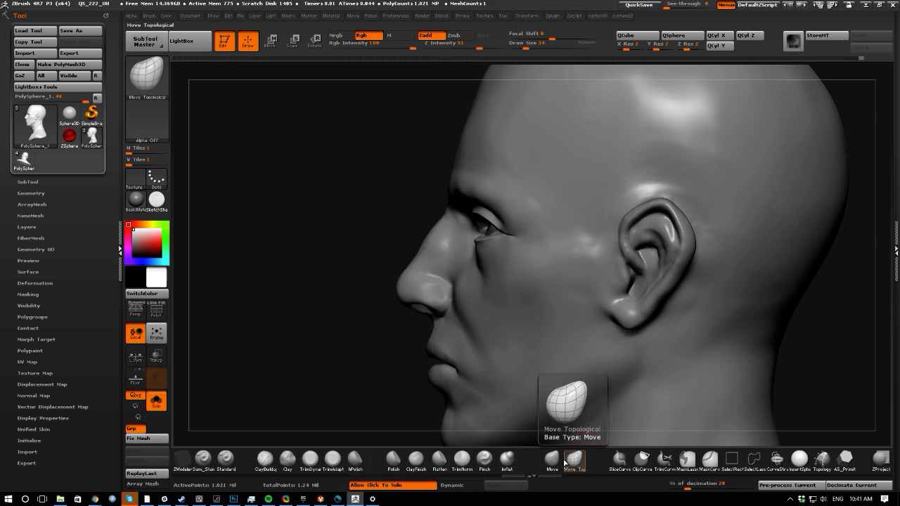
click(551, 459)
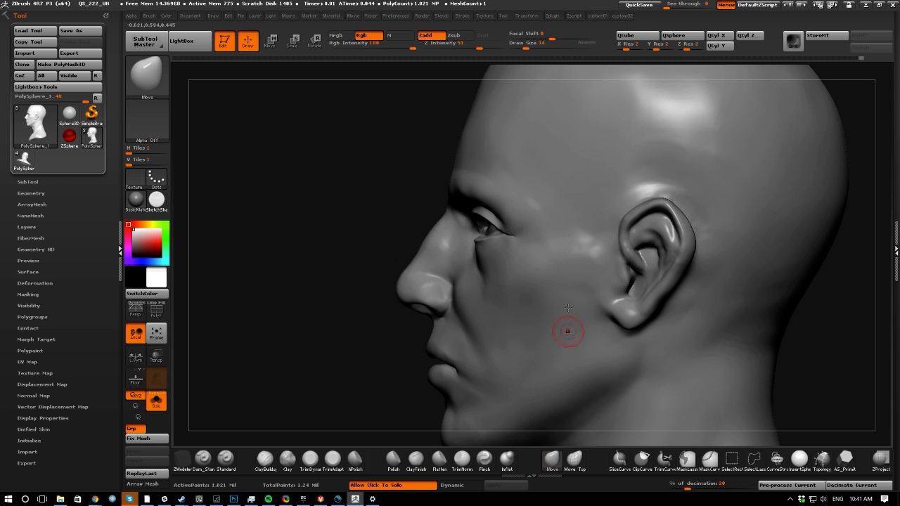
click(203, 459)
mouse_move(263, 267)
mouse_down()
mouse_move(291, 224)
mouse_move(382, 195)
mouse_up()
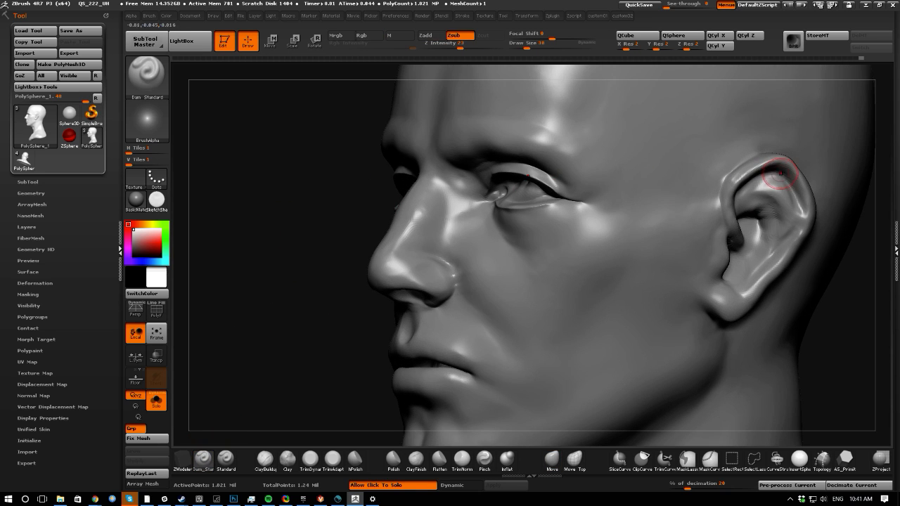
mouse_move(785, 180)
mouse_down()
mouse_move(788, 210)
mouse_move(800, 210)
mouse_move(765, 273)
mouse_up()
drag(781, 238, 741, 286)
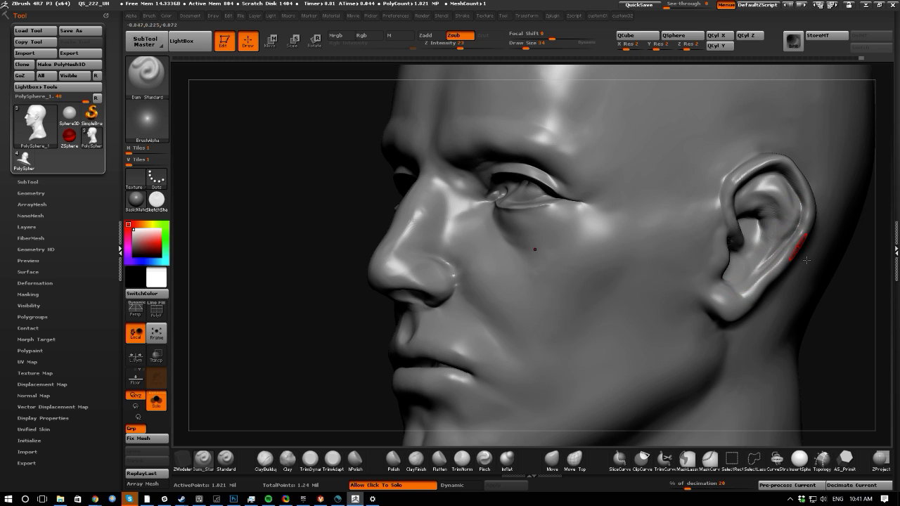
drag(849, 319, 821, 323)
drag(755, 187, 773, 205)
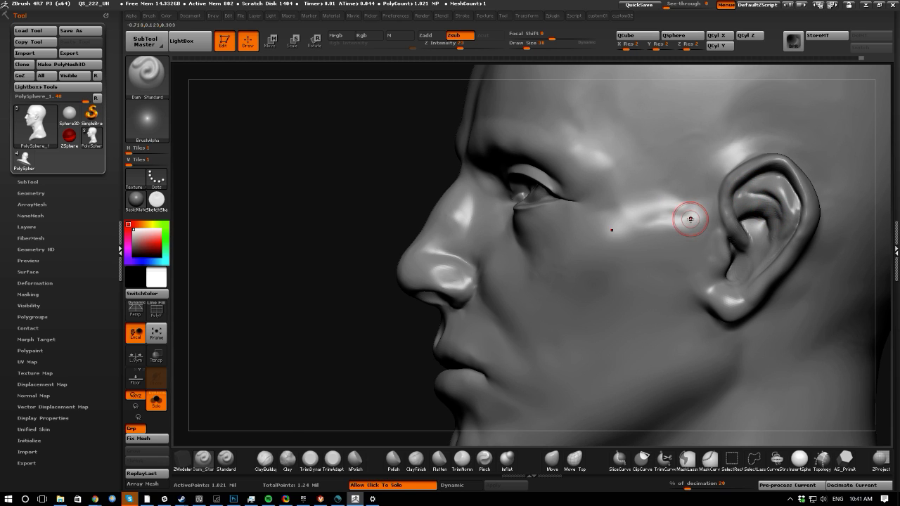
- Build up the folds inside the ear with the Clay brush and smooth the area beside the ear canal
click(286, 460)
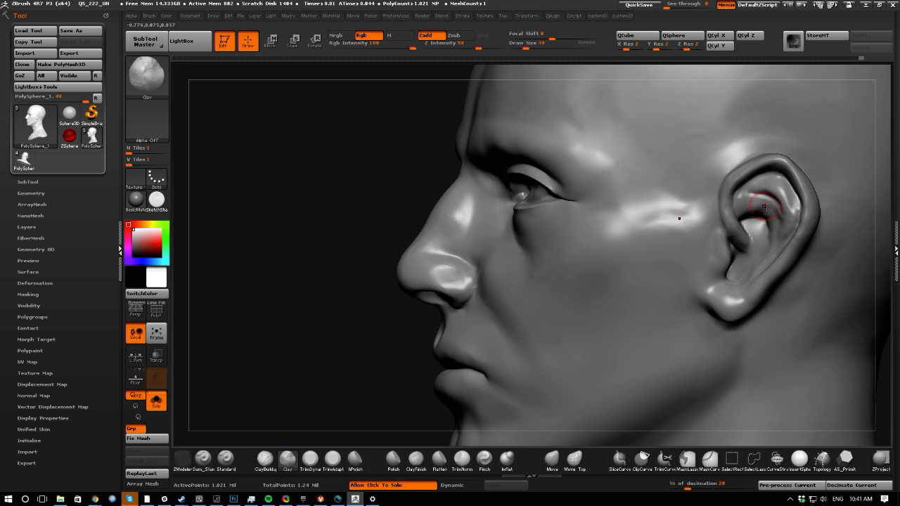
drag(753, 185, 772, 210)
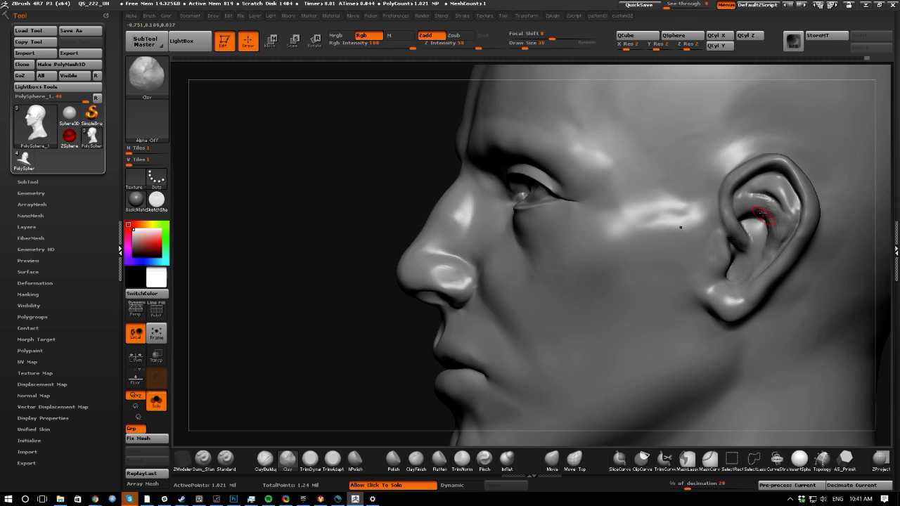
mouse_move(771, 221)
mouse_down()
mouse_move(769, 245)
mouse_move(790, 201)
mouse_move(769, 186)
mouse_move(762, 212)
mouse_up()
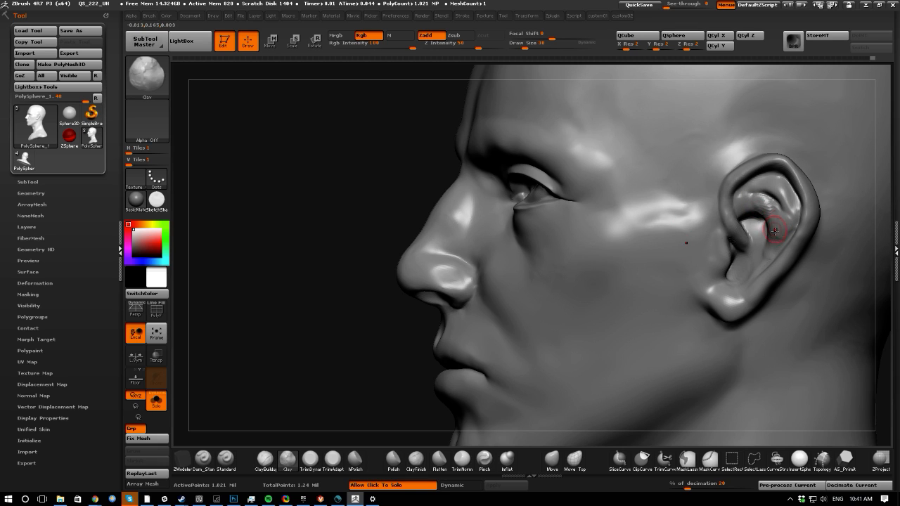
key(shift)
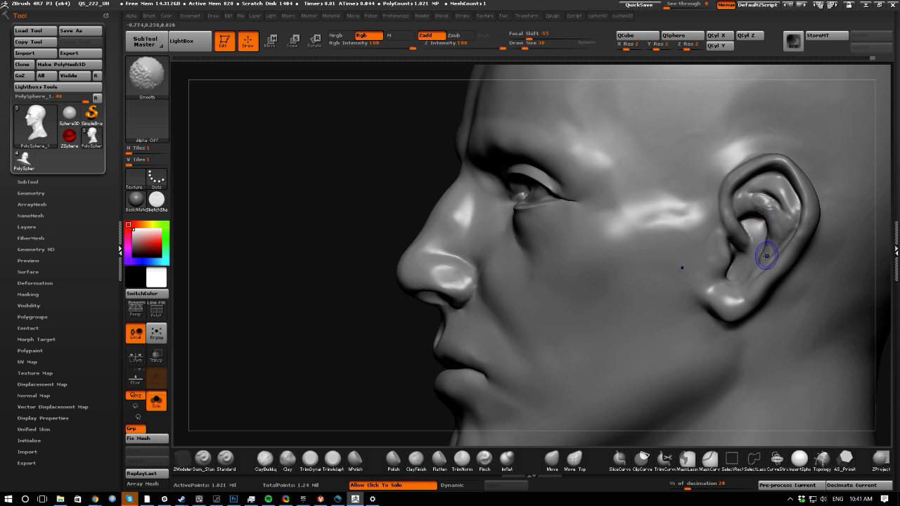
shift+click(769, 239)
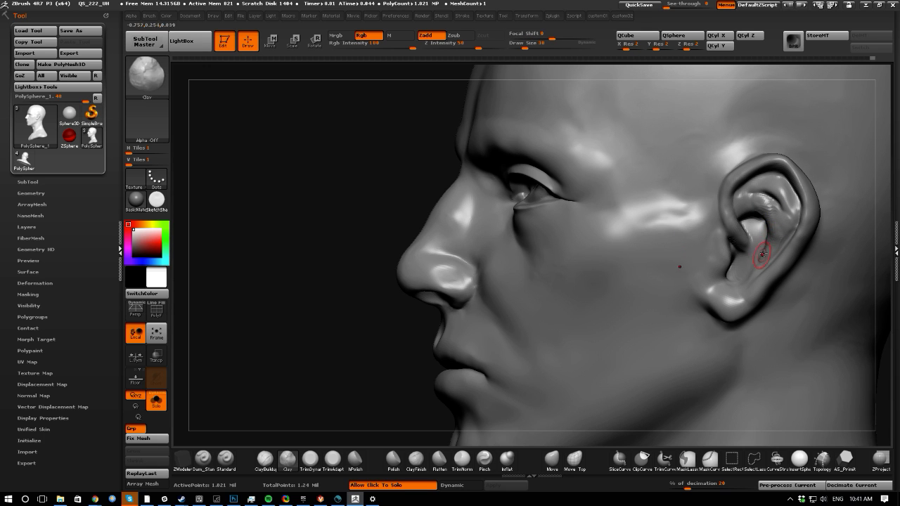
mouse_move(321, 249)
mouse_down()
mouse_move(348, 253)
mouse_move(331, 261)
mouse_up()
key(shift)
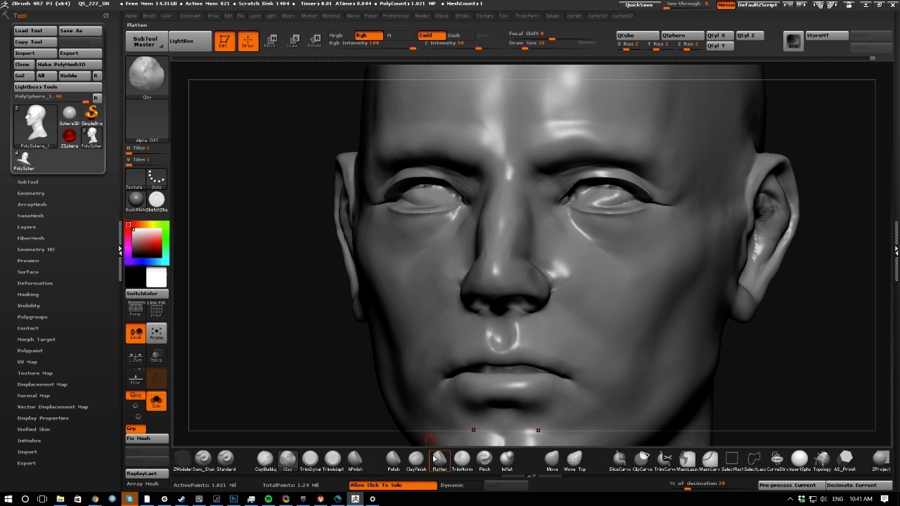
- Flatten the ear's outer rim down to the earlobe with the Flatten brush and smooth it
click(436, 458)
drag(779, 385, 761, 254)
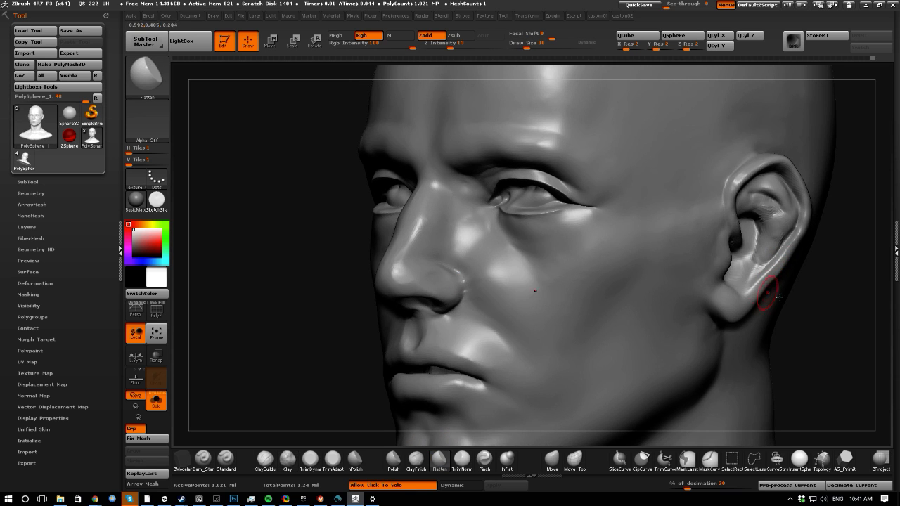
drag(768, 293, 787, 266)
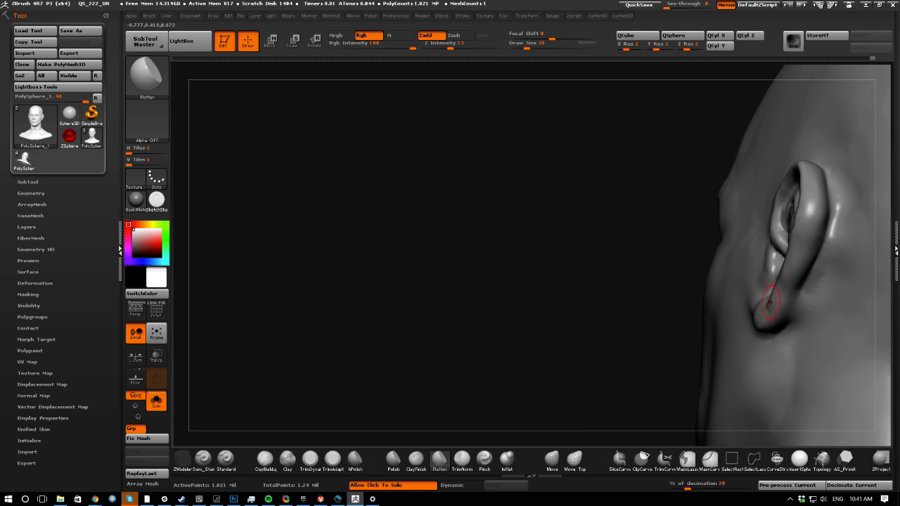
mouse_move(771, 297)
mouse_down()
mouse_move(752, 258)
mouse_move(770, 264)
mouse_move(788, 221)
mouse_up()
key(shift)
- Adjust the shape of the earlobe with the Move brush
click(552, 464)
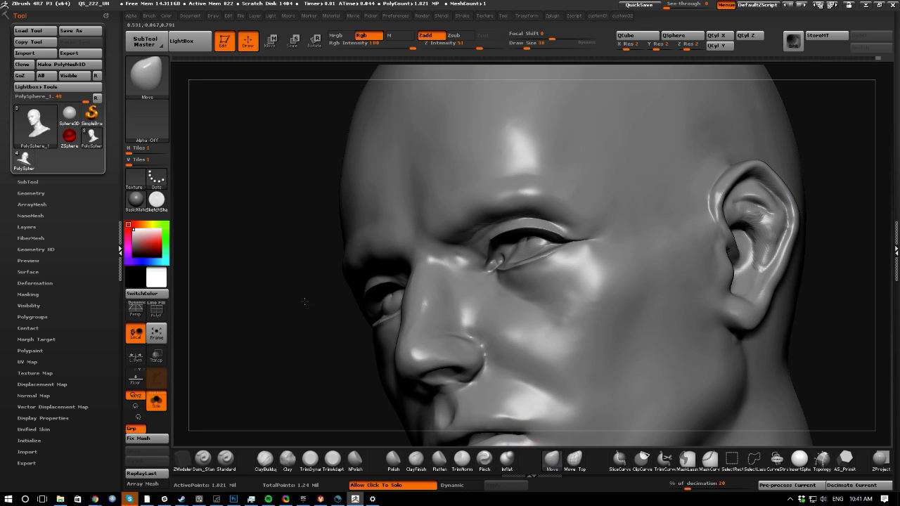
drag(324, 310, 345, 281)
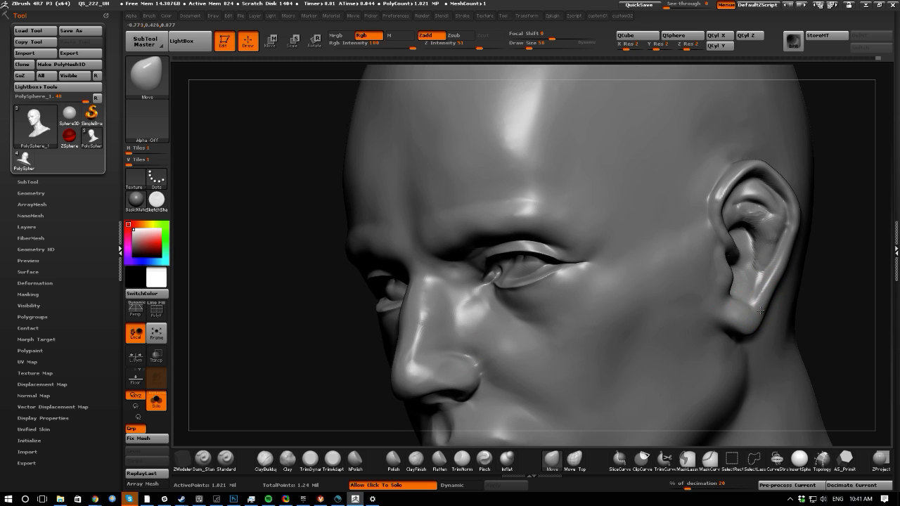
drag(833, 359, 692, 292)
- Carve the crease where the earlobe meets the jaw with the Dam Standard brush and smooth its front end
click(201, 463)
drag(492, 316, 707, 308)
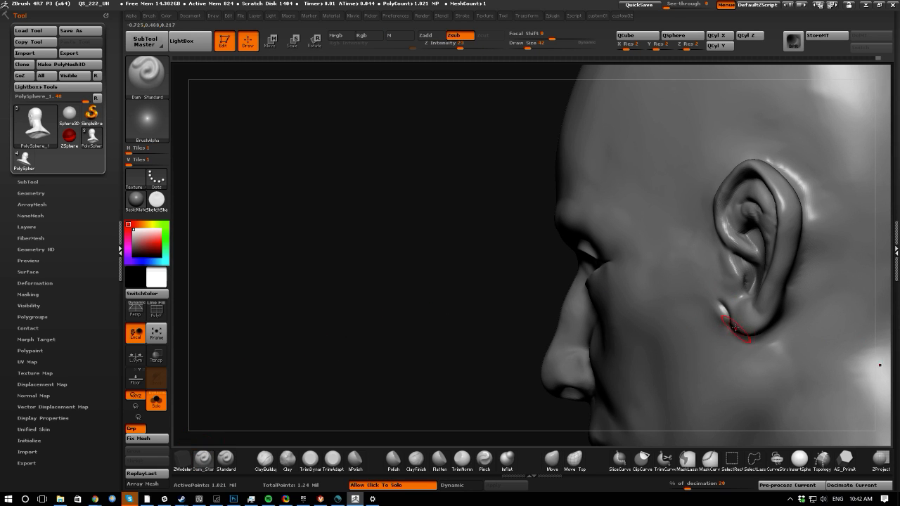
drag(370, 287, 562, 290)
mouse_move(725, 312)
shift+mouse_down()
mouse_move(717, 313)
mouse_move(725, 335)
mouse_move(717, 307)
mouse_move(727, 326)
mouse_move(723, 316)
shift+mouse_up()
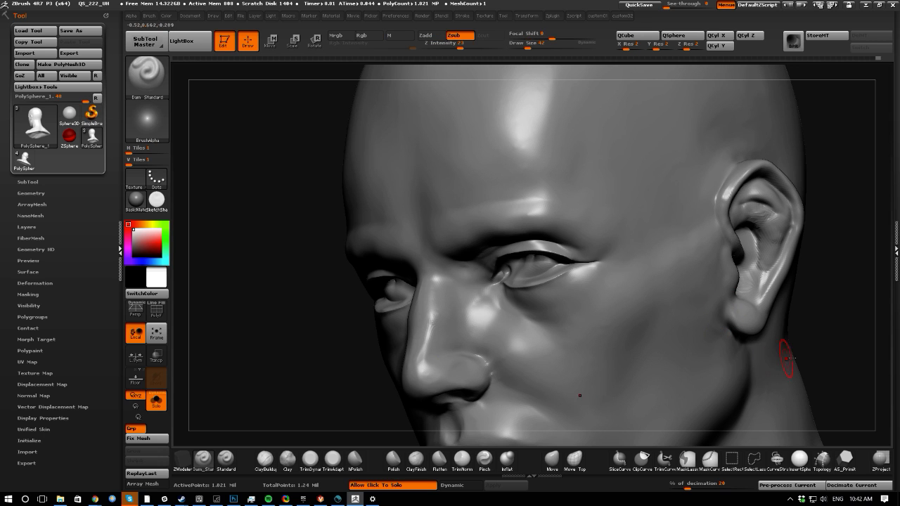
- Flatten the jaw surface just below the earlobe with the Flatten brush
drag(826, 371, 744, 365)
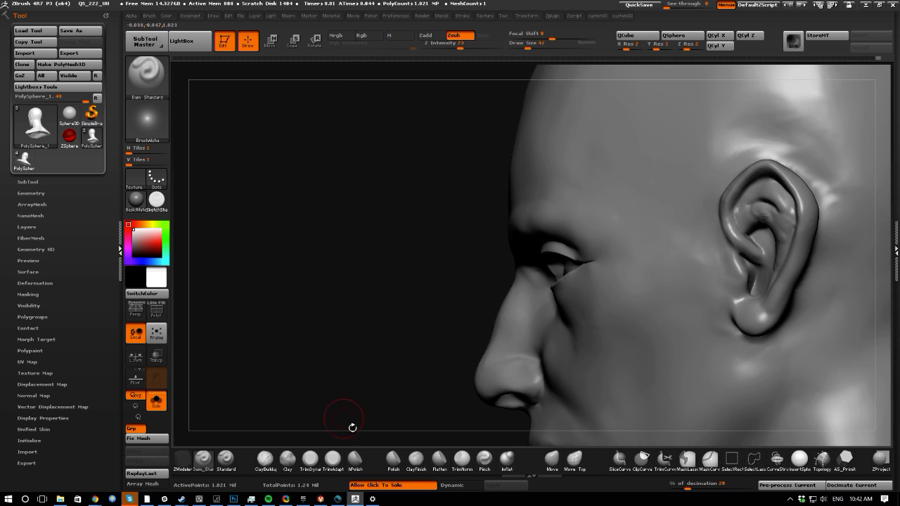
click(439, 459)
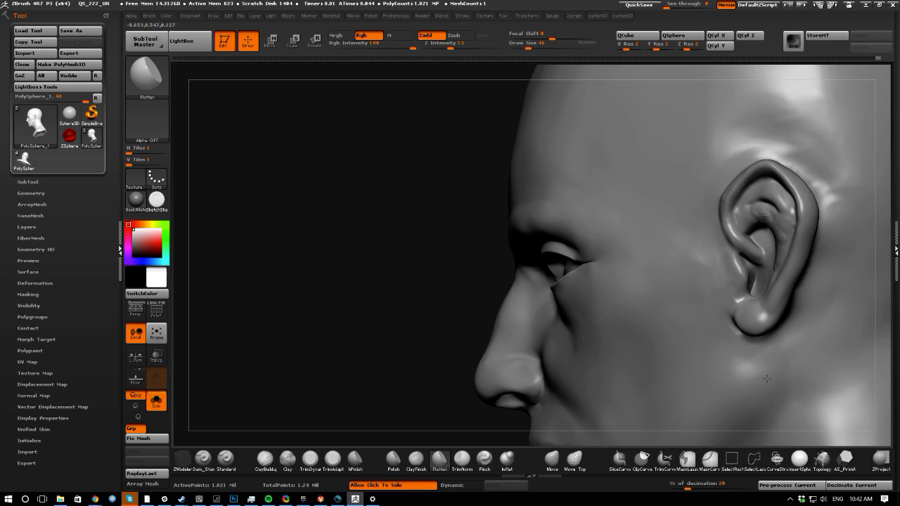
drag(347, 283, 715, 328)
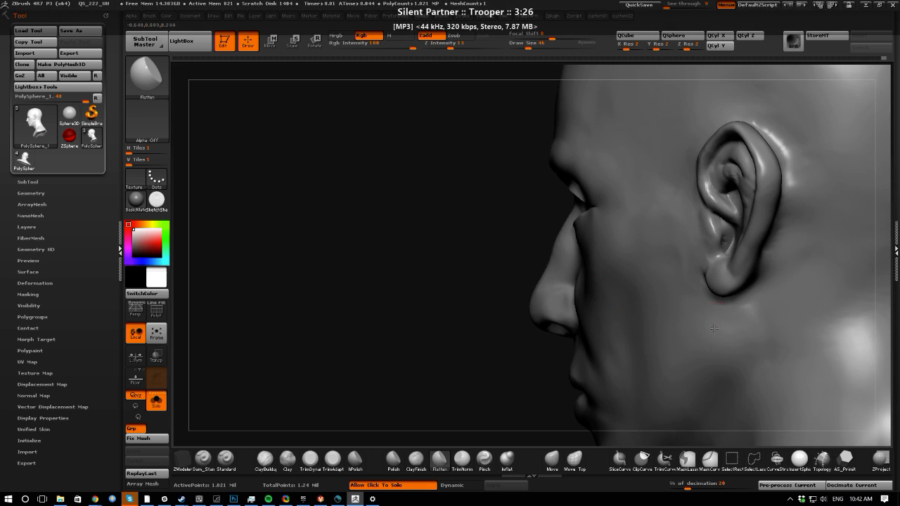
drag(420, 312, 654, 334)
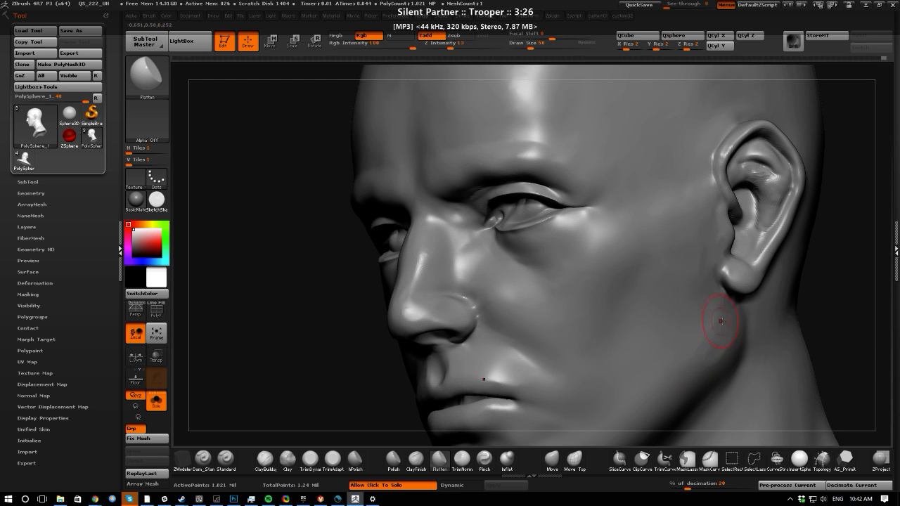
- Smooth the rear jaw, the cheek in front of the ear and the temple
key(shift)
shift+drag(692, 374, 676, 336)
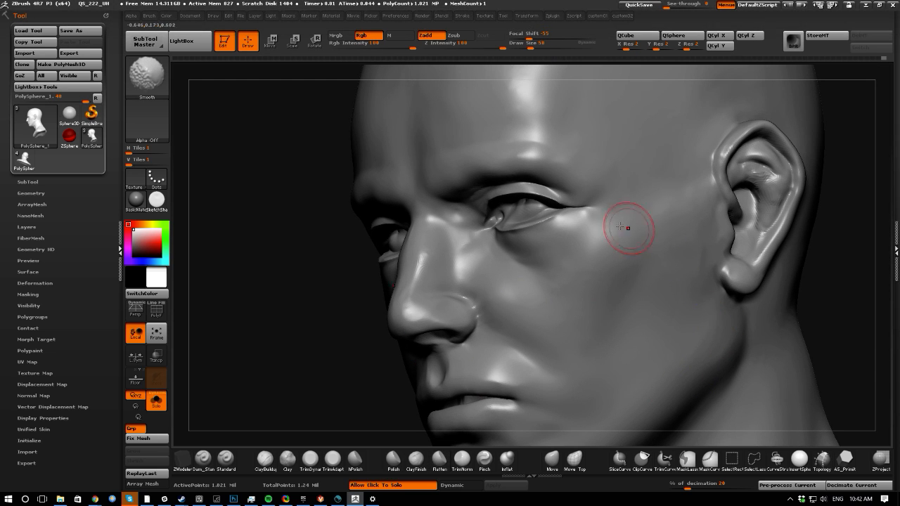
mouse_move(703, 261)
shift+mouse_down()
mouse_move(723, 297)
mouse_move(695, 258)
shift+mouse_up()
shift+drag(700, 175, 682, 138)
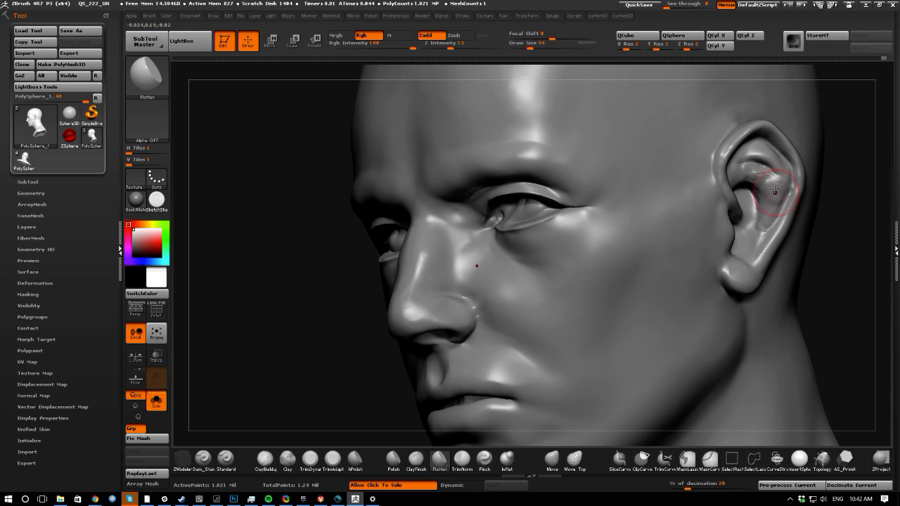
drag(834, 328, 818, 313)
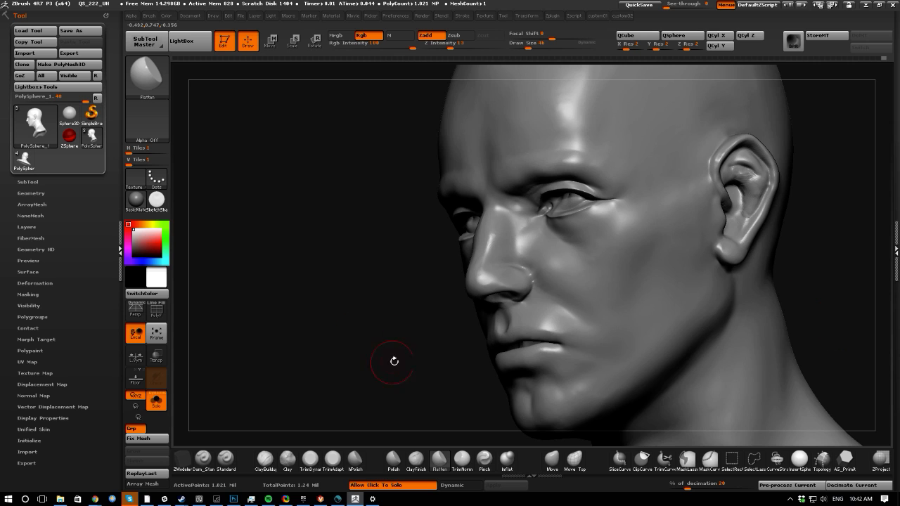
- Refine the earlobe's outline from behind and from the side with the Move brush
mouse_move(394, 360)
mouse_down()
mouse_move(296, 302)
mouse_move(440, 265)
mouse_move(412, 250)
mouse_move(485, 317)
mouse_up()
click(552, 459)
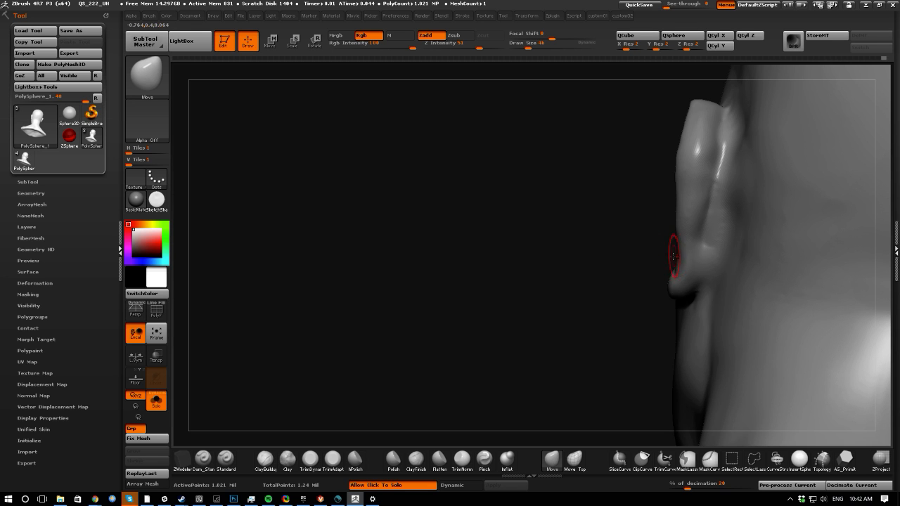
mouse_move(610, 262)
mouse_down()
mouse_move(717, 255)
mouse_move(706, 253)
mouse_up()
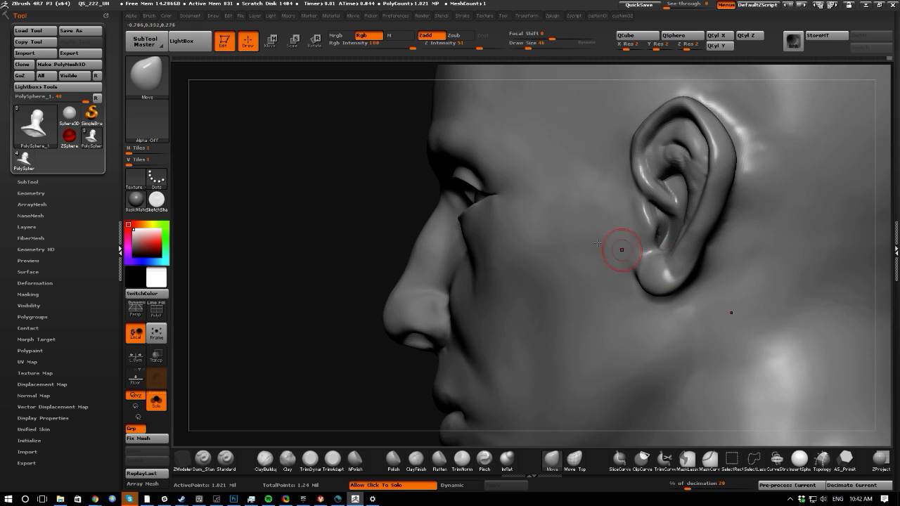
mouse_move(271, 247)
mouse_down()
mouse_move(328, 248)
mouse_move(329, 271)
mouse_up()
- Add volume to the inner ear folds with a smaller Clay brush and smooth the strokes
click(287, 459)
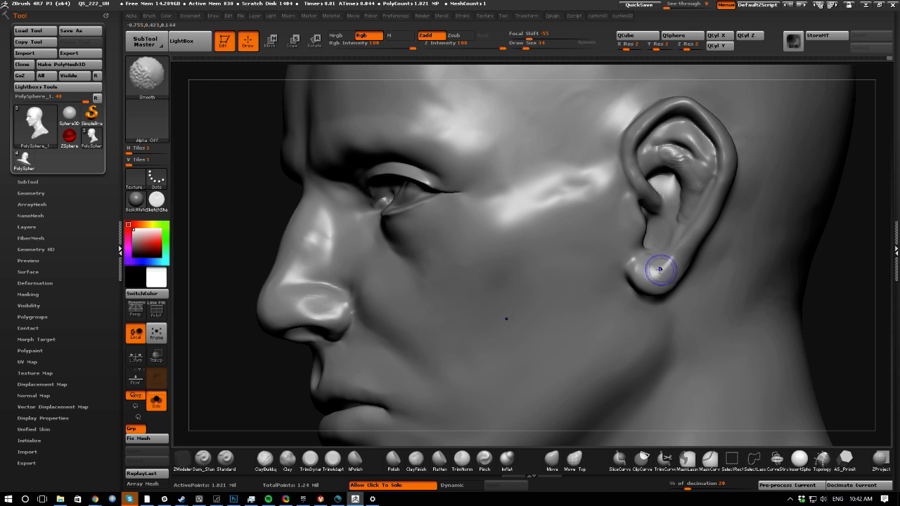
drag(826, 316, 833, 307)
key([)
drag(655, 152, 684, 173)
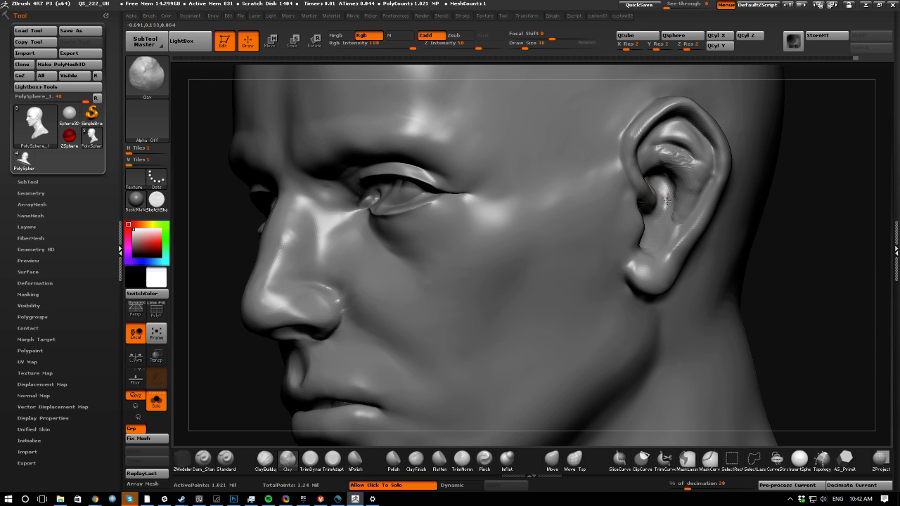
key(shift)
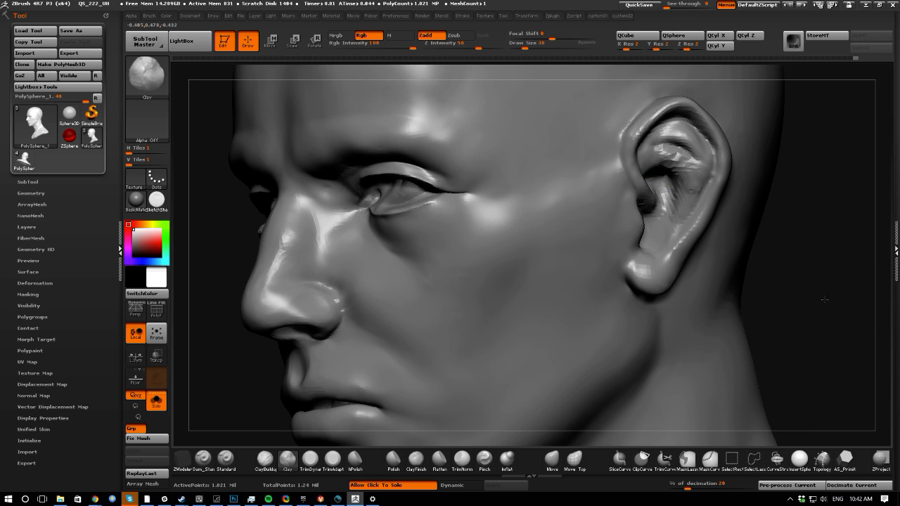
drag(823, 300, 793, 259)
mouse_move(644, 176)
mouse_down()
mouse_move(651, 186)
mouse_move(660, 176)
mouse_move(660, 184)
mouse_move(668, 153)
mouse_move(664, 163)
mouse_up()
- Touch up the cheek beside the nose with a Clay stroke and smooth the area around the nose wing
alt+drag(844, 375, 790, 281)
drag(377, 194, 372, 236)
key(1)
shift+drag(271, 177, 305, 255)
drag(272, 219, 203, 183)
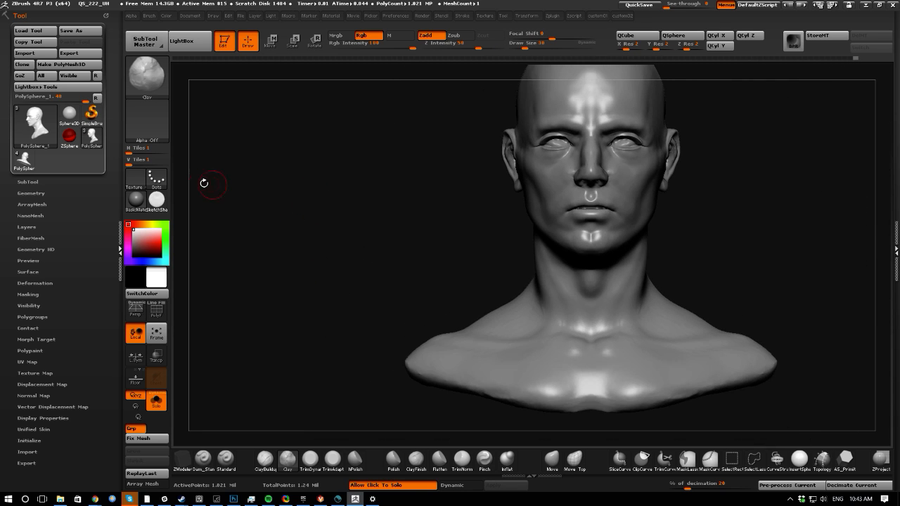
- Freeze the bust's subdivision levels in the geometry settings and check the face at low resolution
click(27, 192)
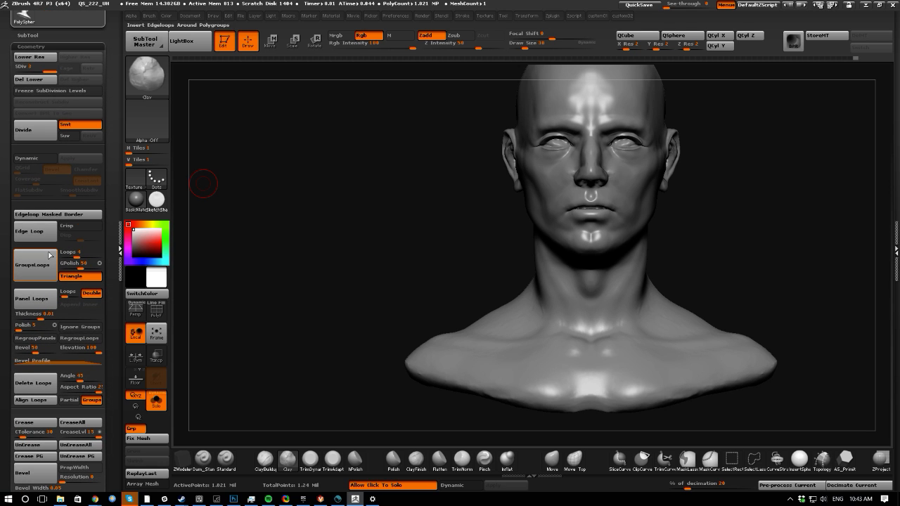
click(43, 90)
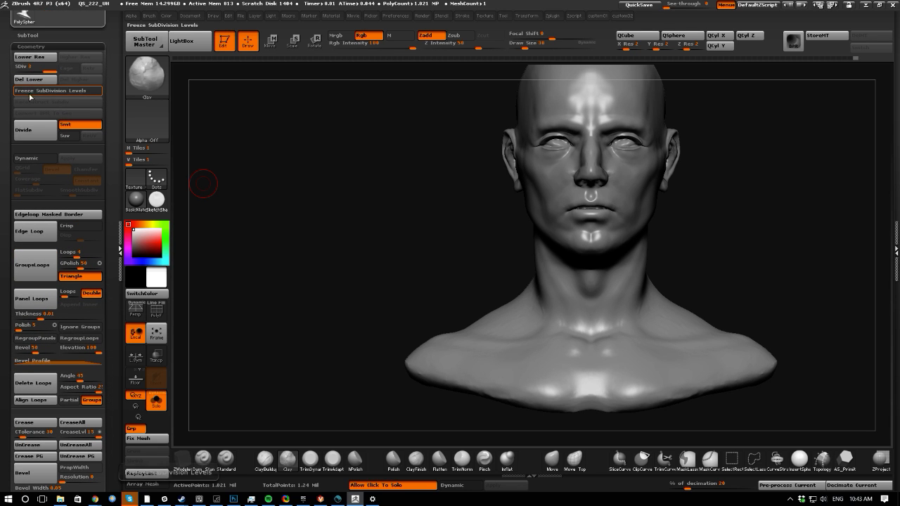
alt+drag(376, 197, 336, 251)
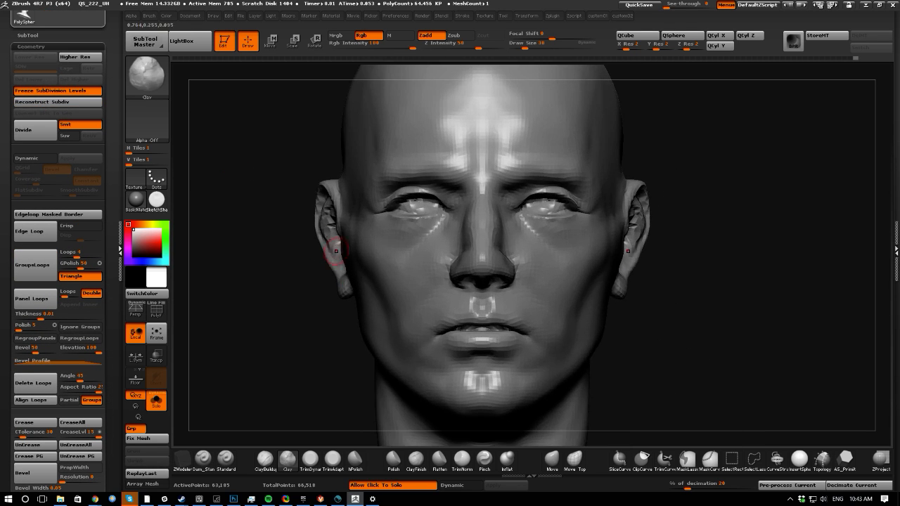
alt+drag(278, 279, 275, 248)
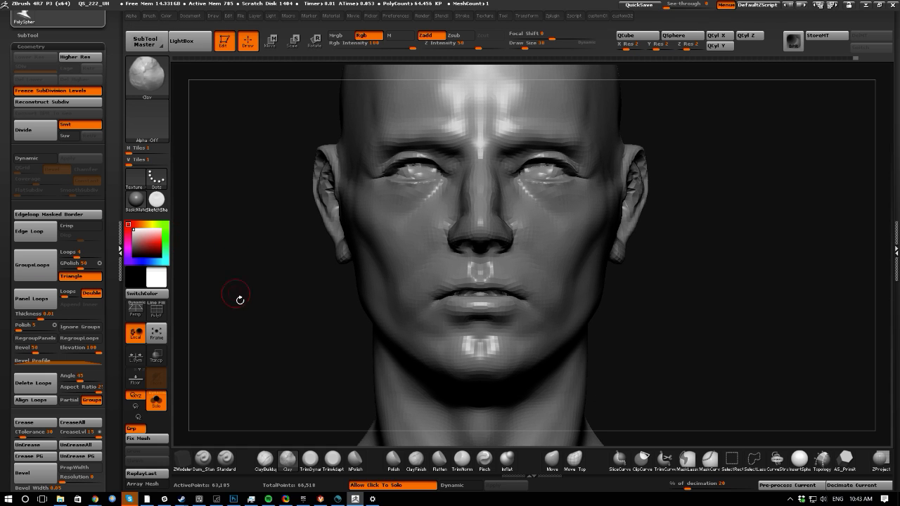
alt+drag(239, 300, 274, 267)
- Try remeshing the bust with ZRemesher at a target polygon count of 5, and undo the remesh
drag(3, 305, 7, 190)
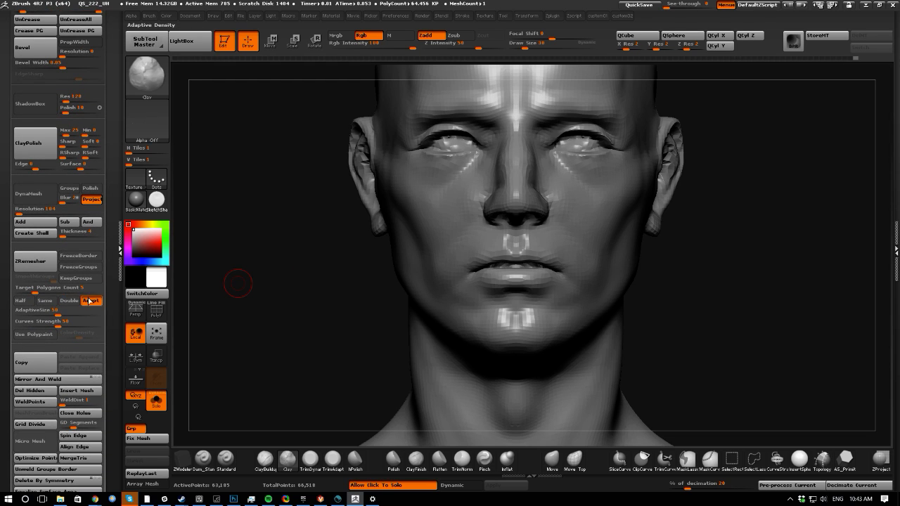
click(22, 267)
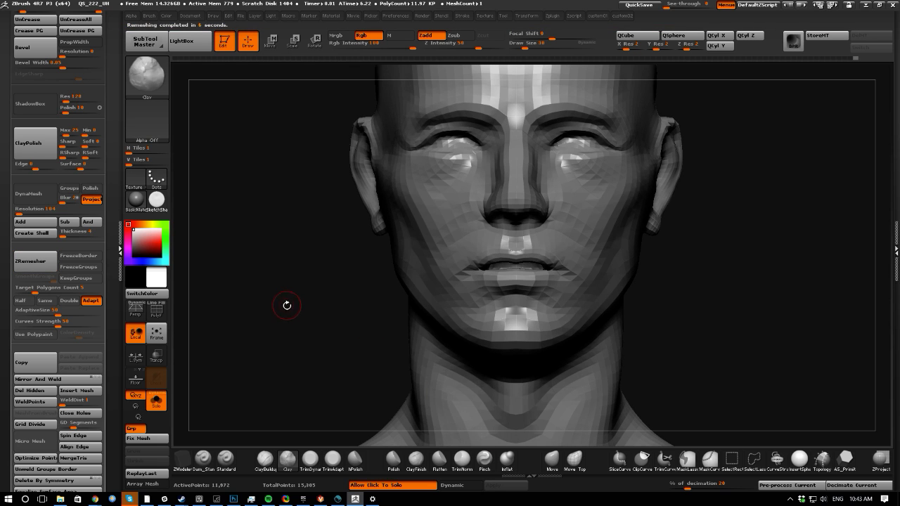
drag(287, 305, 267, 288)
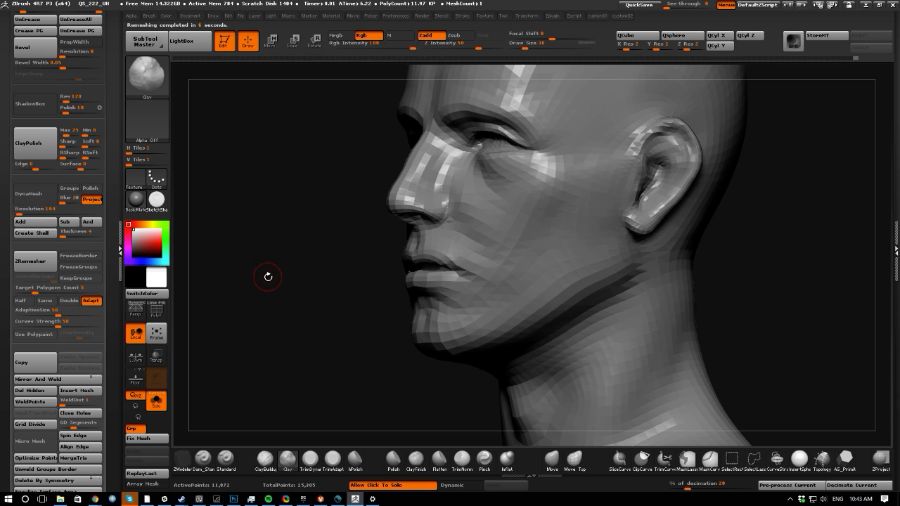
key(ctrl+z)
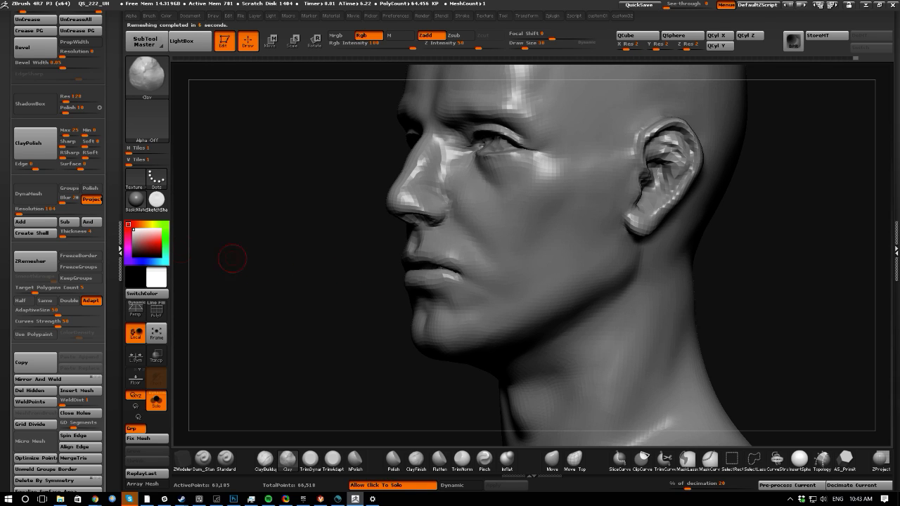
- Set the ZRemesher target polygon count to 11.2
click(36, 292)
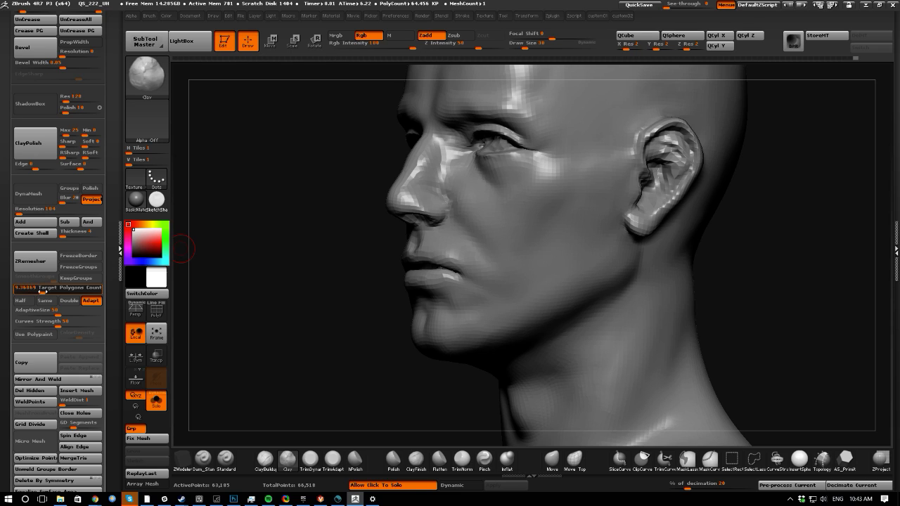
text(11.2)
key(Return)
- Try remeshing the bust with ZRemesher, inspect the gap between the lips, and restore the mesh from before the remesh
click(35, 261)
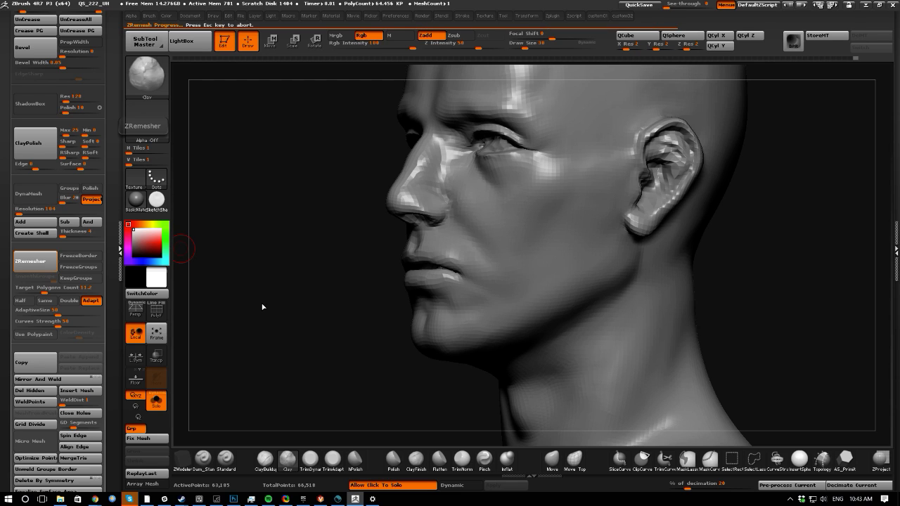
drag(261, 302, 310, 341)
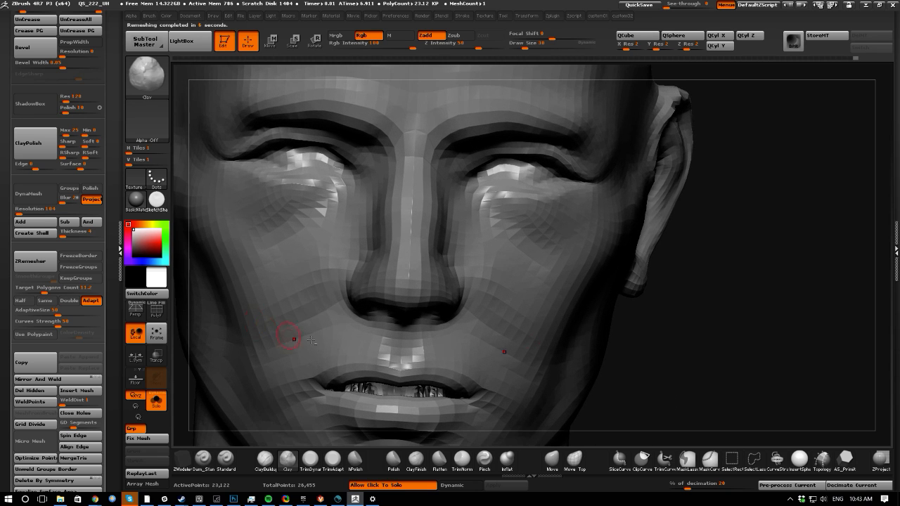
alt+drag(696, 400, 177, 254)
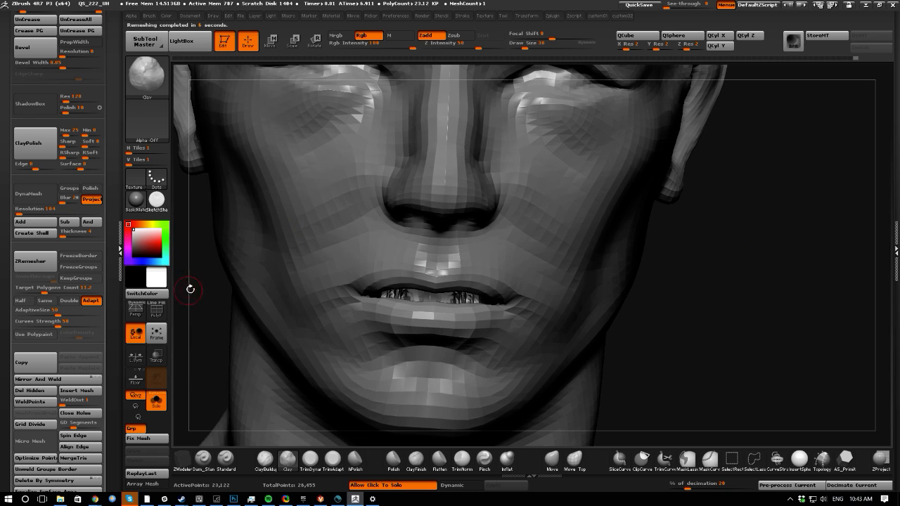
mouse_move(190, 289)
mouse_down()
mouse_move(211, 285)
mouse_move(181, 283)
mouse_up()
mouse_move(285, 221)
ctrl+shift+mouse_down()
mouse_move(338, 330)
mouse_move(322, 324)
ctrl+shift+mouse_up()
mouse_move(239, 310)
mouse_down()
mouse_move(279, 321)
mouse_move(256, 275)
mouse_move(270, 274)
mouse_move(263, 253)
mouse_move(251, 260)
mouse_move(246, 187)
mouse_move(221, 195)
mouse_up()
ctrl+shift+click(228, 213)
drag(233, 227, 205, 204)
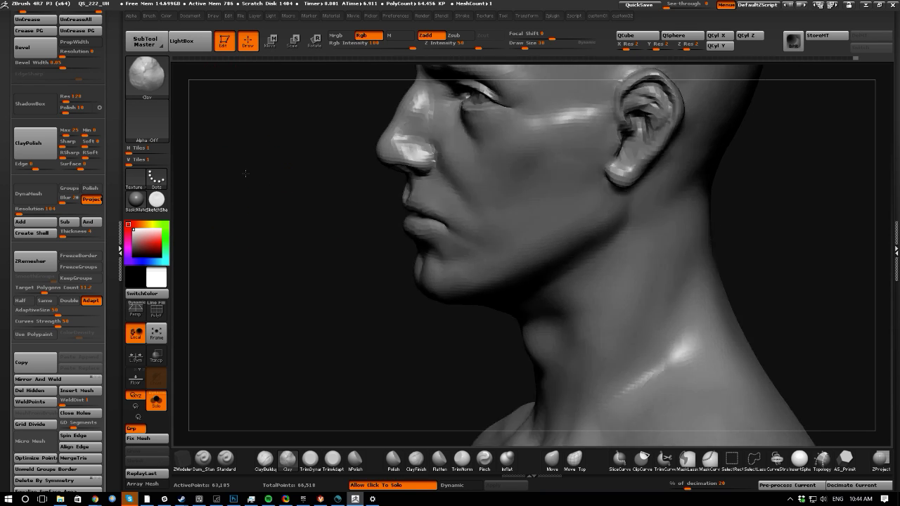
- Hide the lips and surrounding skin, and smooth the exposed inner mouth geometry
mouse_move(324, 164)
ctrl+shift+mouse_down()
mouse_move(449, 260)
mouse_move(291, 235)
mouse_move(240, 272)
mouse_move(243, 199)
mouse_move(271, 194)
ctrl+shift+mouse_up()
ctrl+shift+click(240, 272)
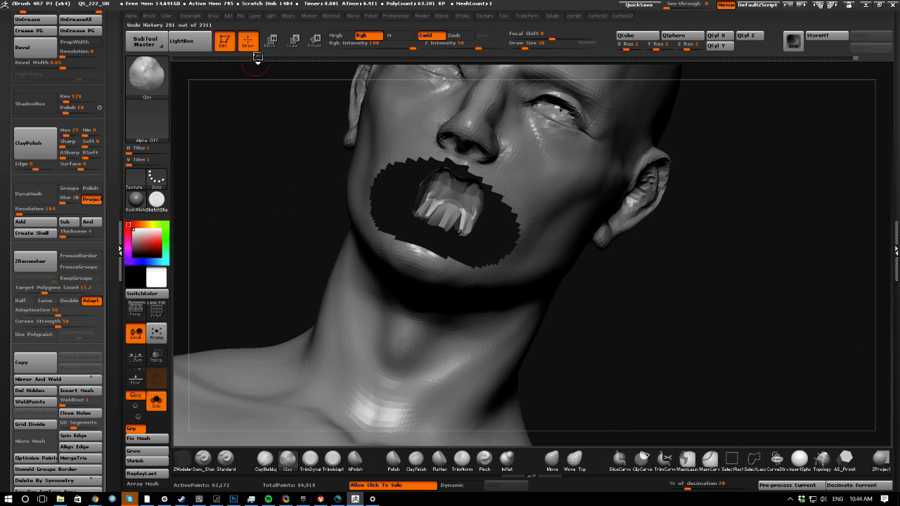
mouse_move(422, 279)
mouse_down()
mouse_move(441, 204)
mouse_move(430, 204)
mouse_move(443, 211)
mouse_up()
drag(261, 171, 431, 223)
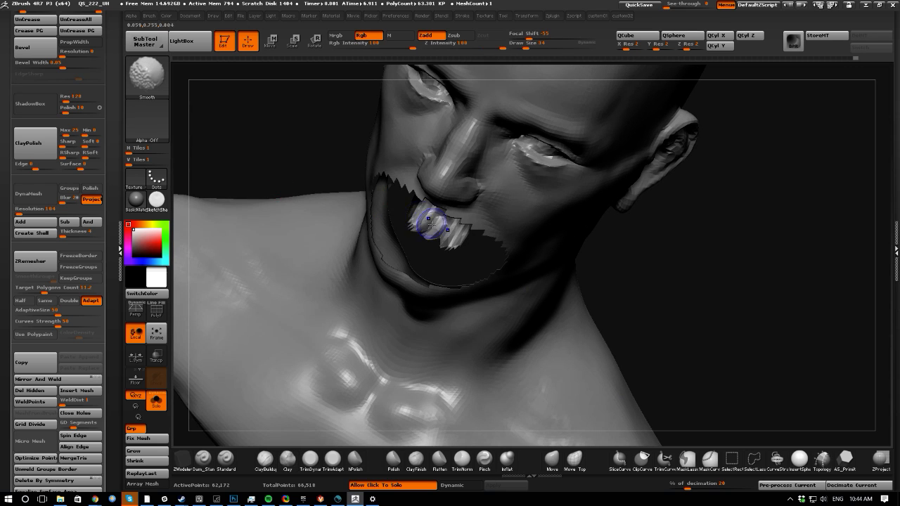
ctrl+shift+click(263, 148)
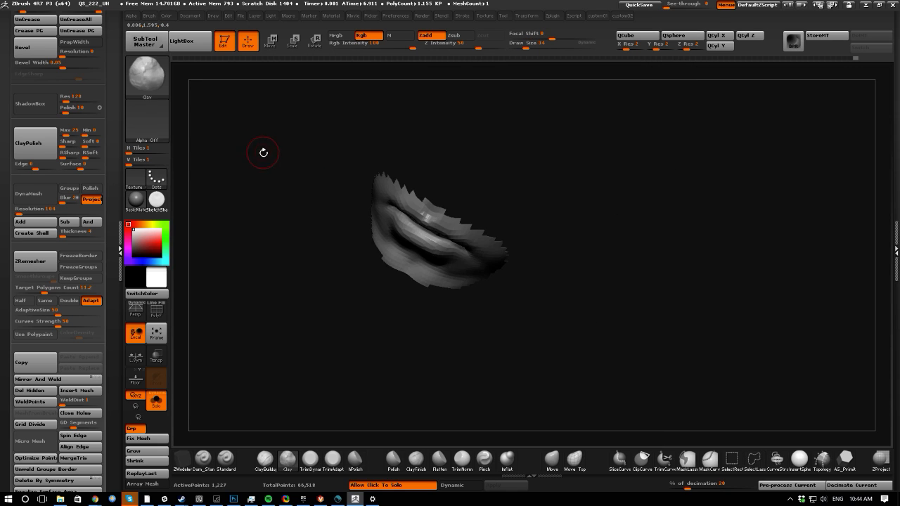
ctrl+shift+click(252, 152)
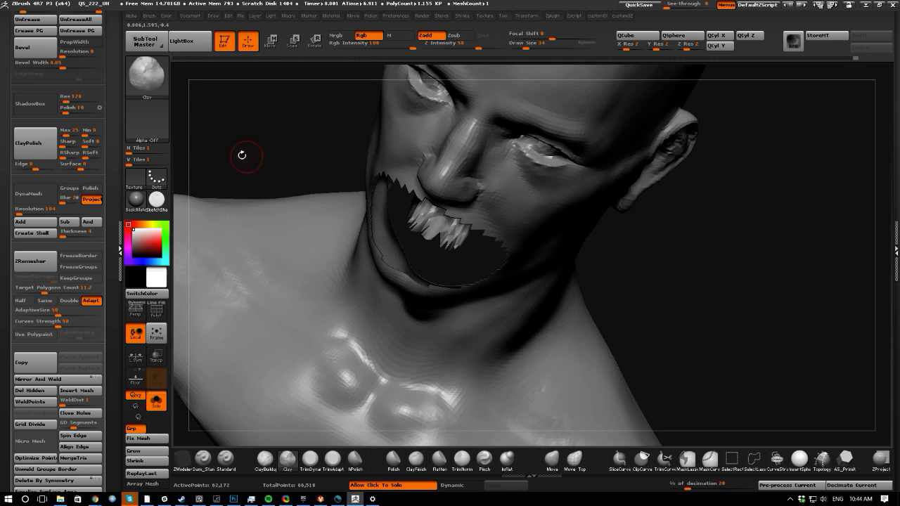
- Grow the visible surface around the mouth opening twice, and unhide the whole bust
click(134, 450)
click(134, 450)
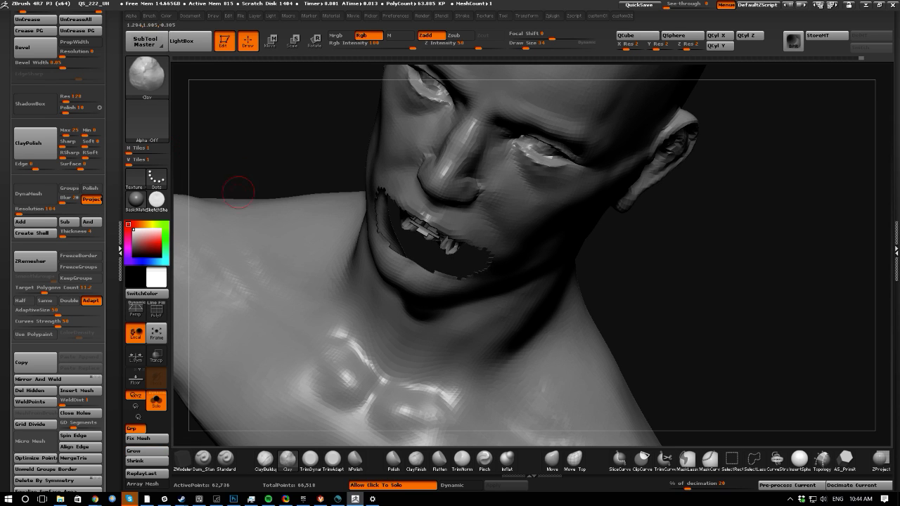
drag(237, 185, 394, 282)
ctrl+shift+click(458, 316)
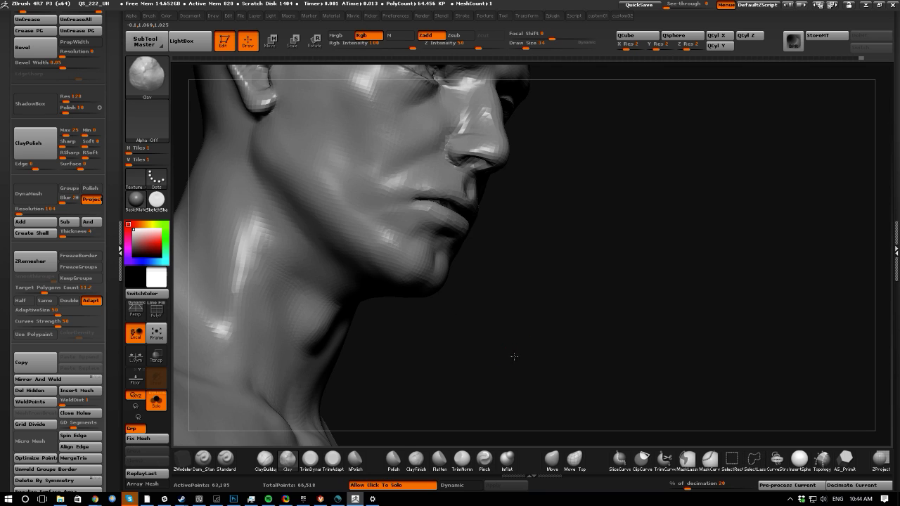
drag(457, 316, 438, 255)
drag(275, 215, 191, 191)
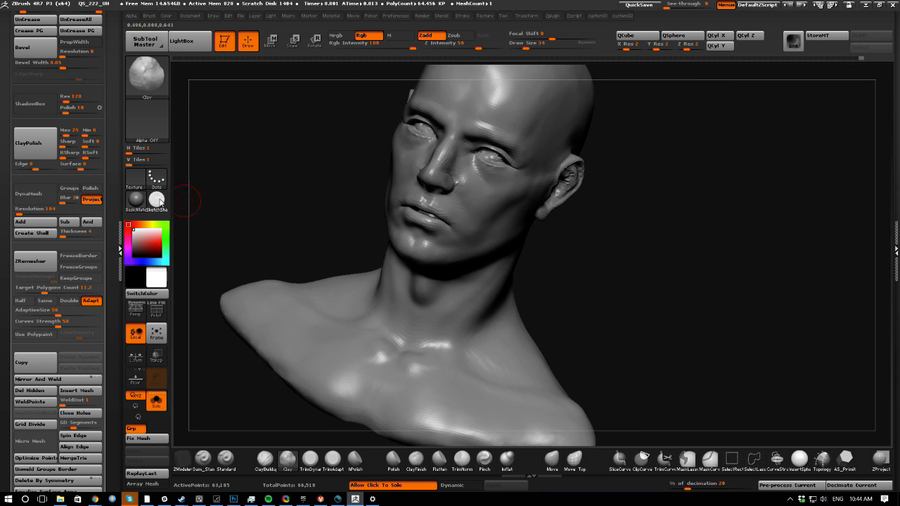
- Remesh the bust with ZRemesher at a target polygon count of 11.2 and check the lips and profile
click(39, 268)
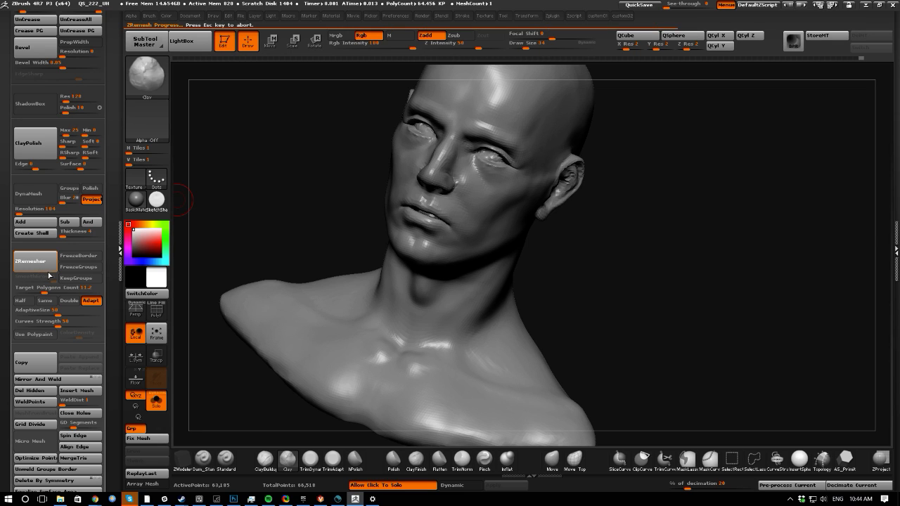
mouse_move(281, 207)
alt+mouse_down()
mouse_move(317, 241)
mouse_move(260, 215)
mouse_move(228, 213)
alt+mouse_up()
scroll(29, 169, up, 10)
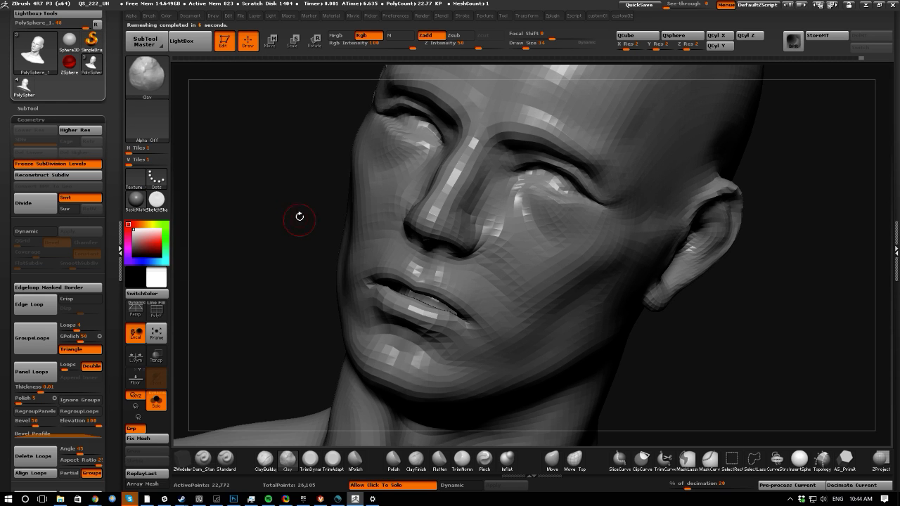
drag(263, 225, 239, 219)
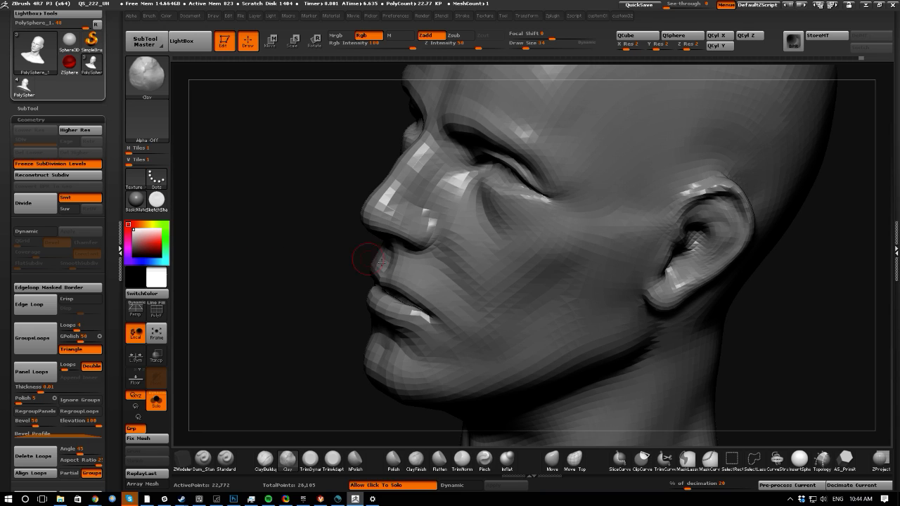
- Unfreeze the subdivision levels to bring the sculpted detail back onto the remeshed bust, and briefly check its wireframe
click(58, 163)
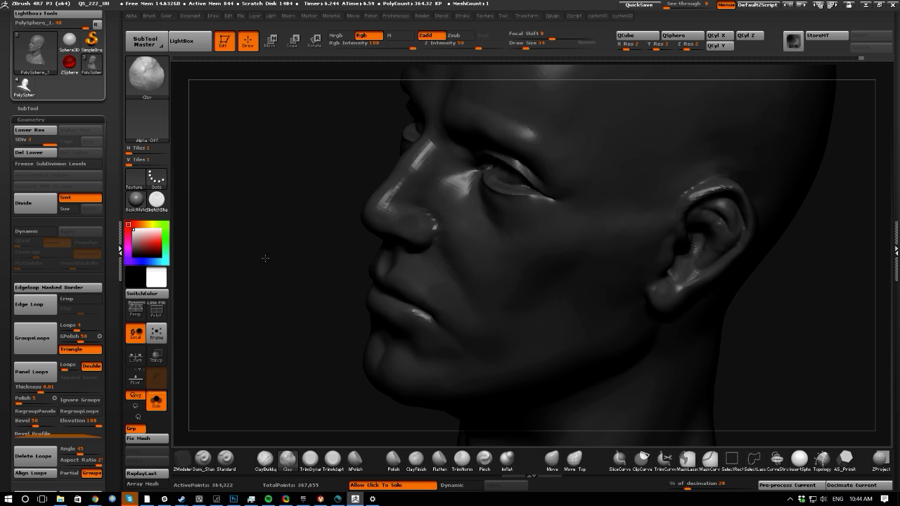
drag(263, 257, 469, 194)
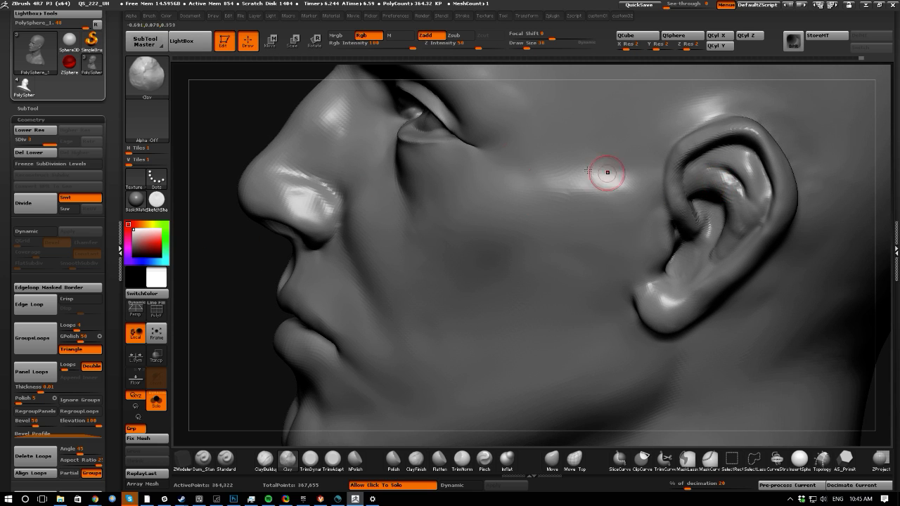
click(156, 310)
click(156, 309)
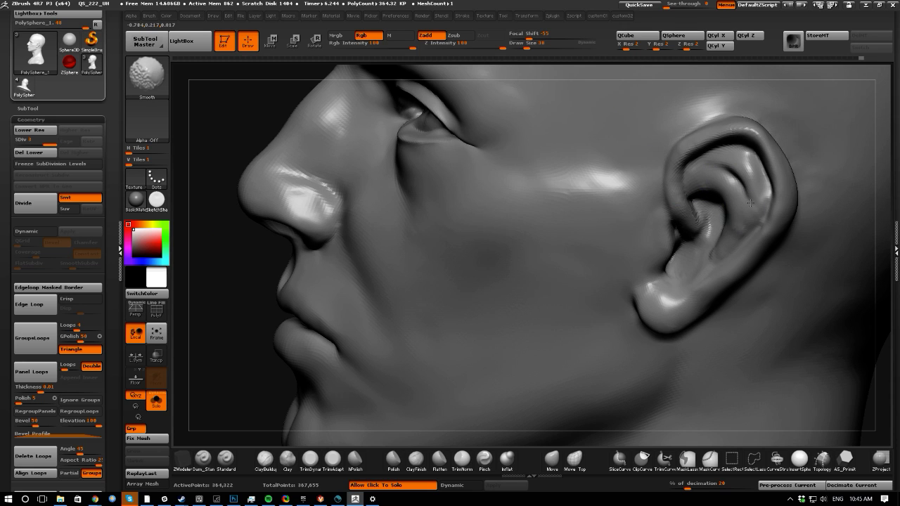
- Add volume to the side of the nose with a larger Clay brush and smooth the nose wing
drag(247, 245, 320, 224)
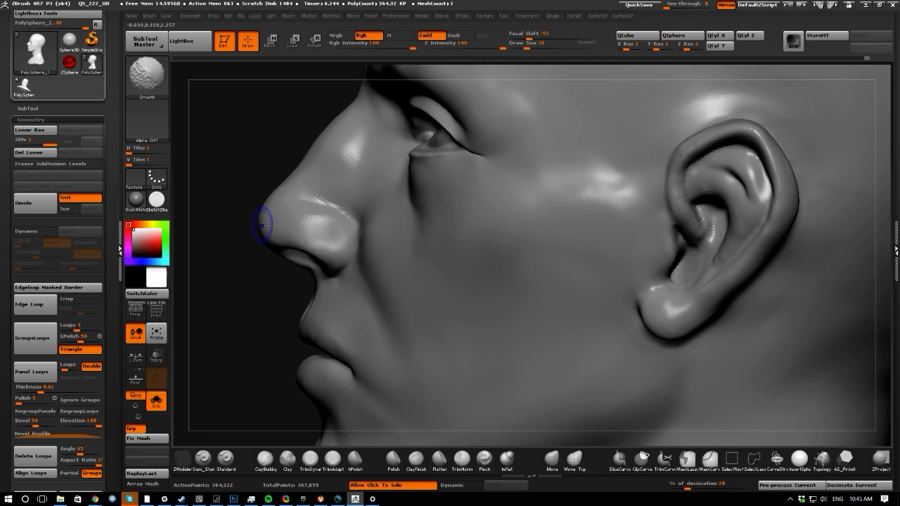
click(284, 460)
key(b)
click(302, 222)
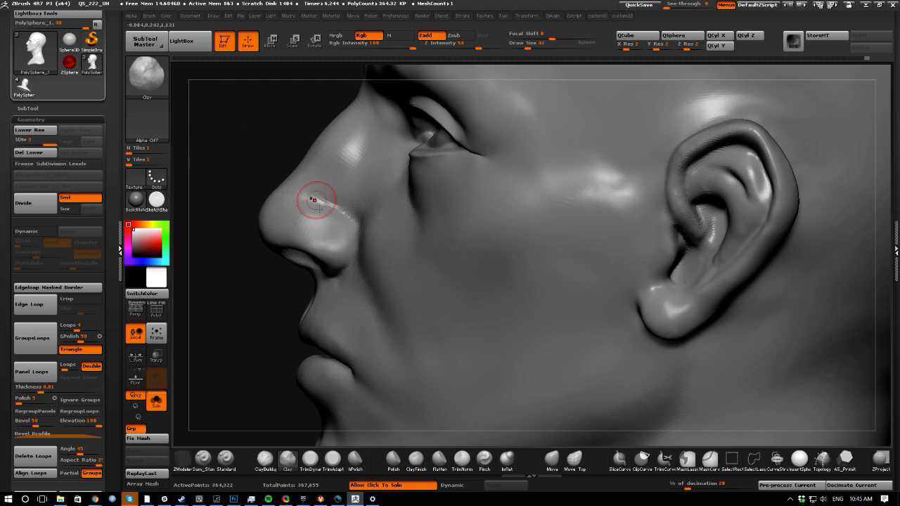
shift+drag(322, 241, 326, 236)
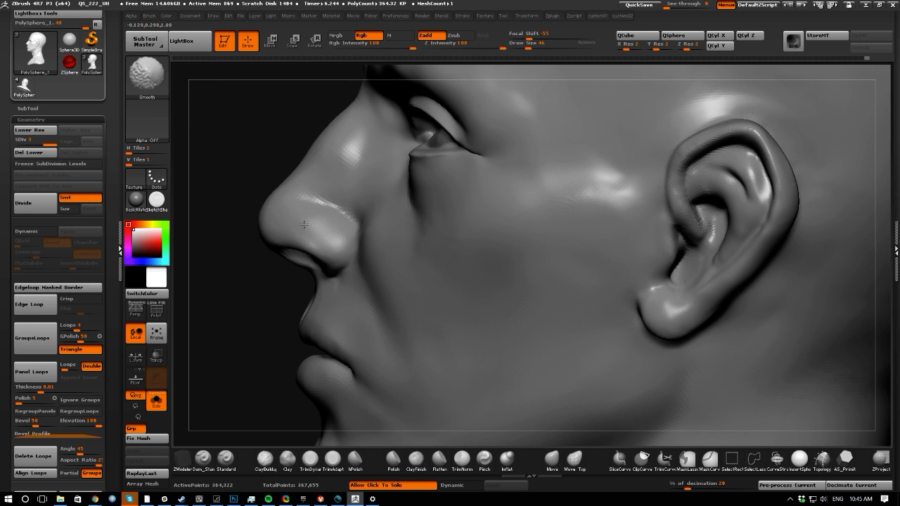
- Smooth the surface beneath the chin from a low view
mouse_move(251, 275)
alt+mouse_down()
mouse_move(227, 260)
mouse_move(548, 355)
mouse_move(572, 350)
mouse_move(498, 277)
mouse_move(229, 242)
mouse_move(351, 305)
alt+mouse_up()
shift+drag(402, 362, 403, 373)
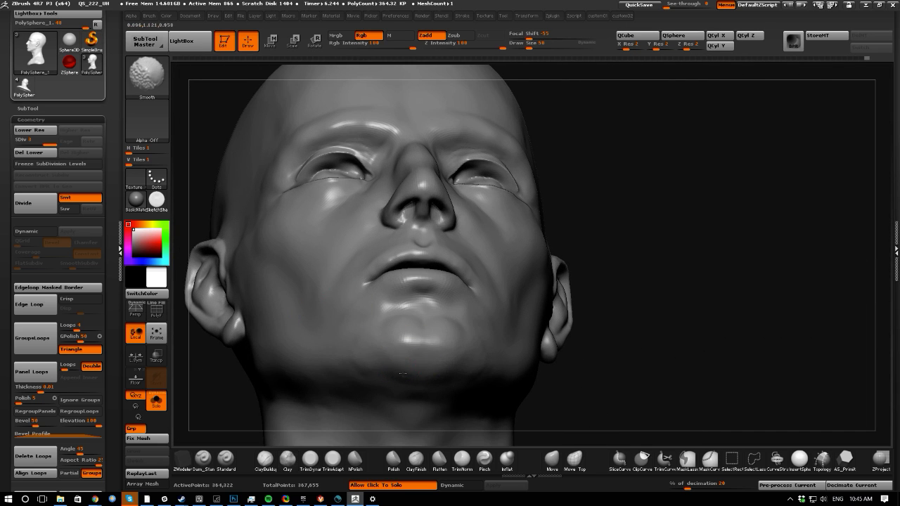
alt+drag(591, 380, 633, 250)
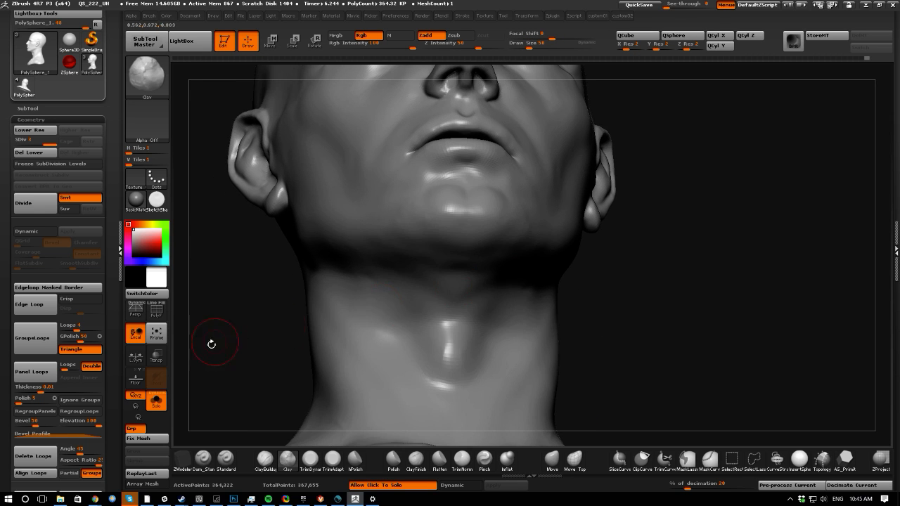
- Flatten the underside of the jaw with the Flatten brush, working from below and from the side
click(439, 458)
drag(239, 366, 372, 285)
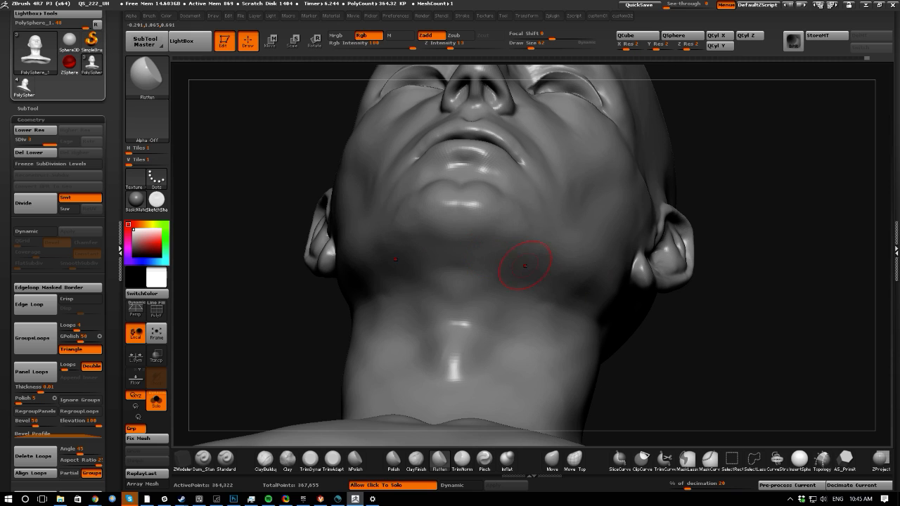
drag(794, 345, 597, 291)
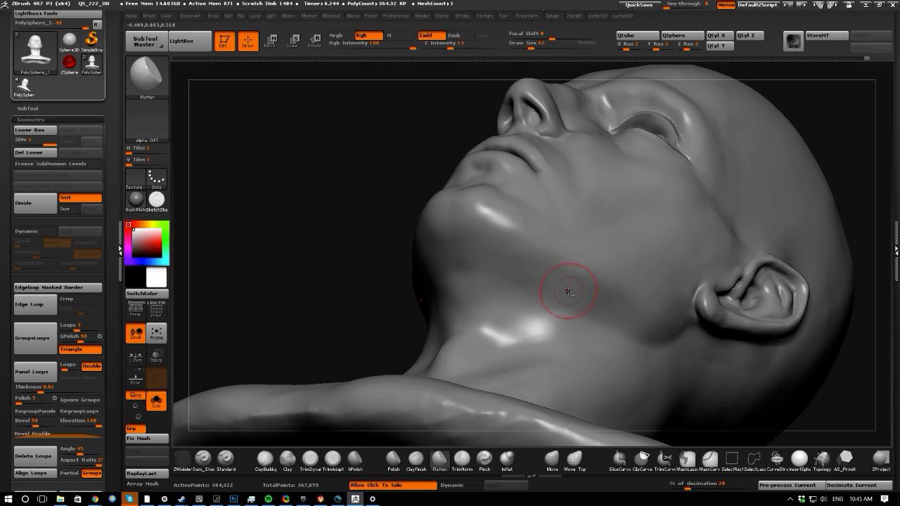
drag(326, 232, 504, 262)
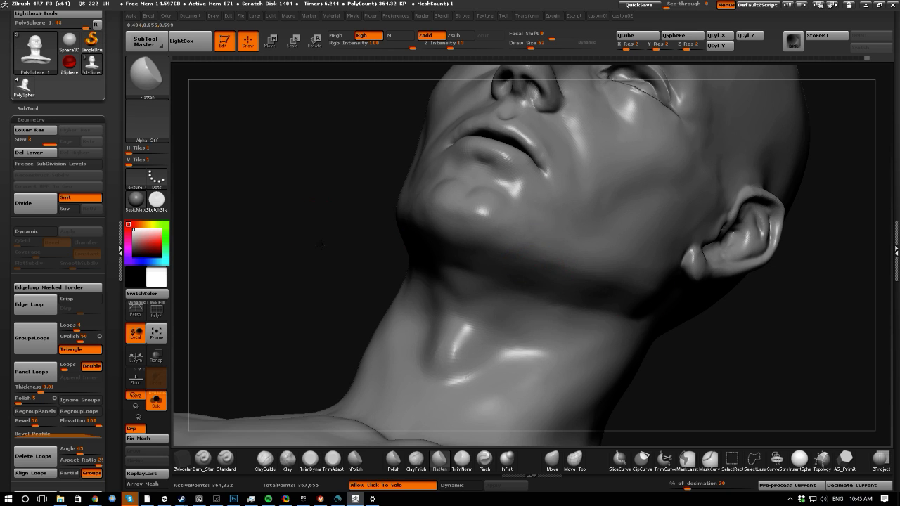
- Flatten and smooth the chin and jawline with the Flatten and Smooth brushes, working from below and from the side
drag(320, 245, 457, 241)
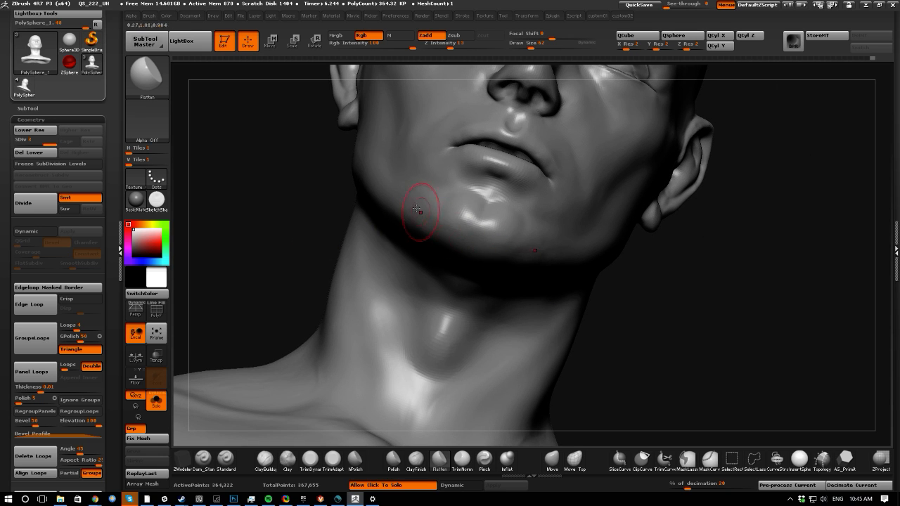
mouse_move(418, 209)
mouse_down()
mouse_move(471, 223)
mouse_move(463, 231)
mouse_up()
drag(246, 219, 295, 211)
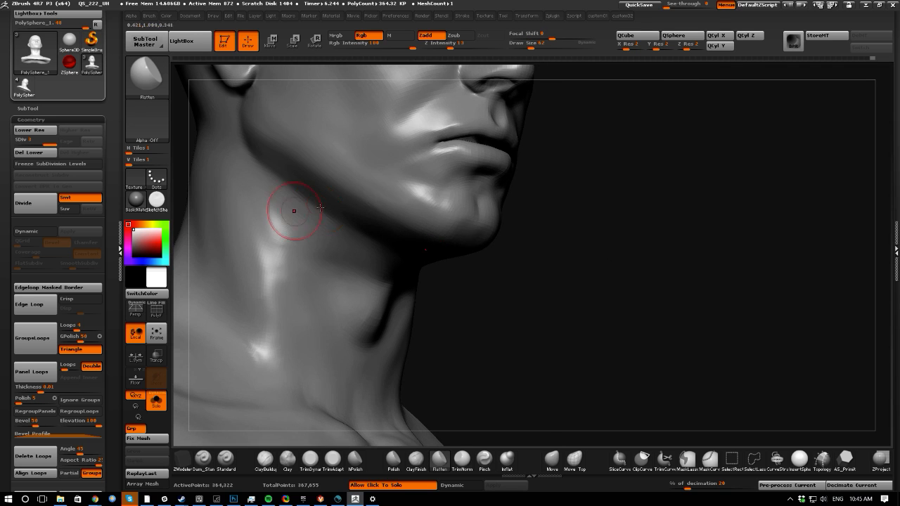
mouse_move(464, 214)
shift+mouse_down()
mouse_move(500, 221)
mouse_move(488, 204)
shift+mouse_up()
mouse_move(599, 274)
alt+mouse_down()
mouse_move(612, 341)
mouse_move(589, 333)
alt+mouse_up()
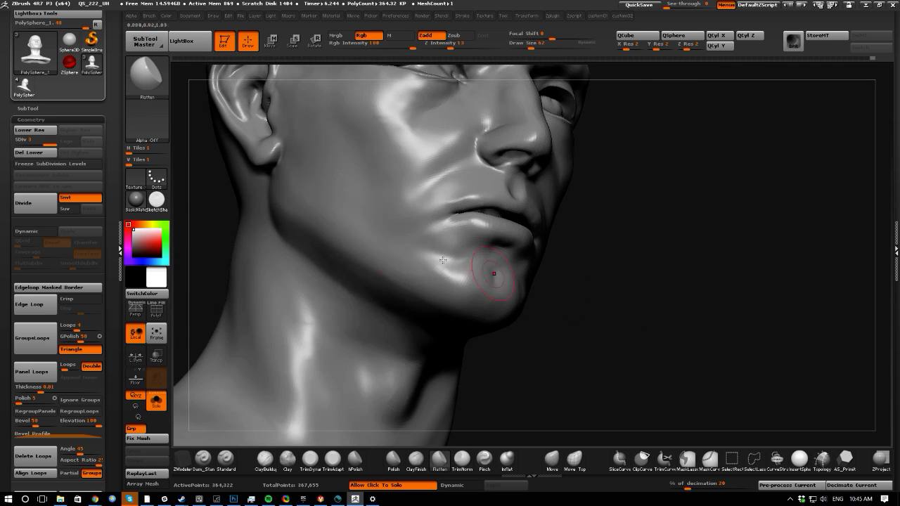
key(shift)
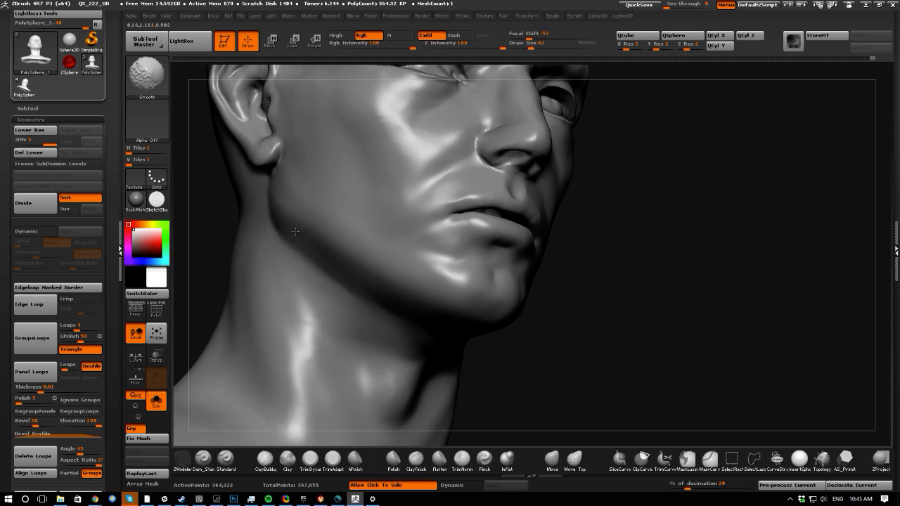
mouse_move(590, 373)
alt+mouse_down()
mouse_move(556, 338)
mouse_move(464, 302)
alt+mouse_up()
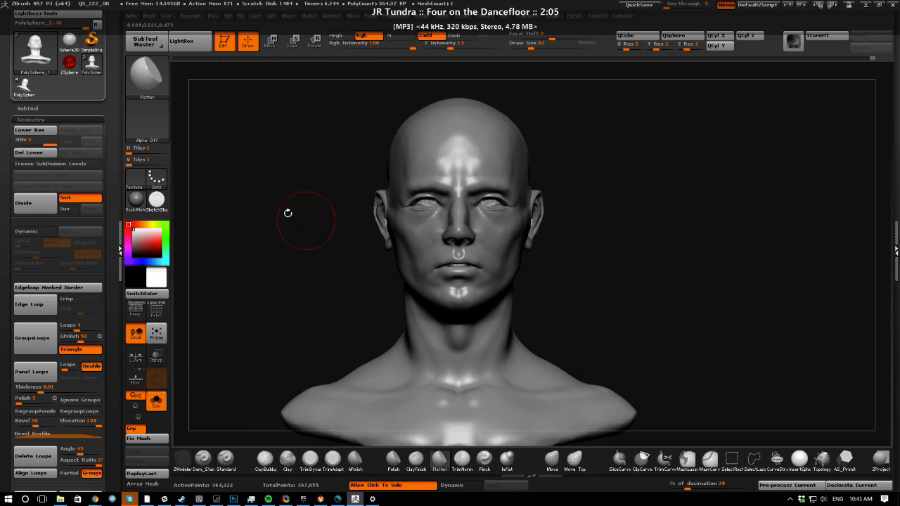
- Flatten the side of the head above the ear with the Flatten brush
mouse_move(241, 218)
alt+mouse_down()
mouse_move(245, 243)
mouse_move(231, 223)
mouse_move(219, 230)
mouse_move(239, 242)
mouse_move(252, 302)
alt+mouse_up()
drag(241, 271, 257, 302)
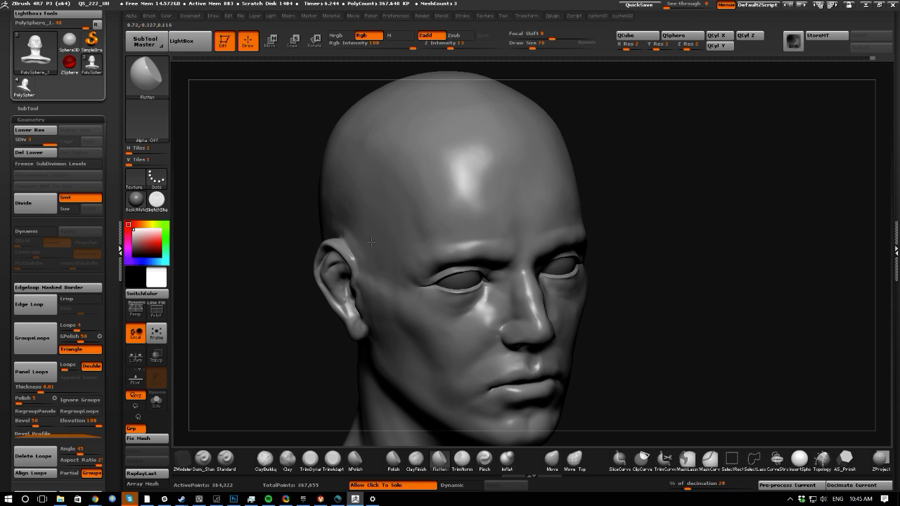
drag(358, 235, 355, 246)
drag(279, 199, 330, 207)
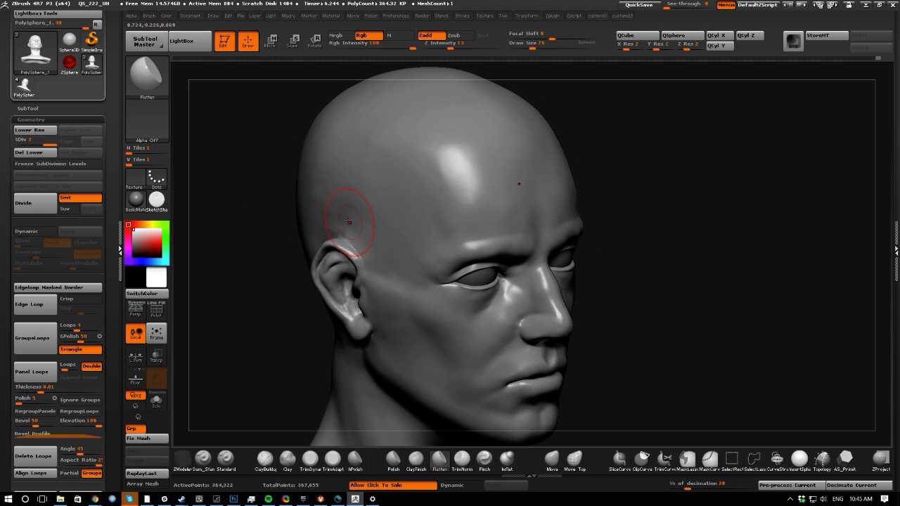
drag(264, 202, 237, 253)
drag(530, 391, 528, 393)
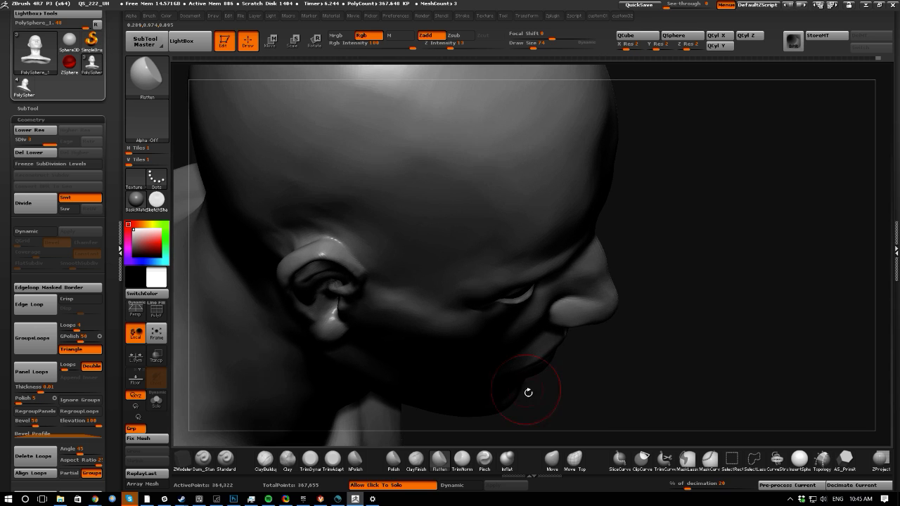
- Mask the small areas beside the inner eye corners with MaskPen, trim and soften the mask, and invert it
drag(587, 405, 295, 267)
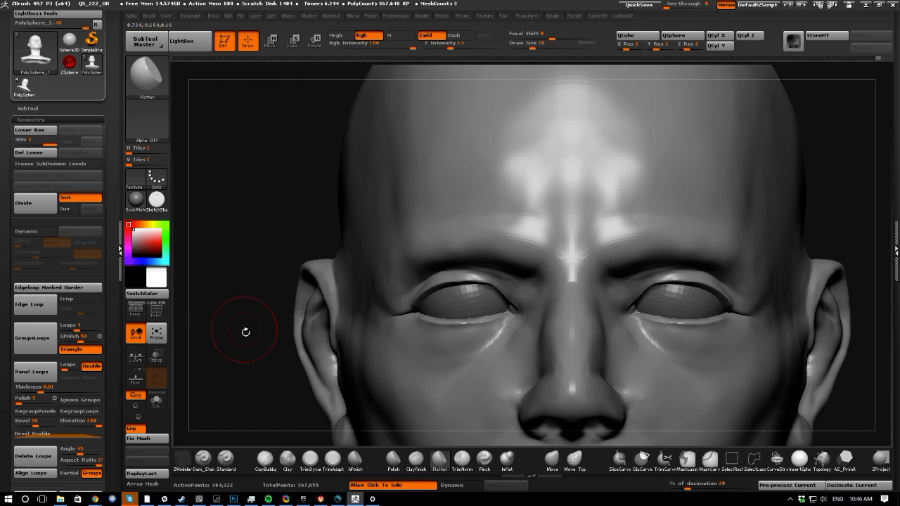
drag(245, 332, 295, 348)
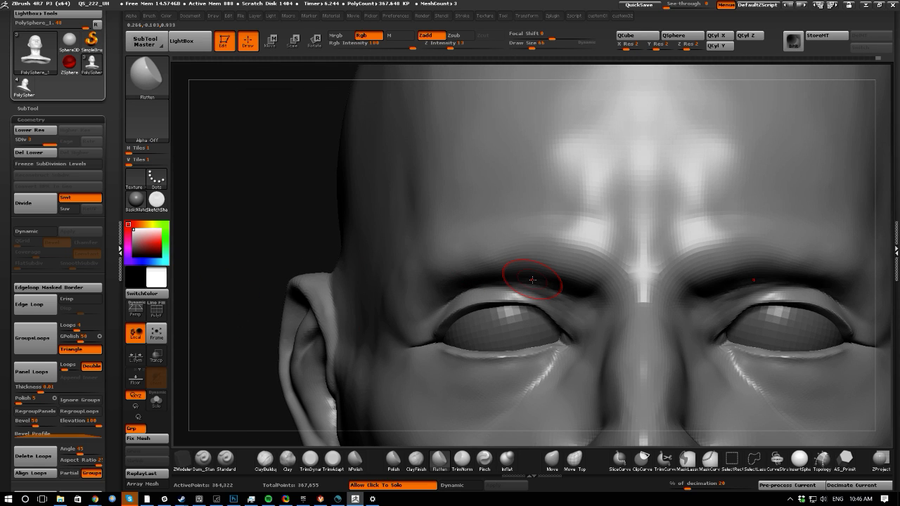
key(ctrl)
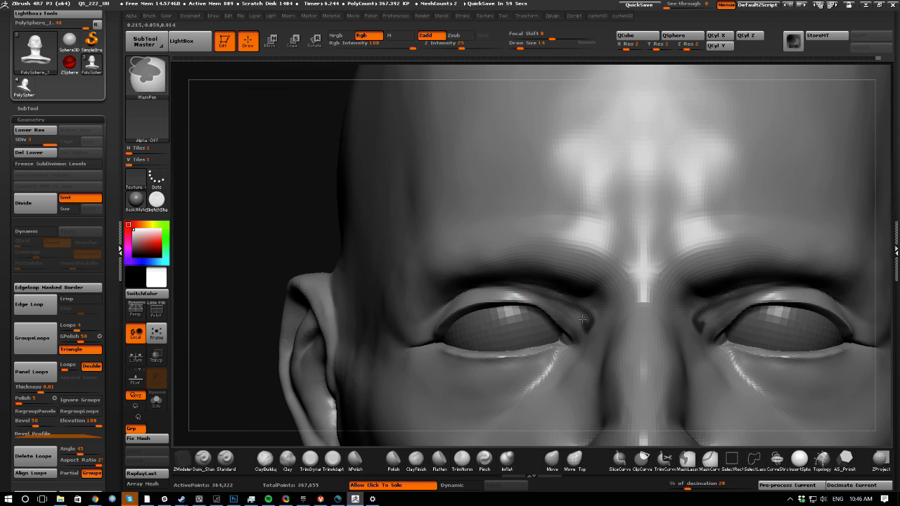
mouse_move(582, 320)
ctrl+mouse_down()
mouse_move(563, 304)
mouse_move(590, 313)
mouse_move(560, 312)
ctrl+mouse_up()
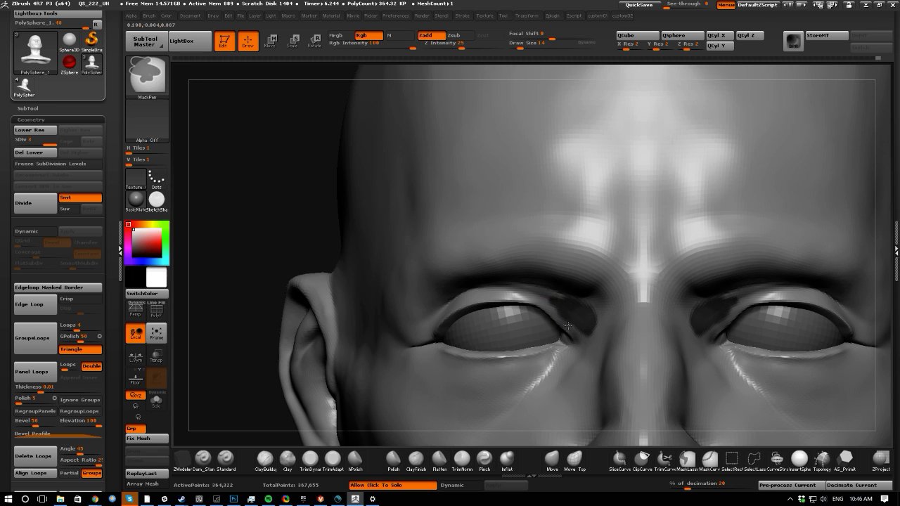
ctrl+alt+drag(562, 310, 549, 296)
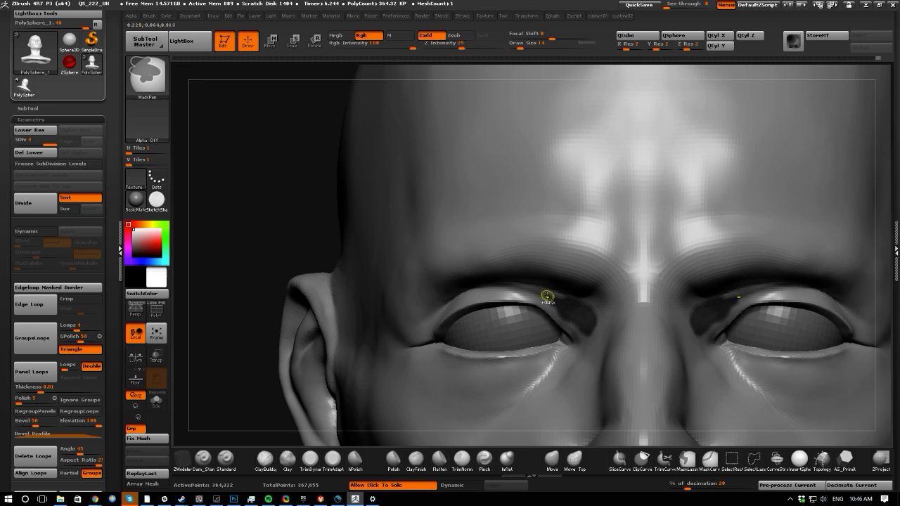
ctrl+click(581, 316)
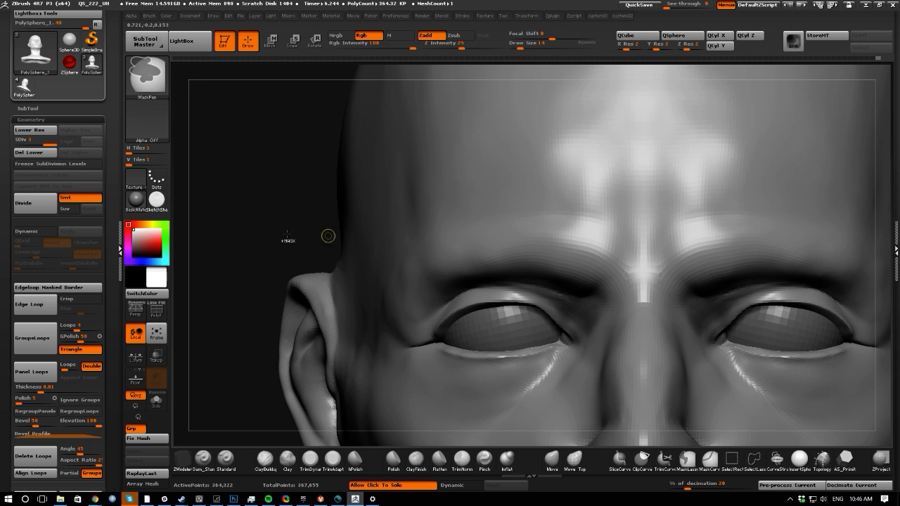
ctrl+click(257, 236)
- Shift the inner eye corner area with the transpose Move tool from the side, and return to sculpting with a larger Flatten brush
mouse_move(255, 237)
mouse_down()
mouse_move(295, 232)
mouse_move(285, 79)
mouse_up()
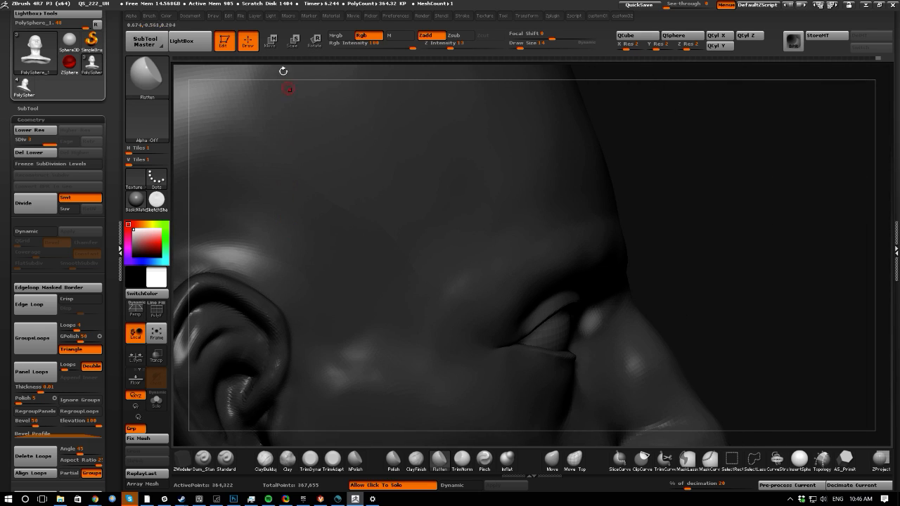
key(w)
mouse_move(589, 320)
shift+mouse_down()
mouse_move(676, 322)
mouse_move(629, 322)
shift+mouse_up()
drag(666, 437, 649, 436)
drag(622, 323, 582, 338)
click(242, 44)
ctrl+click(706, 359)
key(])
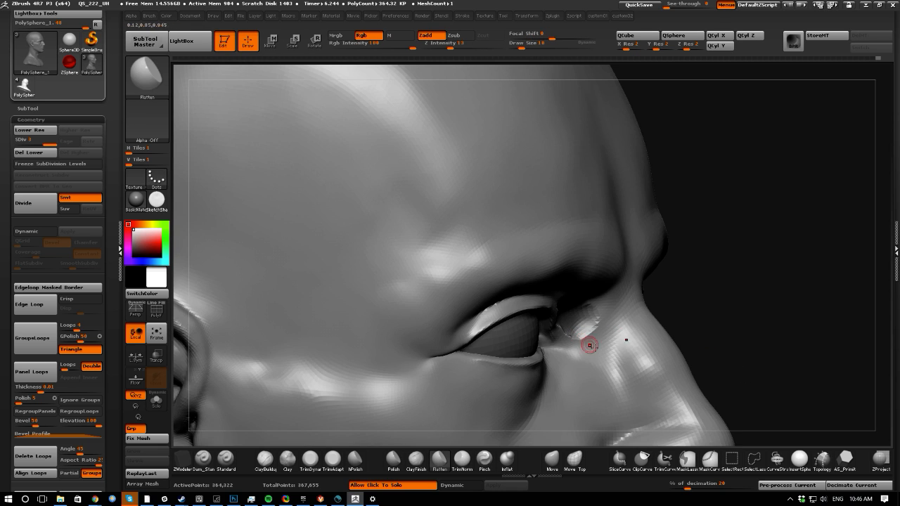
- Mask the upper eyelids from the outer to the inner corners with MaskPen, redoing the first stroke
mouse_move(741, 354)
mouse_down()
mouse_move(555, 358)
mouse_move(583, 340)
mouse_move(556, 307)
mouse_up()
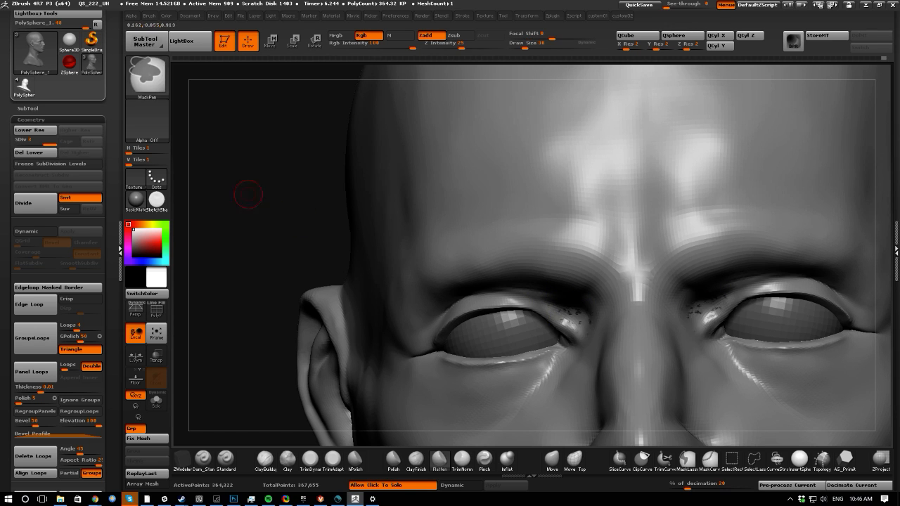
drag(245, 195, 277, 203)
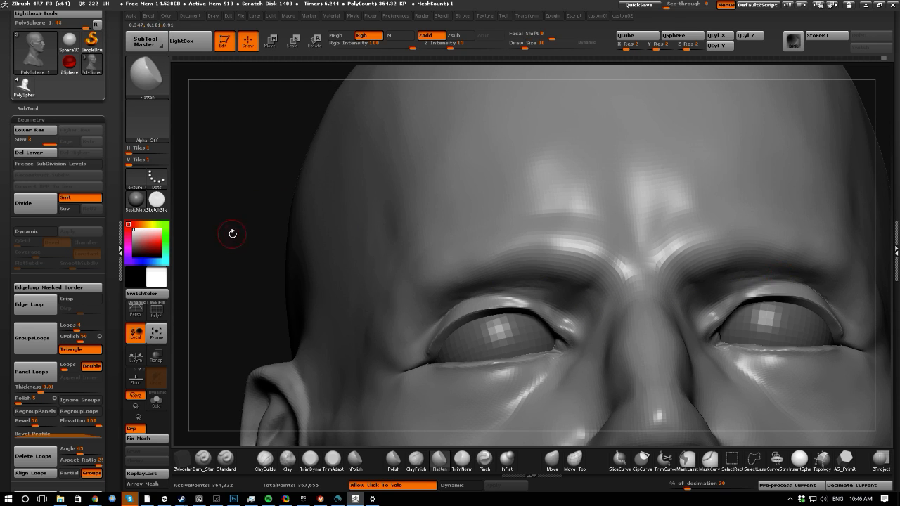
drag(232, 233, 203, 268)
drag(239, 324, 276, 307)
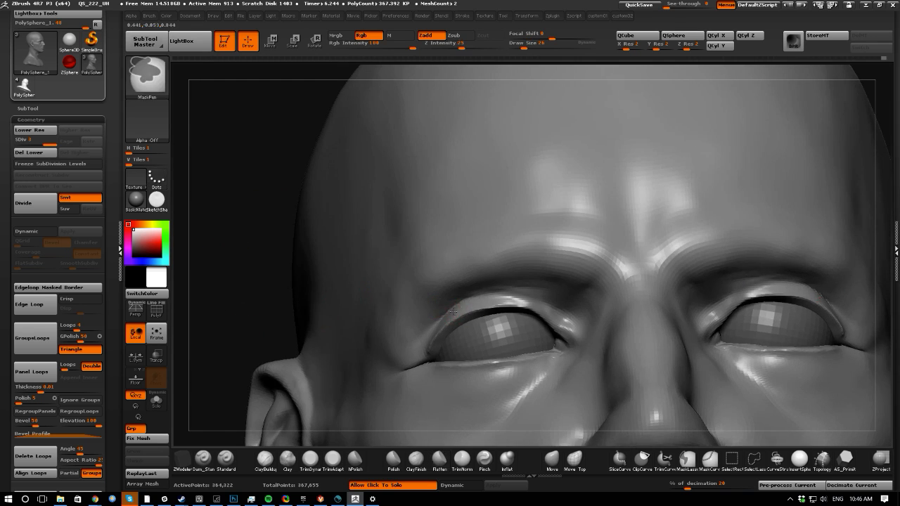
ctrl+drag(458, 308, 565, 325)
key(ctrl+z)
ctrl+drag(444, 330, 492, 308)
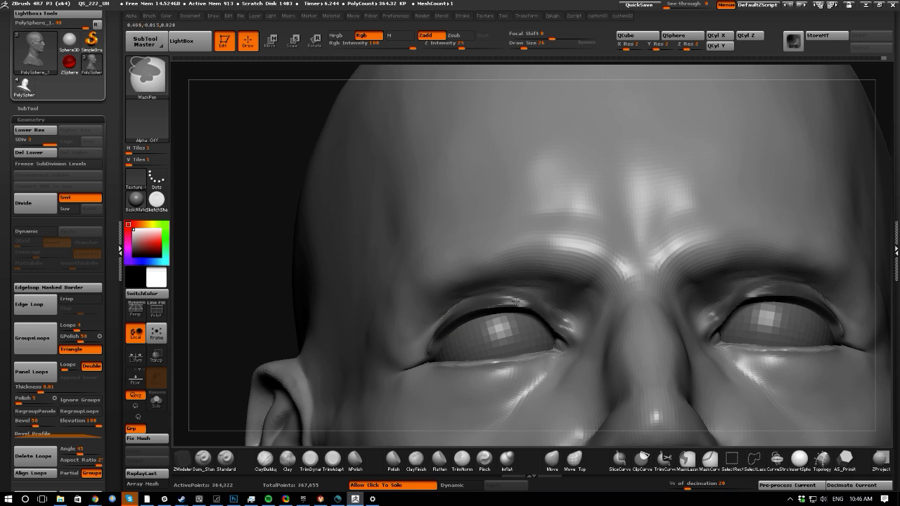
mouse_move(440, 333)
ctrl+mouse_down()
mouse_move(449, 317)
mouse_move(563, 323)
ctrl+mouse_up()
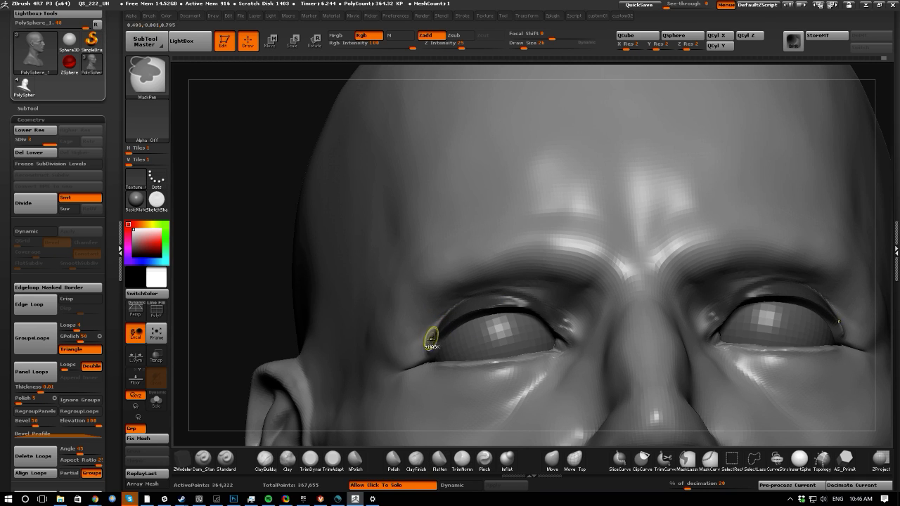
- Inflate the fold above the masked upper eyelids with the Inflat brush, clear the mask and smooth the crease
click(506, 458)
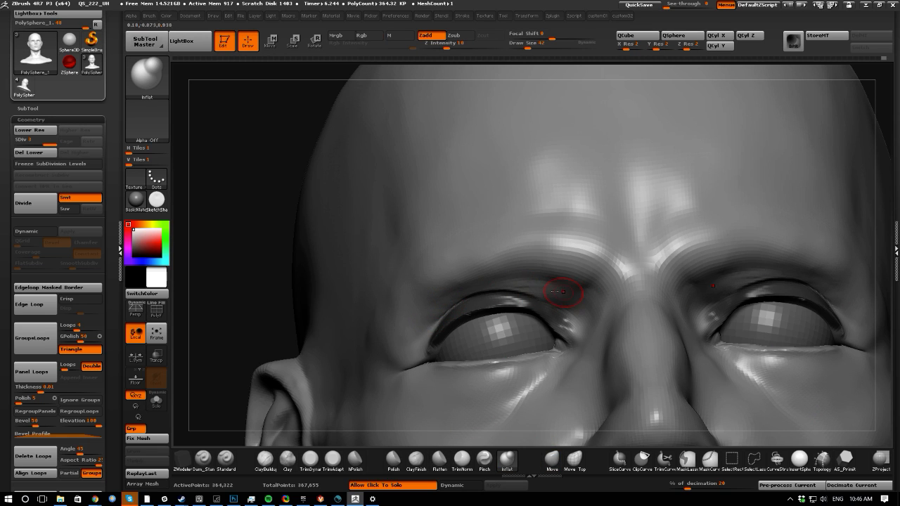
ctrl+drag(251, 239, 270, 255)
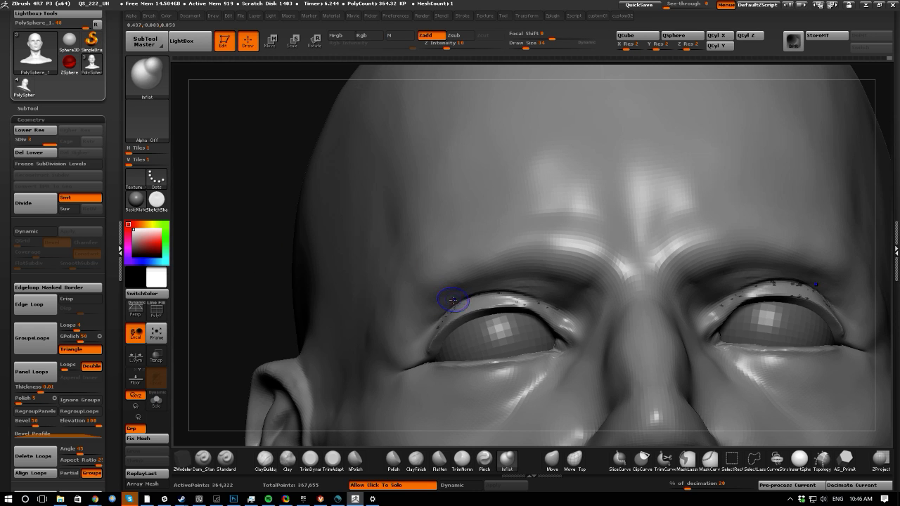
key(shift)
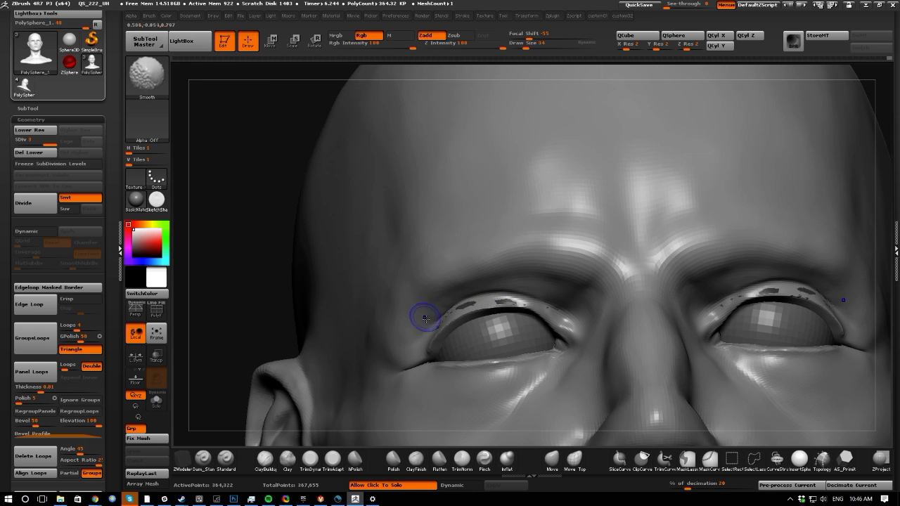
drag(223, 237, 203, 241)
mouse_move(244, 296)
mouse_down()
mouse_move(243, 282)
mouse_move(244, 288)
mouse_move(294, 260)
mouse_move(295, 275)
mouse_move(267, 275)
mouse_move(296, 258)
mouse_move(305, 276)
mouse_move(287, 271)
mouse_move(302, 288)
mouse_move(302, 341)
mouse_up()
key(shift)
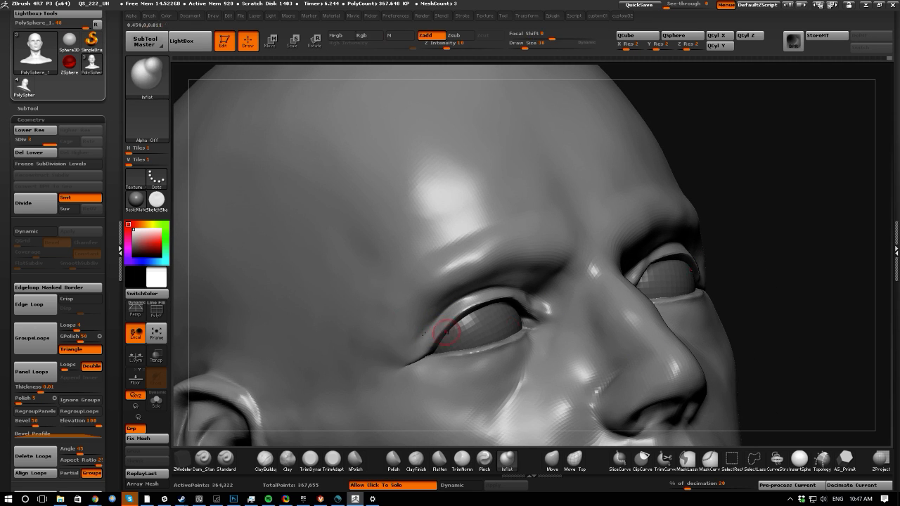
- Refine the eyelid rims and eye corners with the Inflat and Smooth brushes from several angles
key(shift)
key(shift)
drag(787, 360, 724, 352)
key(shift)
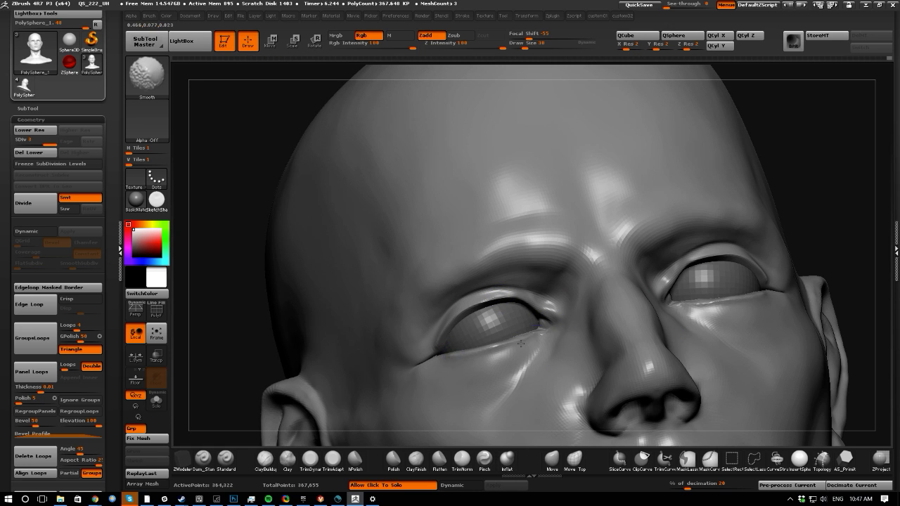
key(shift)
drag(869, 238, 817, 278)
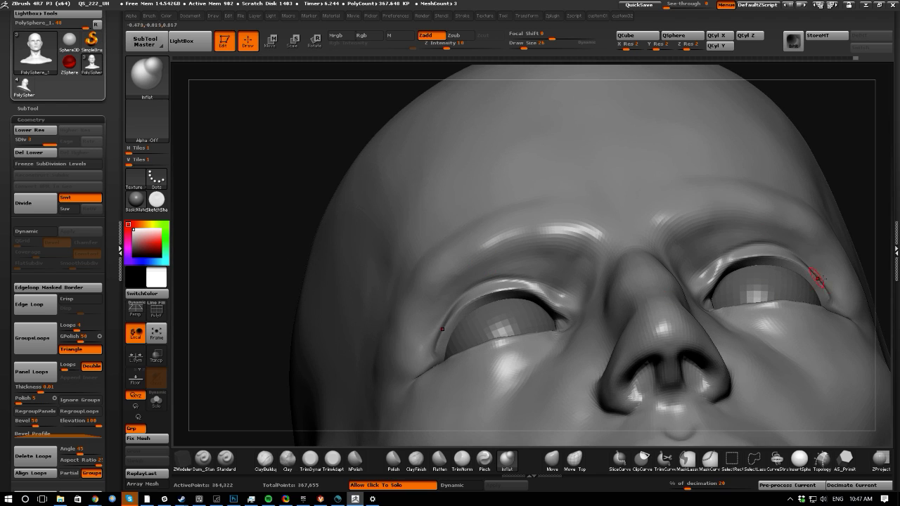
- Adjust the outer eye corner with the Move brush and smooth it, along with the side of the skull
click(552, 459)
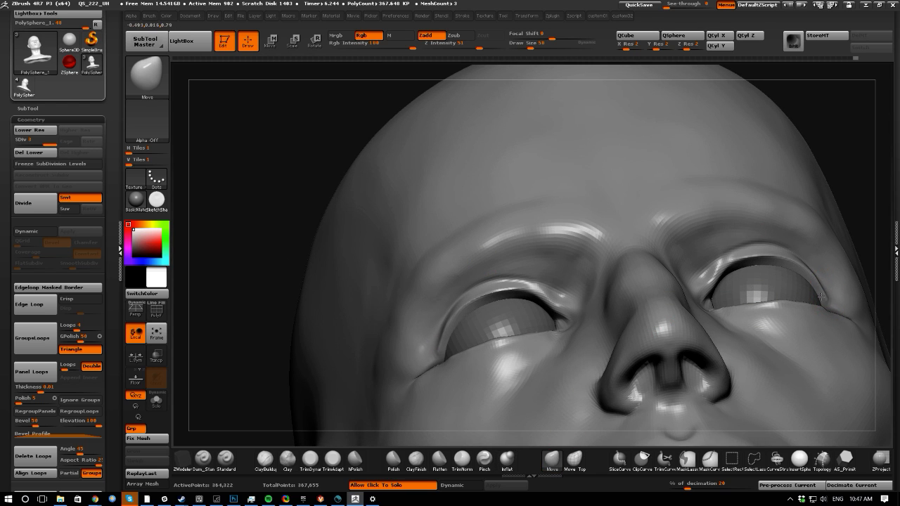
key(shift)
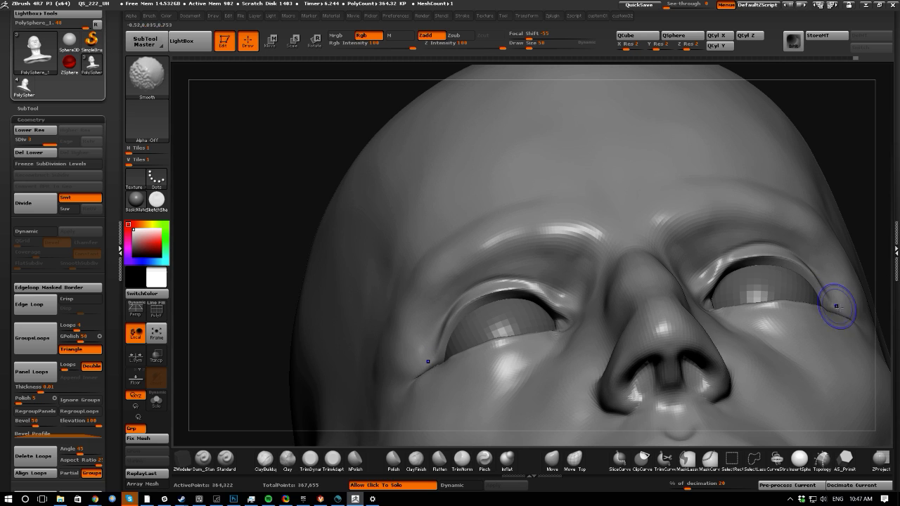
mouse_move(239, 239)
mouse_down()
mouse_move(330, 285)
mouse_move(302, 277)
mouse_move(314, 277)
mouse_move(316, 265)
mouse_up()
key(shift)
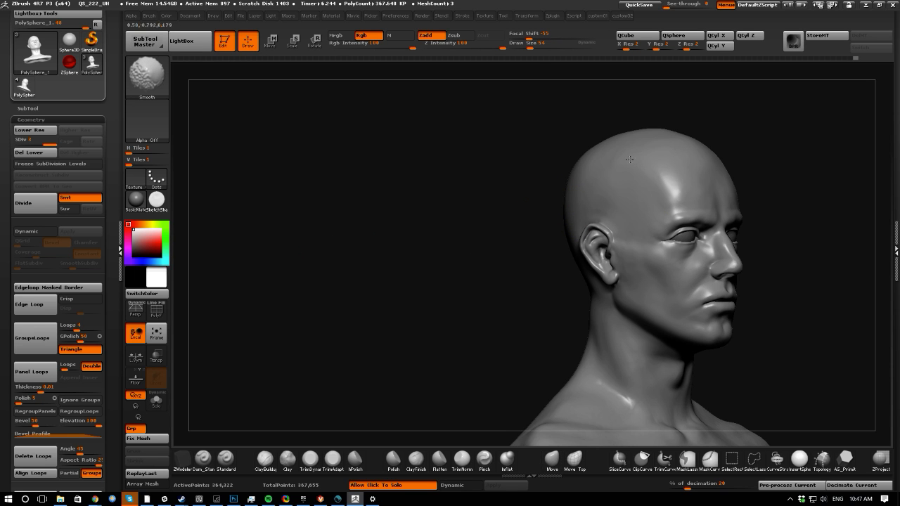
drag(492, 176, 568, 204)
- Hide the lip area with SelectLasso, then reshape and smooth the exposed inside of the mouth
drag(412, 327, 288, 308)
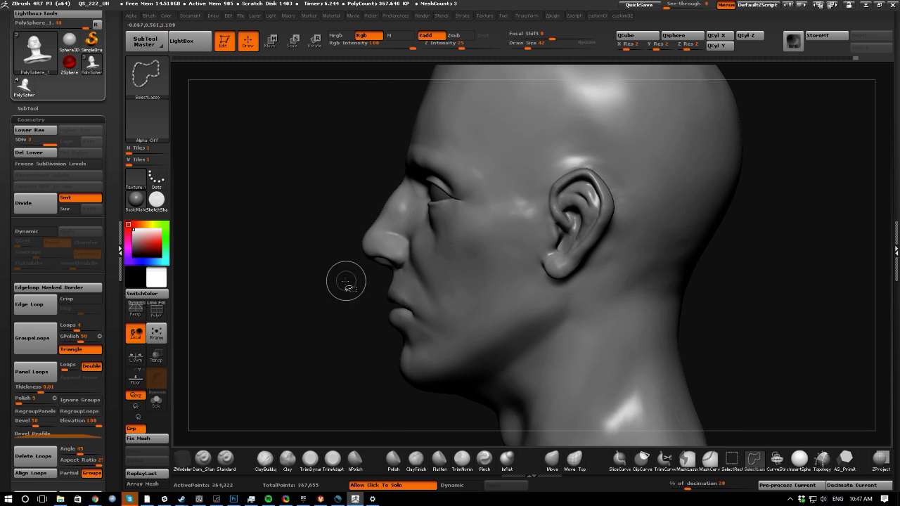
mouse_move(342, 282)
ctrl+shift+mouse_down()
mouse_move(393, 334)
mouse_move(295, 298)
mouse_move(279, 273)
ctrl+shift+mouse_up()
ctrl+shift+click(267, 295)
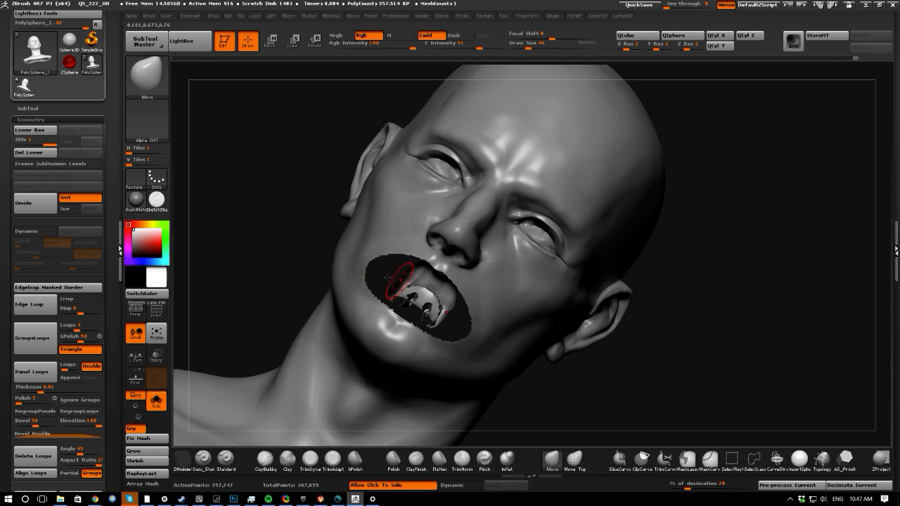
drag(390, 278, 419, 302)
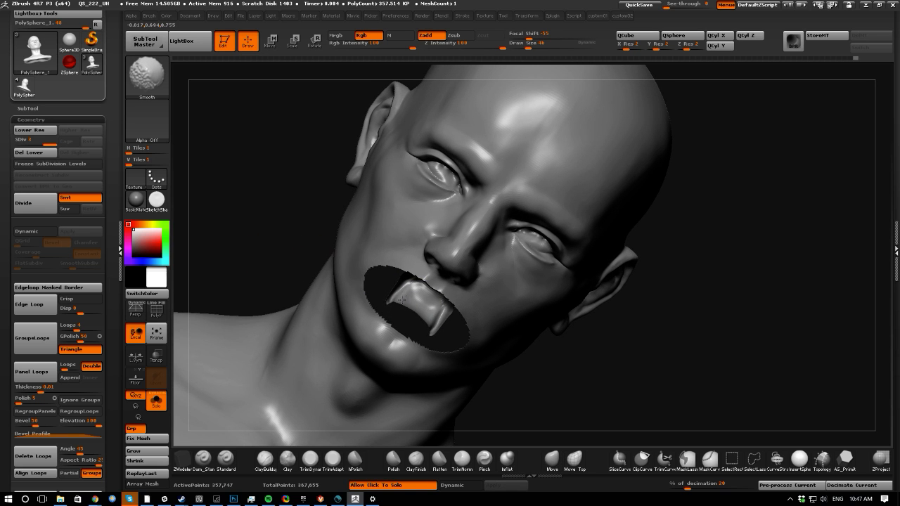
drag(251, 249, 421, 288)
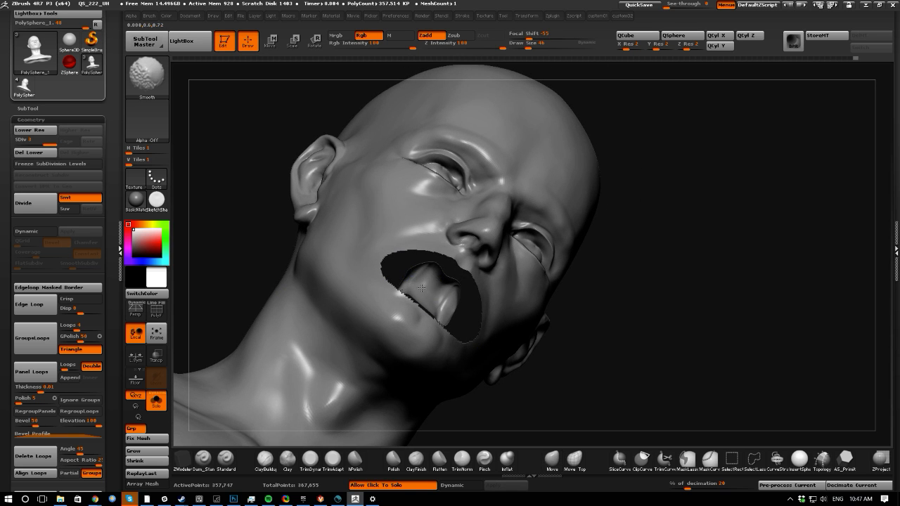
- Lower the head to subdivision level 1 and reshape the mouth and jaw area with the Move brush
drag(208, 223, 215, 238)
drag(394, 410, 361, 321)
alt+drag(623, 375, 576, 373)
click(284, 58)
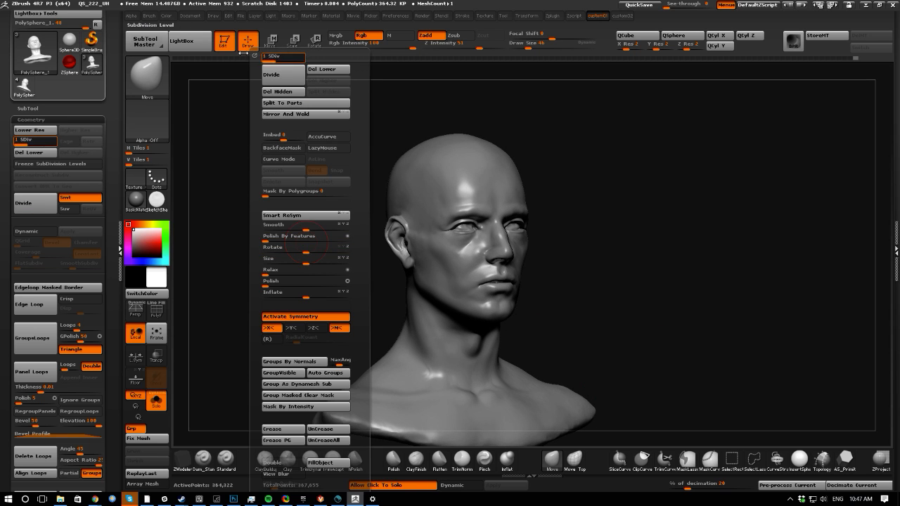
drag(224, 194, 317, 237)
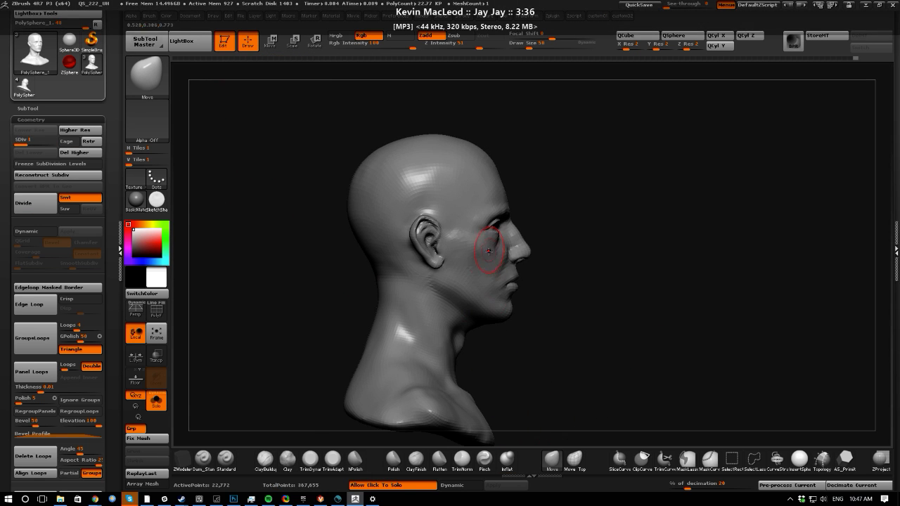
drag(497, 271, 510, 292)
drag(279, 260, 237, 263)
- Return the head to subdivision level 3 and check the reshaped lower face
key(d)
key(d)
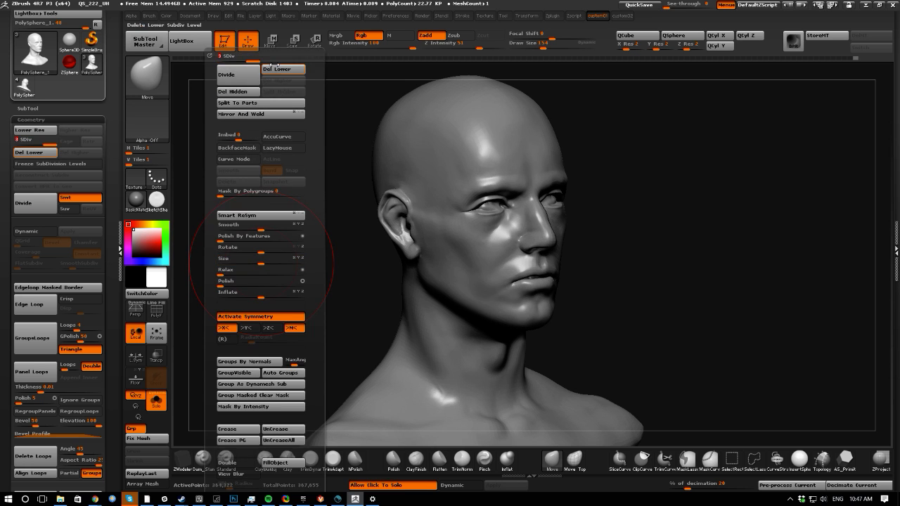
drag(307, 221, 346, 256)
alt+drag(316, 254, 260, 265)
key(f)
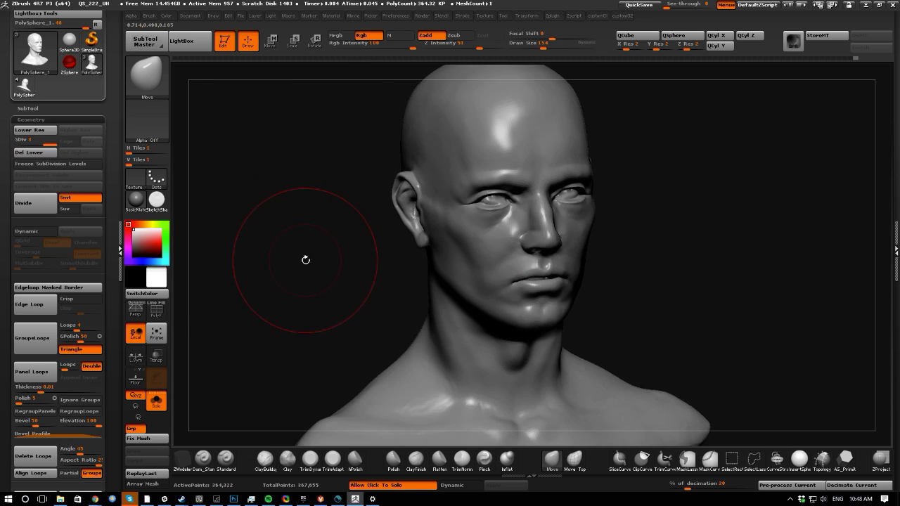
- Drop back to subdivision level 1 and reshape the chin, jaw and nose profile with the Move brush
key(space)
click(270, 59)
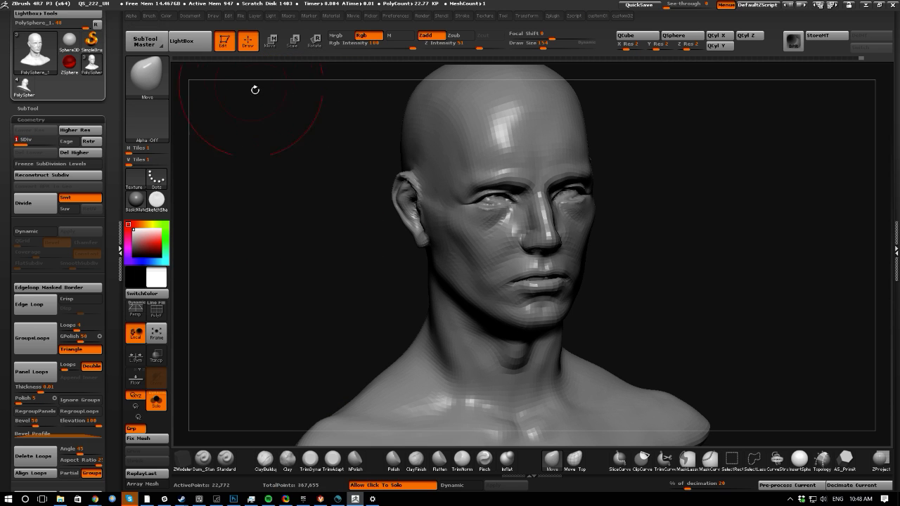
drag(311, 254, 476, 256)
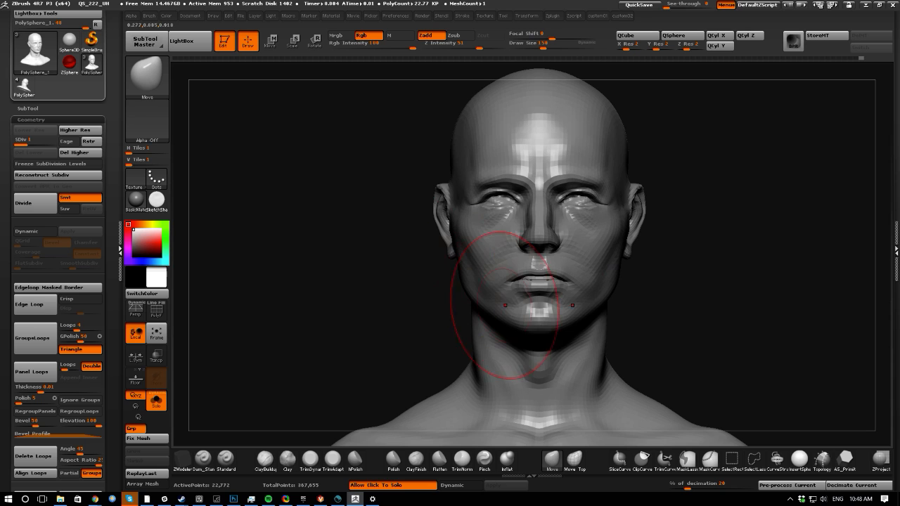
mouse_move(505, 305)
mouse_down()
mouse_move(499, 319)
mouse_move(520, 316)
mouse_up()
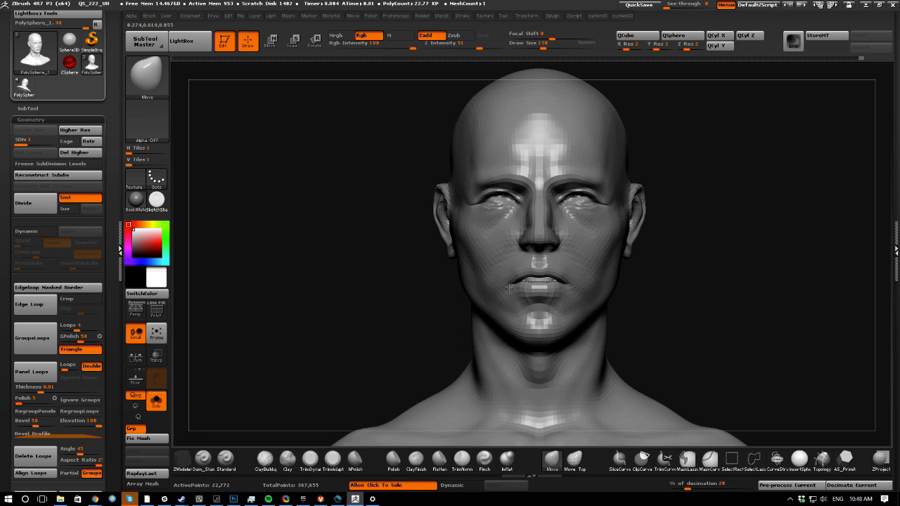
mouse_move(365, 302)
mouse_down()
mouse_move(514, 301)
mouse_move(496, 327)
mouse_up()
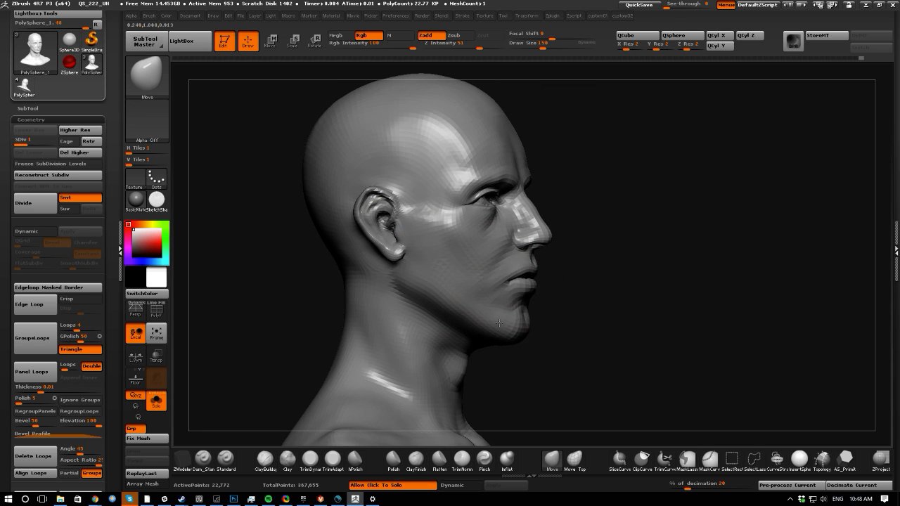
drag(498, 225, 536, 211)
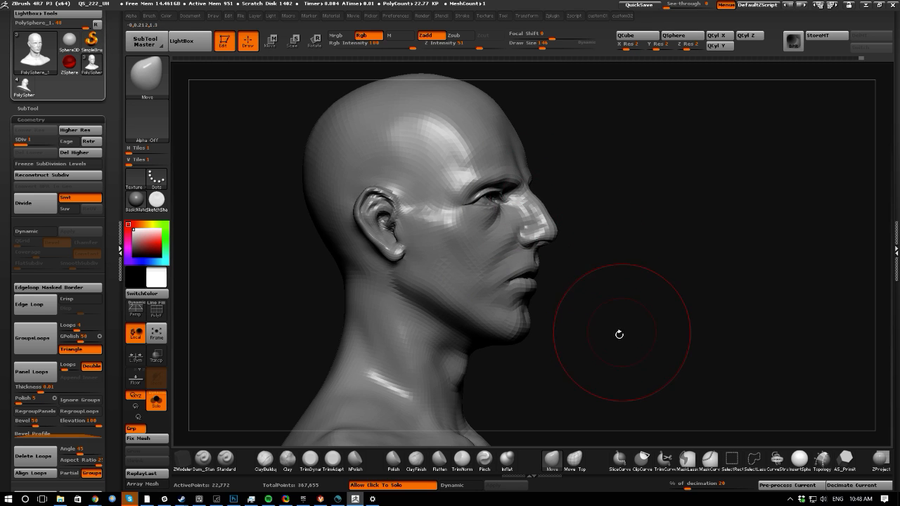
mouse_move(618, 335)
mouse_down()
mouse_move(471, 150)
mouse_move(299, 195)
mouse_move(300, 213)
mouse_move(273, 249)
mouse_move(309, 266)
mouse_move(431, 224)
mouse_up()
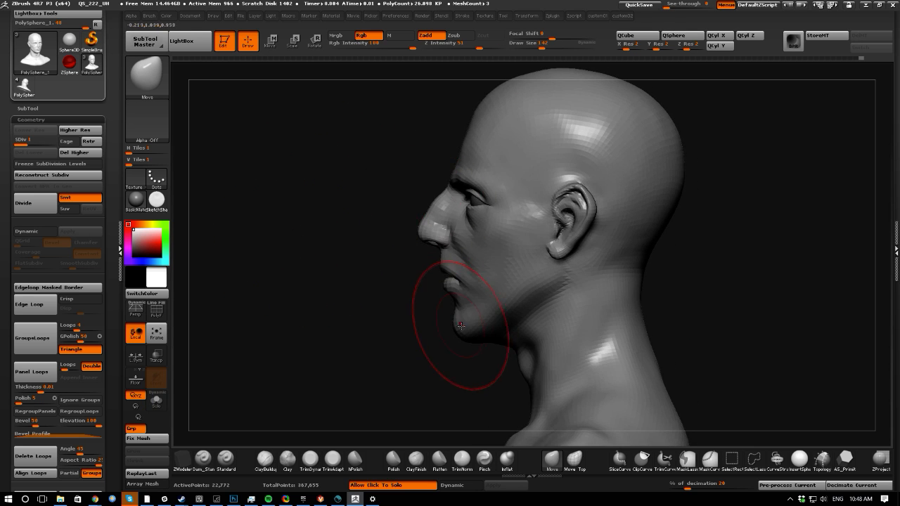
mouse_move(443, 327)
mouse_down()
mouse_move(345, 298)
mouse_move(357, 295)
mouse_move(431, 339)
mouse_move(401, 360)
mouse_move(426, 333)
mouse_up()
mouse_move(415, 365)
mouse_down()
mouse_move(432, 323)
mouse_move(439, 330)
mouse_up()
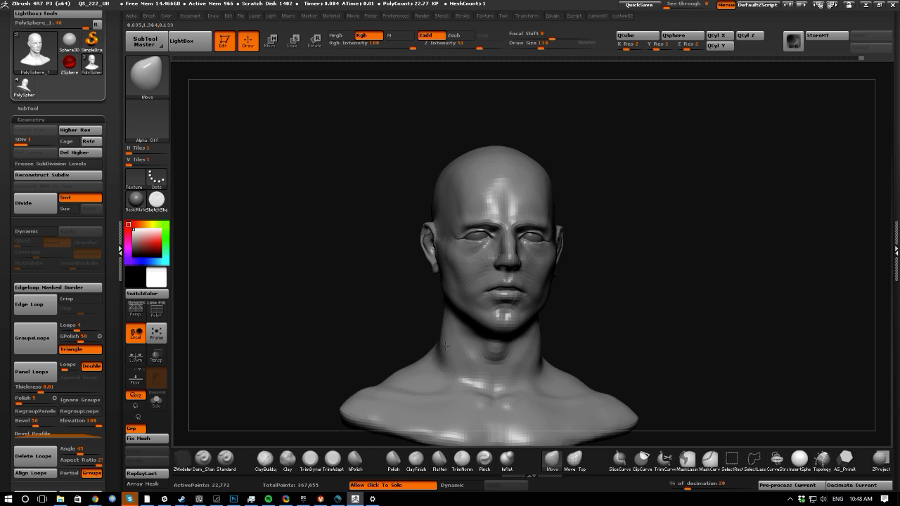
- Adjust the mouth and the chin's profile with a slightly smaller Move brush
drag(330, 308, 417, 302)
shift+drag(524, 307, 514, 307)
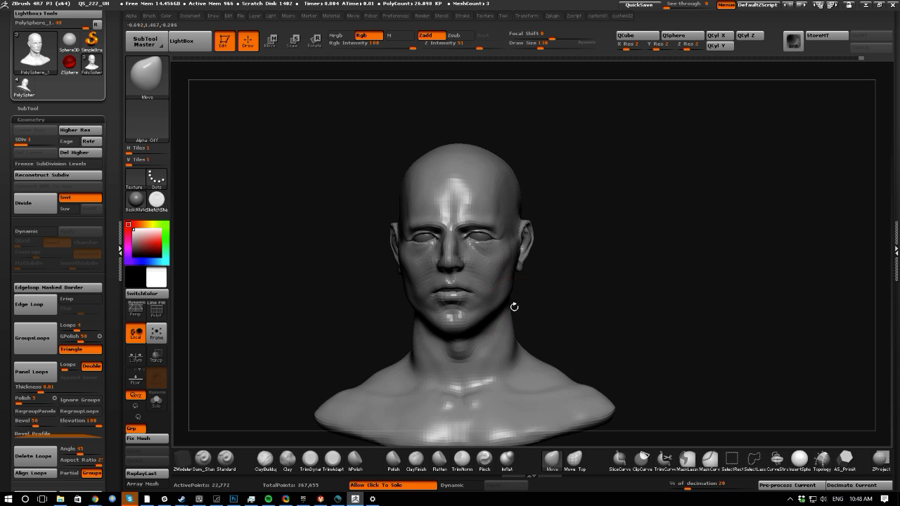
drag(448, 283, 447, 279)
drag(385, 290, 328, 293)
key(bracketleft)
key(bracketleft)
drag(457, 322, 445, 323)
mouse_move(355, 293)
shift+mouse_down()
mouse_move(387, 283)
mouse_move(422, 289)
shift+mouse_up()
- Try refining the mouth corners and brow with a Move brush reduced to about size 62
key(bracketleft)
key(bracketleft)
key(bracketleft)
key(bracketleft)
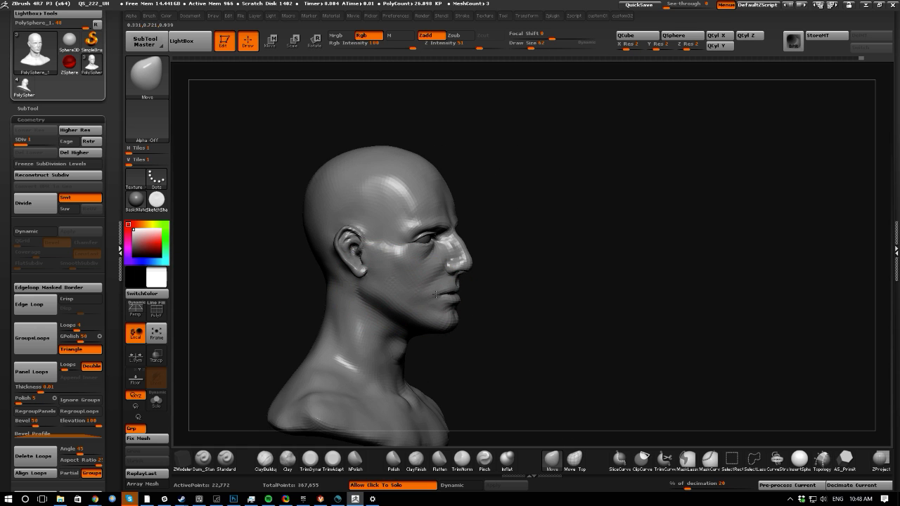
shift+drag(504, 328, 464, 313)
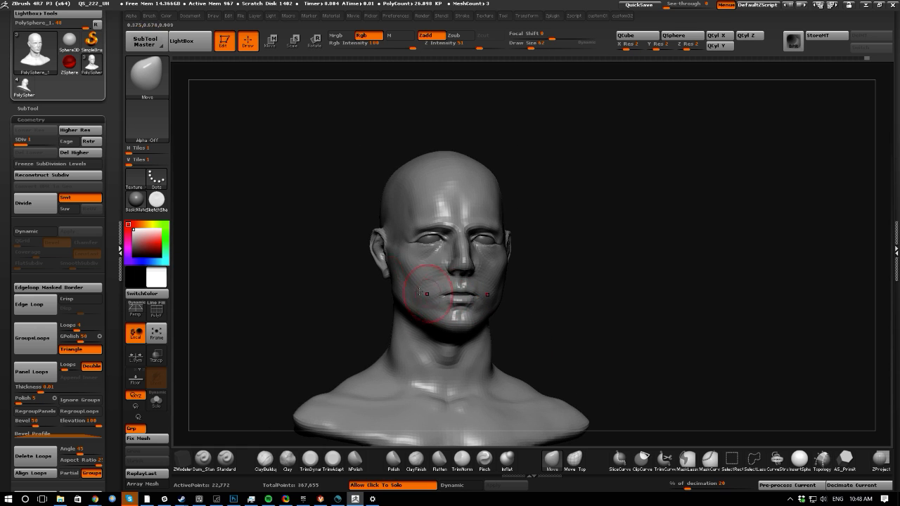
shift+drag(420, 291, 450, 238)
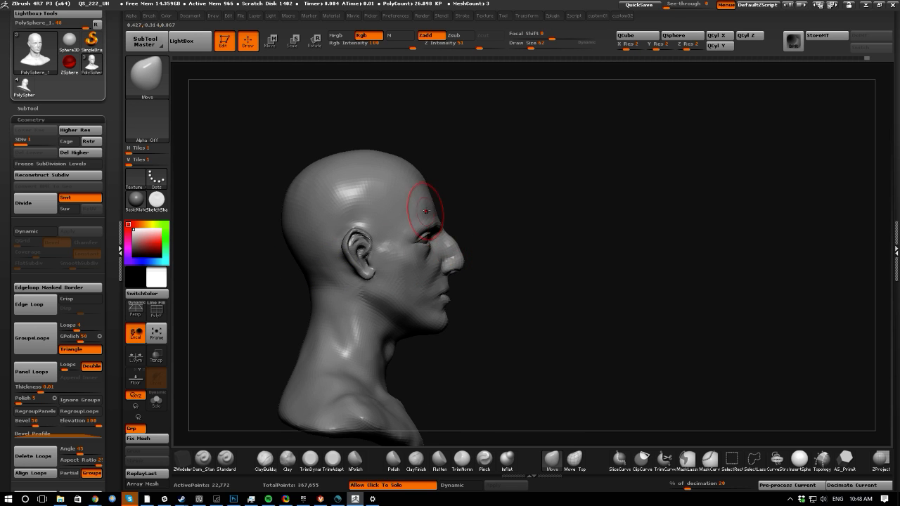
shift+drag(543, 313, 316, 236)
- Raise the head to subdivision level 3 again and review the reshaped face from the side and front
key(1)
drag(277, 59, 320, 58)
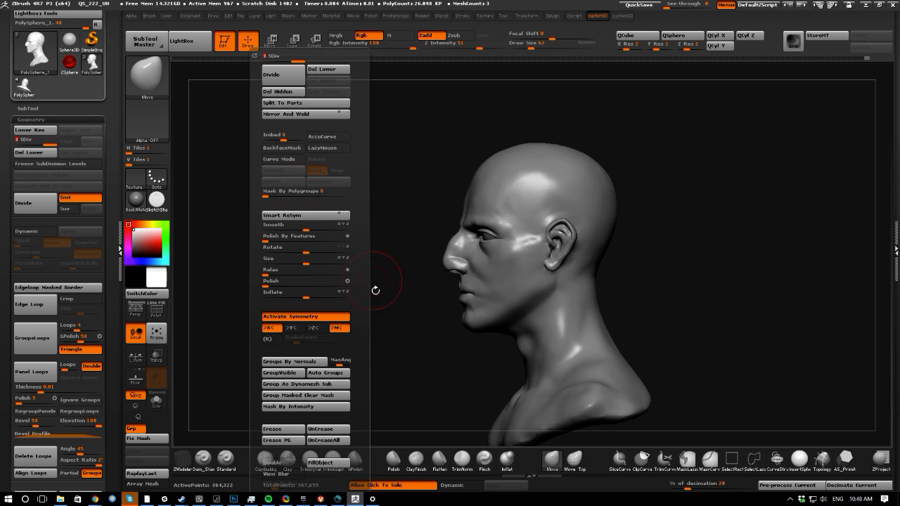
drag(375, 291, 281, 298)
mouse_move(282, 299)
mouse_down()
mouse_move(311, 296)
mouse_move(288, 294)
mouse_move(294, 288)
mouse_up()
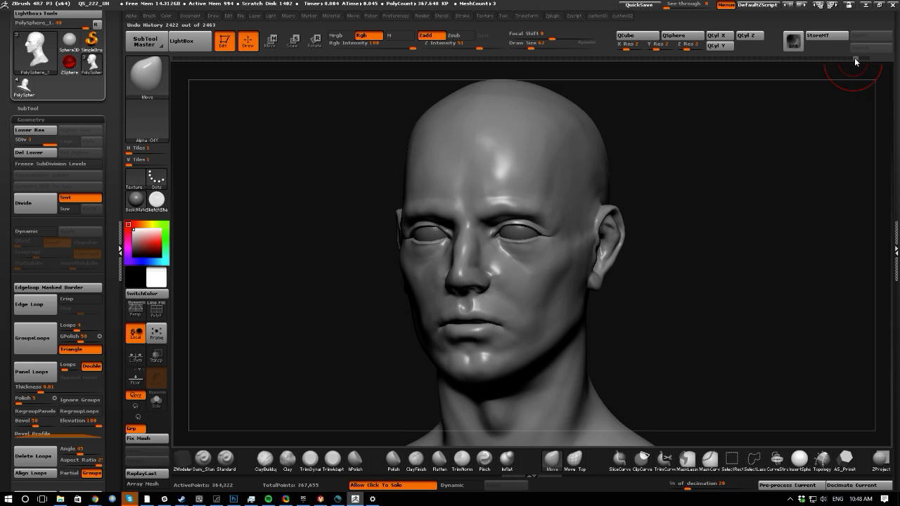
- Rewind the undo history to before the level 1 reshaping, discard the newer entries and reveal the hidden lip area
drag(857, 60, 859, 61)
ctrl+shift+click(301, 274)
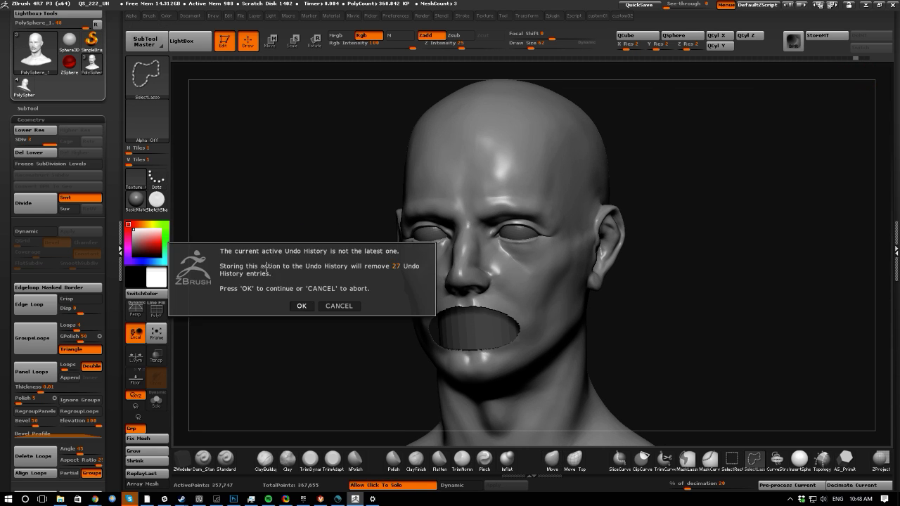
click(302, 307)
- Soften the brow ridge and the bridge of the nose with the Flatten brush
drag(259, 272, 283, 240)
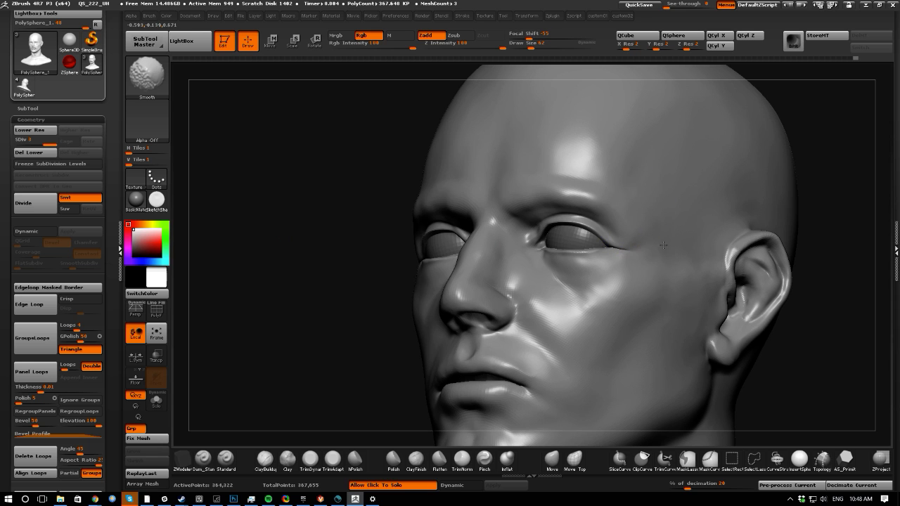
click(444, 461)
mouse_move(275, 275)
mouse_down()
mouse_move(287, 272)
mouse_move(298, 240)
mouse_up()
drag(220, 206, 201, 199)
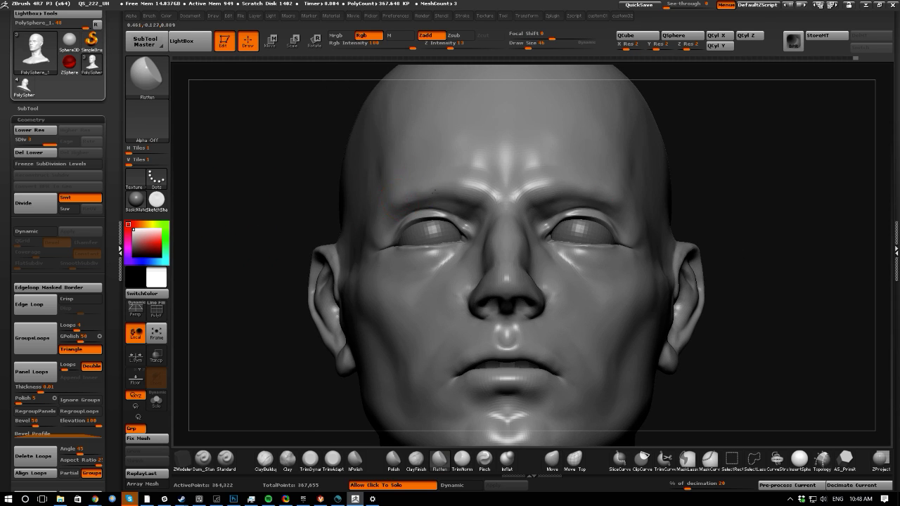
drag(255, 203, 276, 199)
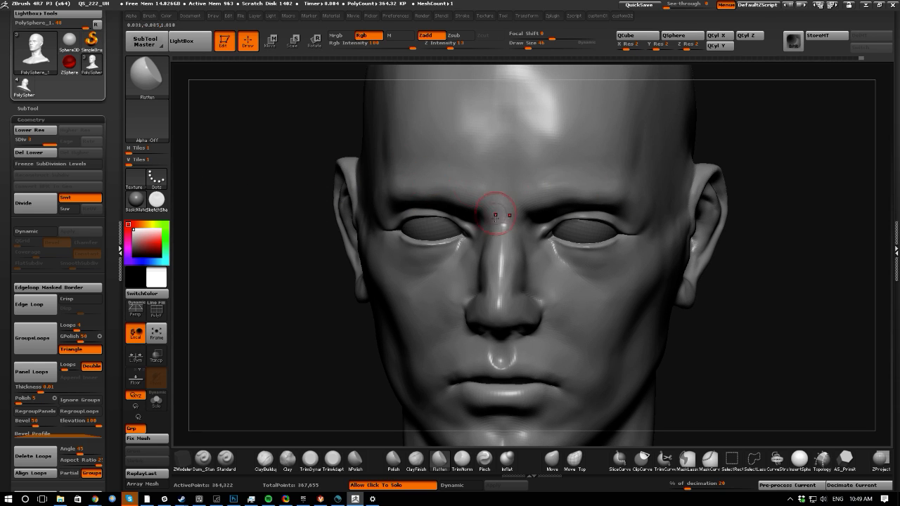
- Build up the inner ends of the brows and the frown area with the Clay brush, smoothing the added volume
click(287, 464)
drag(267, 333, 261, 269)
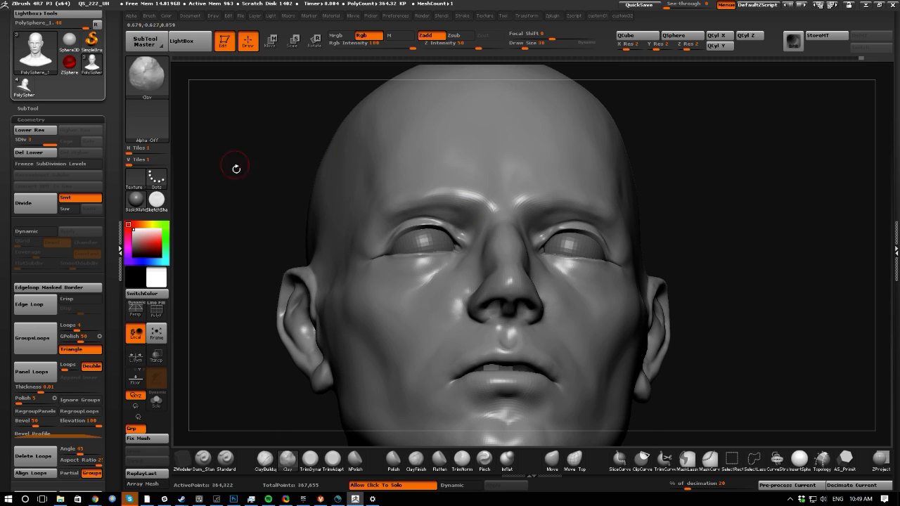
drag(237, 169, 270, 175)
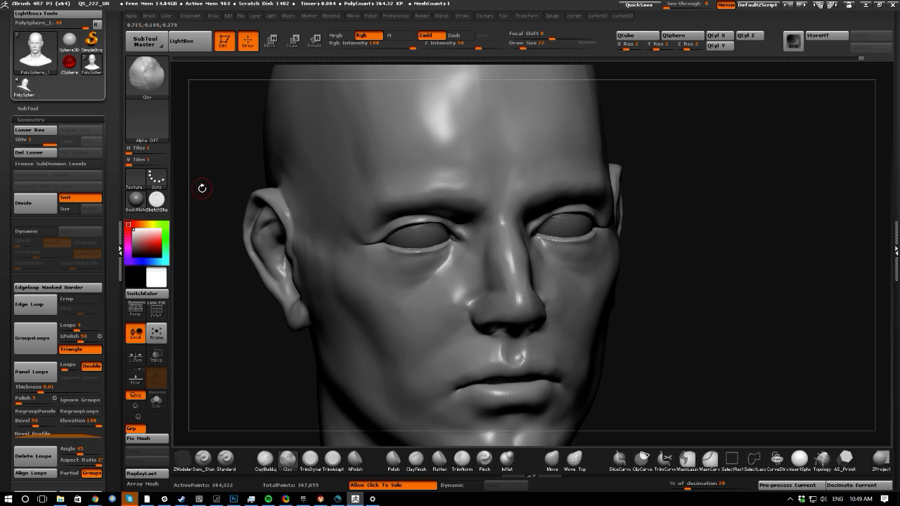
drag(201, 188, 232, 176)
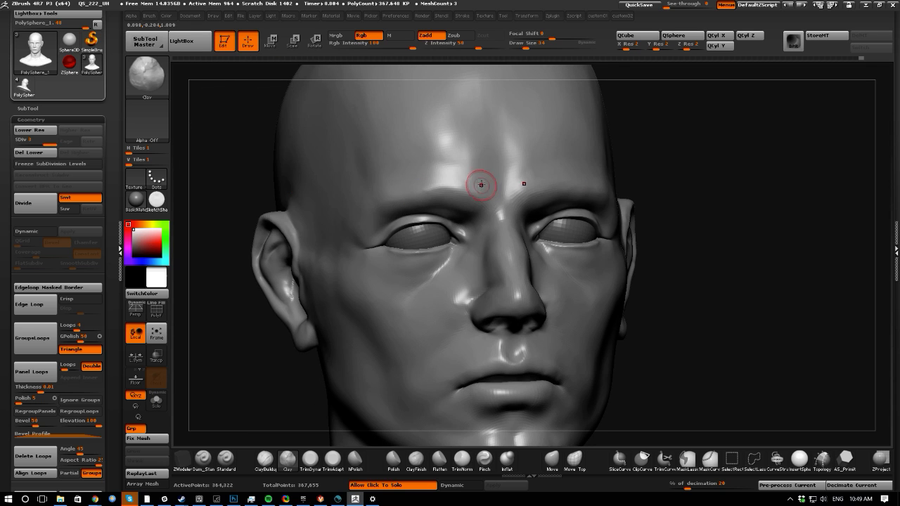
mouse_move(481, 184)
mouse_down()
mouse_move(467, 194)
mouse_move(482, 175)
mouse_move(477, 195)
mouse_up()
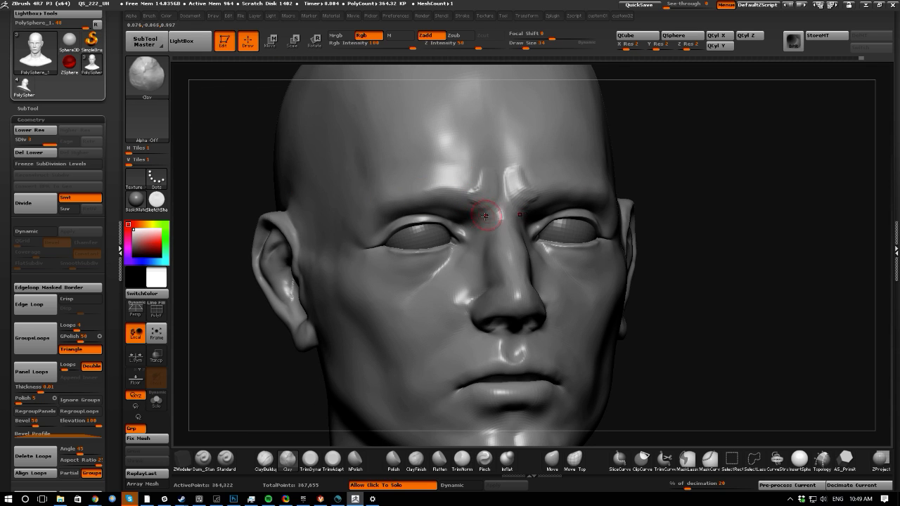
mouse_move(489, 217)
mouse_down()
mouse_move(506, 210)
mouse_move(479, 223)
mouse_up()
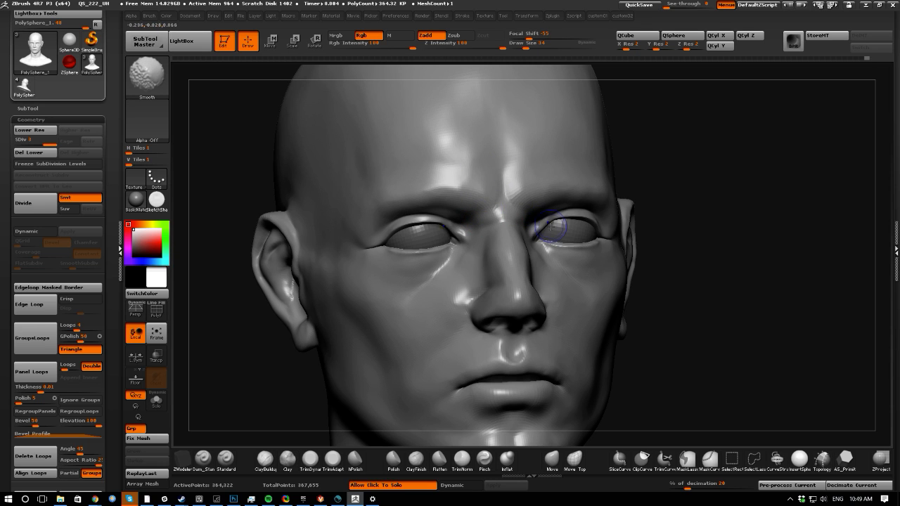
- Polish the area between the brows and the central forehead with the Polish brush
click(393, 459)
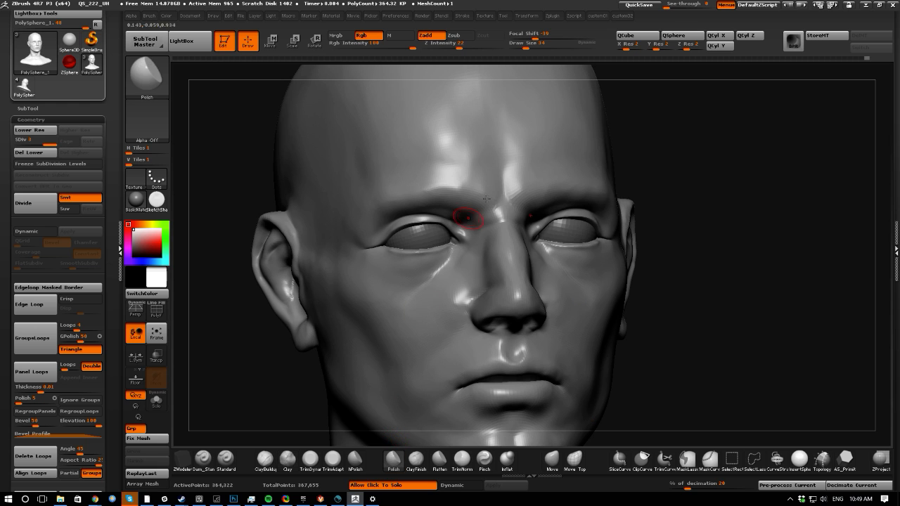
drag(530, 185, 523, 196)
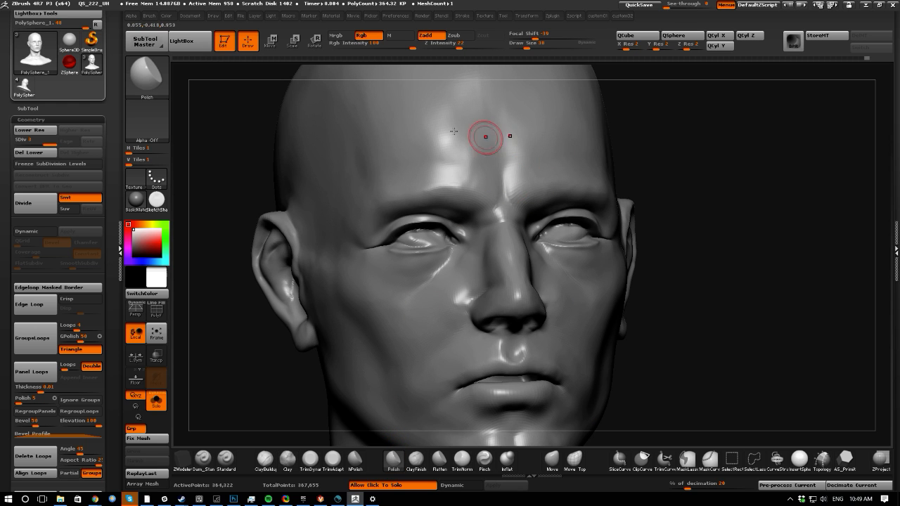
alt+drag(220, 156, 267, 174)
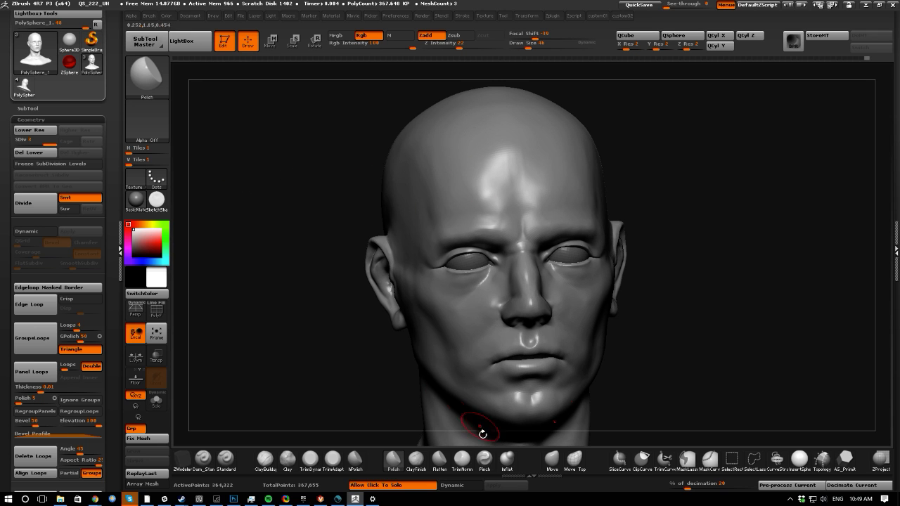
- Inflate the forehead above the brows with the Inflat brush and smooth the result
click(506, 459)
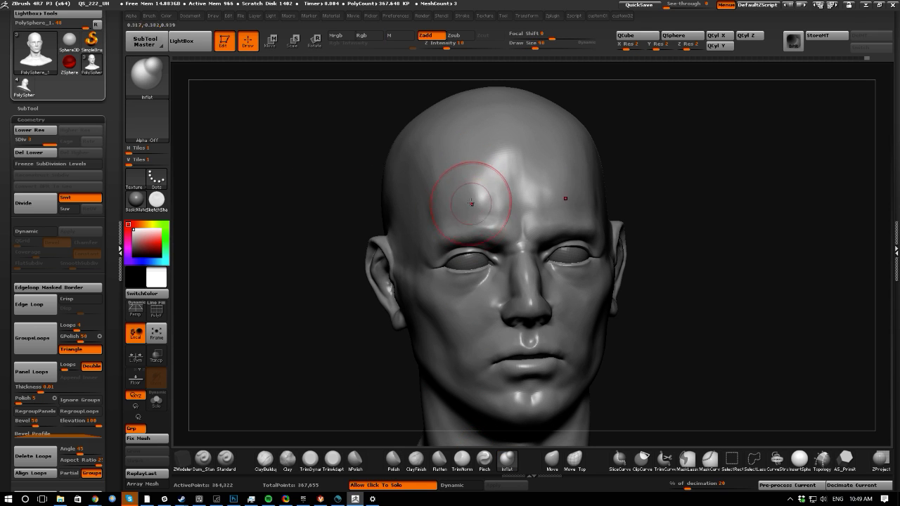
drag(281, 171, 466, 181)
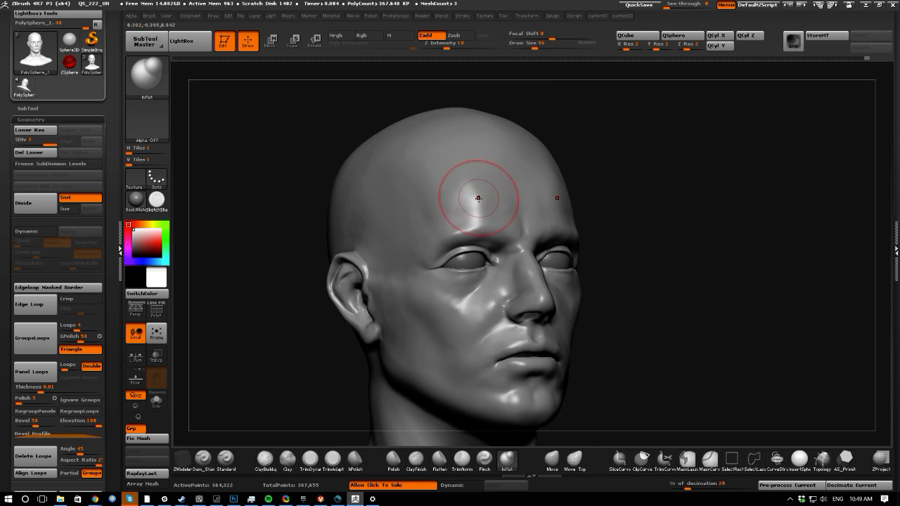
key(shift)
shift+drag(487, 211, 446, 169)
mouse_move(225, 195)
alt+mouse_down()
mouse_move(217, 217)
mouse_move(260, 276)
mouse_move(258, 253)
mouse_move(331, 329)
alt+mouse_up()
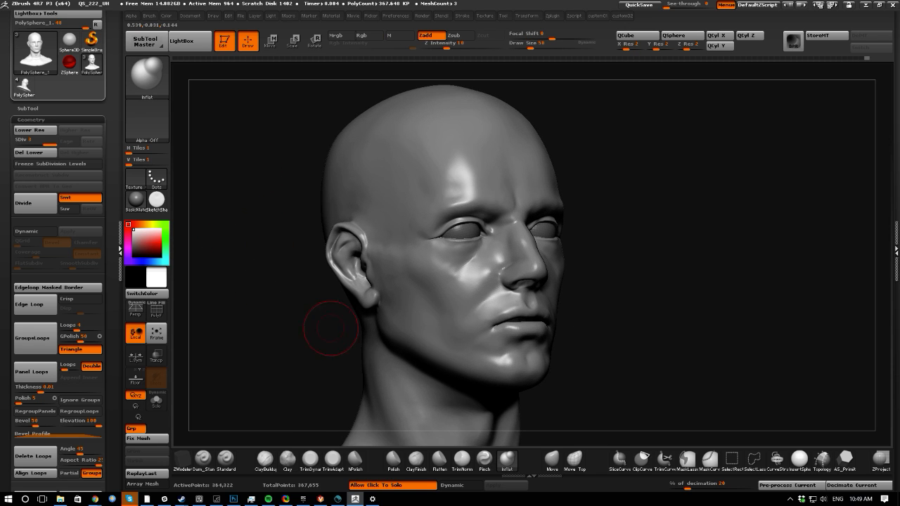
- Adjust the back edge of the ear and the lobe with a smaller Move brush
click(551, 459)
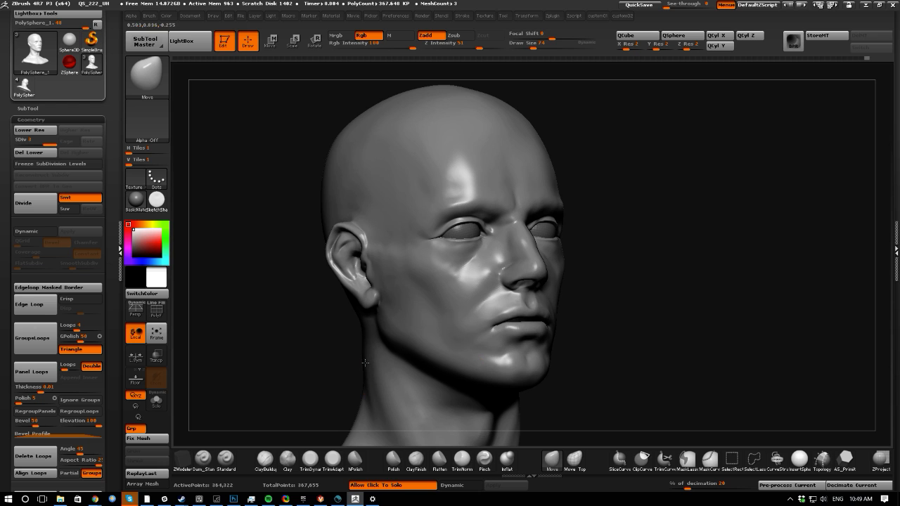
alt+drag(279, 304, 294, 322)
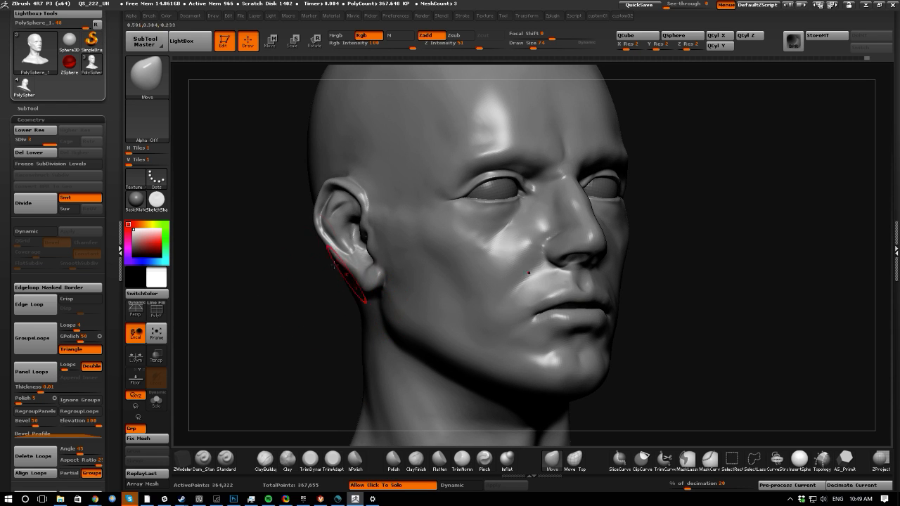
key(bracketleft)
key(bracketleft)
mouse_move(251, 235)
alt+mouse_down()
mouse_move(262, 275)
mouse_move(271, 219)
alt+mouse_up()
- Build up the inner folds and the hollow of the ear with the Clay brush and smooth them
click(288, 459)
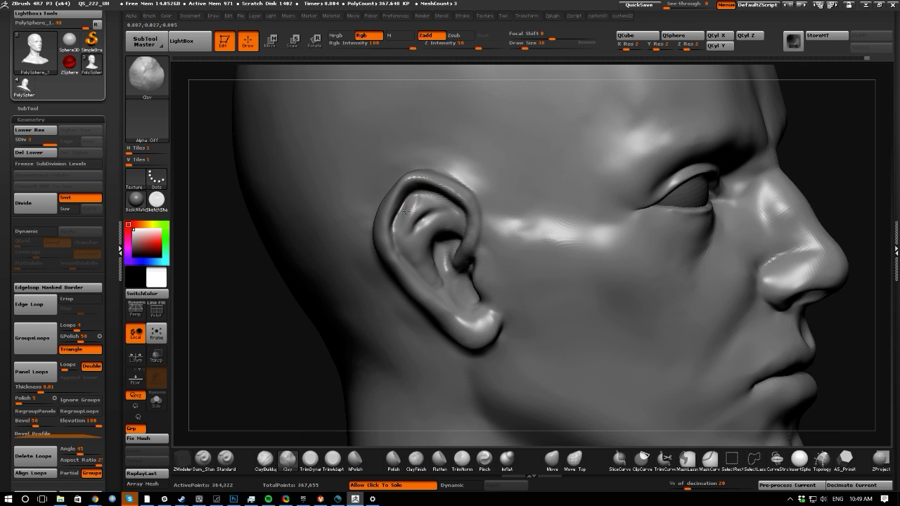
key(shift)
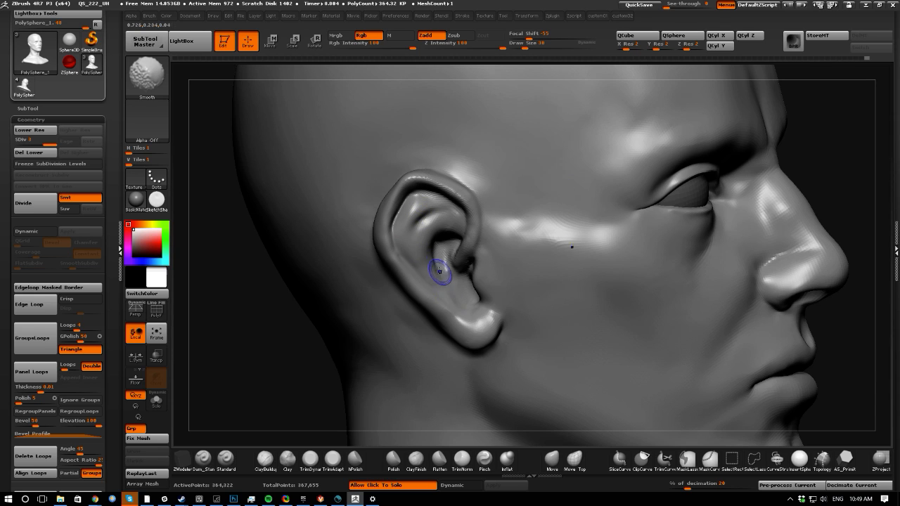
drag(445, 246, 444, 262)
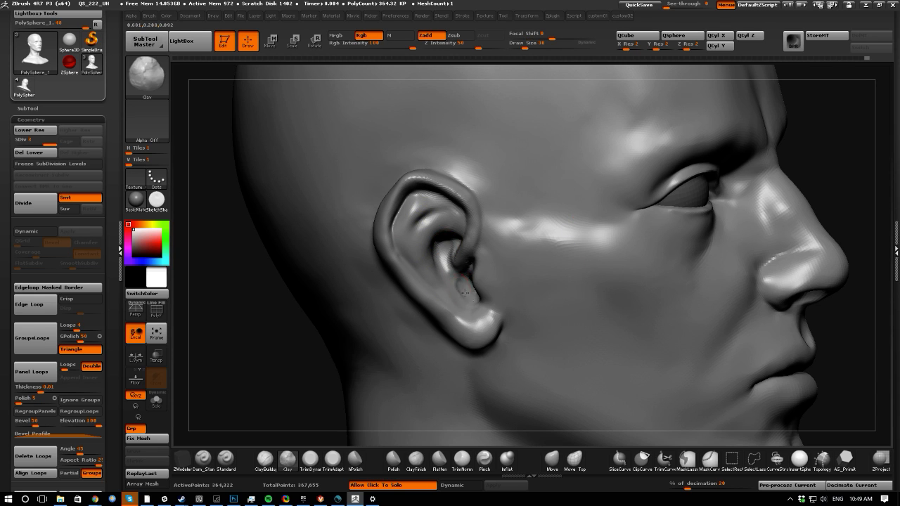
key(shift)
mouse_move(262, 307)
alt+mouse_down()
mouse_move(255, 303)
mouse_move(281, 280)
alt+mouse_up()
- Isolate the bust and smooth the side of the skull, the collarbones and the pit of the neck
mouse_move(281, 279)
mouse_down()
mouse_move(263, 281)
mouse_move(307, 280)
mouse_up()
key(shift)
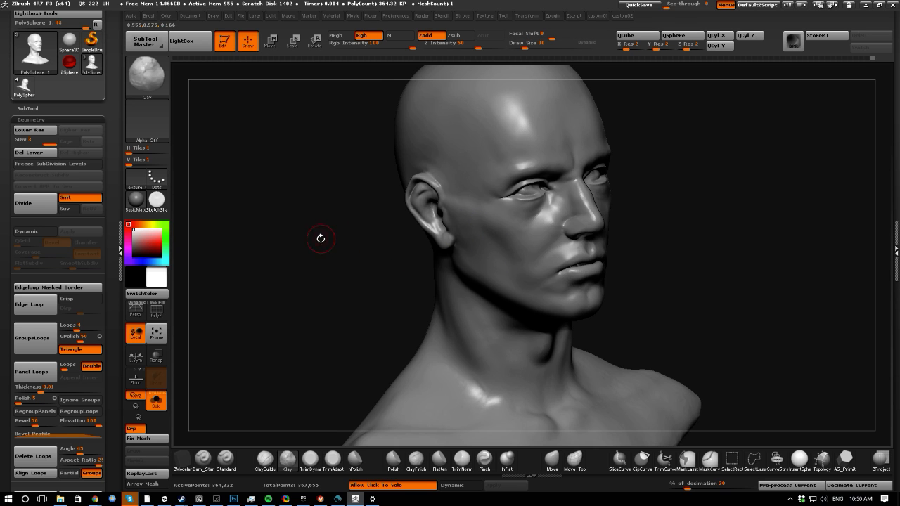
drag(321, 237, 342, 201)
key(shift)
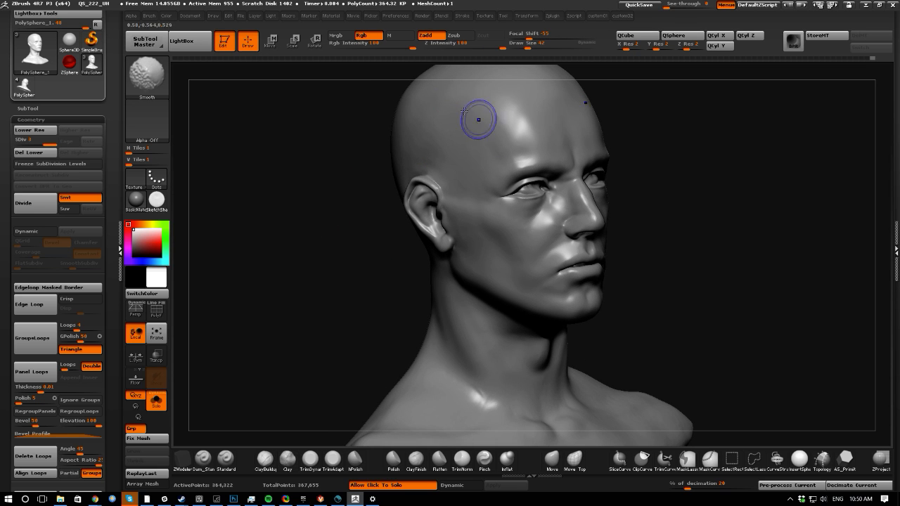
mouse_move(297, 169)
mouse_down()
mouse_move(334, 256)
mouse_move(446, 281)
mouse_up()
key(shift)
drag(453, 322, 496, 352)
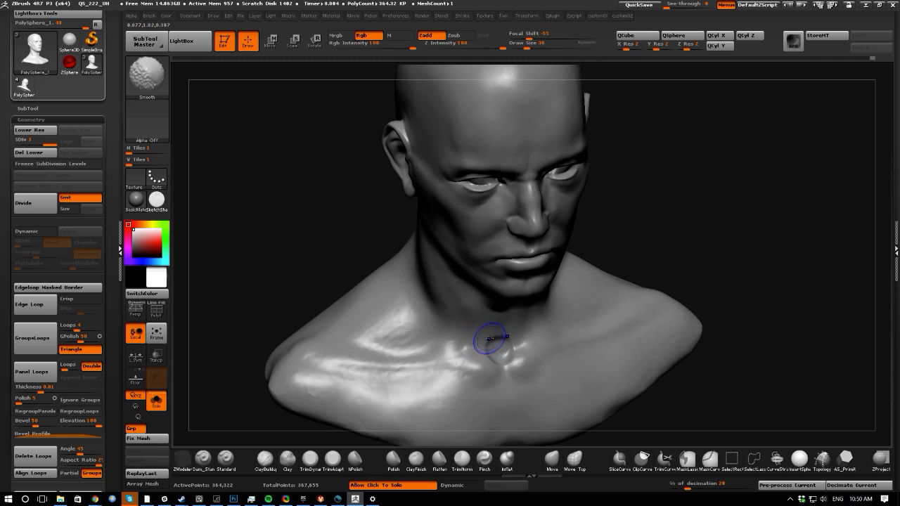
mouse_move(492, 341)
shift+mouse_down()
mouse_move(476, 350)
mouse_move(483, 365)
shift+mouse_up()
- Smooth the base of the neck and build up its sides with the Clay brush
key(bracketleft)
drag(272, 241, 239, 226)
mouse_move(438, 329)
mouse_down()
mouse_move(447, 339)
mouse_move(411, 362)
mouse_move(428, 321)
mouse_up()
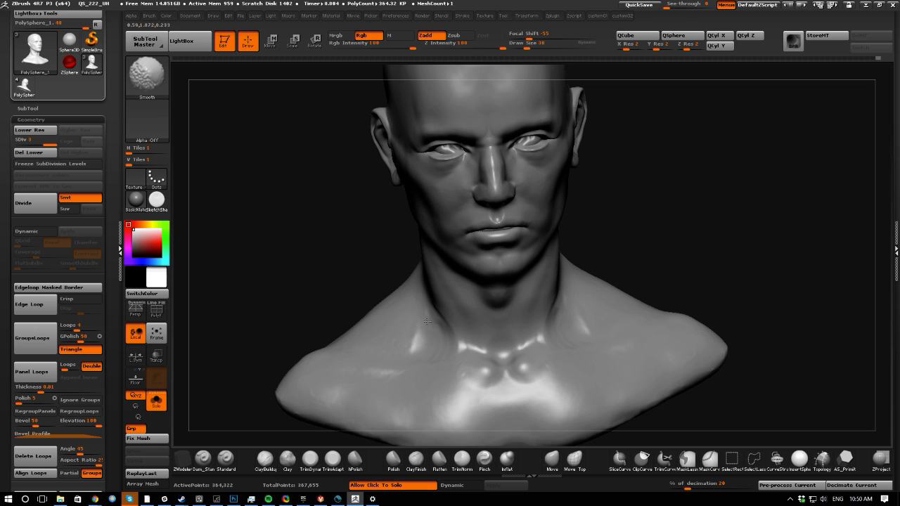
drag(318, 246, 332, 222)
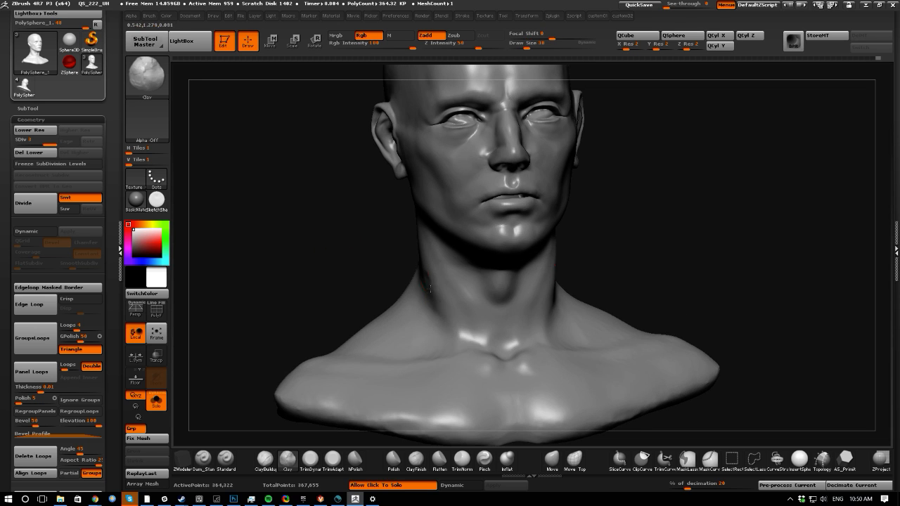
drag(428, 278, 451, 334)
mouse_move(419, 248)
mouse_down()
mouse_move(421, 271)
mouse_move(443, 289)
mouse_up()
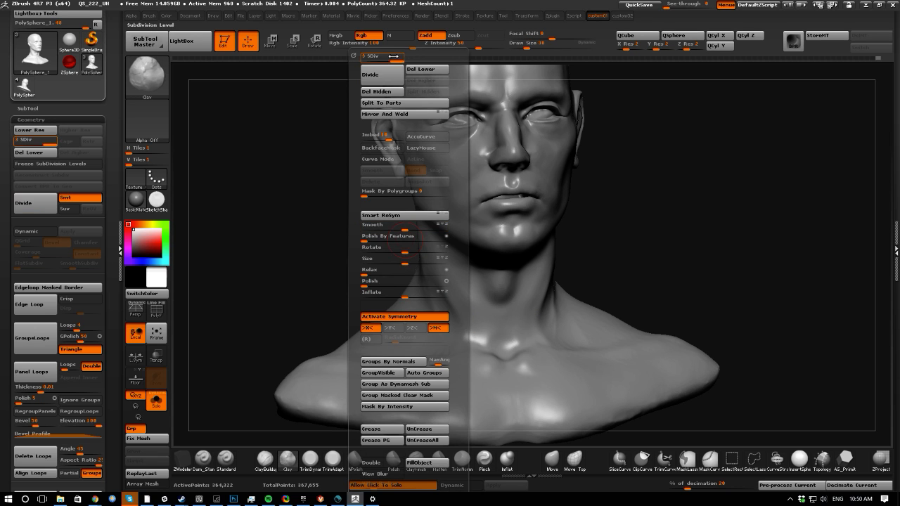
- Lower the bust to subdivision level 2 and reshape the sides of the neck with an enlarged Move brush
click(382, 58)
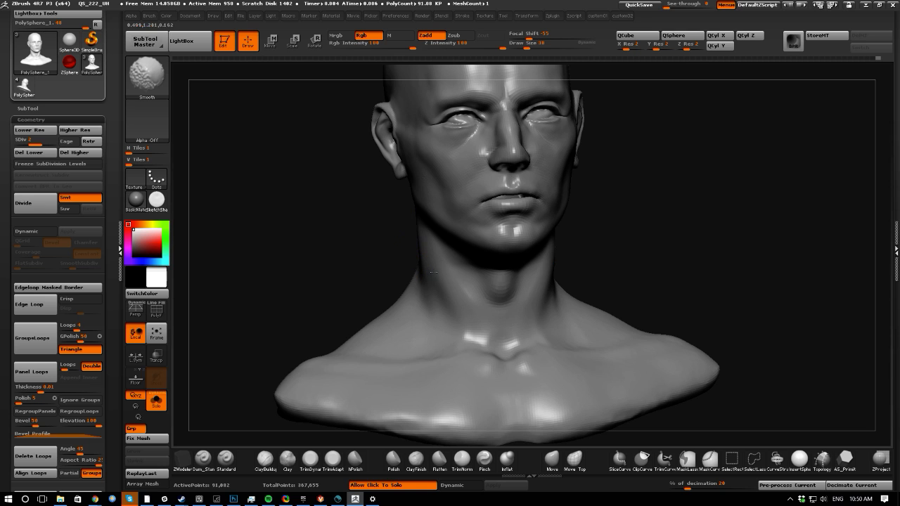
click(552, 459)
key(])
key(])
key(])
key(])
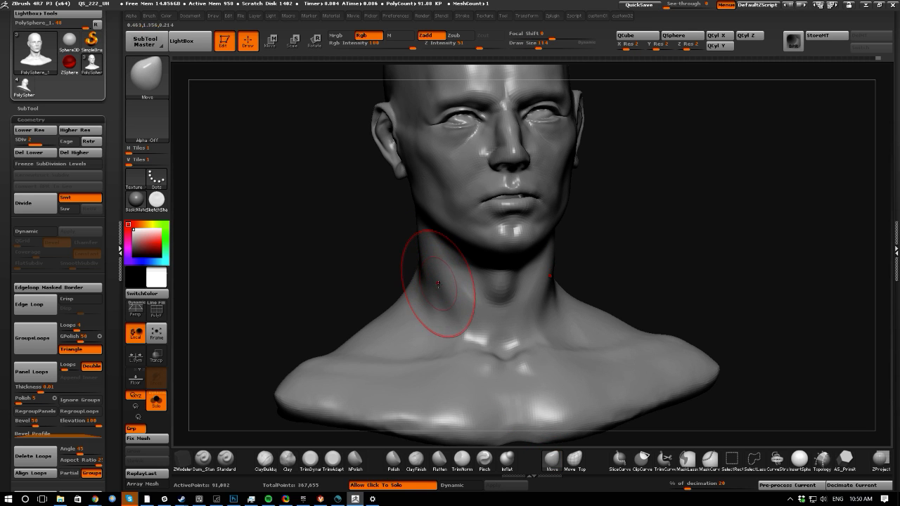
mouse_move(394, 277)
mouse_down()
mouse_move(437, 277)
mouse_move(457, 295)
mouse_move(454, 322)
mouse_up()
drag(318, 234, 513, 348)
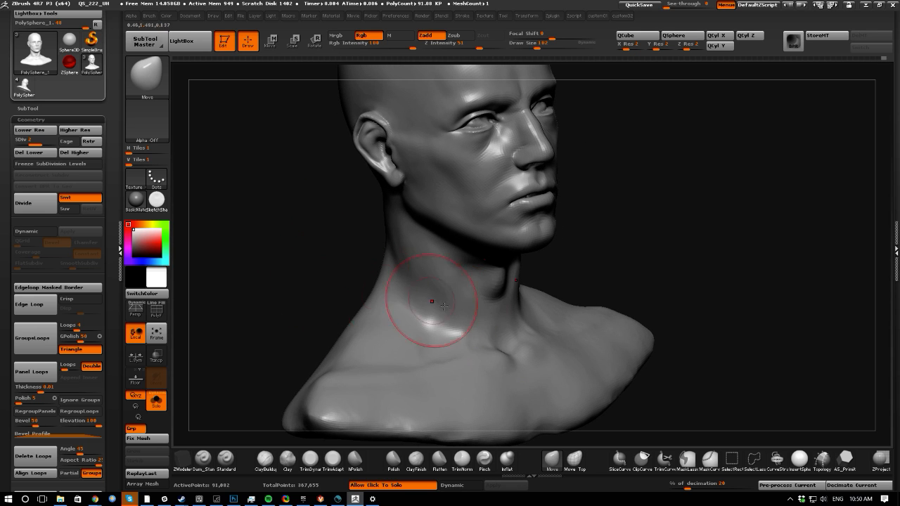
- Return the bust to subdivision level 3, smooth the neck and shoulder transition, and show the other subtools again
key(shift)
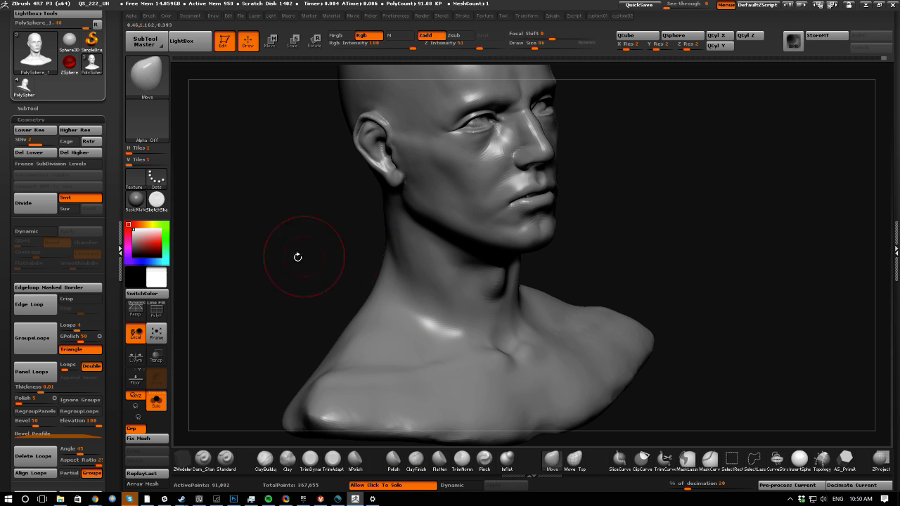
shift+drag(297, 255, 333, 268)
key(space)
click(343, 74)
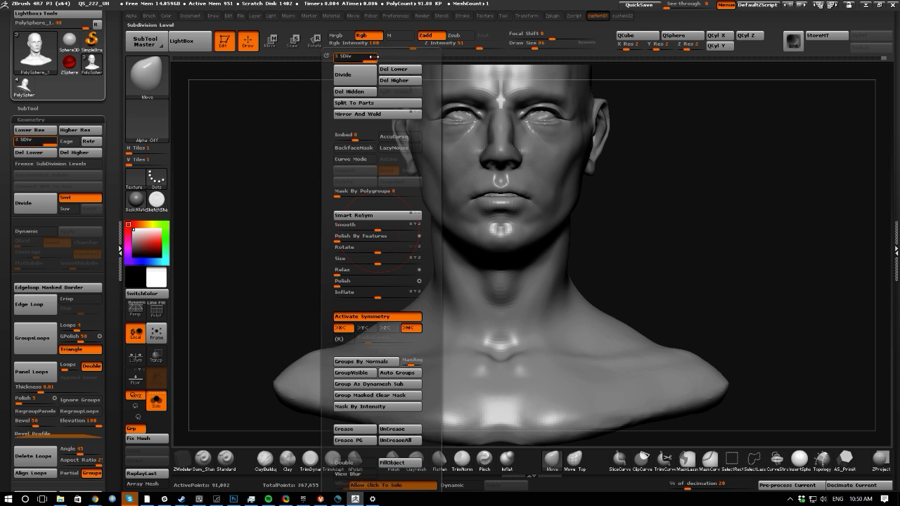
drag(255, 175, 368, 237)
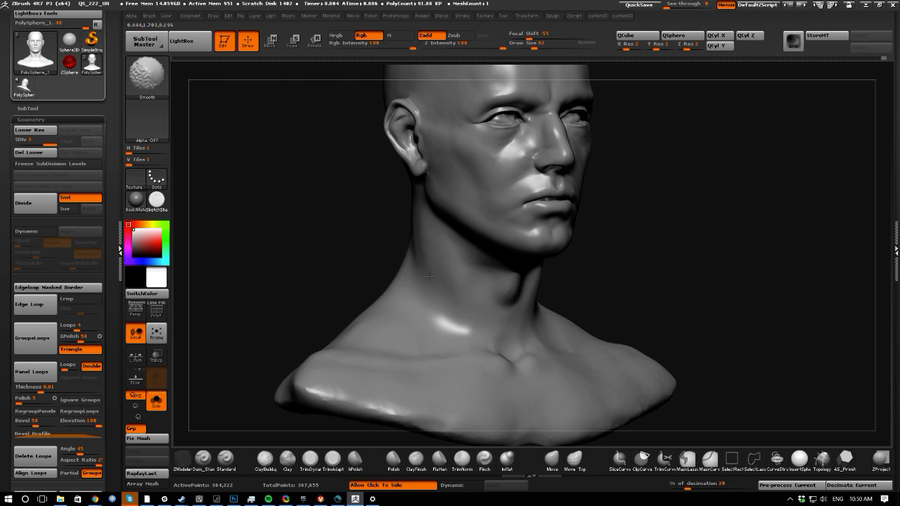
alt+drag(406, 209, 338, 231)
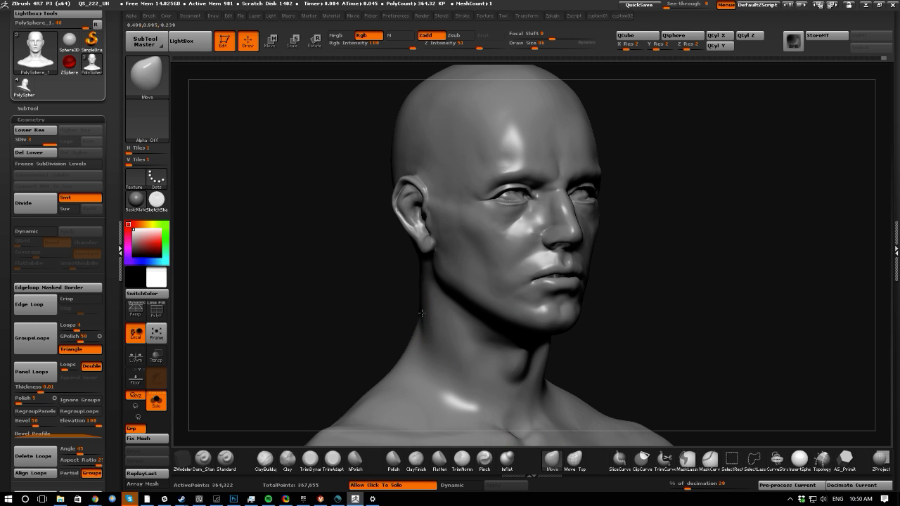
mouse_move(376, 266)
alt+mouse_down()
mouse_move(302, 232)
mouse_move(316, 274)
mouse_move(322, 255)
alt+mouse_up()
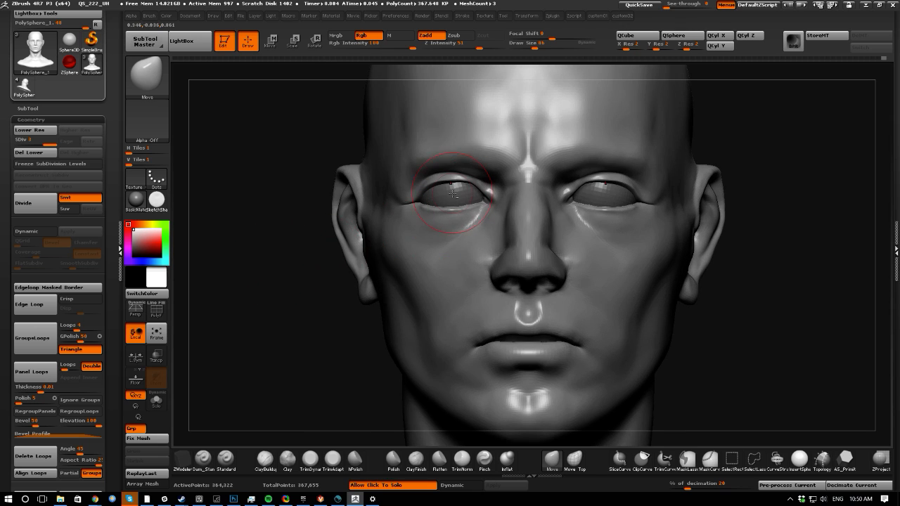
- Select the eyeballs subtool and divide its mesh twice
alt+click(352, 246)
key(space)
click(258, 76)
click(258, 76)
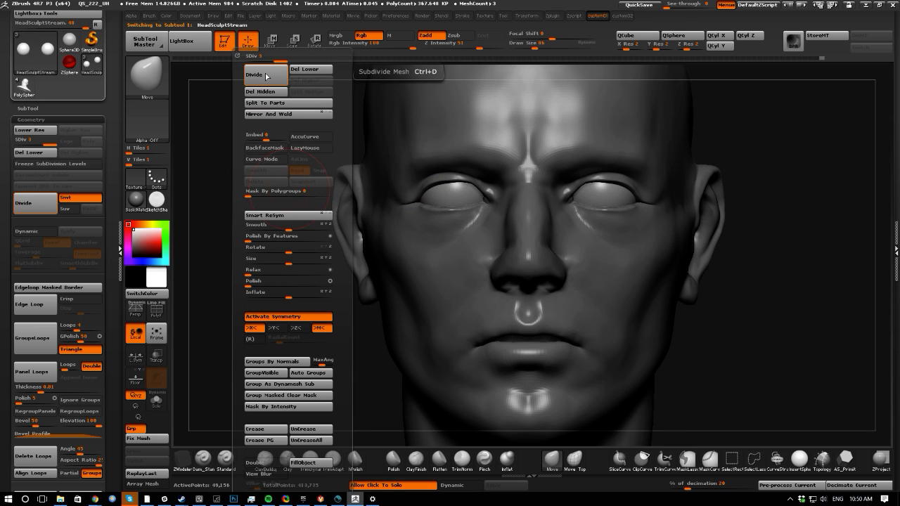
key(bracketleft)
key(bracketleft)
key(bracketleft)
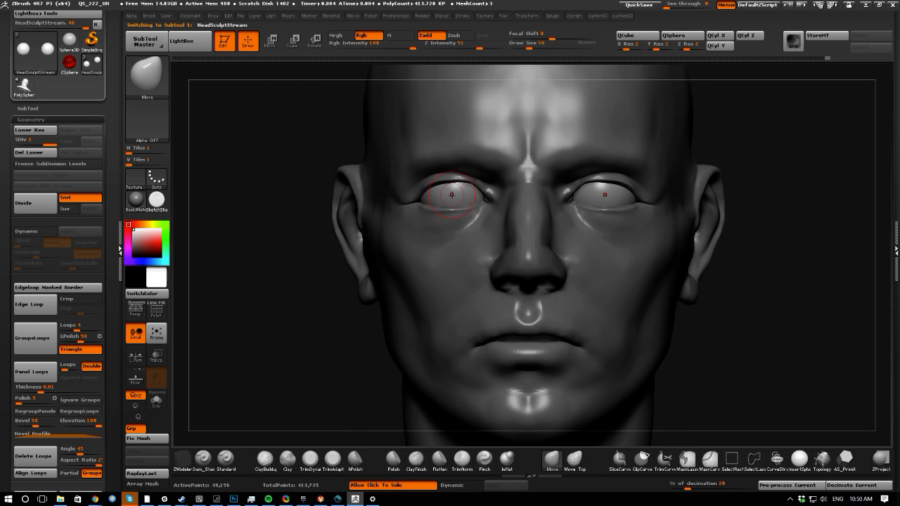
key(bracketleft)
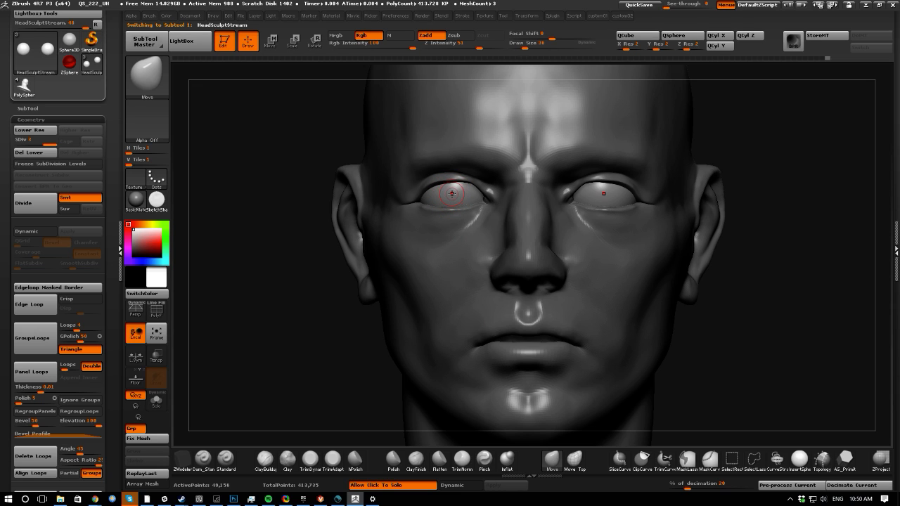
key(ctrl)
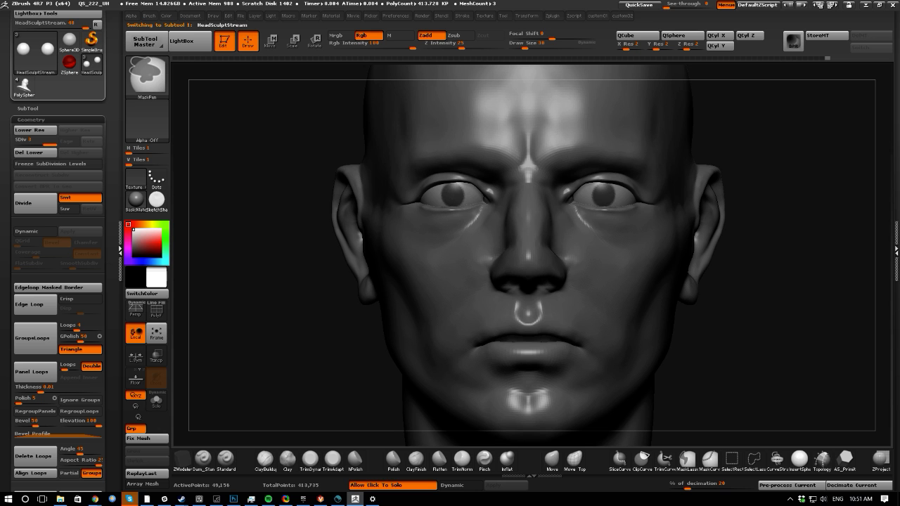
mouse_move(243, 204)
mouse_down()
mouse_move(254, 237)
mouse_move(243, 191)
mouse_up()
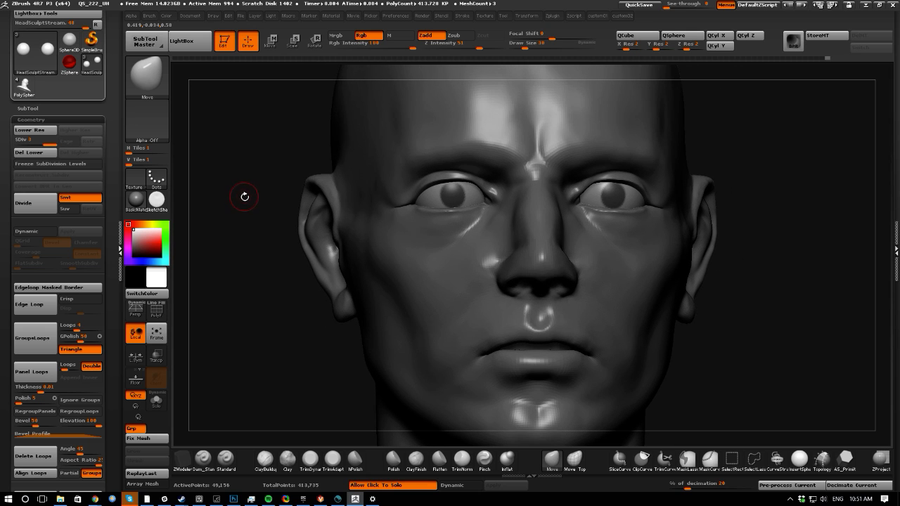
key(ctrl)
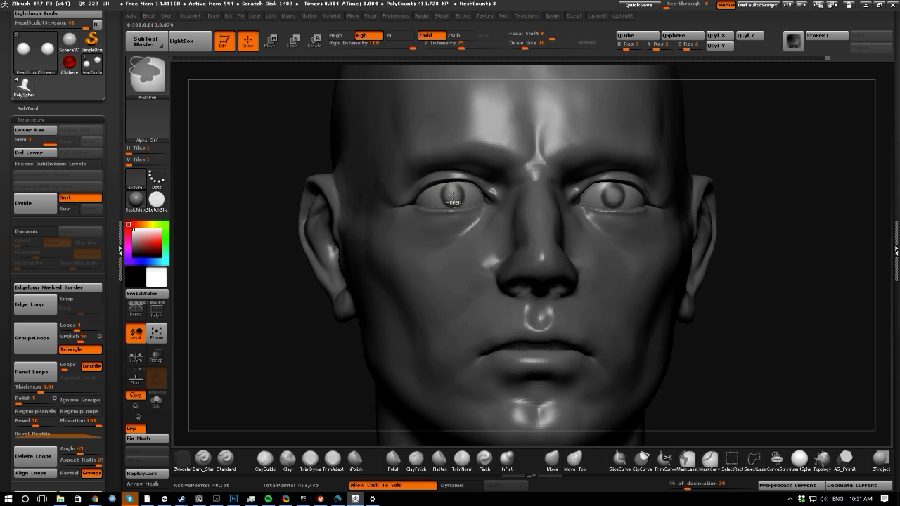
drag(256, 247, 244, 218)
ctrl+click(244, 215)
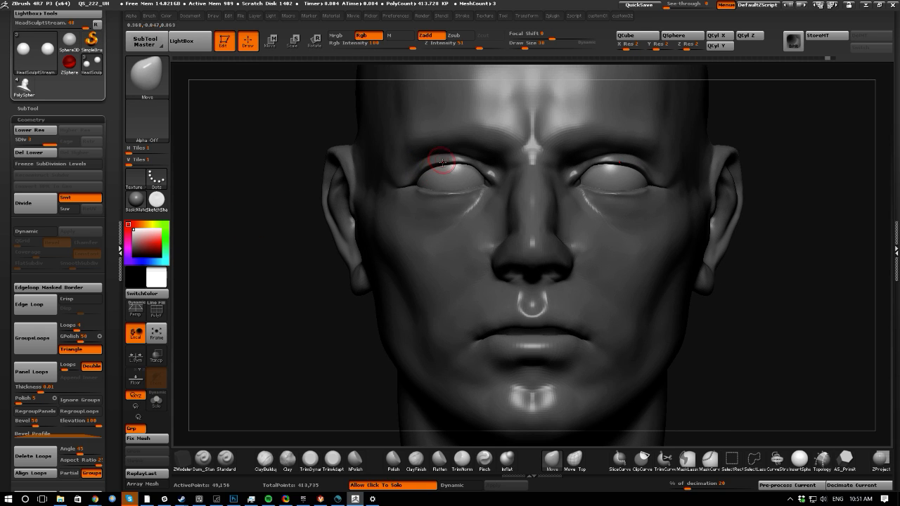
alt+click(450, 172)
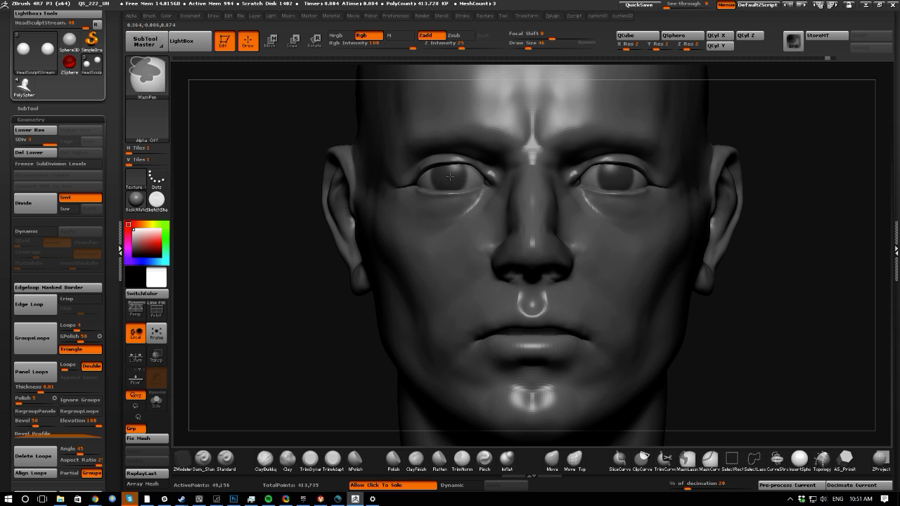
alt+click(451, 171)
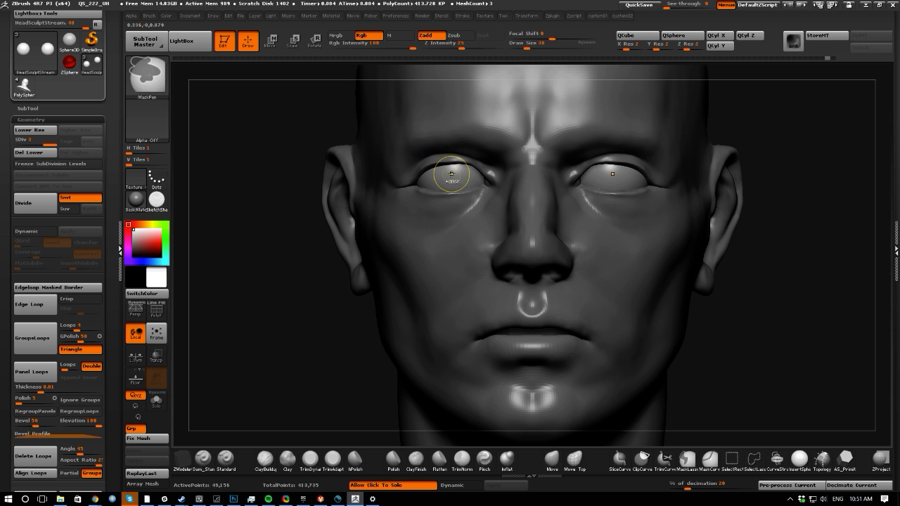
- Mask a circular iris area at the centre of both eyeballs with the MaskCircle brush
key(ctrl+b)
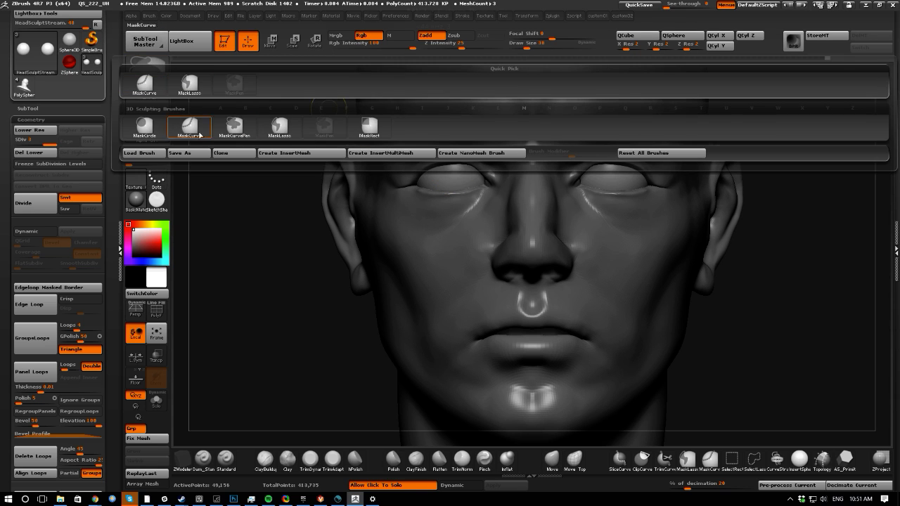
click(145, 126)
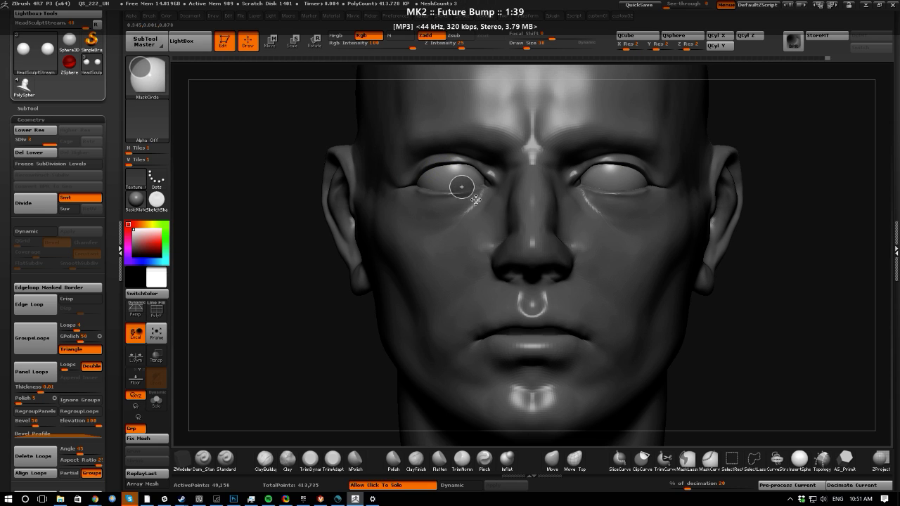
drag(465, 194, 467, 198)
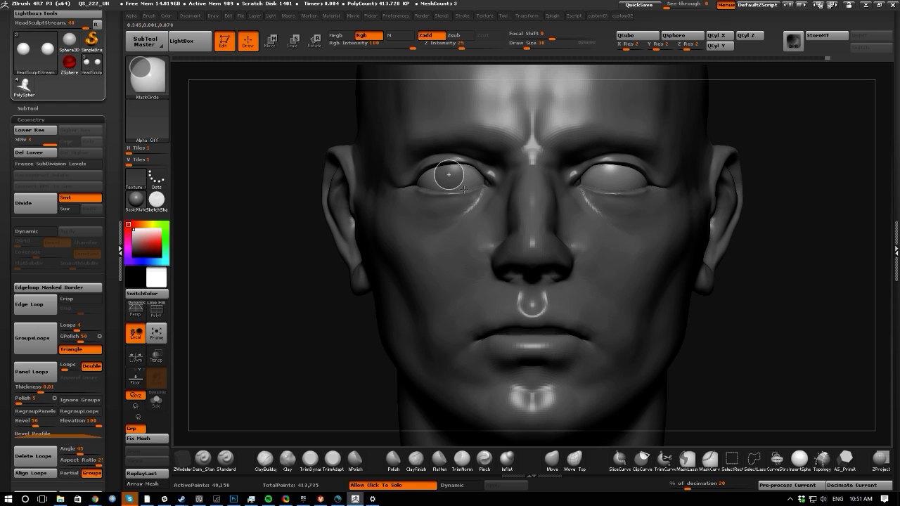
ctrl+drag(464, 190, 457, 180)
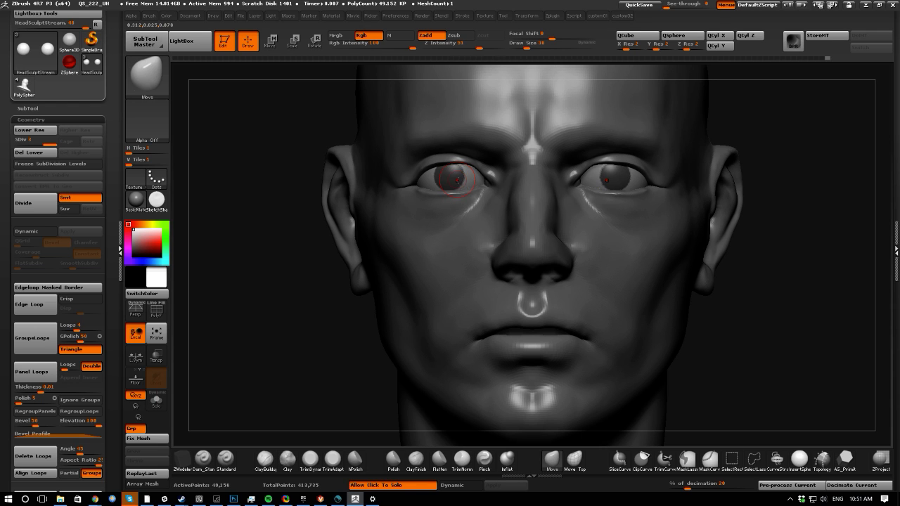
mouse_move(263, 214)
mouse_down()
mouse_move(283, 237)
mouse_move(232, 209)
mouse_move(321, 288)
mouse_up()
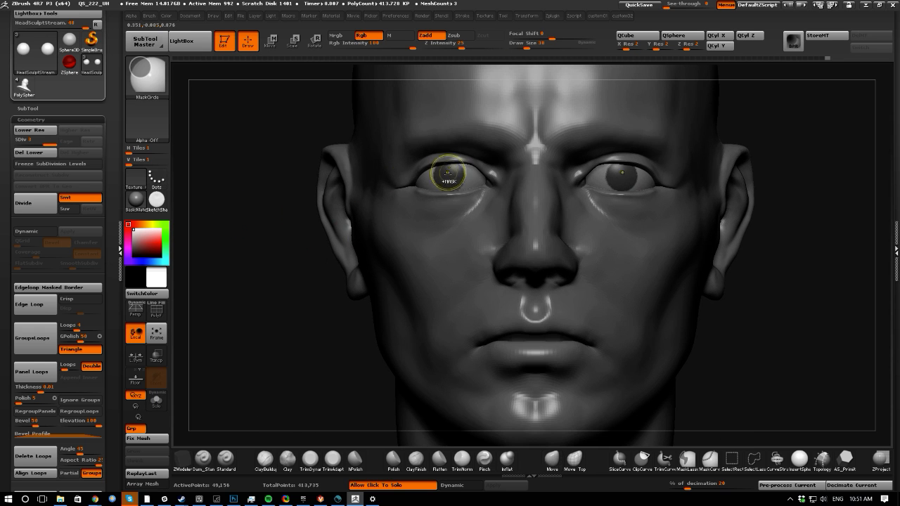
- Invert the eyeball mask and shift the iris areas in profile view with the Transpose Move line, repeating the move
ctrl+click(301, 191)
shift+drag(249, 211, 277, 203)
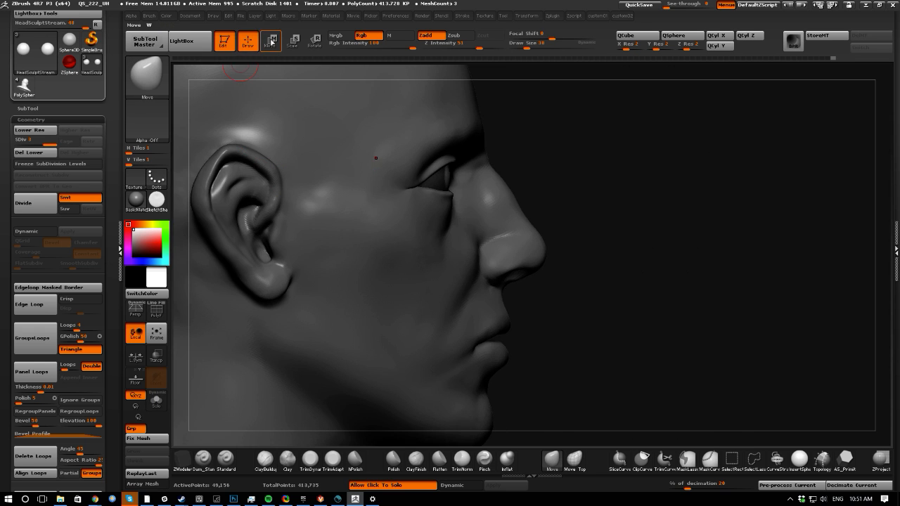
click(270, 42)
key(1)
key(1)
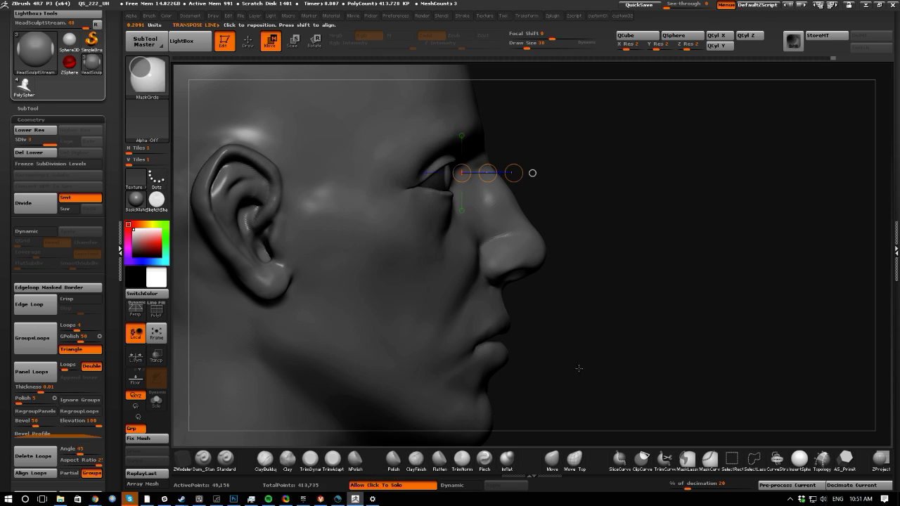
- Polish the unmasked iris areas of both eyeballs with the Polish deformation and return to Draw mode
shift+drag(578, 367, 421, 365)
key(1)
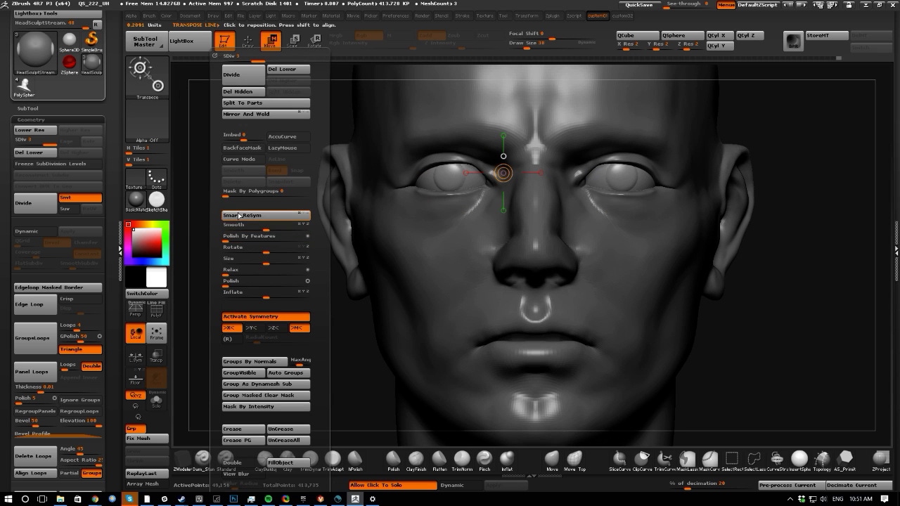
drag(226, 283, 268, 207)
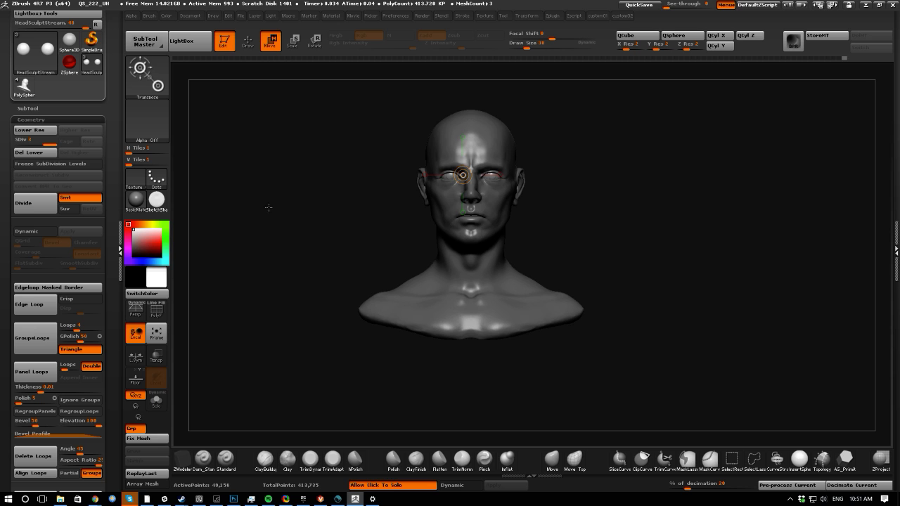
click(247, 41)
alt+drag(291, 131, 301, 158)
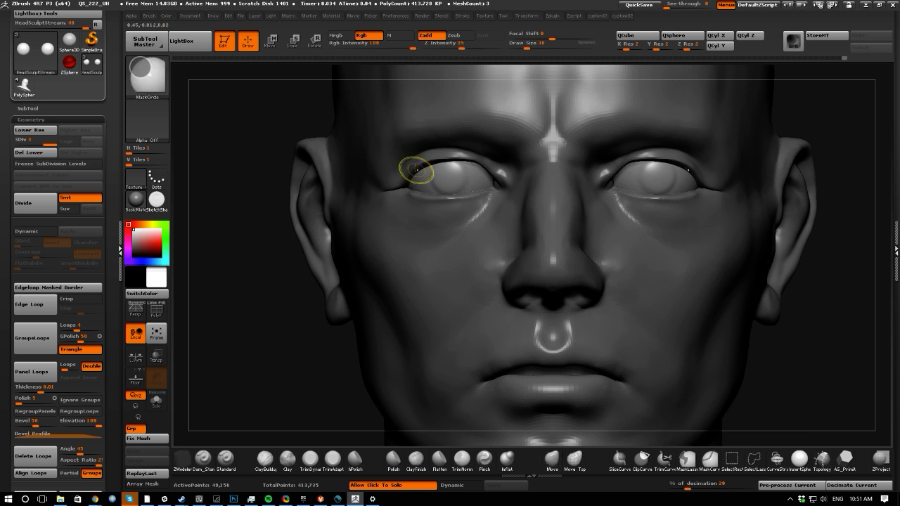
- Select the head subtool, undo a trial Move stroke on the upper eyelid, and lower the head to subdivision level 2
alt+click(398, 232)
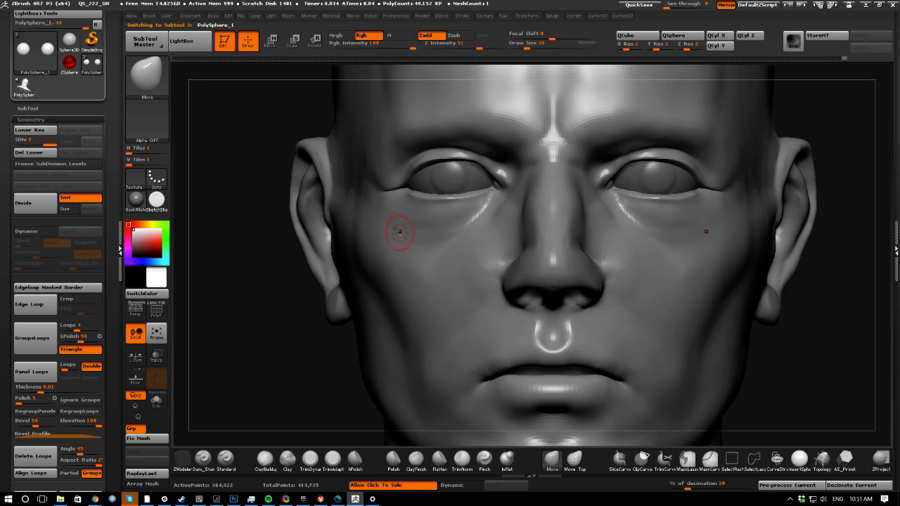
drag(209, 176, 247, 173)
key(s)
mouse_move(436, 149)
mouse_down()
mouse_move(446, 151)
mouse_move(434, 158)
mouse_up()
key(ctrl+z)
key(1)
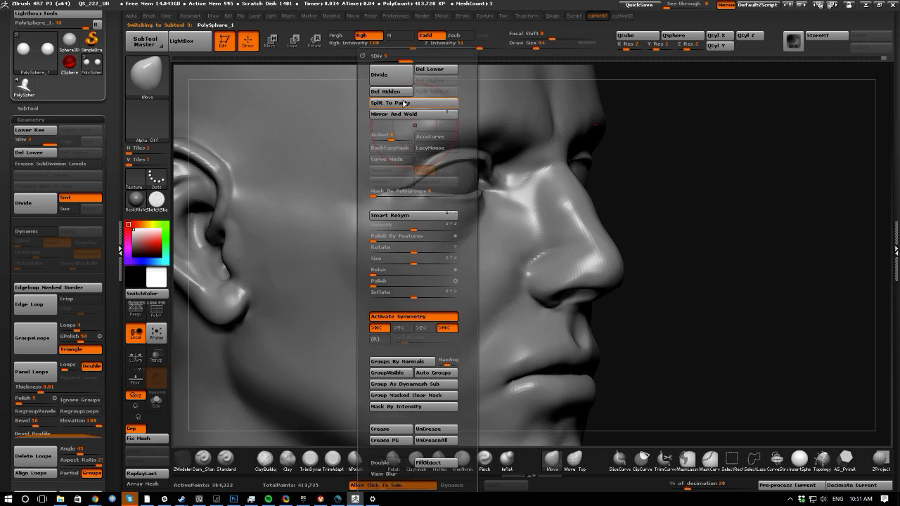
click(387, 58)
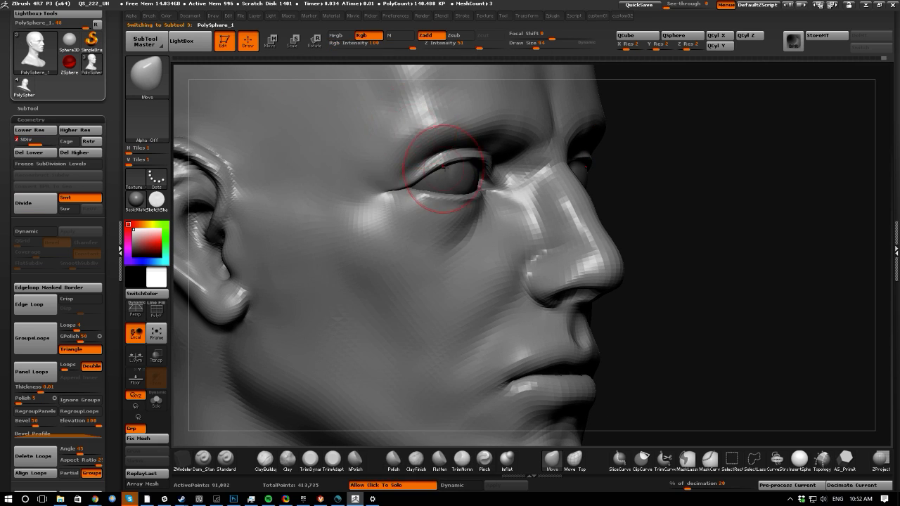
- Reshape the outer eye corners and upper eyelids from the side with the Move brush, lightly smoothing the corners
drag(671, 327, 646, 252)
alt+drag(241, 118, 264, 187)
key(bracketleft)
key(bracketleft)
drag(432, 244, 390, 247)
drag(244, 111, 295, 176)
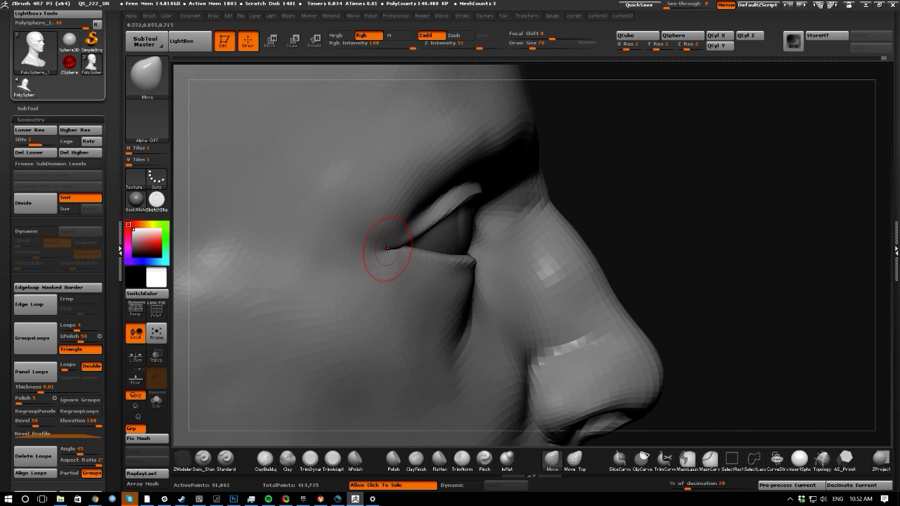
shift+drag(407, 247, 410, 252)
key(bracketright)
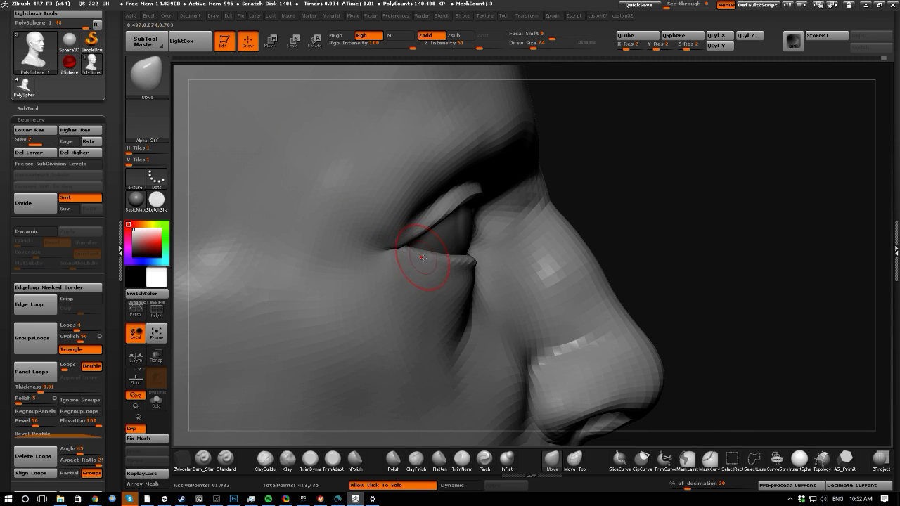
drag(448, 209, 469, 197)
key(bracketright)
key(bracketright)
- Switch the masking brush from MaskCircle to MaskPen and paint a mask over the eyelids and eye corners
drag(717, 315, 630, 284)
ctrl+drag(399, 245, 438, 198)
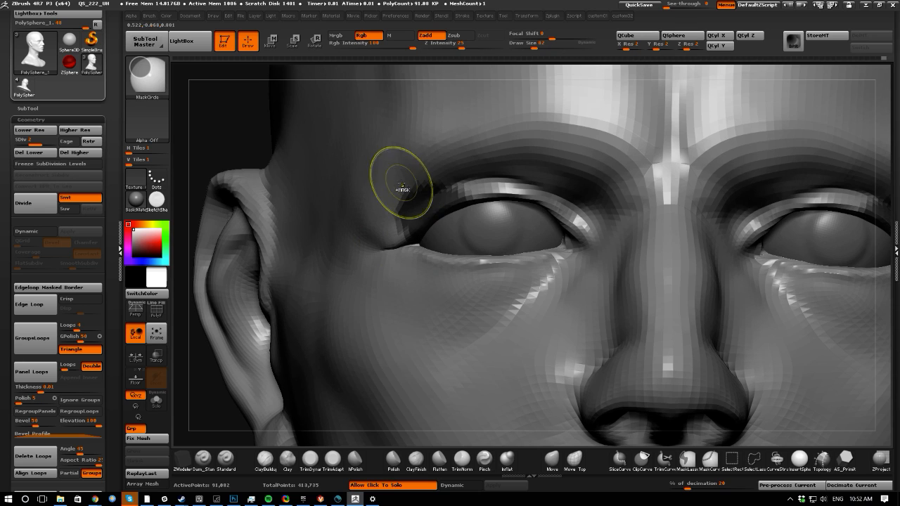
click(141, 77)
ctrl+click(232, 84)
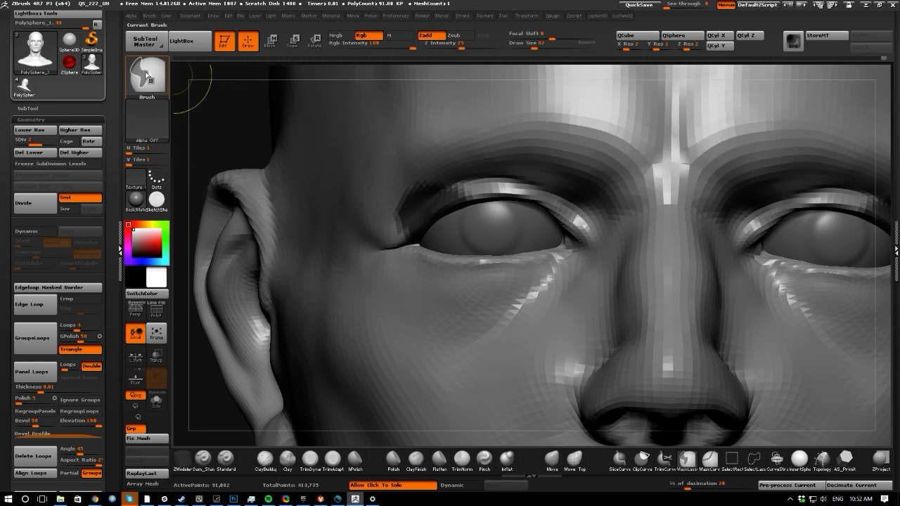
ctrl+click(149, 78)
ctrl+click(278, 84)
ctrl+drag(205, 144, 221, 160)
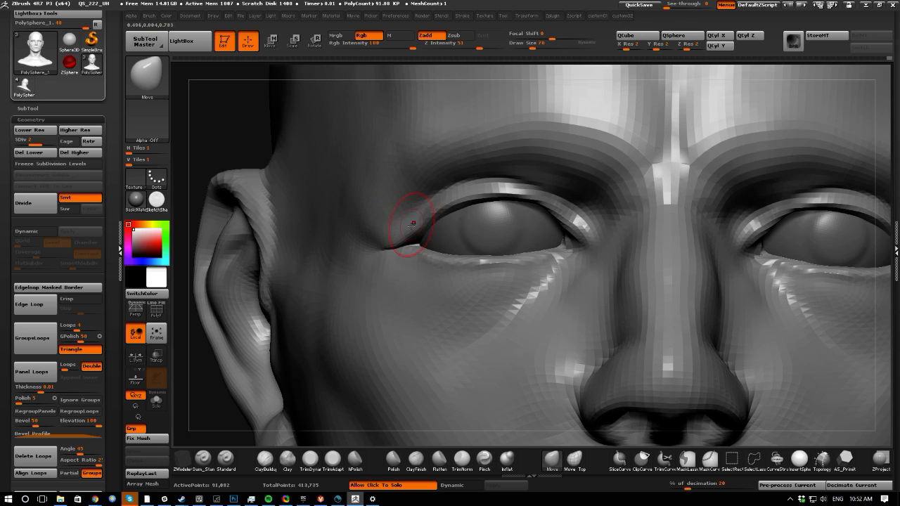
mouse_move(404, 234)
ctrl+mouse_down()
mouse_move(450, 194)
mouse_move(562, 214)
mouse_move(573, 242)
mouse_move(414, 256)
mouse_move(559, 266)
mouse_move(568, 253)
ctrl+mouse_up()
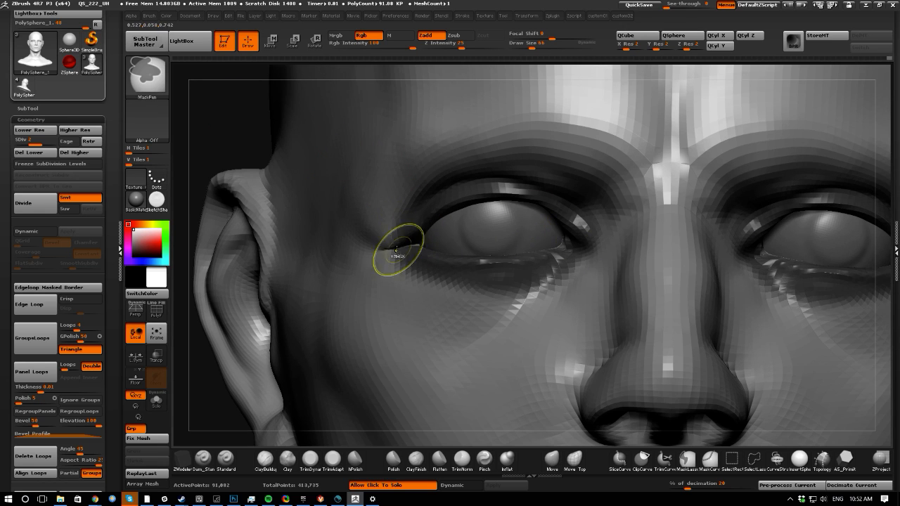
ctrl+drag(395, 250, 410, 211)
- Invert the mask so only the eyelid areas stay editable, with the Move brush active
key(b)
key(m)
key(v)
alt+drag(220, 112, 258, 160)
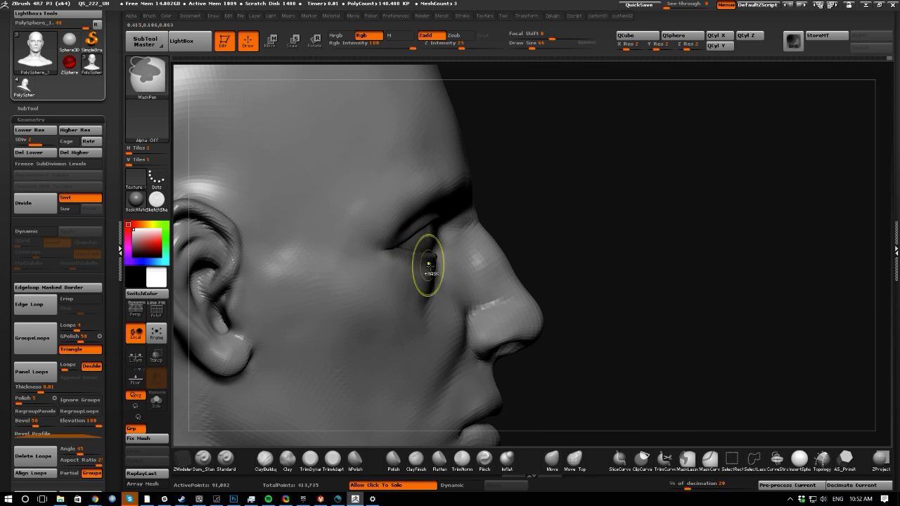
ctrl+click(612, 344)
drag(616, 362, 578, 360)
- Adjust the unmasked eyelids and outer eye corners with the Move brush from front, side and three-quarter views
key(bracketright)
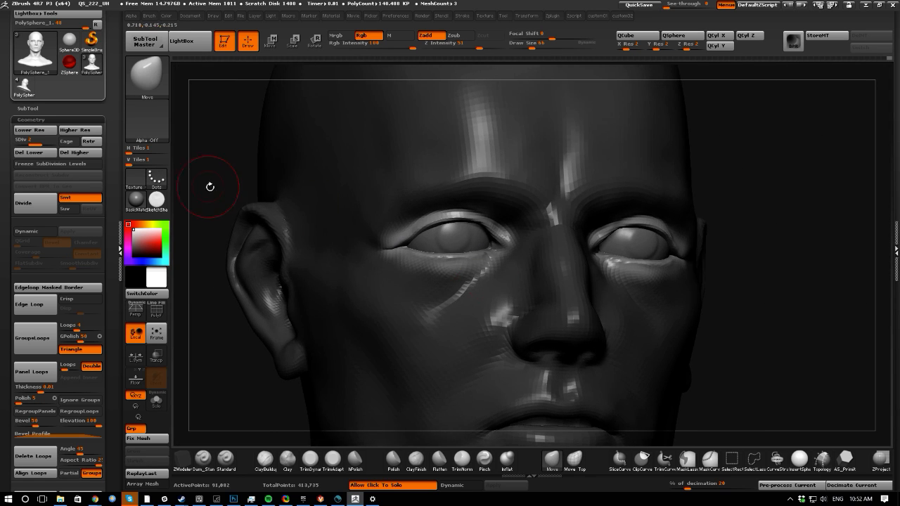
drag(210, 186, 188, 189)
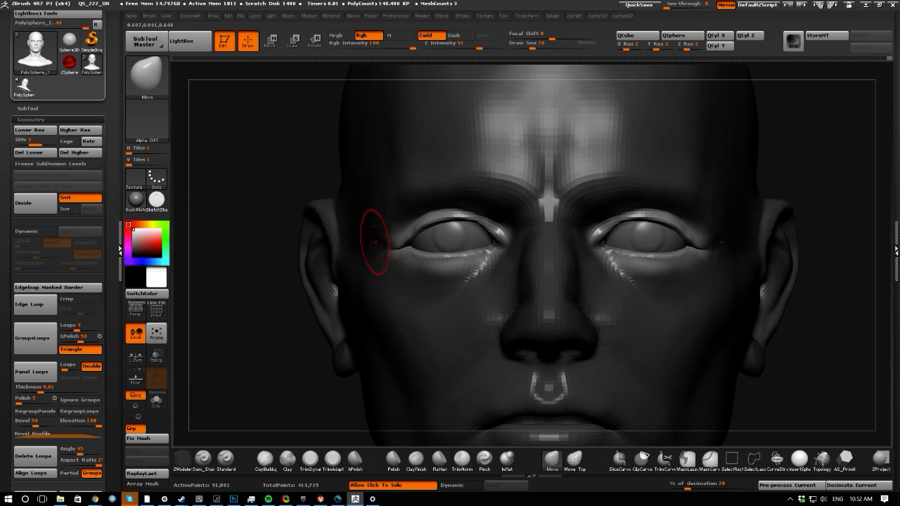
drag(226, 212, 306, 174)
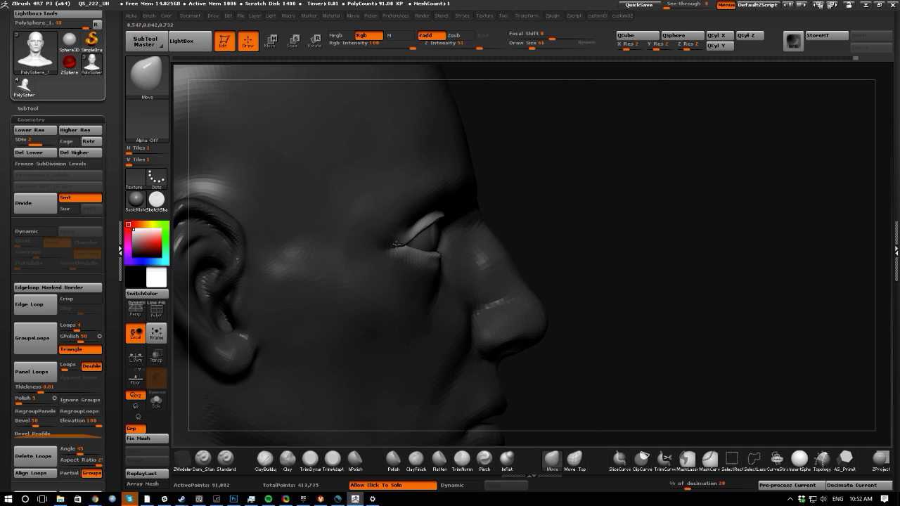
drag(613, 381, 493, 280)
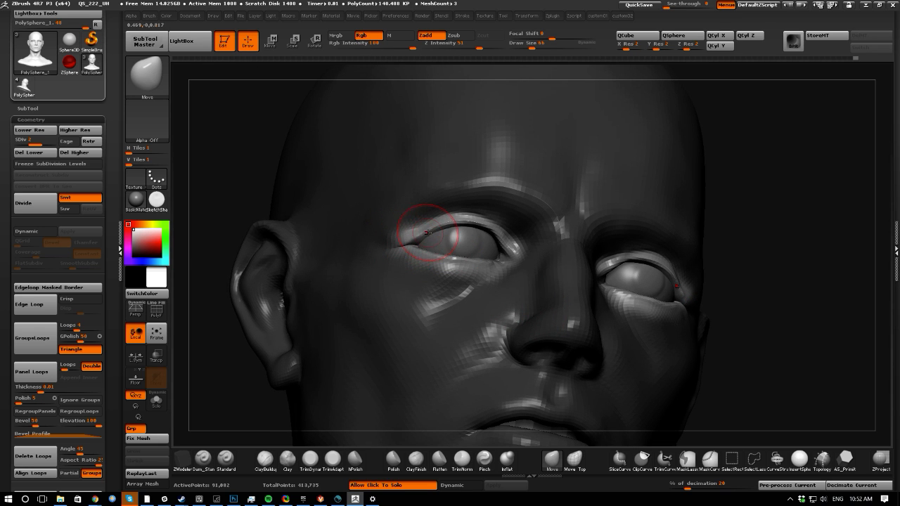
key(bracketleft)
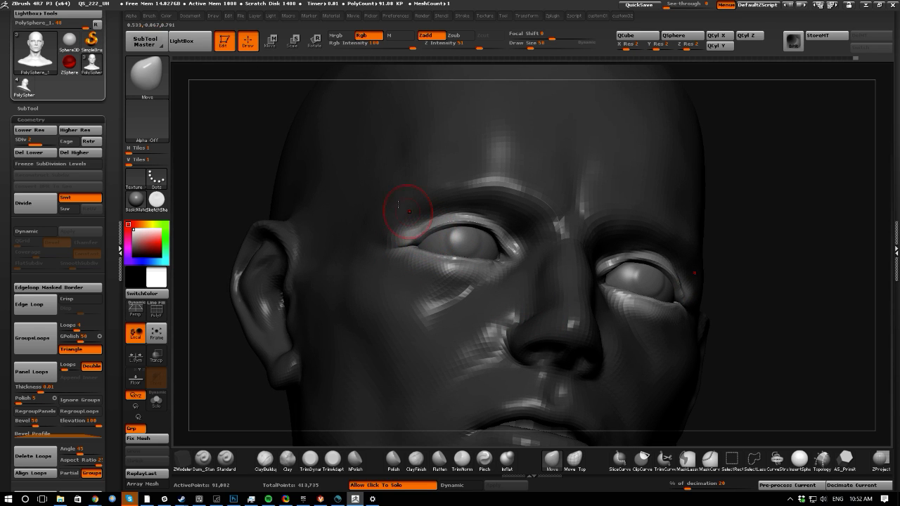
drag(244, 132, 247, 164)
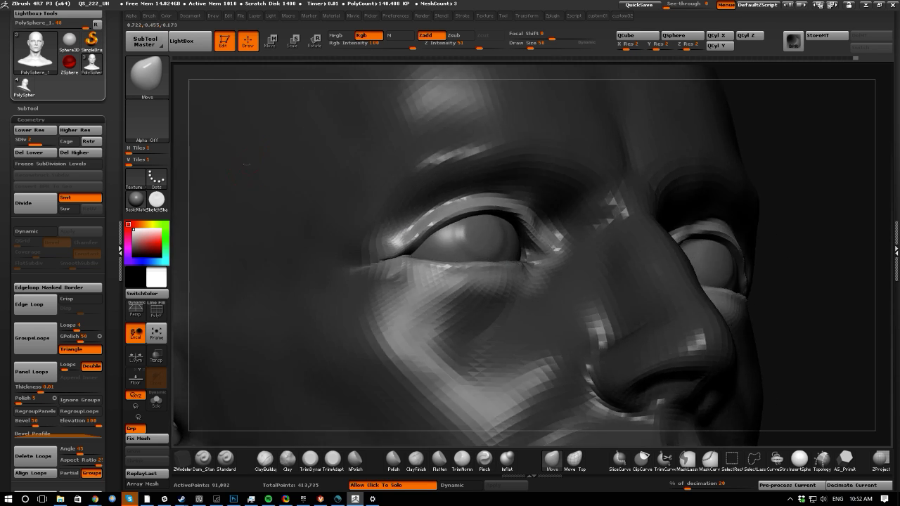
- Lower the head to subdivision level 1 and reshape the outer eye corners and upper lids with the Move brush
key(space)
key(shift+d)
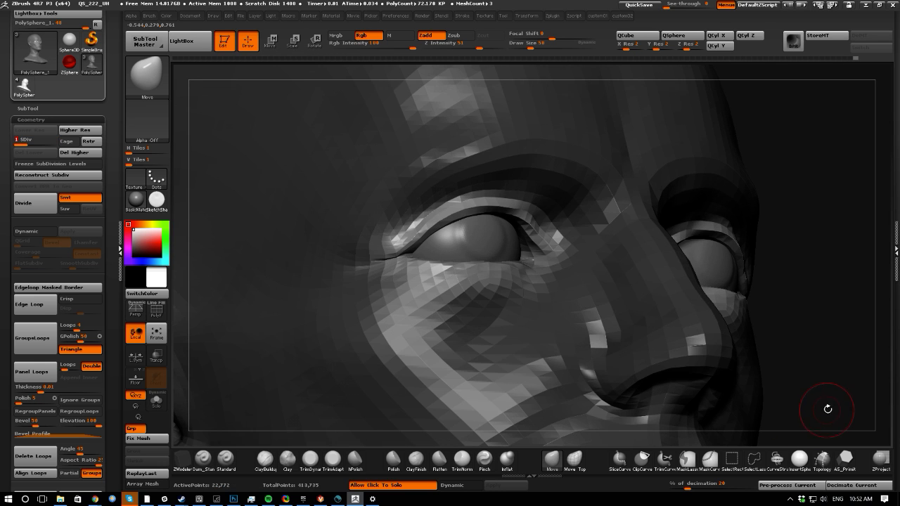
drag(827, 409, 356, 251)
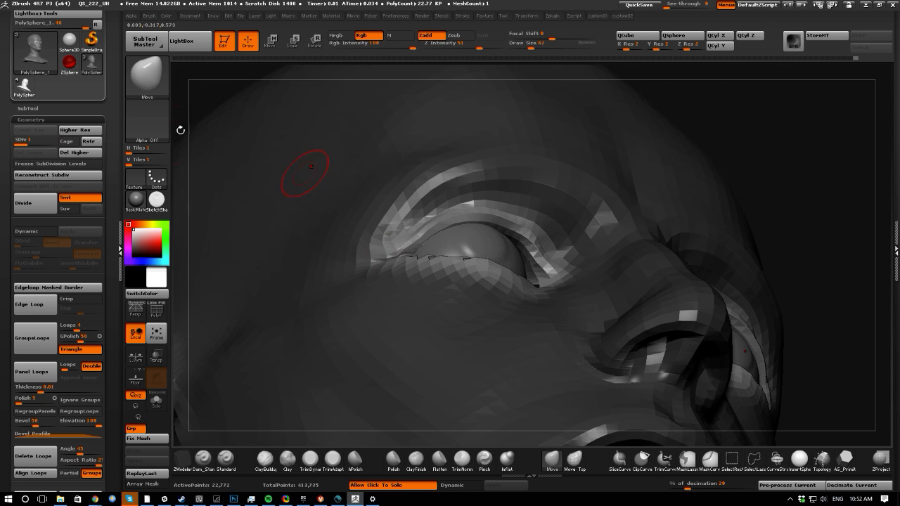
mouse_move(187, 142)
mouse_down()
mouse_move(183, 166)
mouse_move(242, 288)
mouse_move(288, 262)
mouse_move(367, 253)
mouse_up()
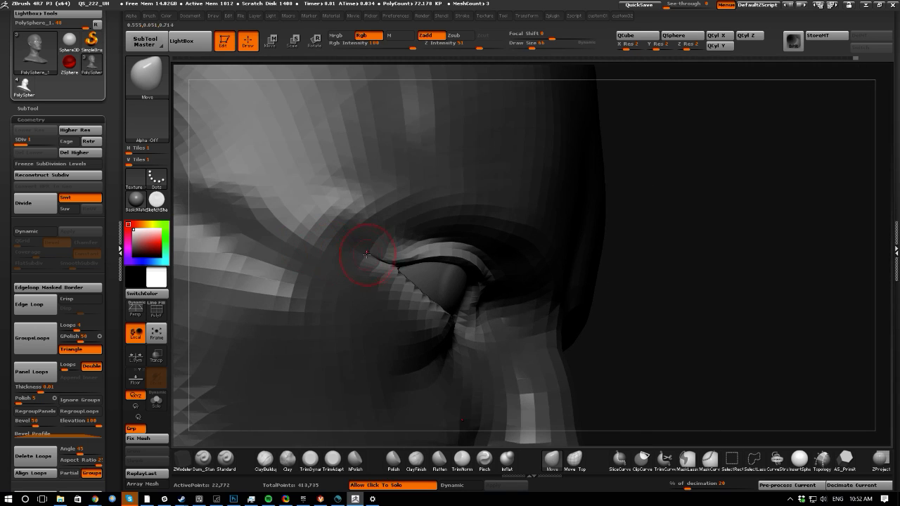
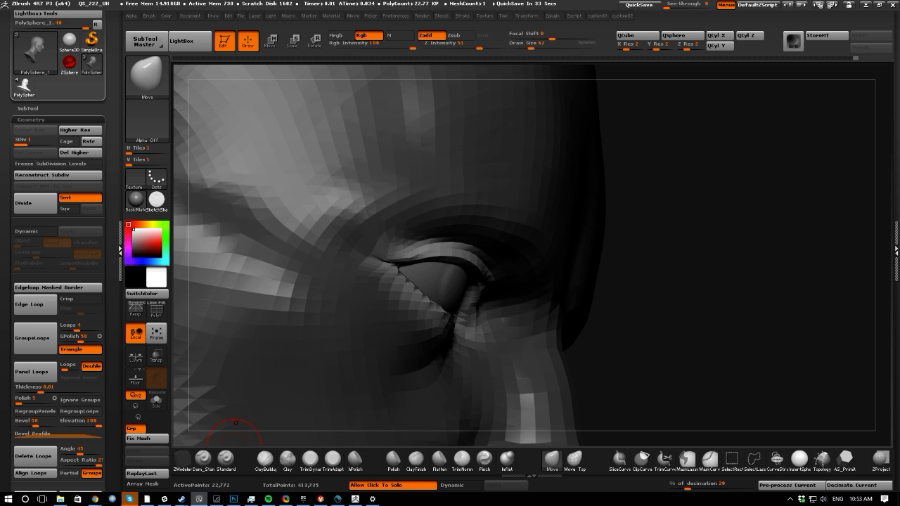
drag(627, 342, 551, 297)
drag(285, 215, 440, 248)
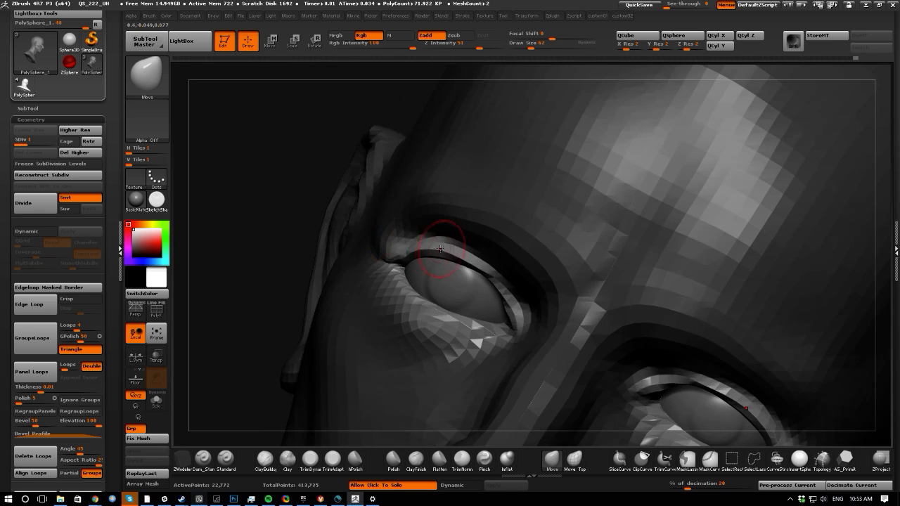
drag(268, 220, 527, 297)
- Adjust the upper eyelid curve and outer eye corners with an enlarged Move Topological brush
click(574, 460)
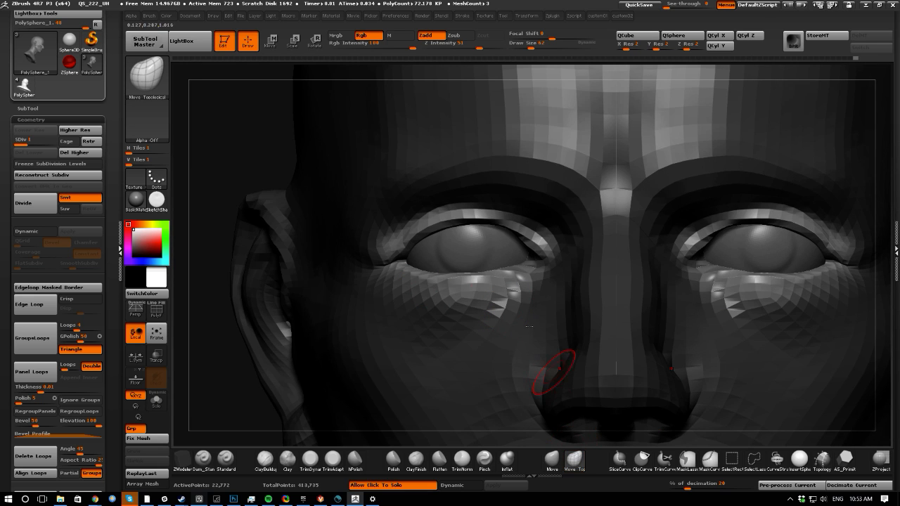
key(])
drag(452, 220, 456, 226)
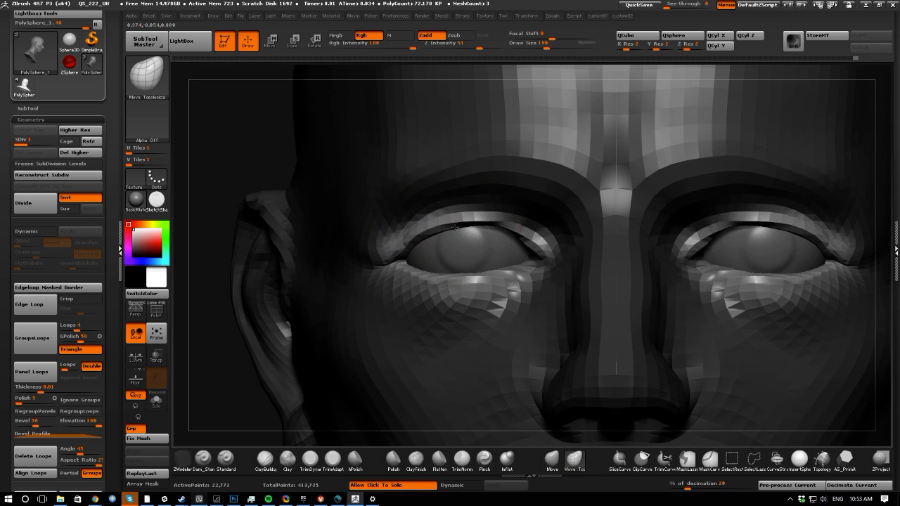
mouse_move(450, 274)
mouse_down()
mouse_move(414, 250)
mouse_move(416, 236)
mouse_up()
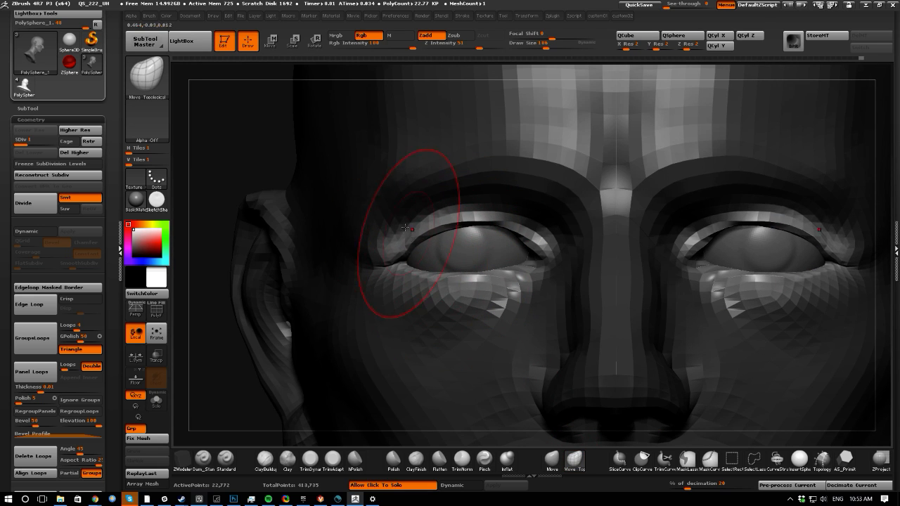
drag(226, 153, 302, 156)
drag(409, 253, 426, 233)
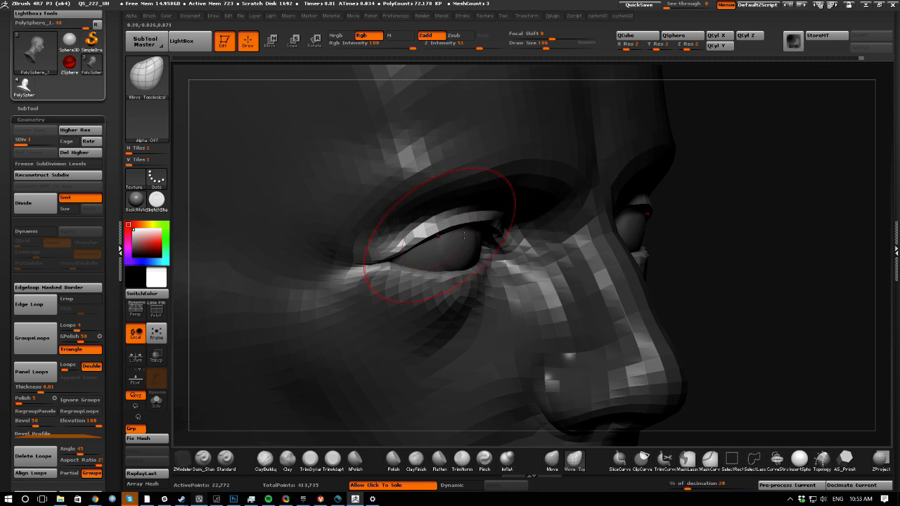
- Refine the inner eye corners and the inner part of the upper eyelids with the Move Topological brush
drag(770, 364, 711, 356)
drag(534, 246, 538, 240)
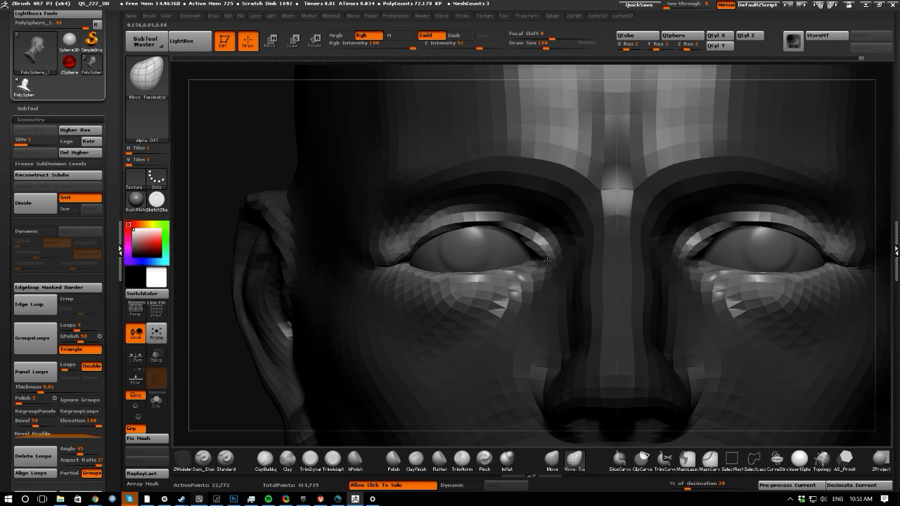
drag(198, 141, 281, 145)
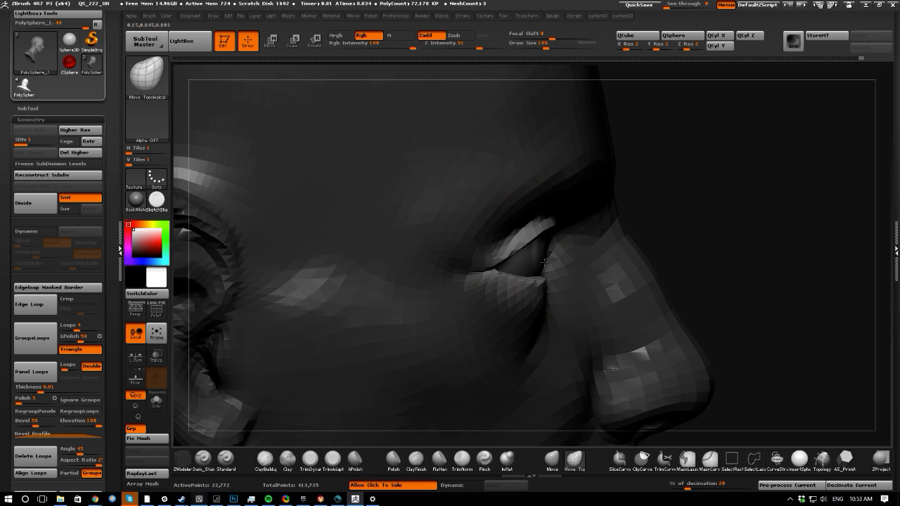
drag(522, 222, 526, 227)
mouse_move(745, 364)
mouse_down()
mouse_move(692, 361)
mouse_move(674, 345)
mouse_up()
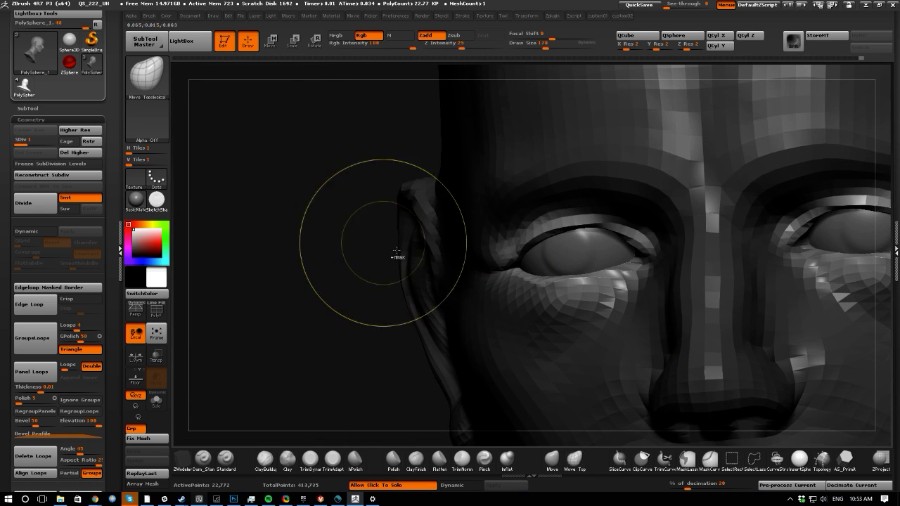
- Clear the mask from the head and raise it to subdivision level 2
drag(301, 230, 328, 222)
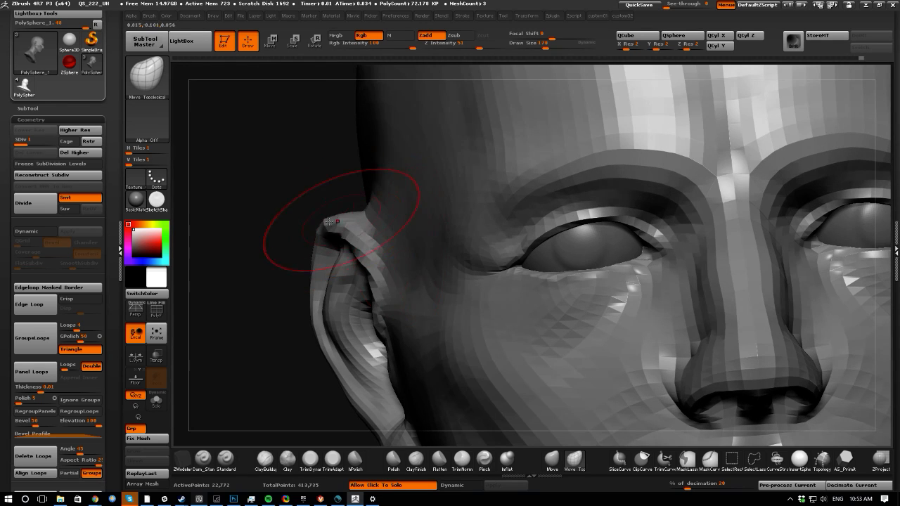
key(space)
click(252, 60)
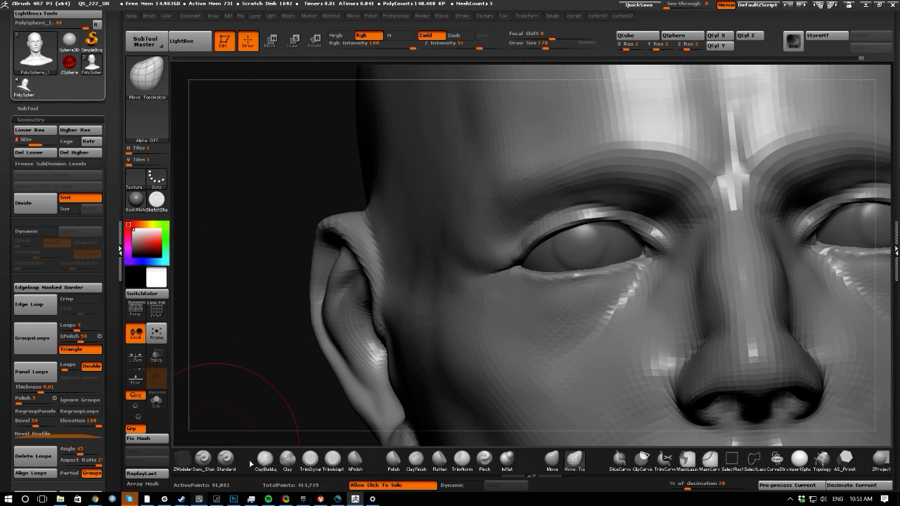
- Build up the area beside the outer eye corners with the Clay brush and smooth it into the temples
click(288, 459)
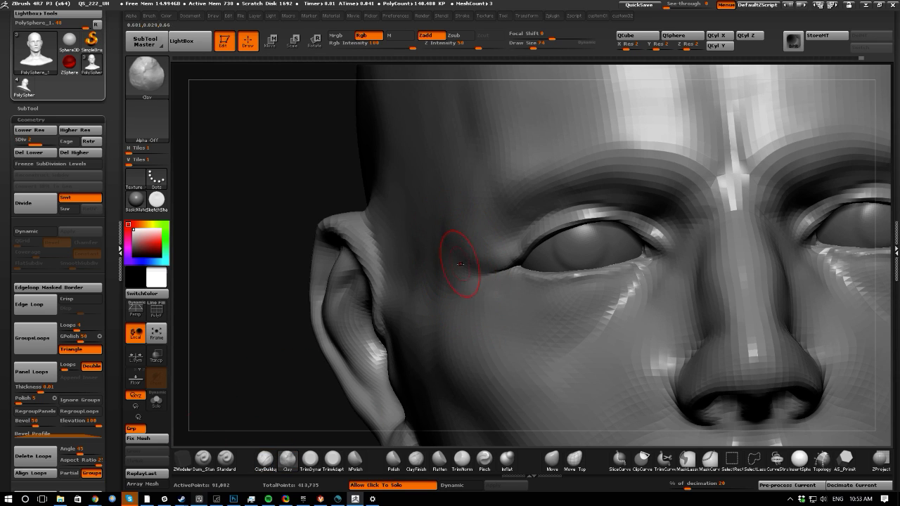
mouse_move(460, 264)
mouse_down()
mouse_move(482, 273)
mouse_move(457, 247)
mouse_move(485, 290)
mouse_move(497, 267)
mouse_move(465, 224)
mouse_up()
key(shift)
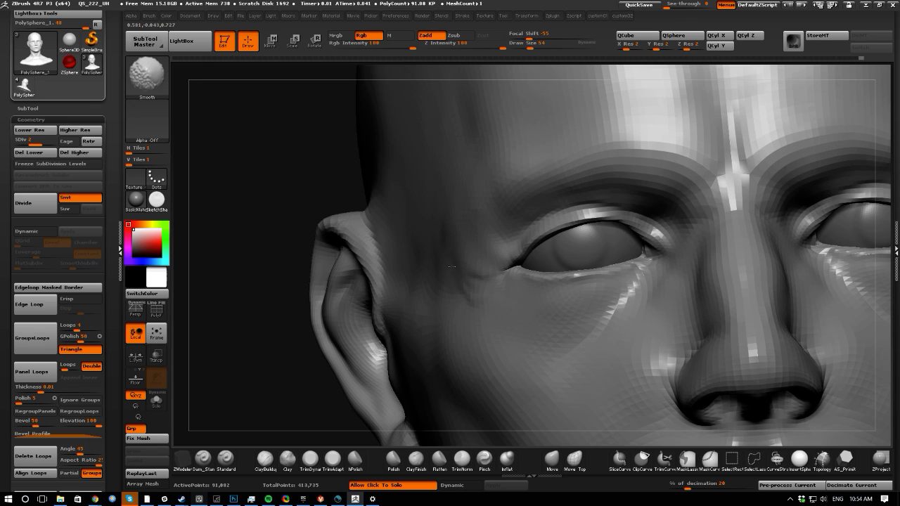
shift+drag(452, 265, 468, 291)
mouse_move(302, 176)
mouse_down()
mouse_move(267, 184)
mouse_move(303, 194)
mouse_move(277, 195)
mouse_move(350, 204)
mouse_up()
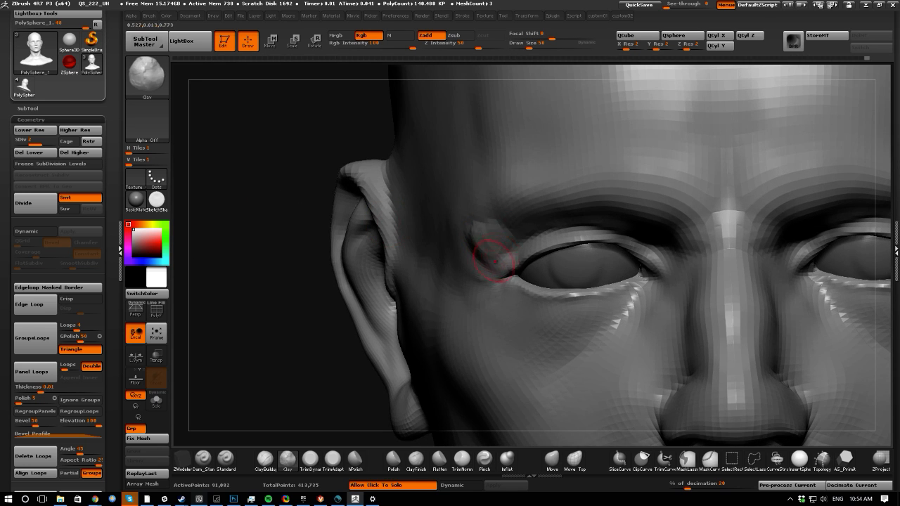
mouse_move(499, 262)
shift+mouse_down()
mouse_move(487, 254)
mouse_move(508, 251)
mouse_move(471, 239)
shift+mouse_up()
key(shift)
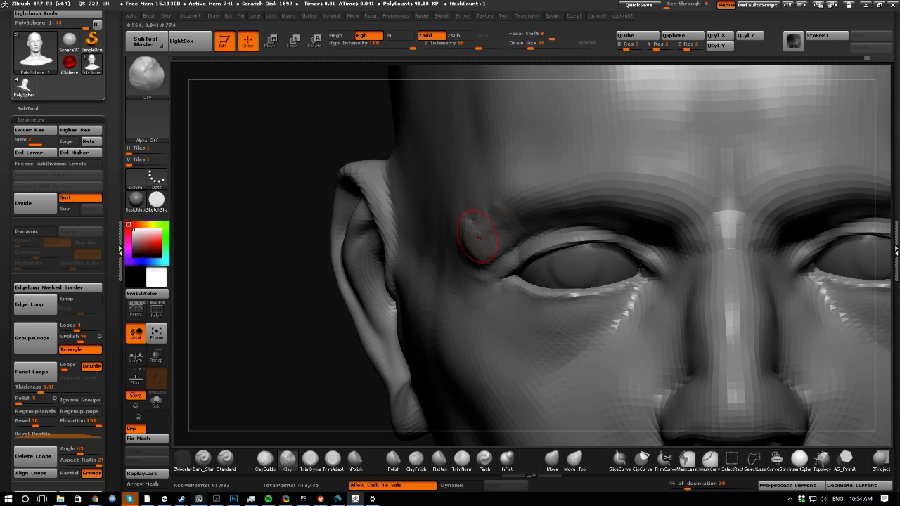
key(shift)
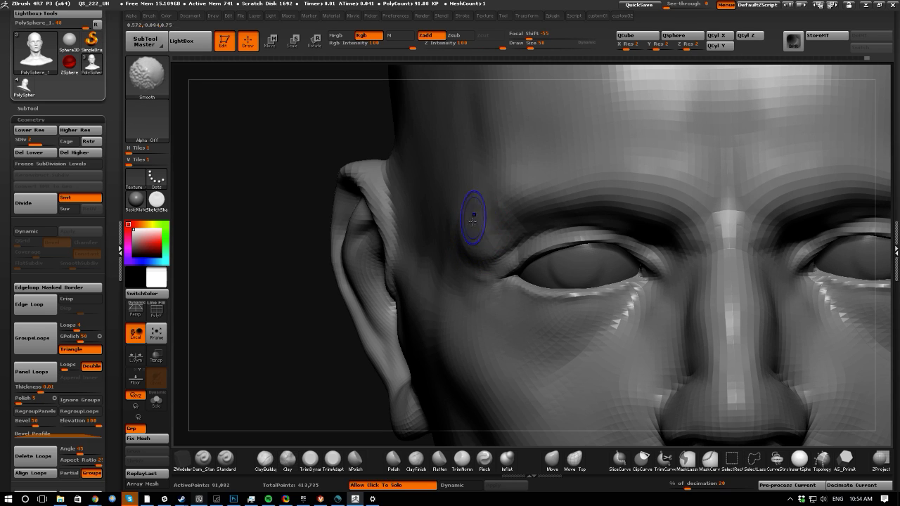
- Fill out the outer ends of the brow ridge with Clay and Standard brush strokes and smooth the transitions
drag(348, 162, 409, 187)
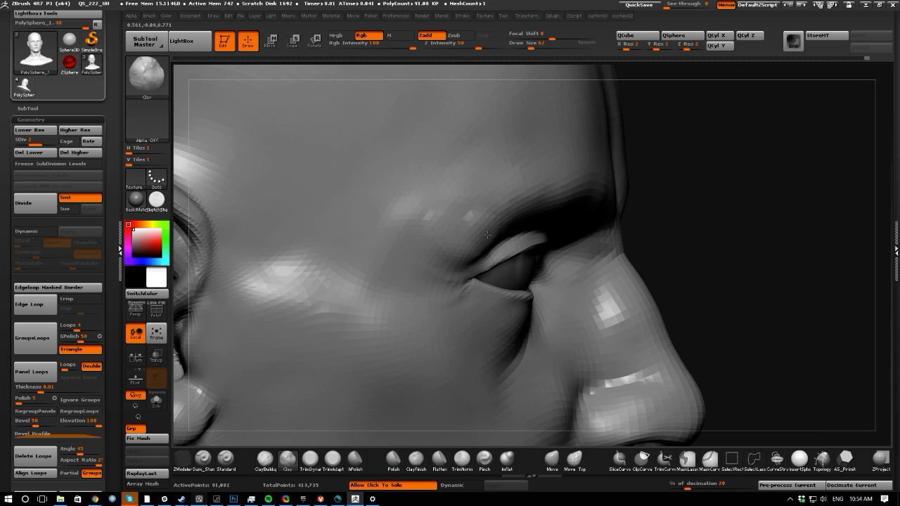
key(shift)
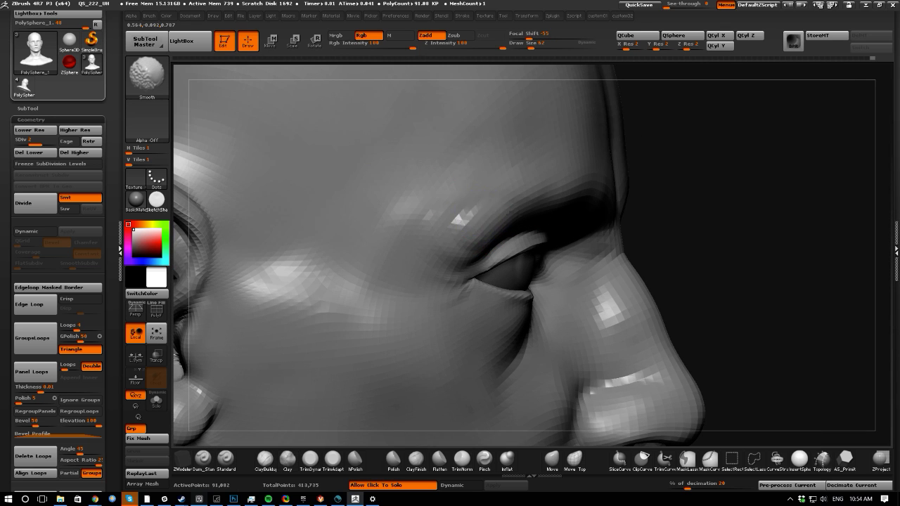
mouse_move(733, 347)
mouse_down()
mouse_move(467, 214)
mouse_move(502, 201)
mouse_move(499, 210)
mouse_up()
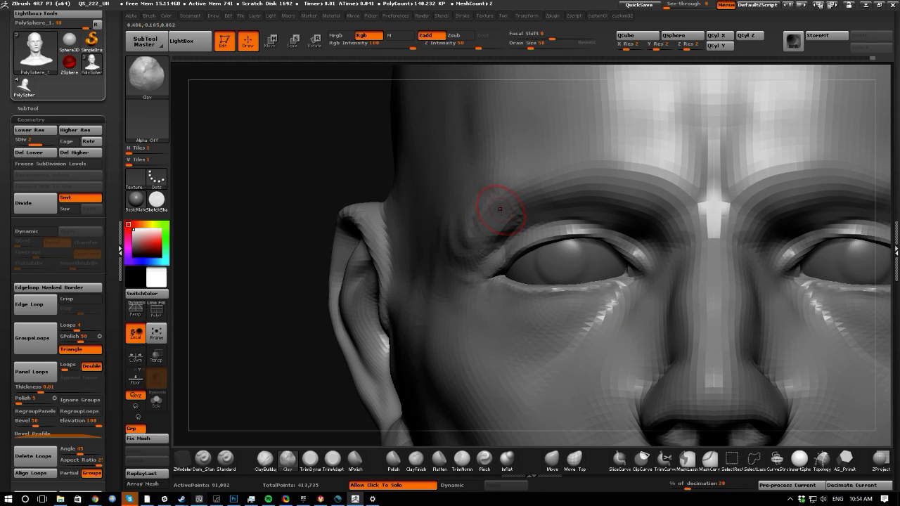
click(226, 458)
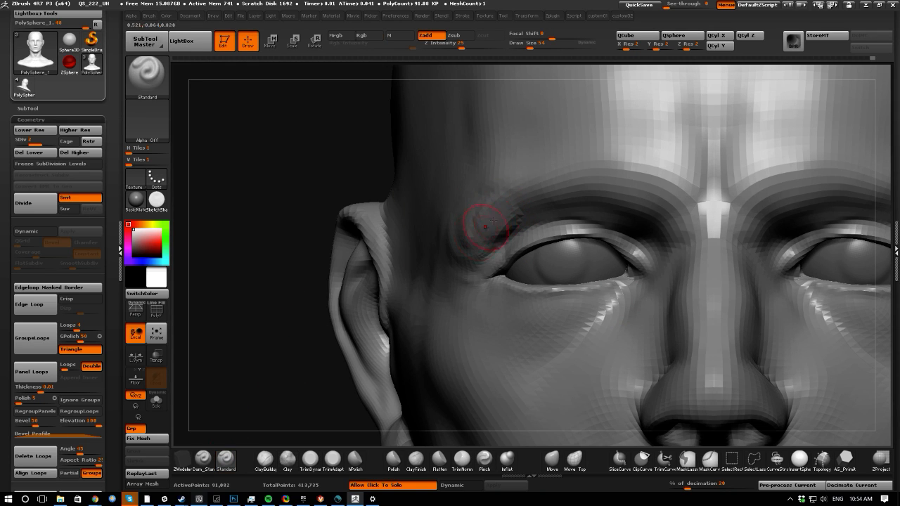
key(shift)
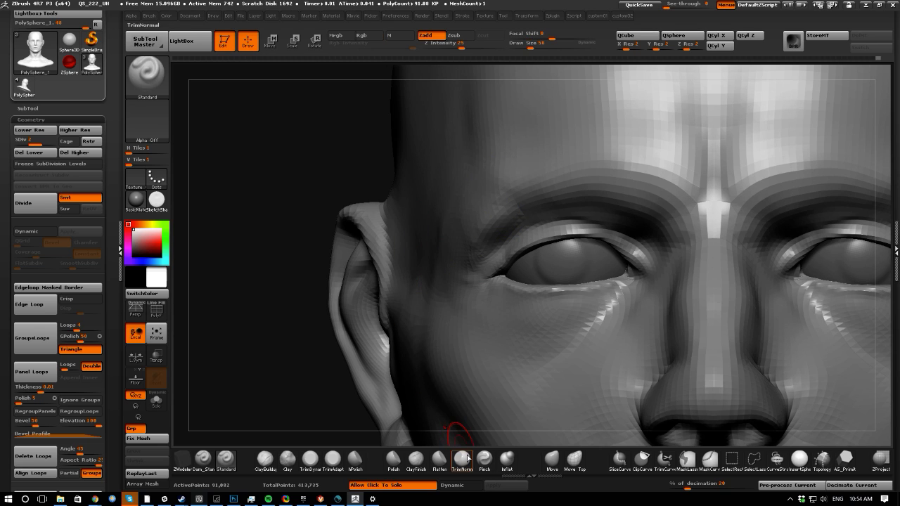
- Isolate the head in Solo mode and even out the temples beside the eyes with the Flatten brush
click(438, 458)
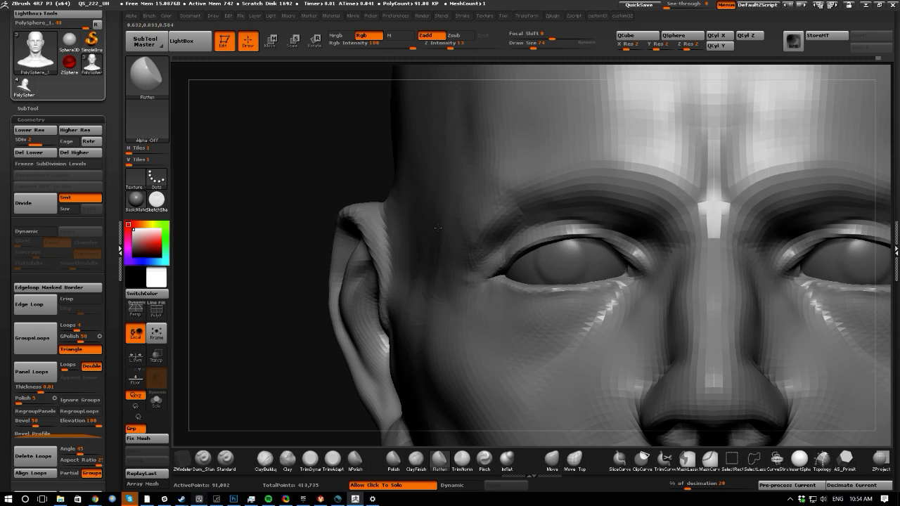
drag(264, 170, 431, 261)
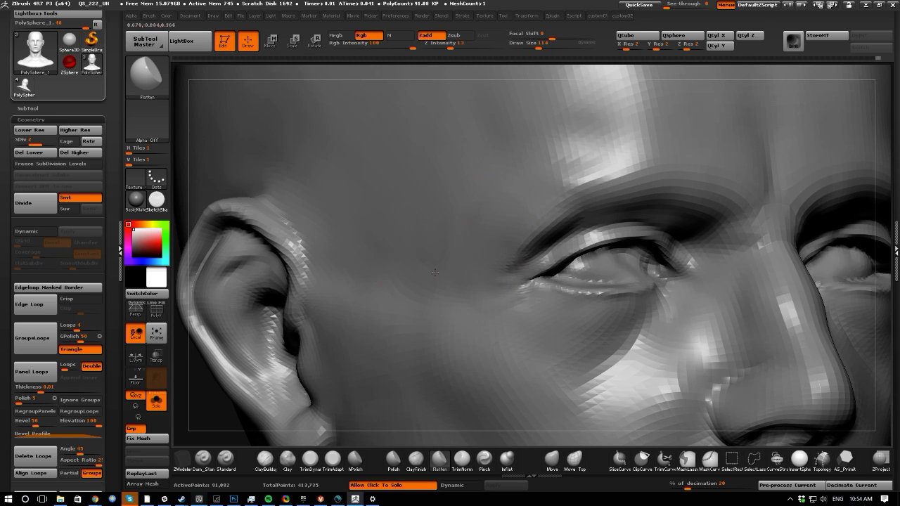
mouse_move(180, 190)
mouse_down()
mouse_move(221, 171)
mouse_move(305, 241)
mouse_move(296, 265)
mouse_move(316, 277)
mouse_up()
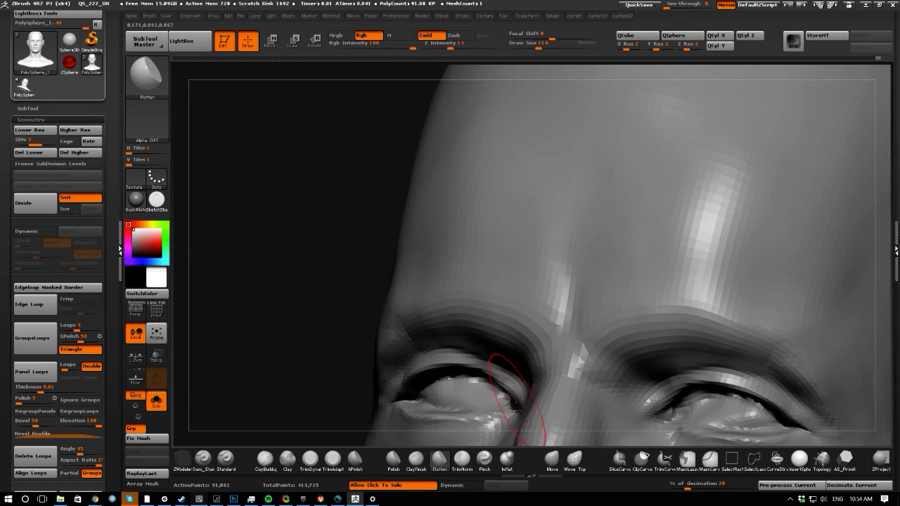
- Adjust the outer brow contour and the area around the outer eye corners with the Move brush, smoothing as needed
key(b)
key(m)
key(v)
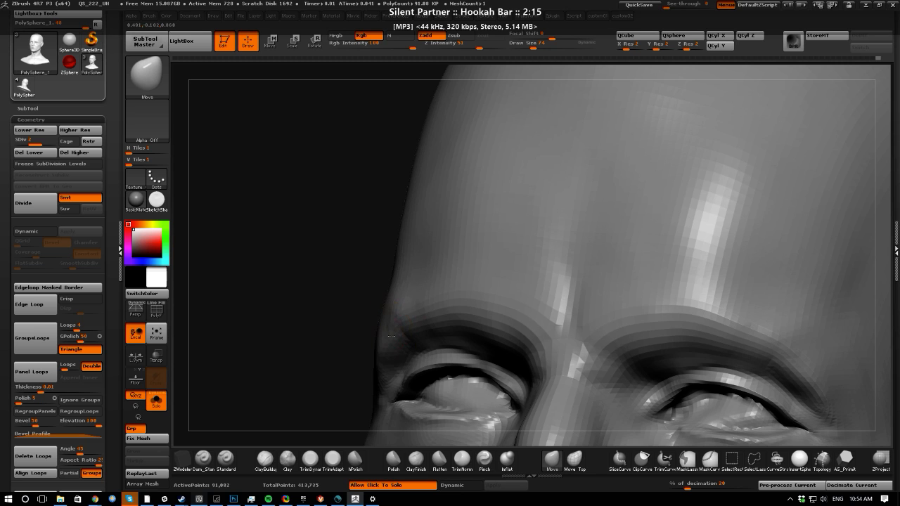
key(f)
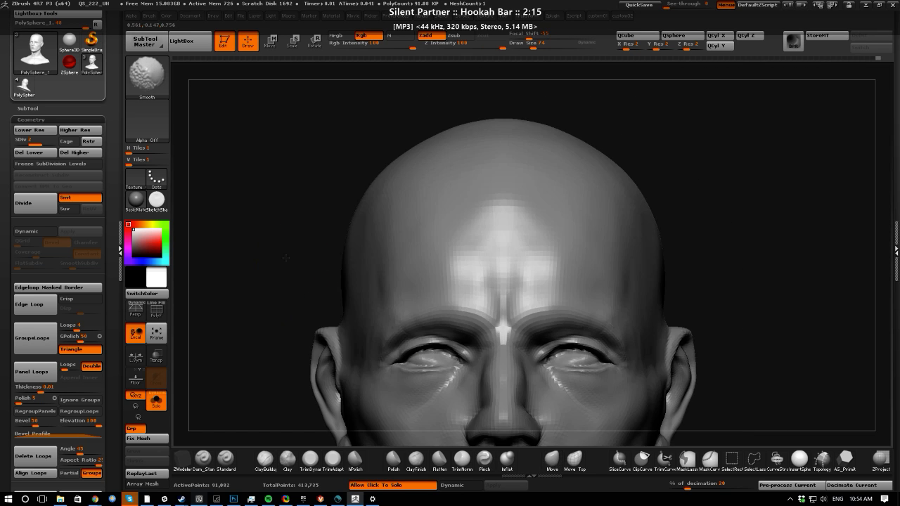
mouse_move(286, 285)
mouse_down()
mouse_move(299, 271)
mouse_move(421, 302)
mouse_move(558, 407)
mouse_move(402, 271)
mouse_up()
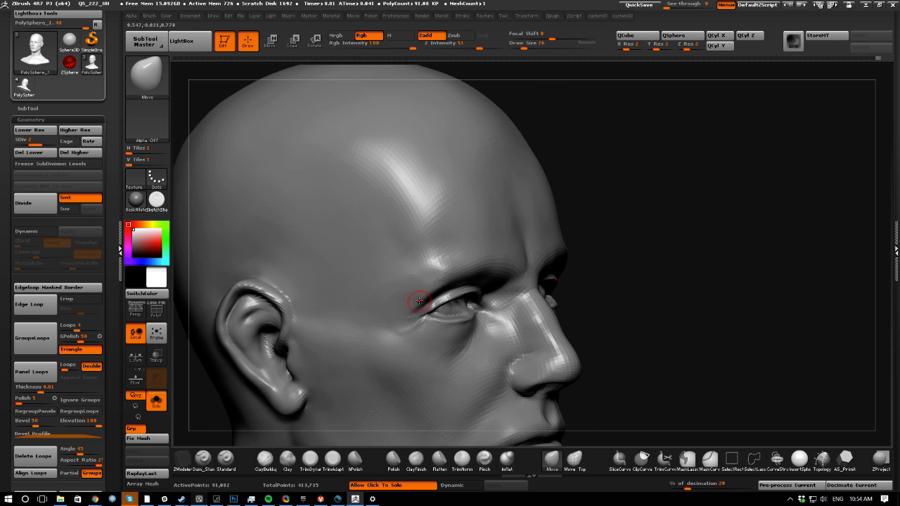
key(shift)
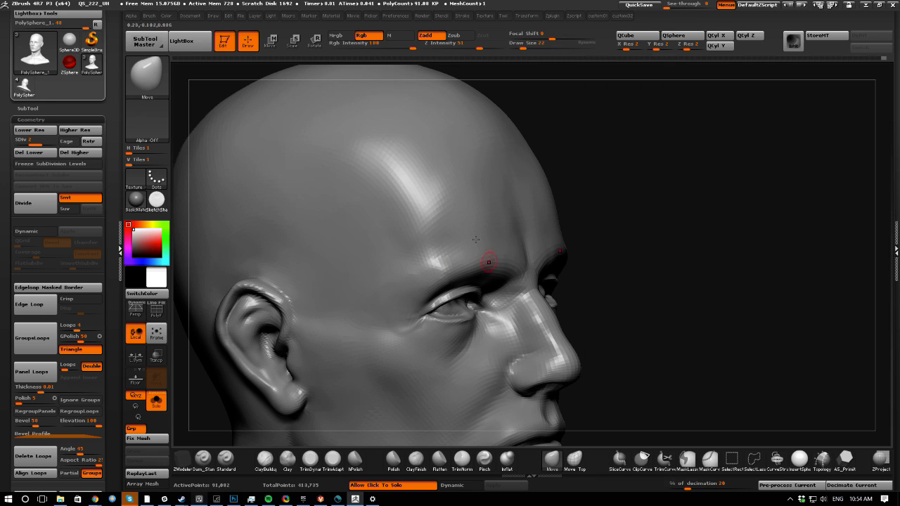
- Raise the head to subdivision level 3 and lightly refine the temples with the Standard brush and smoothing
key(grave)
click(495, 75)
drag(651, 302, 190, 377)
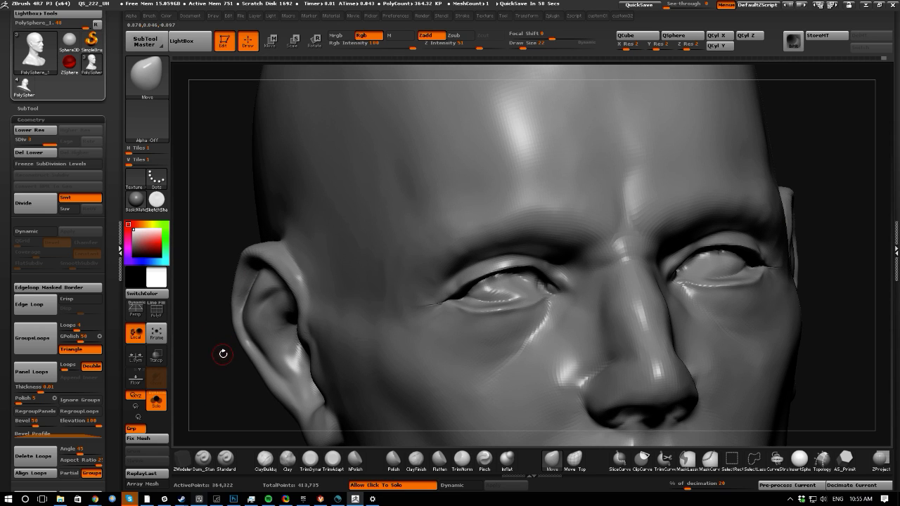
drag(221, 340, 197, 393)
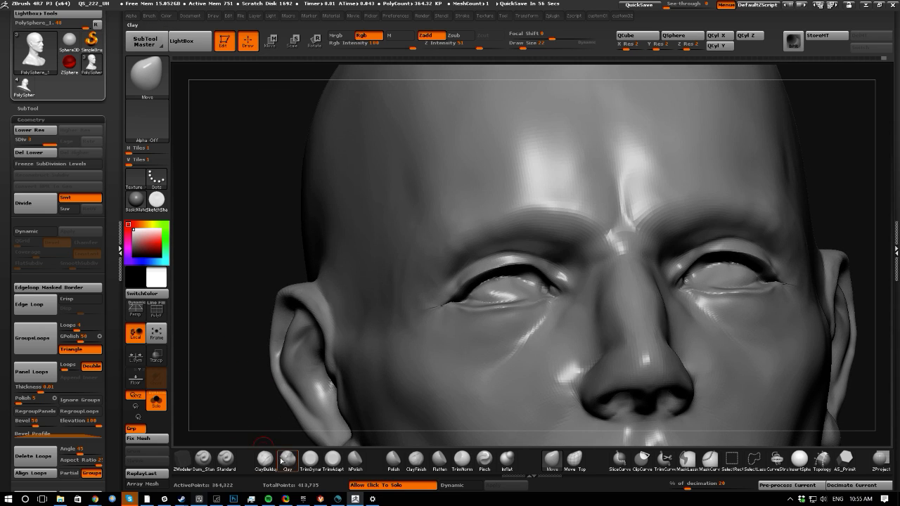
click(225, 458)
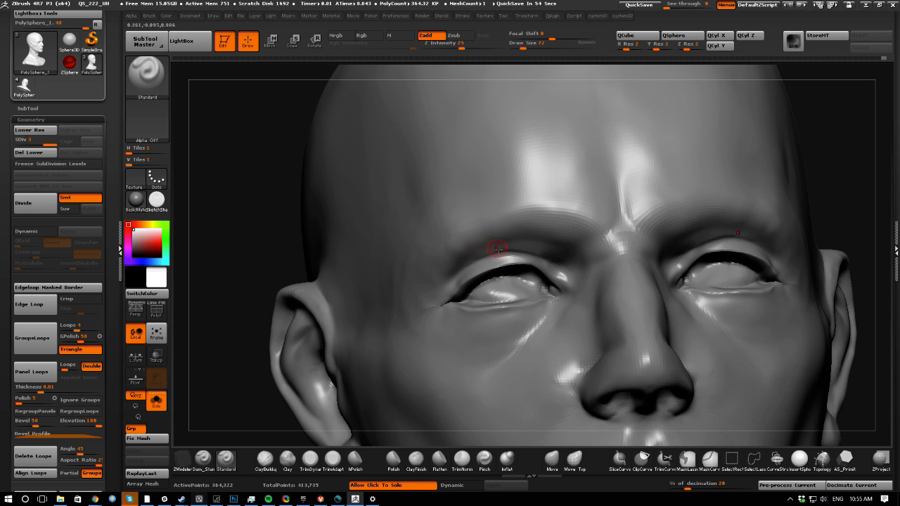
alt+drag(220, 254, 228, 204)
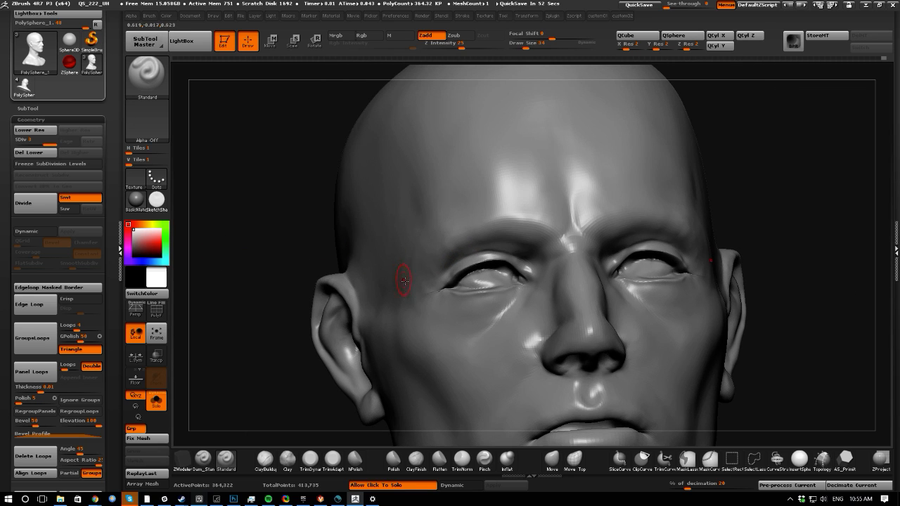
key(shift)
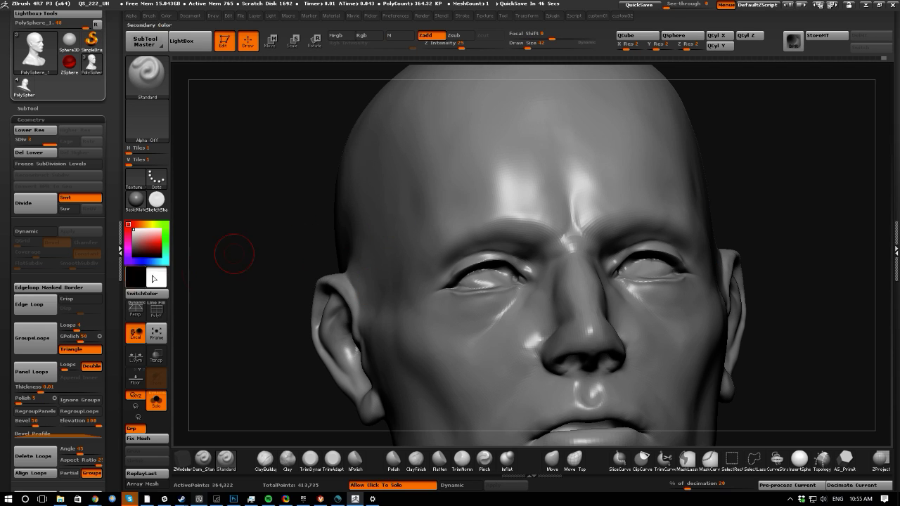
- Try diagonal Standard brush strokes across the lower cheek and undo them
drag(447, 344, 500, 385)
key(ctrl+z)
key(space)
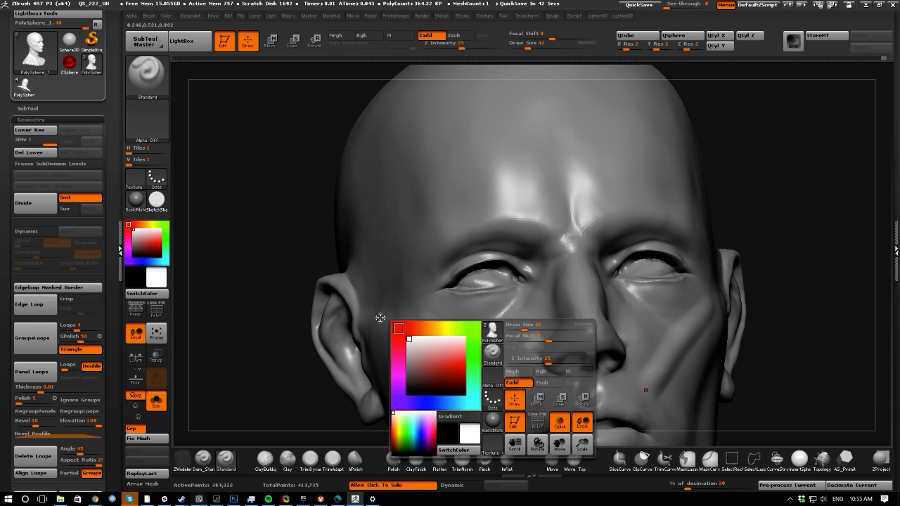
key(ctrl+z)
drag(436, 340, 505, 385)
key(ctrl+z)
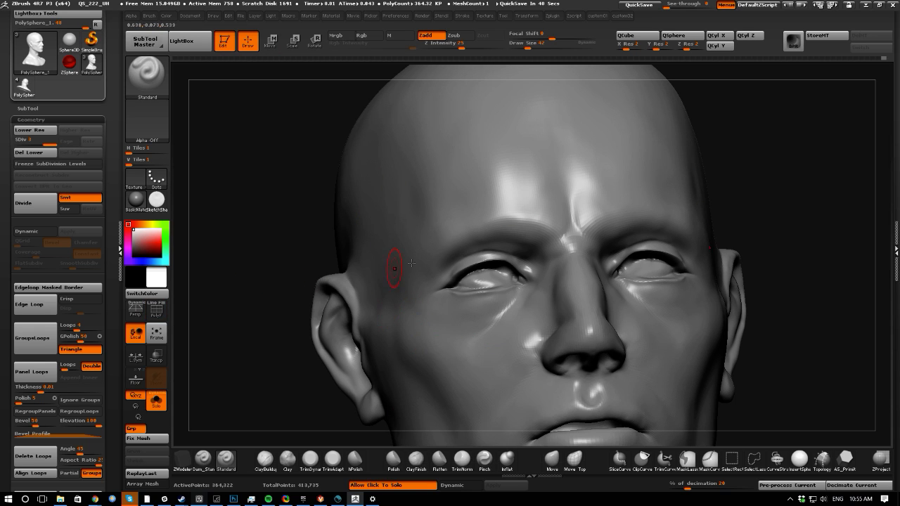
- Find the Standard brush's Depth settings and inspect its Imbed and Gravity Strength options
click(167, 15)
click(190, 16)
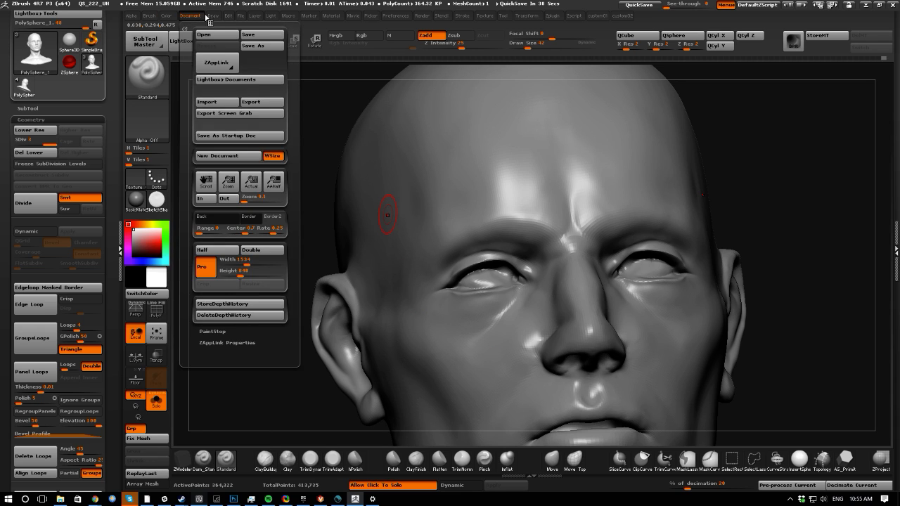
click(212, 17)
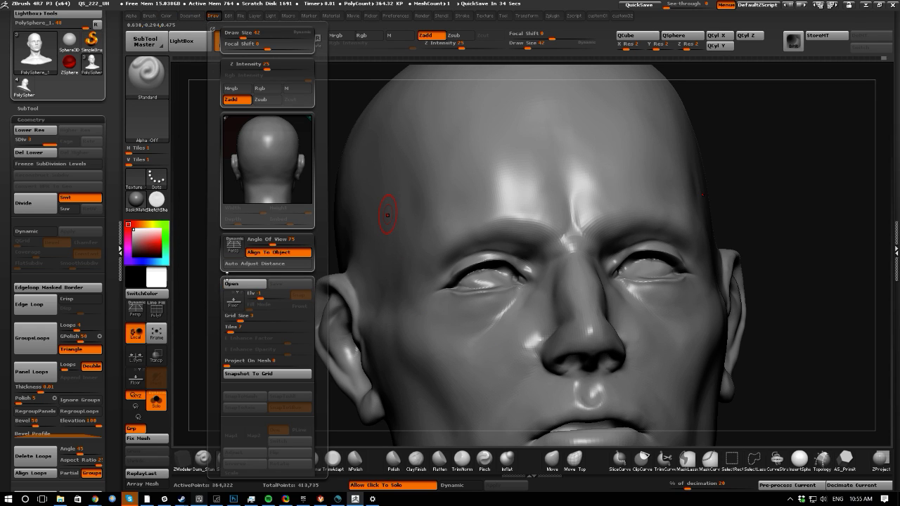
click(133, 16)
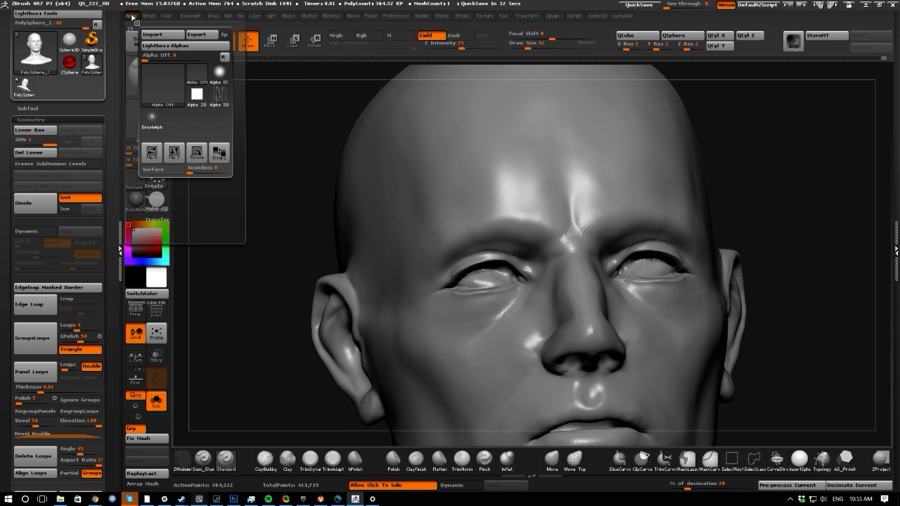
click(150, 16)
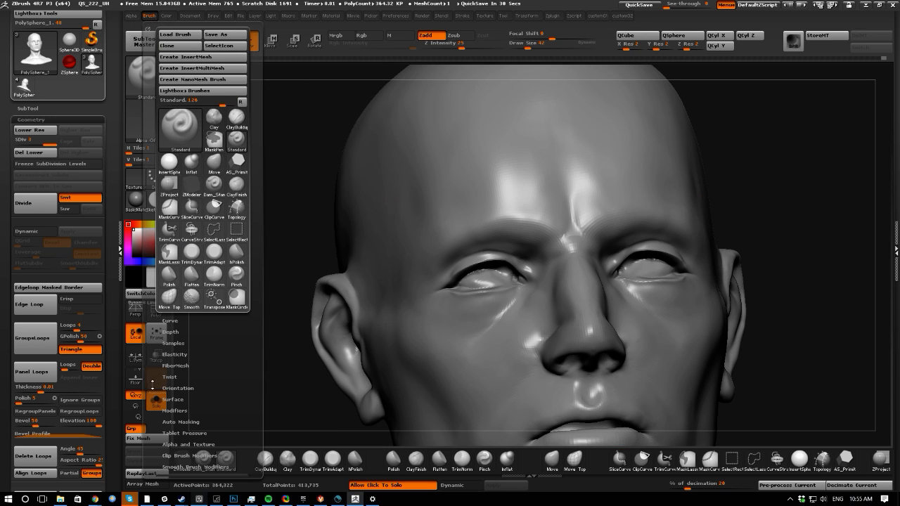
mouse_move(153, 385)
mouse_down()
mouse_move(159, 343)
mouse_move(162, 362)
mouse_up()
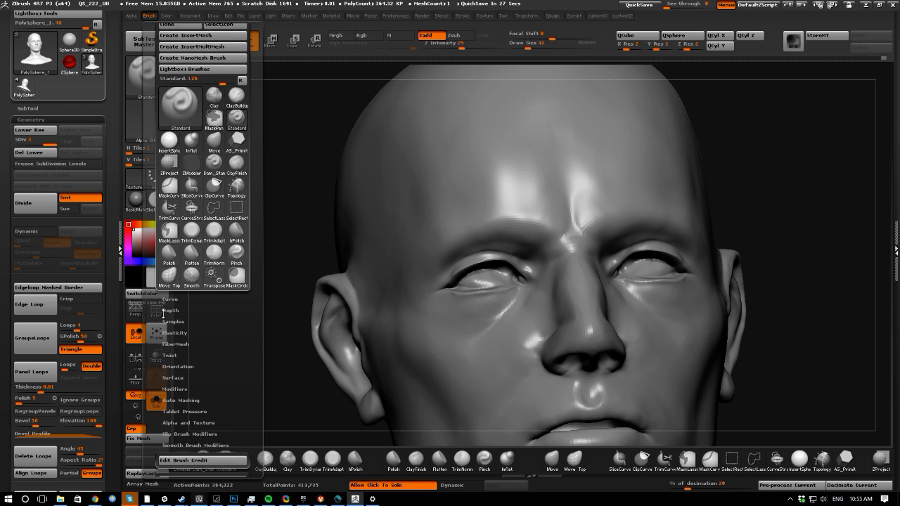
click(164, 314)
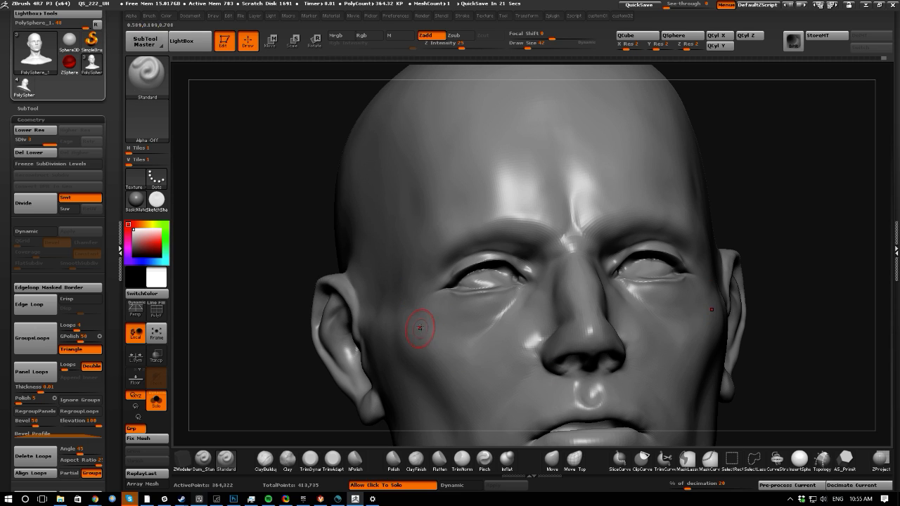
click(167, 16)
click(149, 17)
click(150, 17)
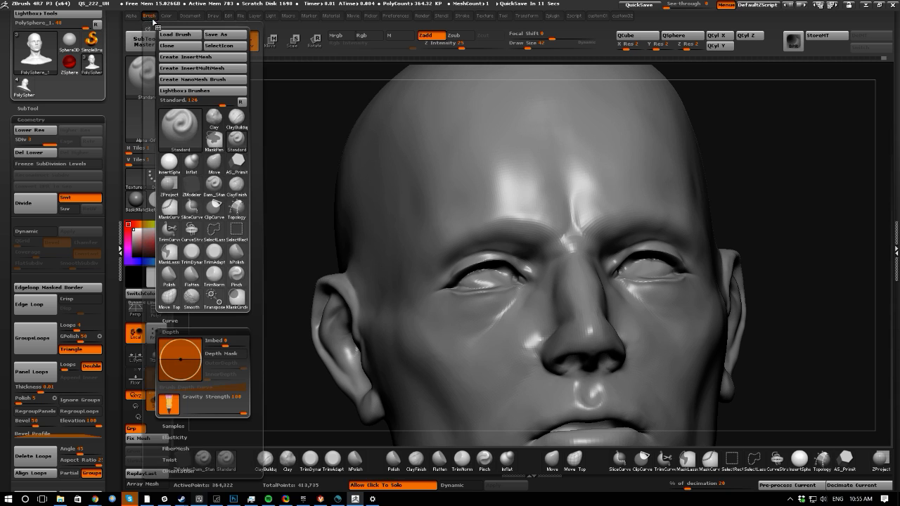
click(226, 407)
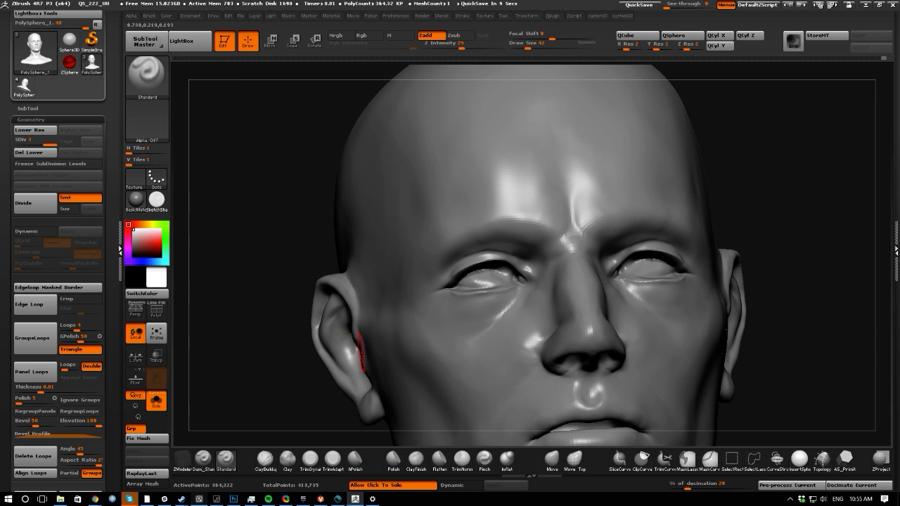
- Smooth the cheek from the cheekbone toward the crease below the eye
alt+drag(235, 255, 235, 160)
mouse_move(265, 281)
mouse_down()
mouse_move(273, 283)
mouse_move(279, 329)
mouse_up()
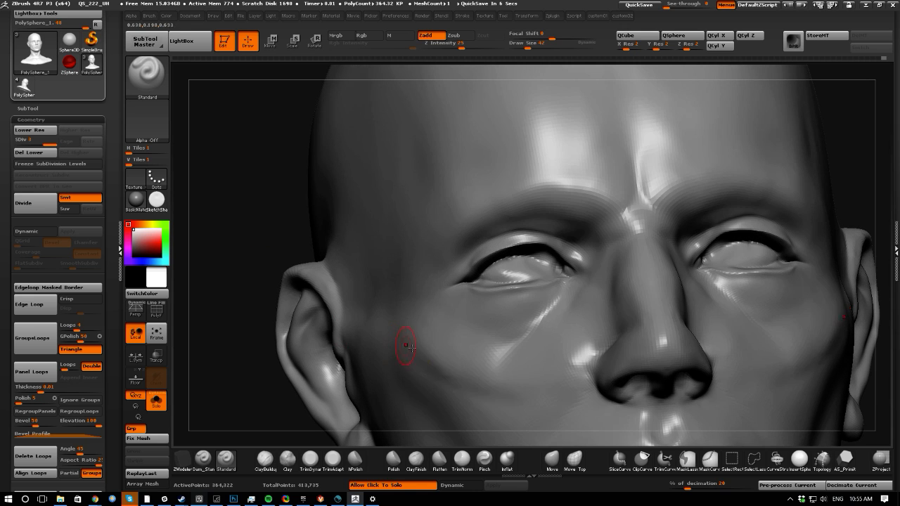
shift+drag(420, 350, 494, 367)
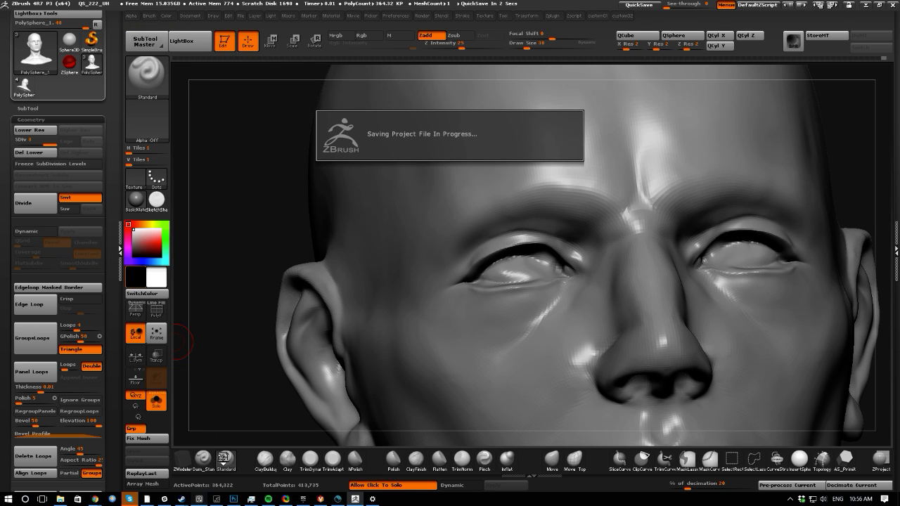
- Set the Standard brush's Brush Modifier to 44
click(224, 459)
click(225, 459)
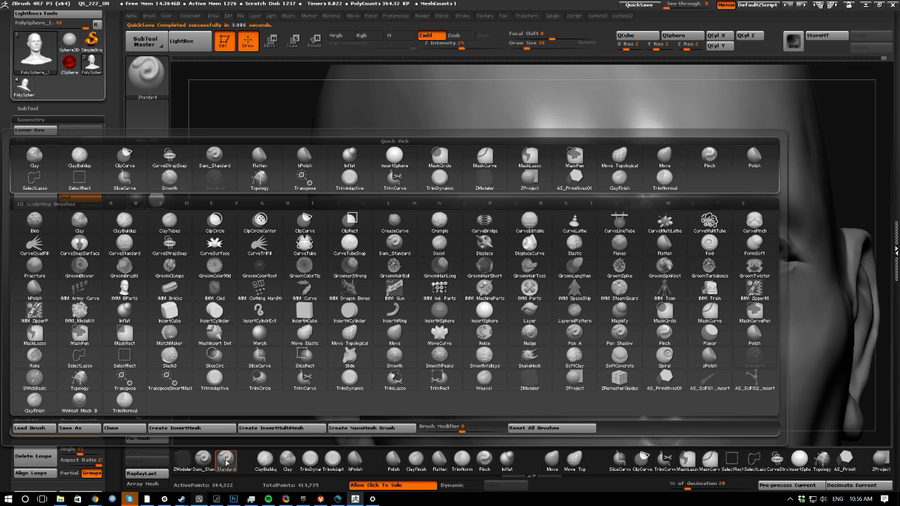
click(226, 462)
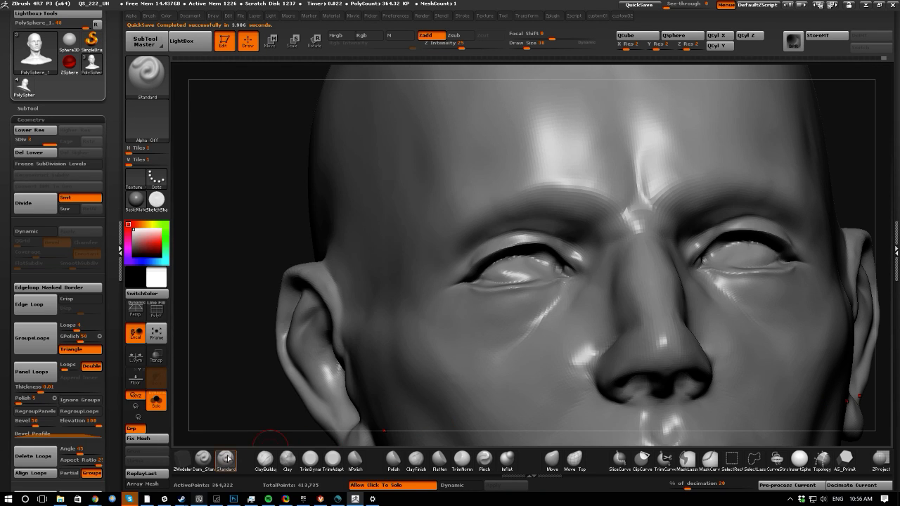
click(227, 458)
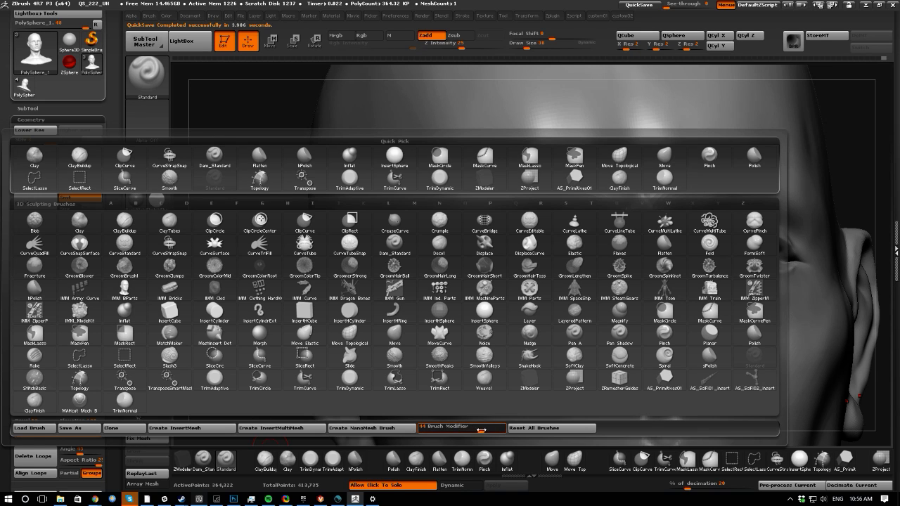
key(Escape)
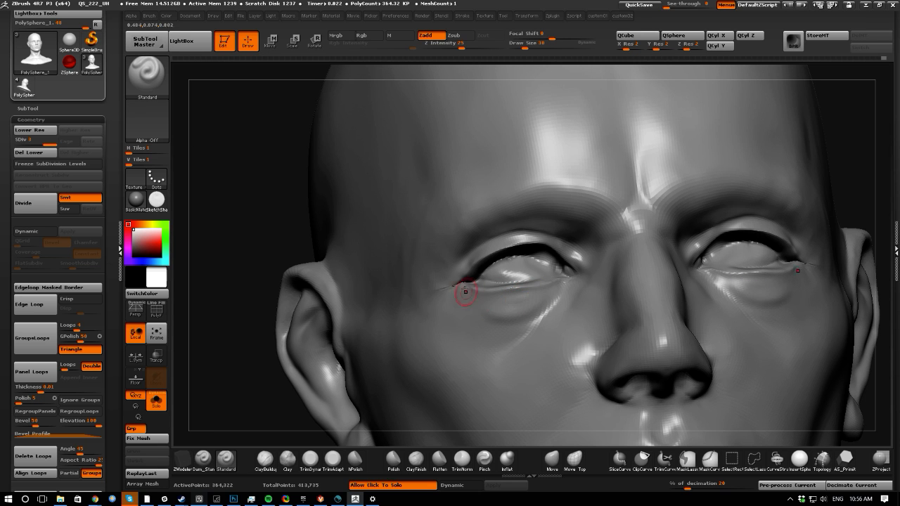
- Smooth the skin under the eye and rework the upper eyelid fold with Standard brush strokes
mouse_move(211, 276)
mouse_down()
mouse_move(222, 293)
mouse_move(309, 298)
mouse_move(277, 299)
mouse_up()
shift+drag(523, 311, 503, 314)
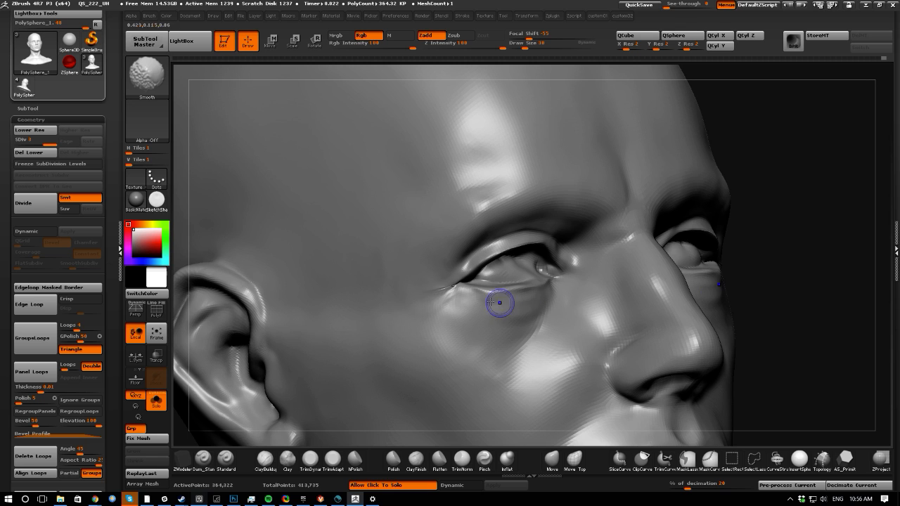
mouse_move(781, 361)
mouse_down()
mouse_move(524, 251)
mouse_move(572, 242)
mouse_up()
drag(483, 243, 524, 242)
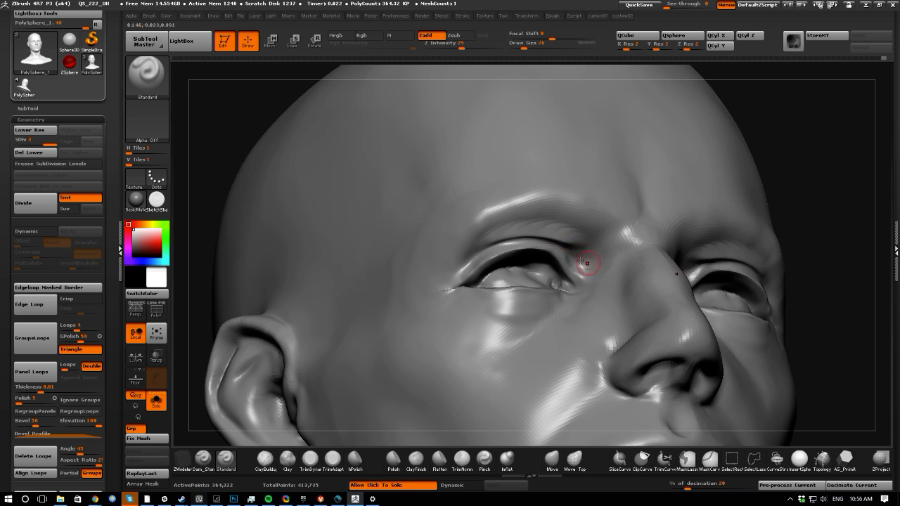
key(ctrl+z)
mouse_move(231, 142)
mouse_down()
mouse_move(253, 168)
mouse_move(215, 141)
mouse_up()
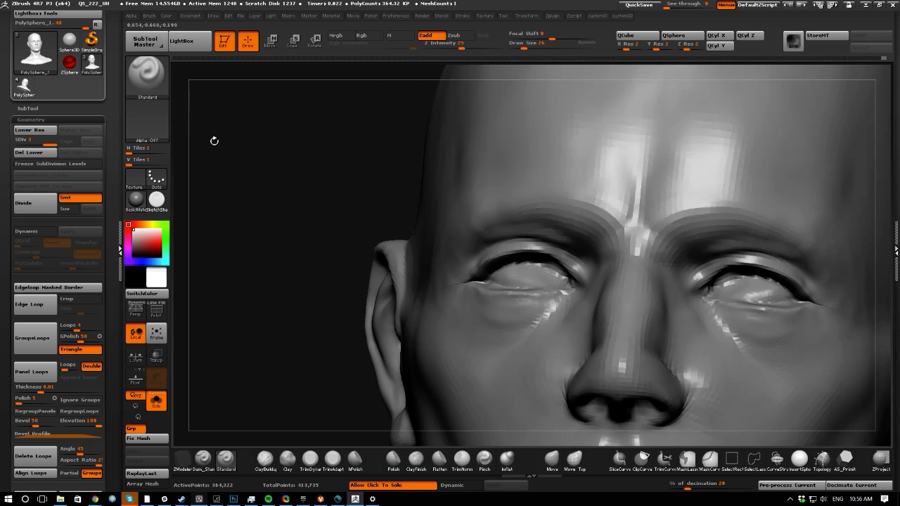
drag(478, 249, 559, 245)
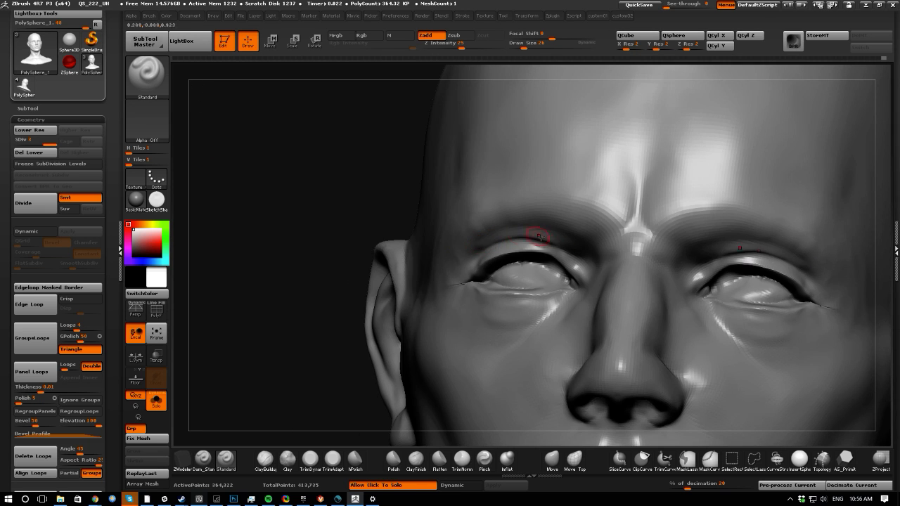
key(shift)
drag(281, 234, 565, 253)
- Divide the head to subdivision level 4 and try a Standard brush stroke along the upper eyelid, undoing the stroke
key(1)
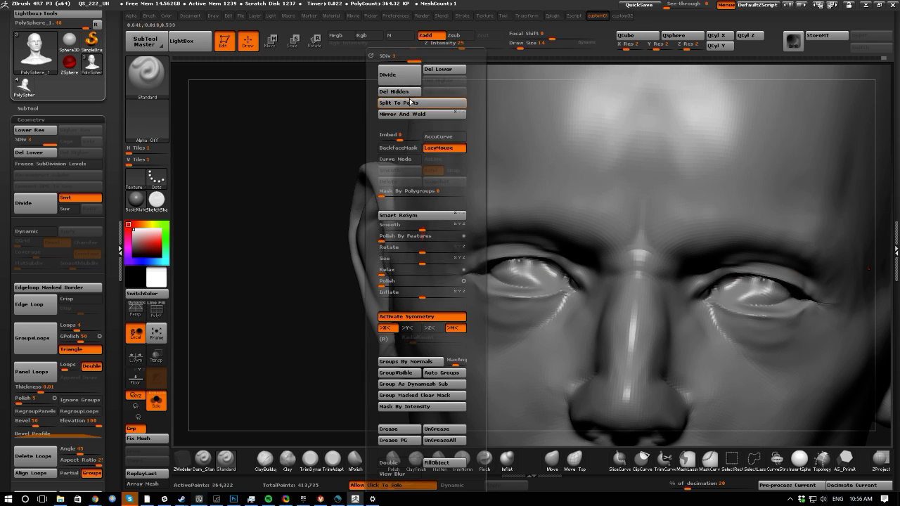
click(398, 77)
alt+drag(243, 259, 295, 282)
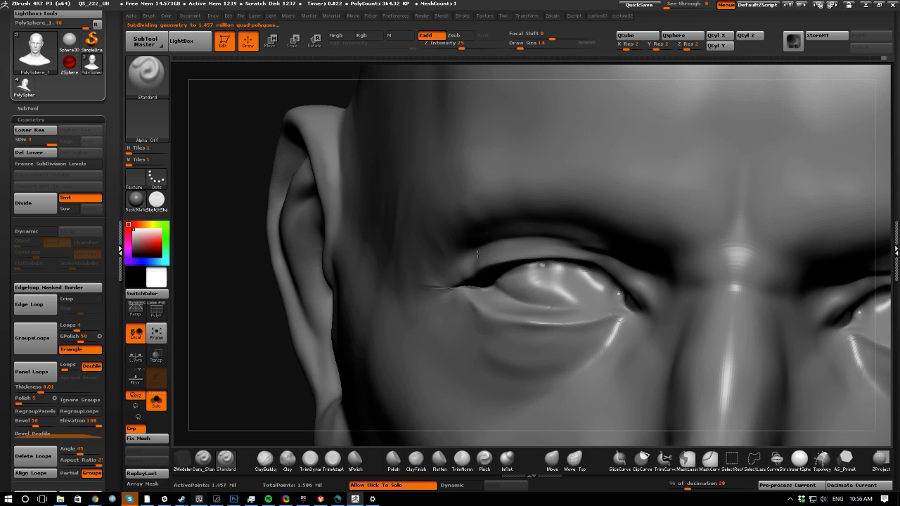
mouse_move(479, 254)
mouse_down()
mouse_move(574, 247)
mouse_move(648, 295)
mouse_up()
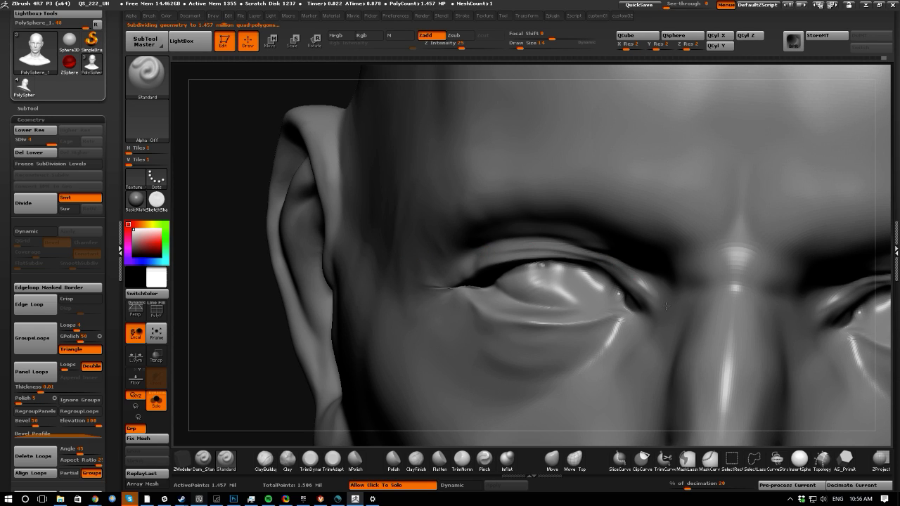
key(ctrl+z)
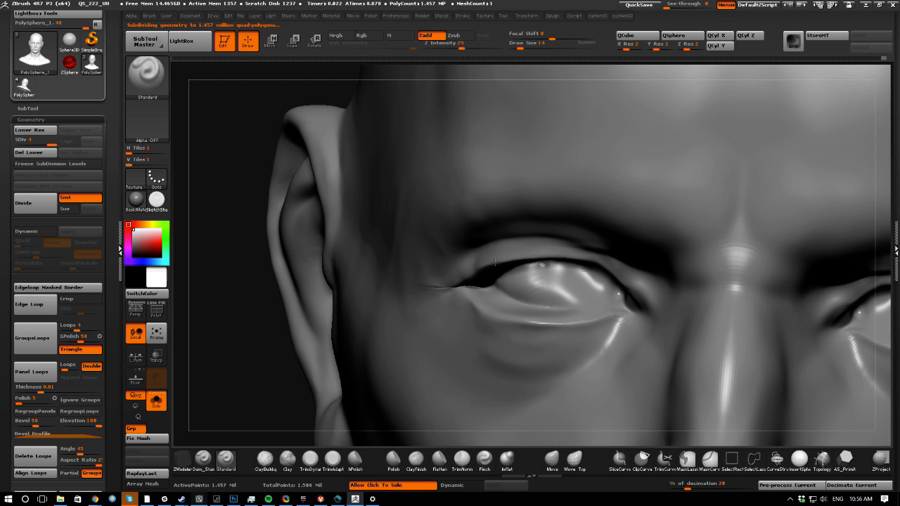
- Switch to the Move brush and lower the head to subdivision level 3, viewing the eye from below
drag(227, 324, 237, 239)
key(b)
key(m)
key(v)
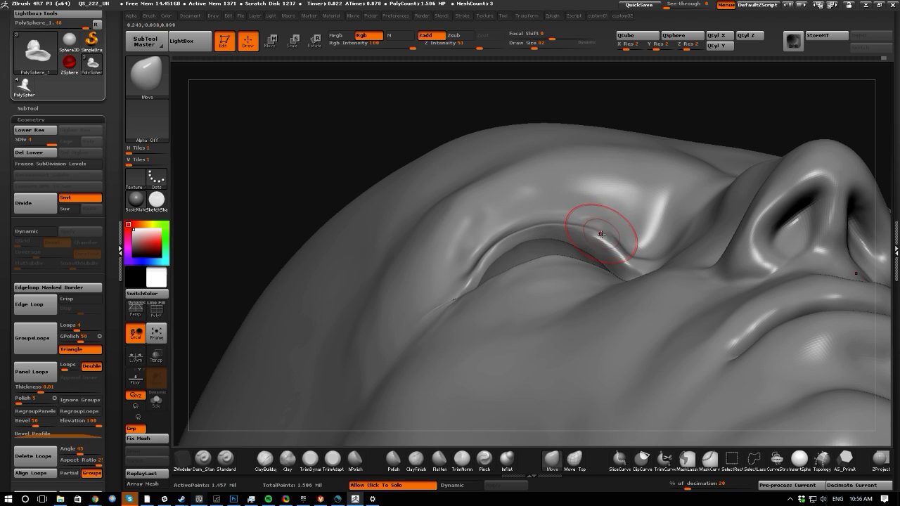
key(1)
drag(586, 59, 570, 49)
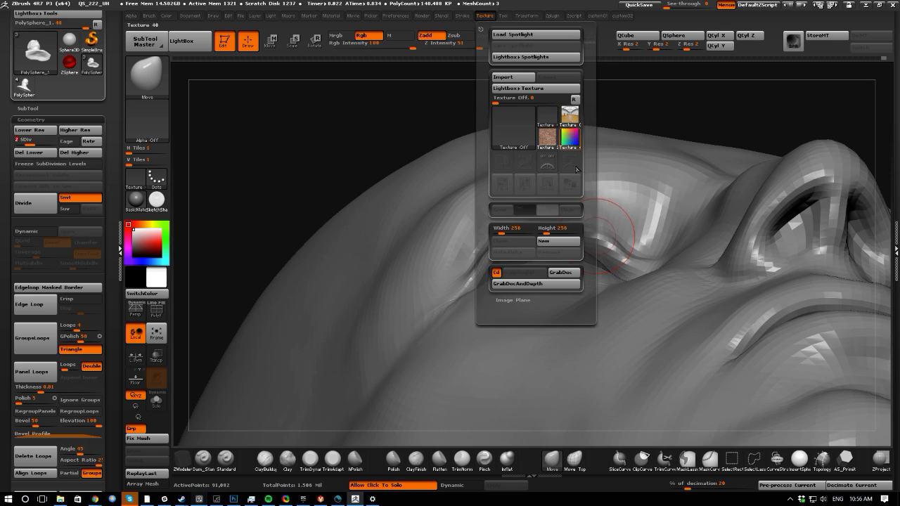
key(1)
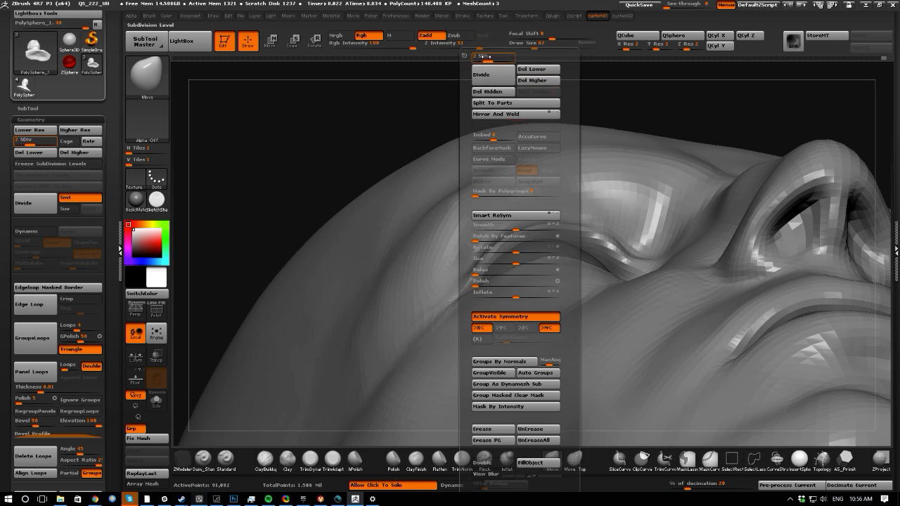
drag(489, 60, 499, 59)
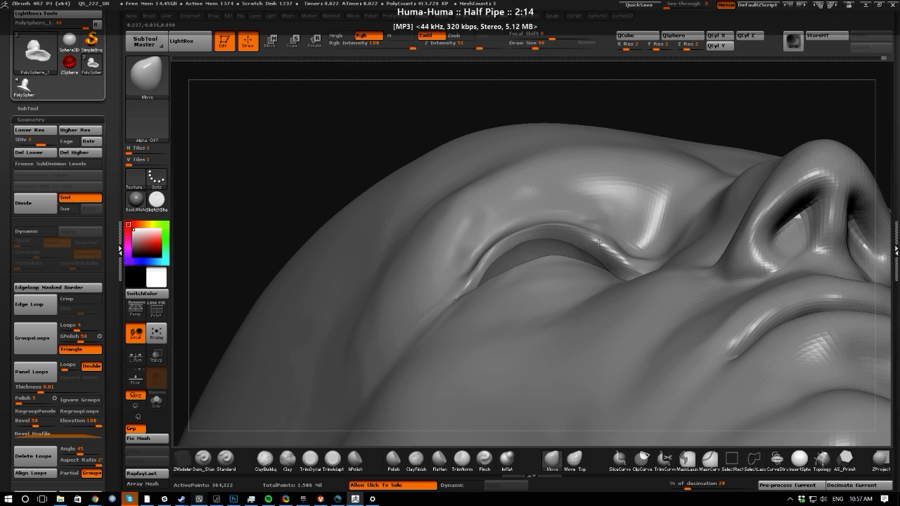
- Pull the upper eyelid edge outward and adjust the curve of the lower eyelid rim with the Move brush
shift+drag(625, 261, 610, 261)
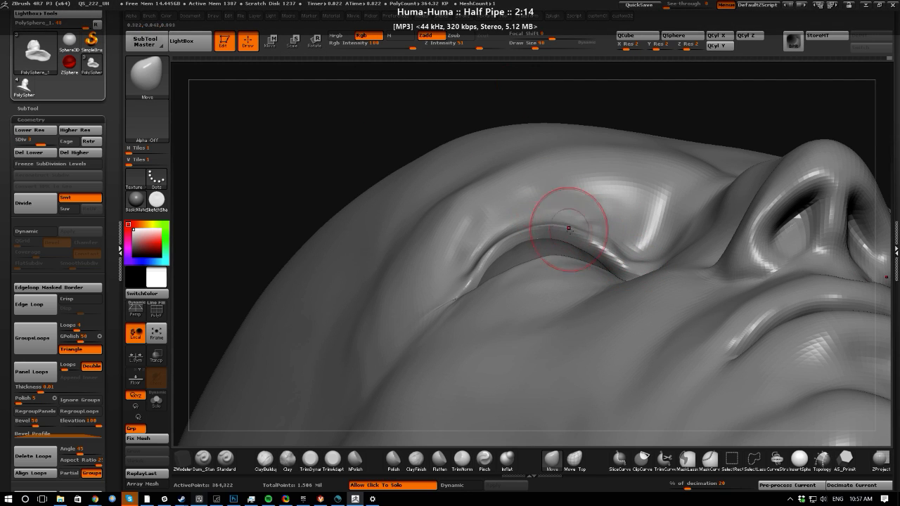
drag(567, 229, 565, 205)
mouse_move(317, 143)
mouse_down()
mouse_move(352, 214)
mouse_move(380, 225)
mouse_up()
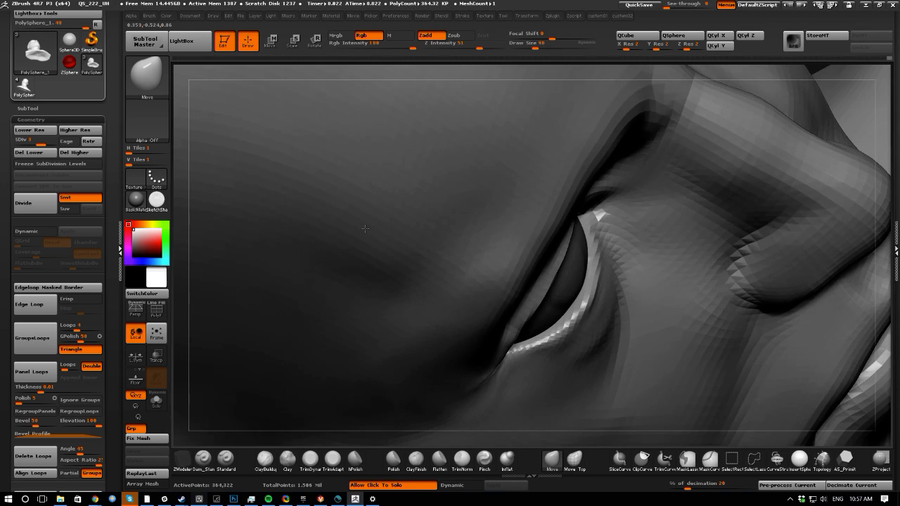
drag(585, 306, 557, 338)
drag(589, 288, 590, 283)
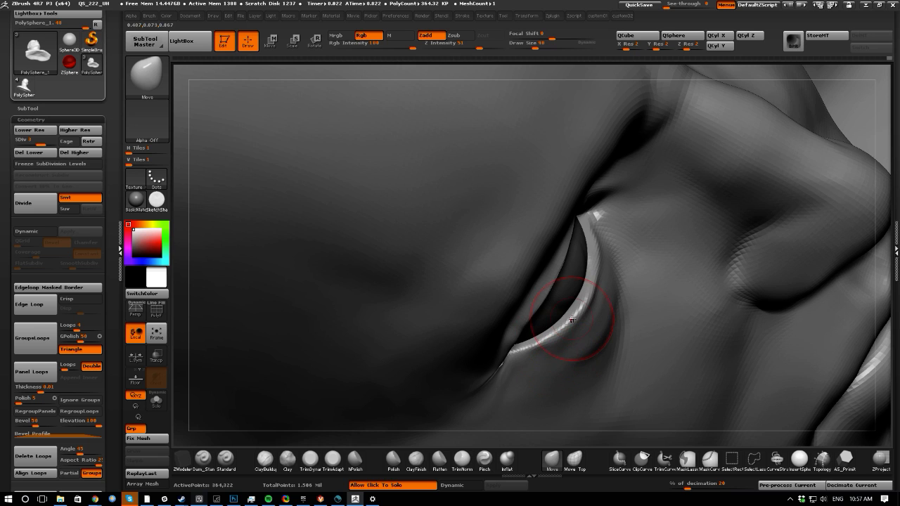
drag(572, 321, 567, 326)
- Reshape the upper eyelid rim from below with the Move brush, reducing the brush size for the outer part
mouse_move(506, 447)
mouse_down()
mouse_move(452, 387)
mouse_move(476, 321)
mouse_up()
drag(606, 230, 660, 243)
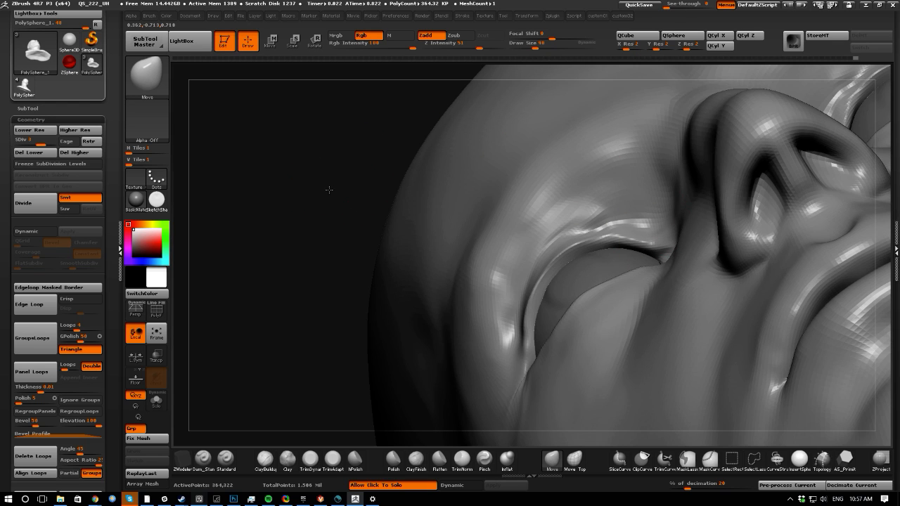
drag(327, 191, 532, 257)
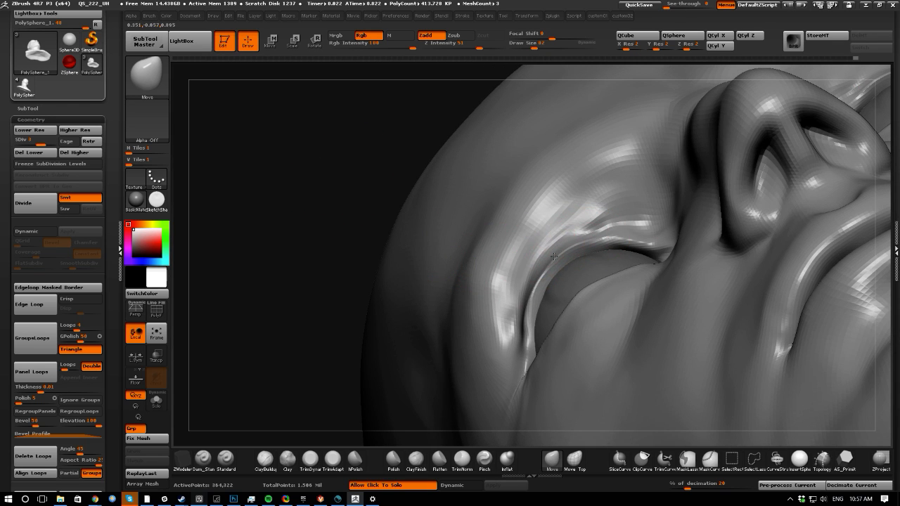
key(bracketleft)
key(bracketleft)
key(bracketleft)
drag(526, 333, 524, 333)
- Carve a crease beside the outer eye corner, at the end of the upper eyelid fold, with the Dam_Standard brush
drag(282, 214, 227, 399)
click(201, 457)
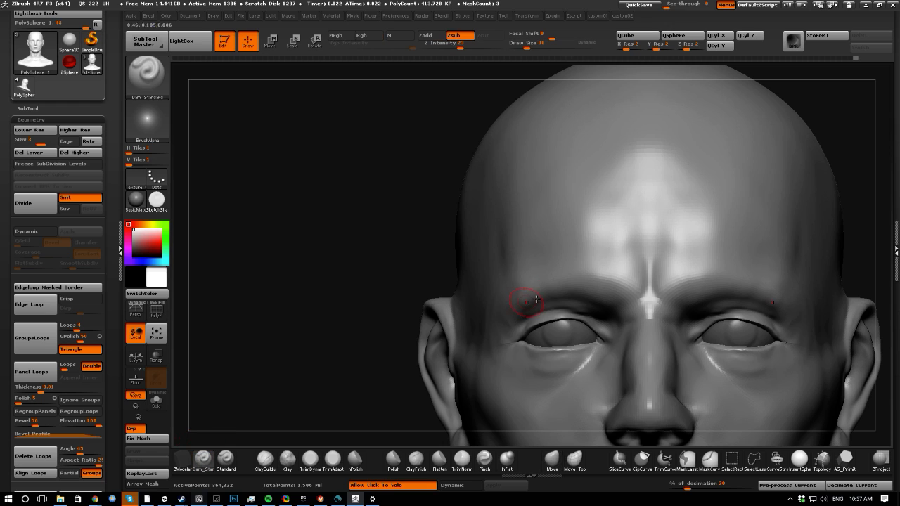
key(bracketright)
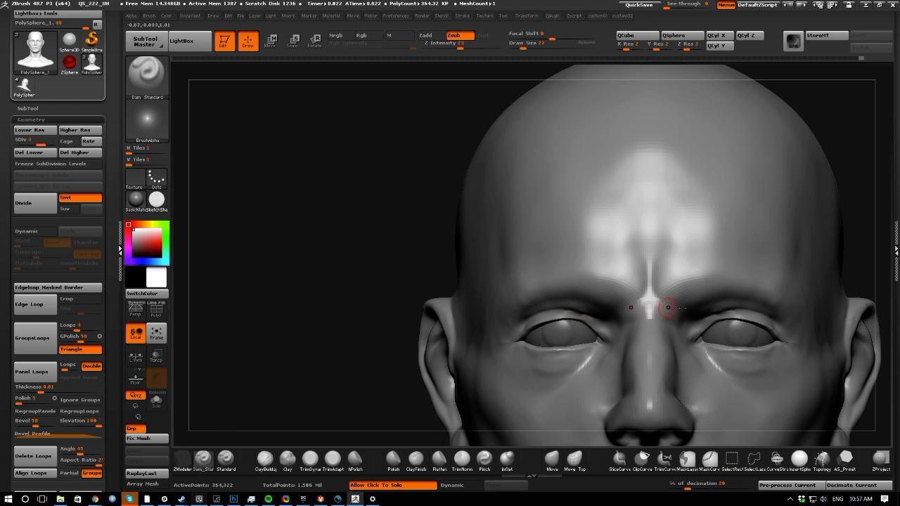
drag(335, 323, 505, 324)
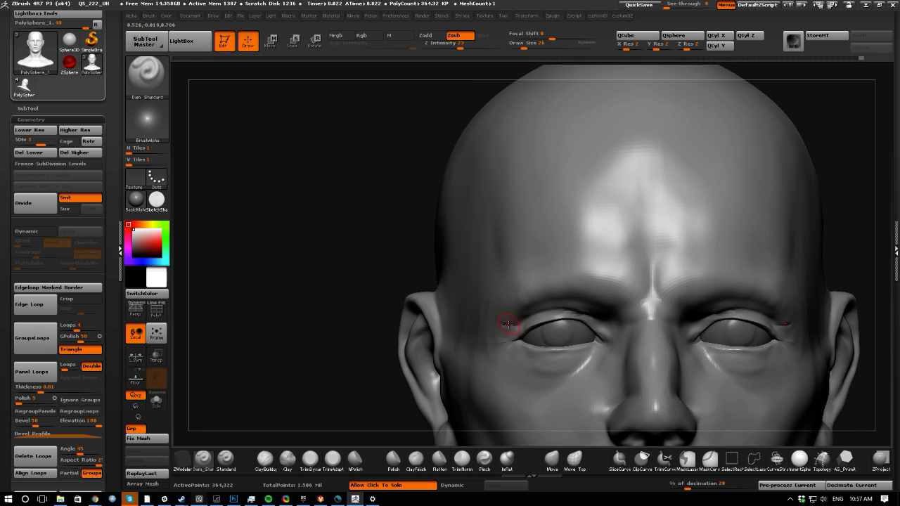
- Refine the upper eyelid crease with a lower-intensity Dam_Standard brush and soften it by smoothing
drag(460, 44, 427, 50)
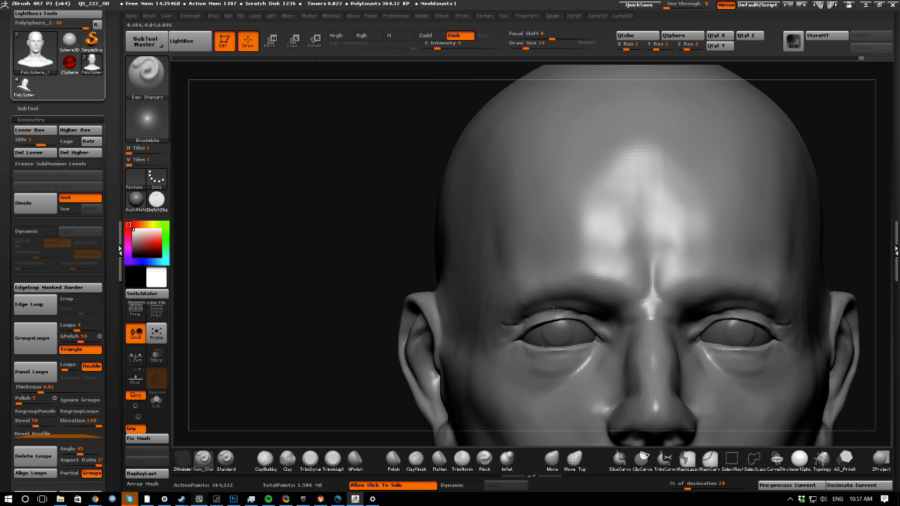
alt+drag(313, 325, 534, 368)
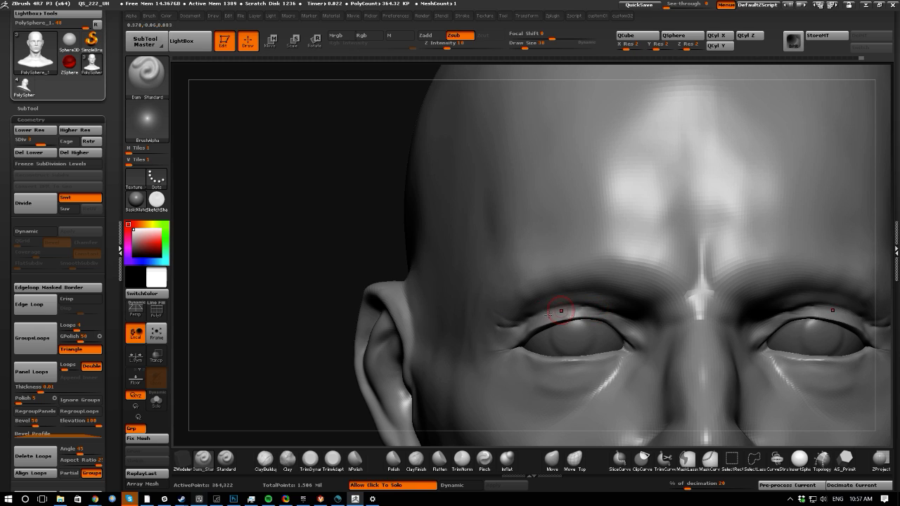
key(ctrl)
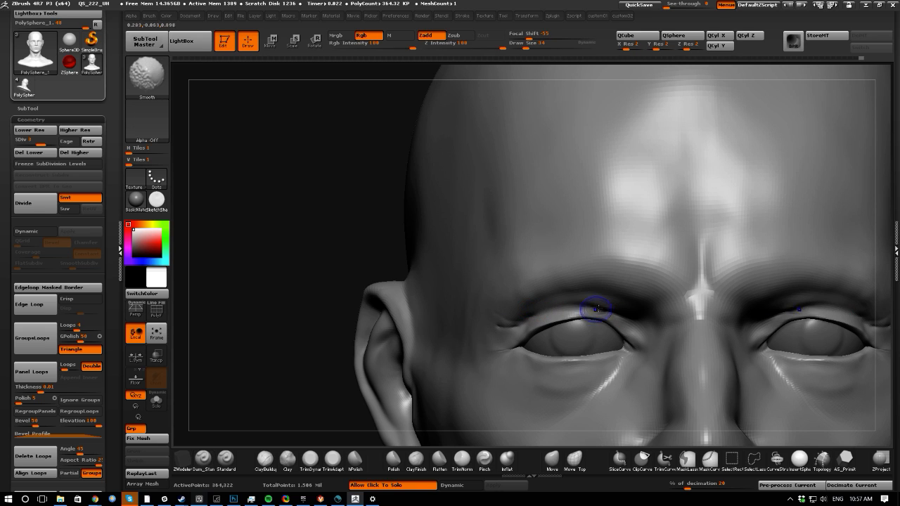
key(ctrl)
key(shift)
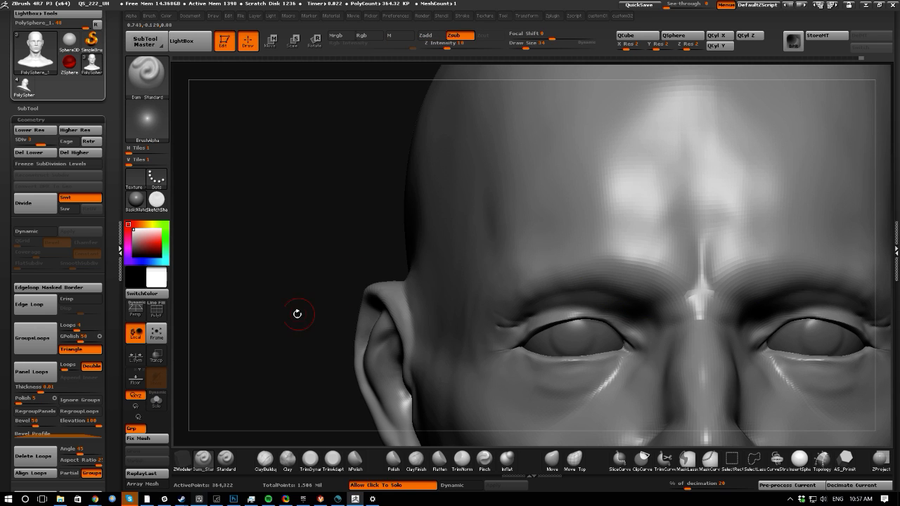
- Paint a mask around both eyes, blur its edges and invert it so only the eye areas stay editable
alt+drag(298, 314, 507, 381)
click(552, 459)
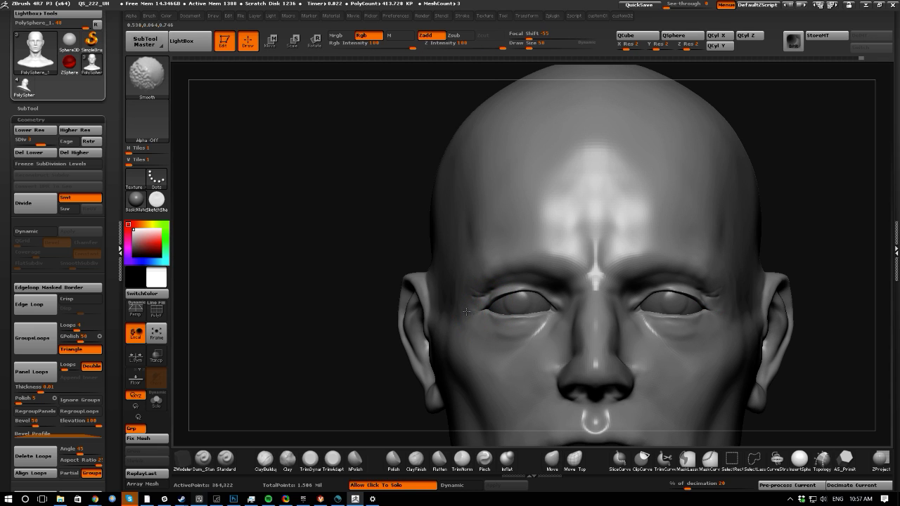
key(ctrl)
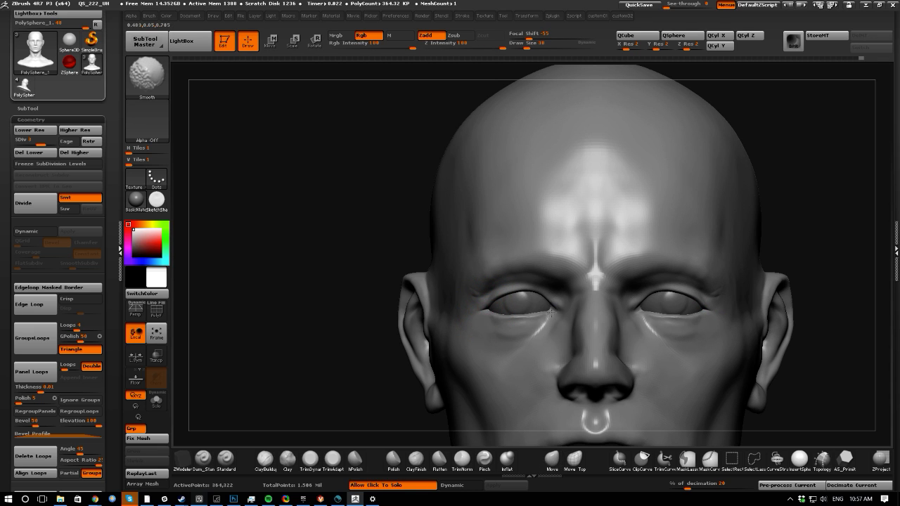
mouse_move(478, 306)
ctrl+mouse_down()
mouse_move(534, 288)
mouse_move(483, 307)
mouse_move(559, 316)
mouse_move(541, 292)
mouse_move(492, 319)
mouse_move(532, 314)
ctrl+mouse_up()
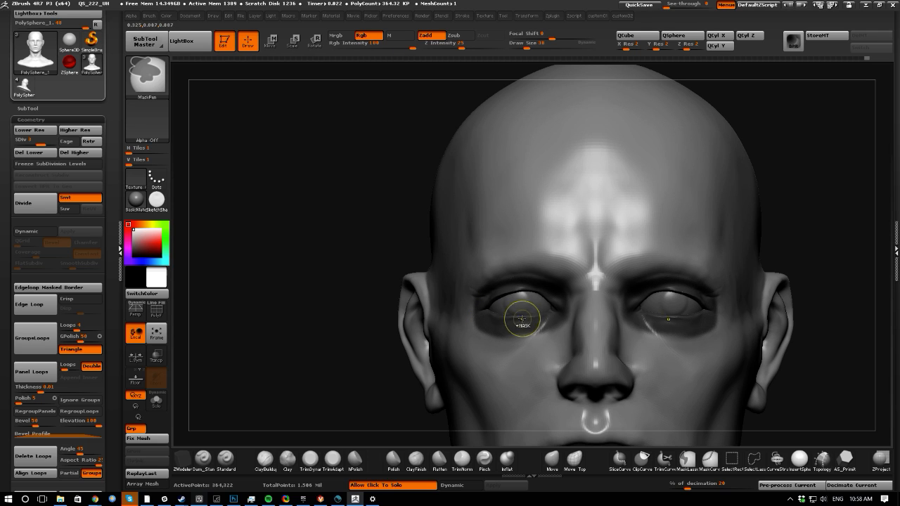
ctrl+click(522, 320)
ctrl+click(513, 323)
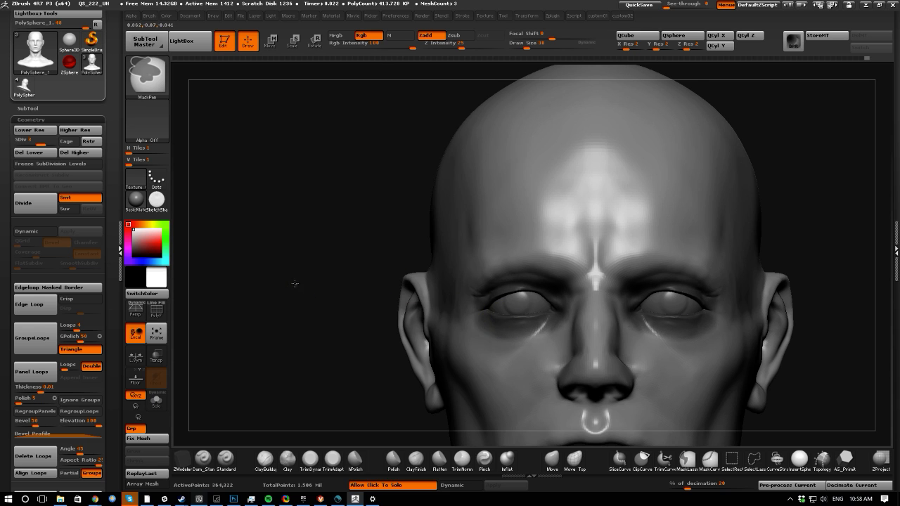
ctrl+click(295, 283)
- Lower the head to subdivision level 2 and rotate the unmasked eye areas with a Transpose line running outward from the eye
key(space)
drag(309, 56, 299, 56)
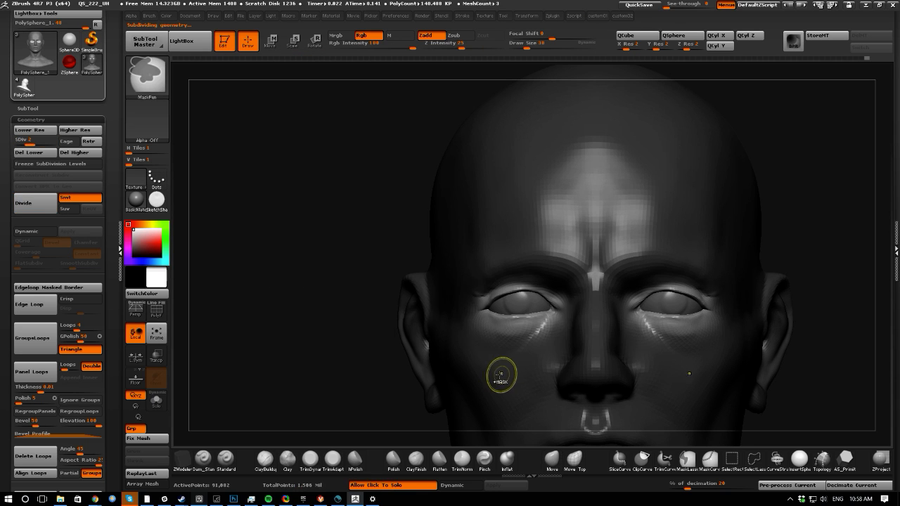
ctrl+click(255, 249)
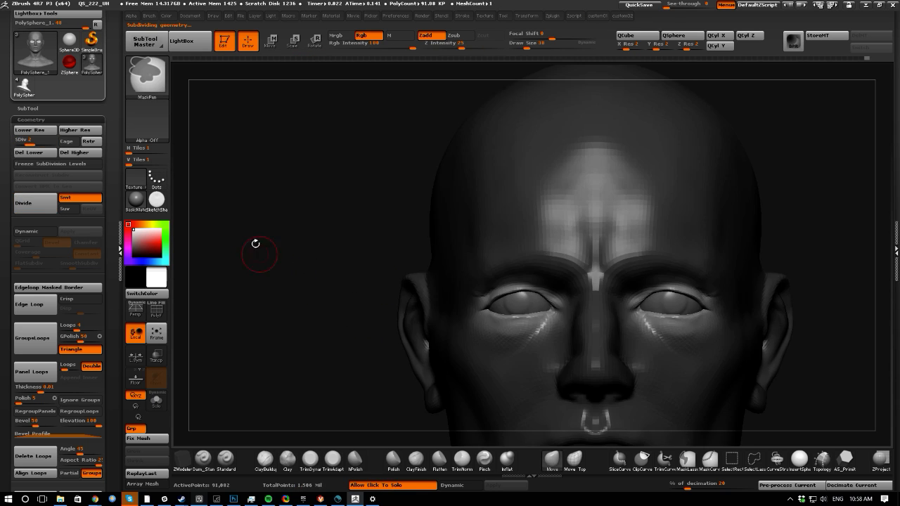
click(314, 41)
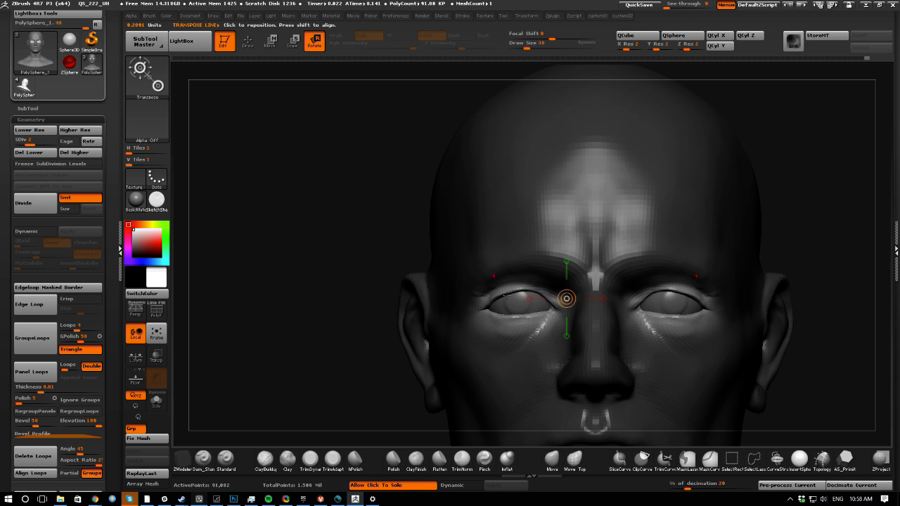
drag(516, 291, 325, 320)
click(322, 317)
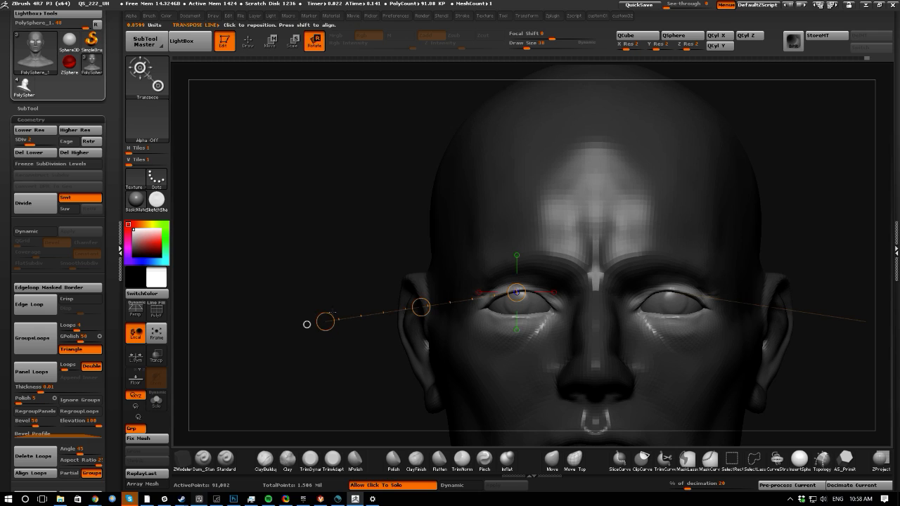
click(325, 323)
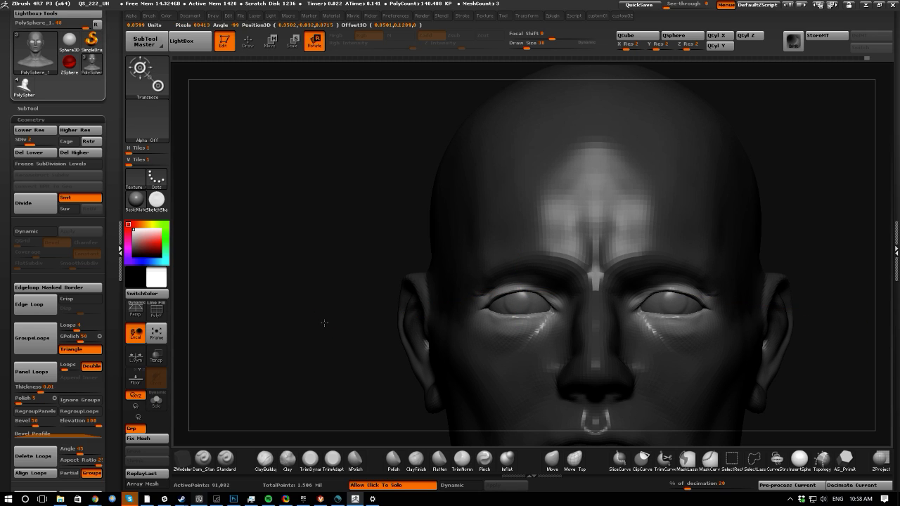
- Try to scale the unmasked eye areas with a Transpose line running outward from the eye
click(269, 47)
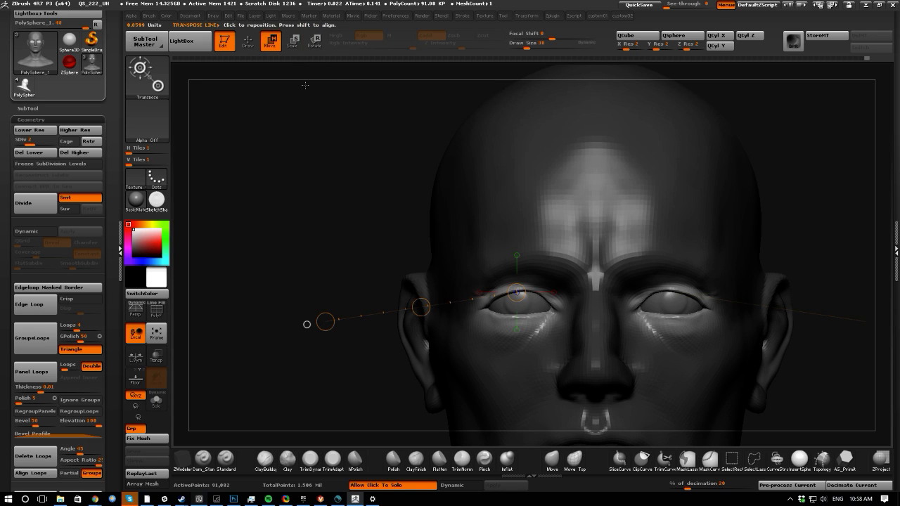
click(292, 41)
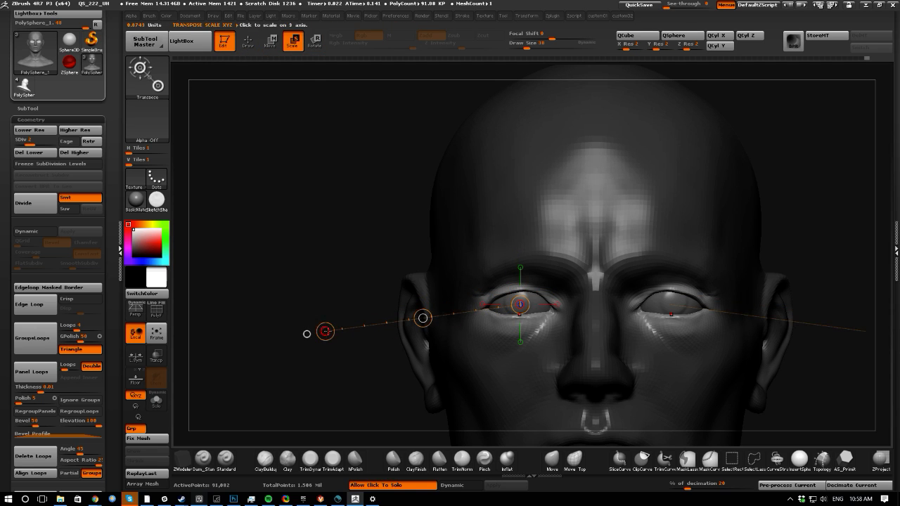
drag(321, 333, 330, 329)
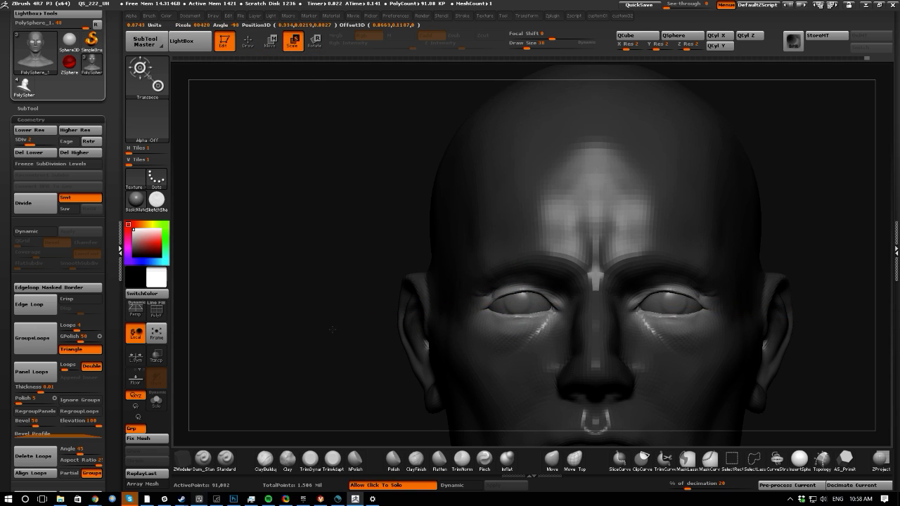
drag(327, 329, 421, 316)
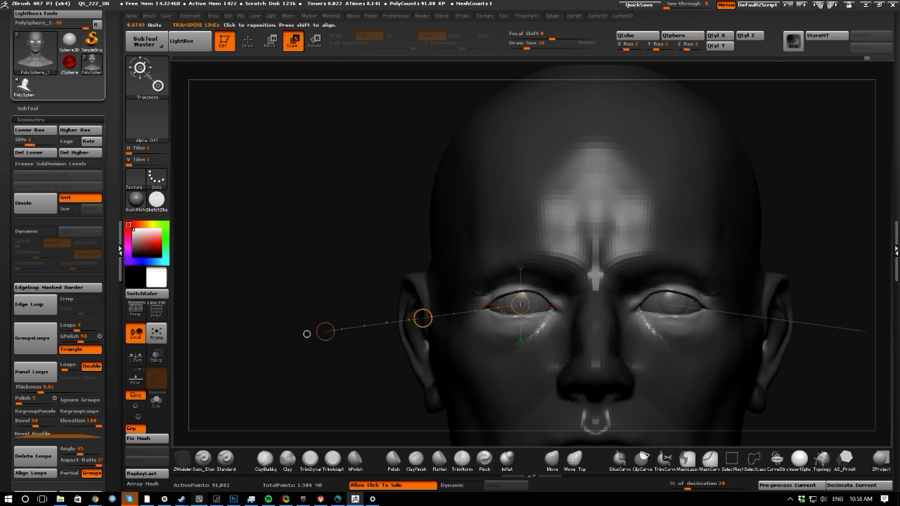
- Draw a vertical Transpose line down from the upper eyelid, turn on local symmetry and scale the eye areas
drag(508, 314, 510, 399)
drag(517, 295, 518, 389)
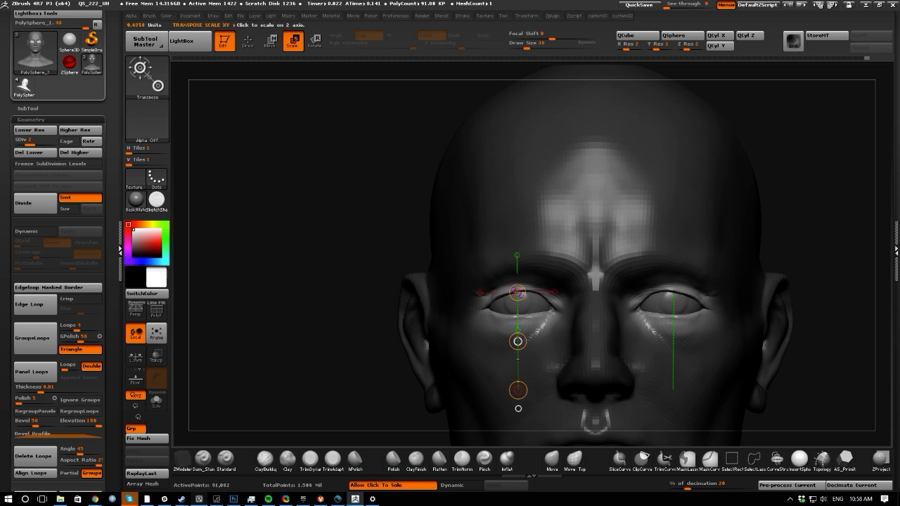
drag(518, 340, 517, 341)
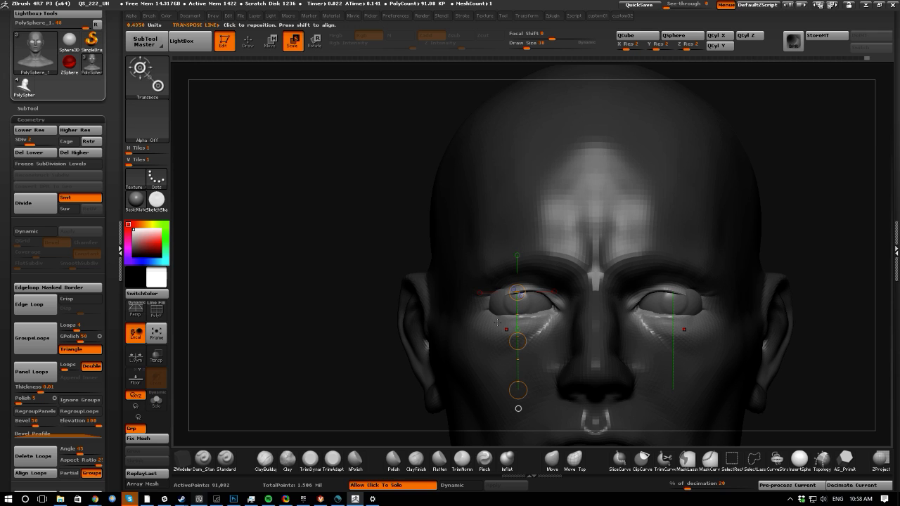
click(136, 356)
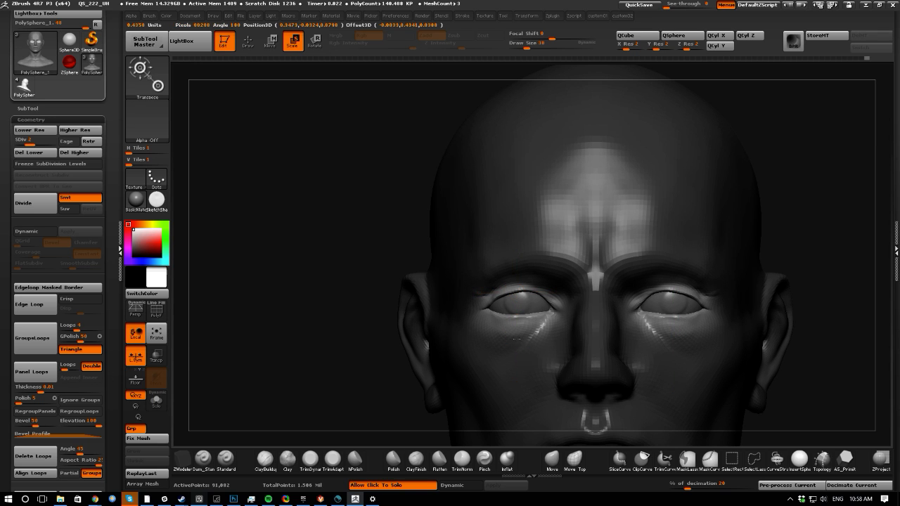
drag(516, 339, 517, 334)
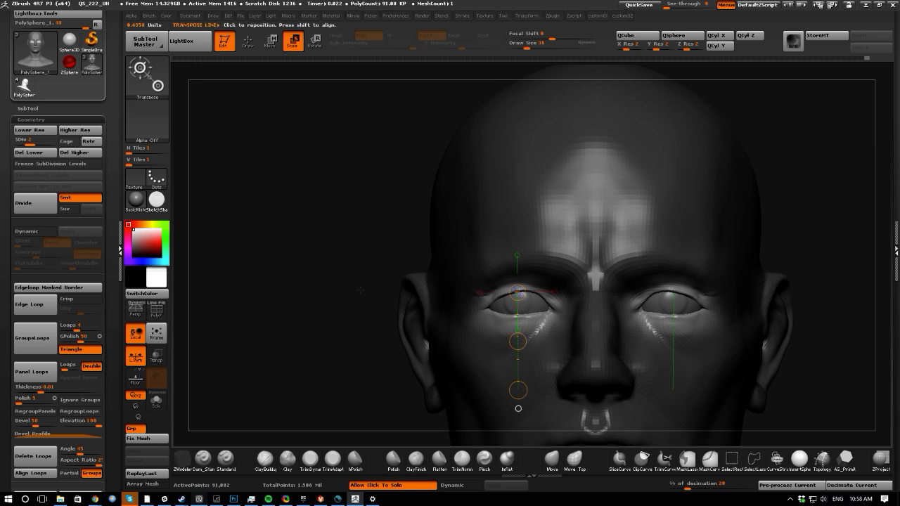
- Shift the eye areas slightly from the side with Transpose Move and clear the mask
drag(229, 298, 303, 287)
click(270, 40)
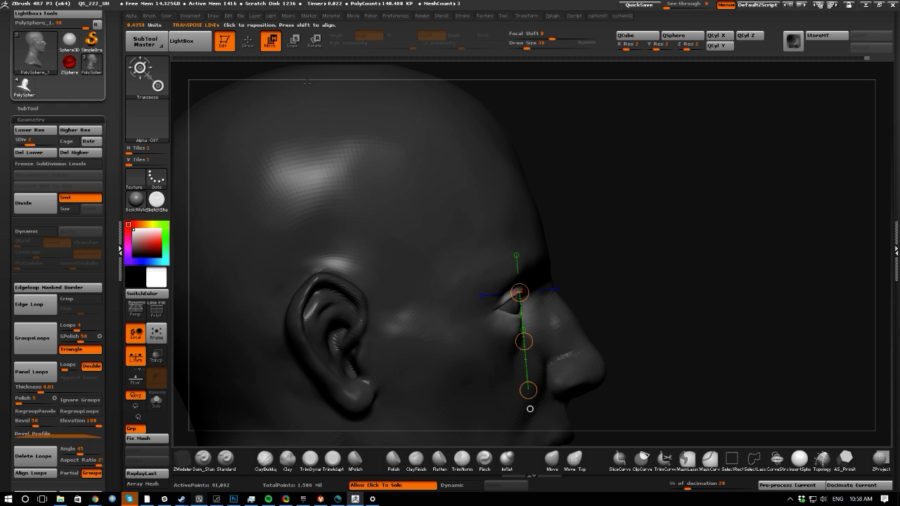
drag(524, 341, 526, 343)
drag(619, 351, 563, 360)
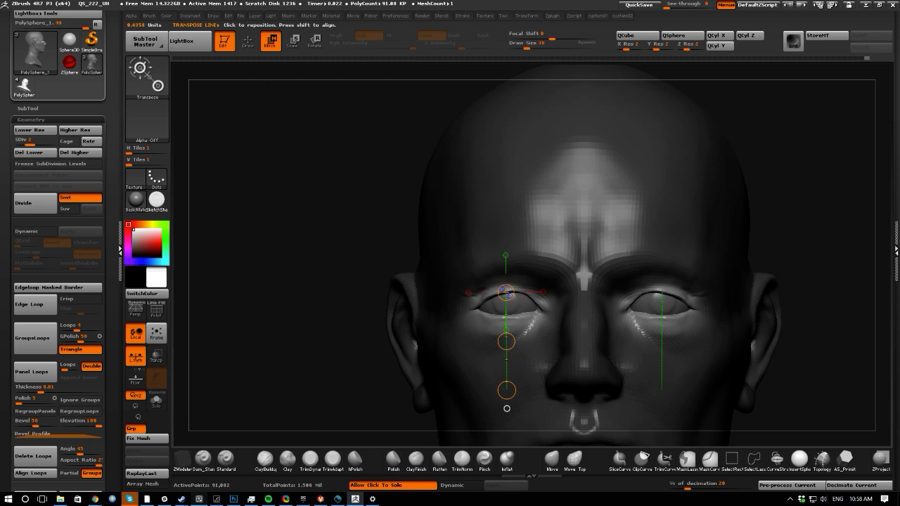
alt+drag(288, 352, 277, 281)
alt+drag(323, 332, 292, 299)
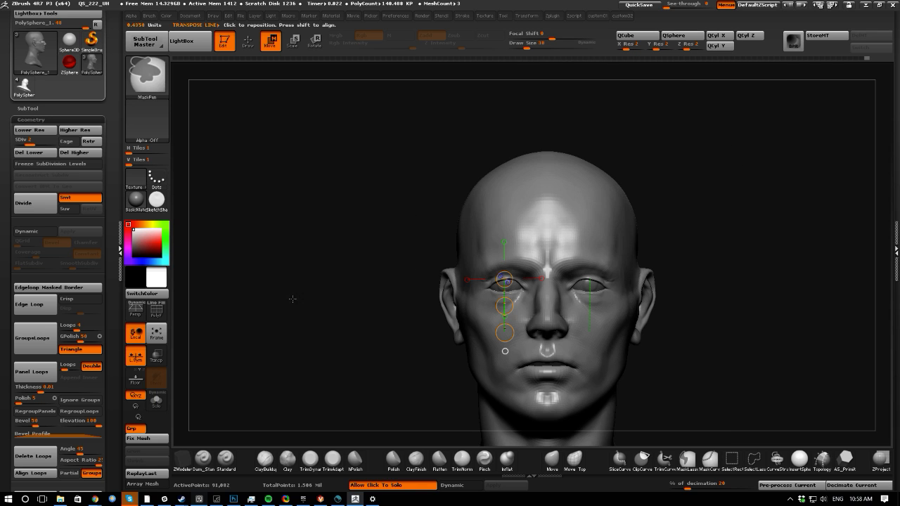
- Return to Draw mode and nudge the upper eyelid from the front with an enlarged Move brush
click(250, 38)
alt+drag(305, 215, 330, 270)
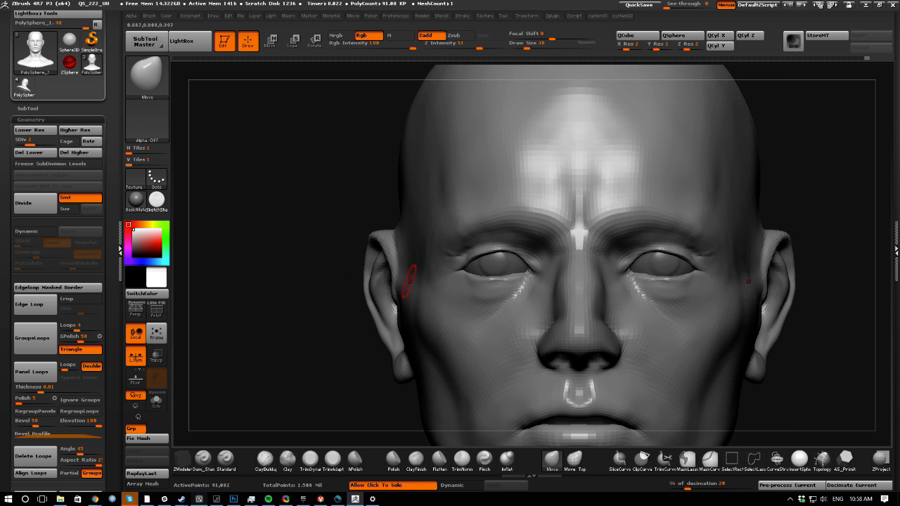
key(])
key(])
drag(483, 251, 482, 249)
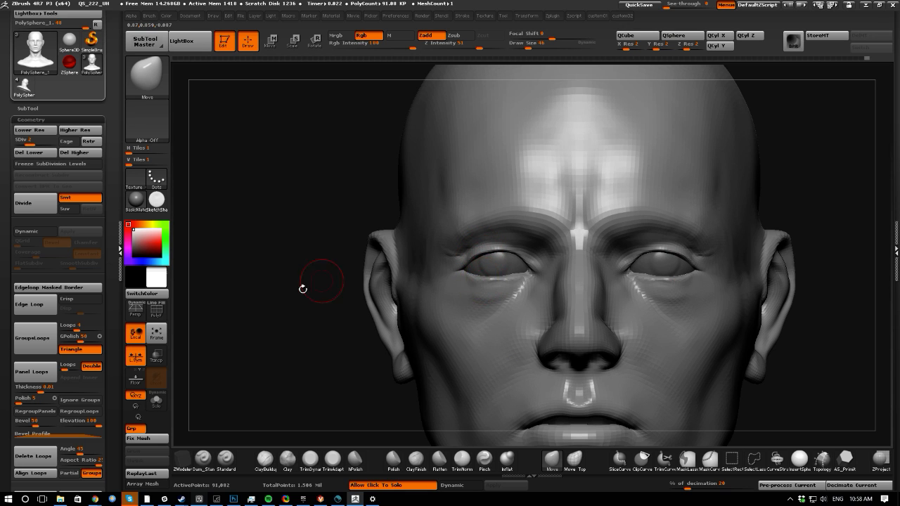
mouse_move(302, 287)
mouse_down()
mouse_move(265, 306)
mouse_move(283, 369)
mouse_up()
- Refine the lower eyelid and the area beneath it with the Flatten and Move brushes
click(440, 461)
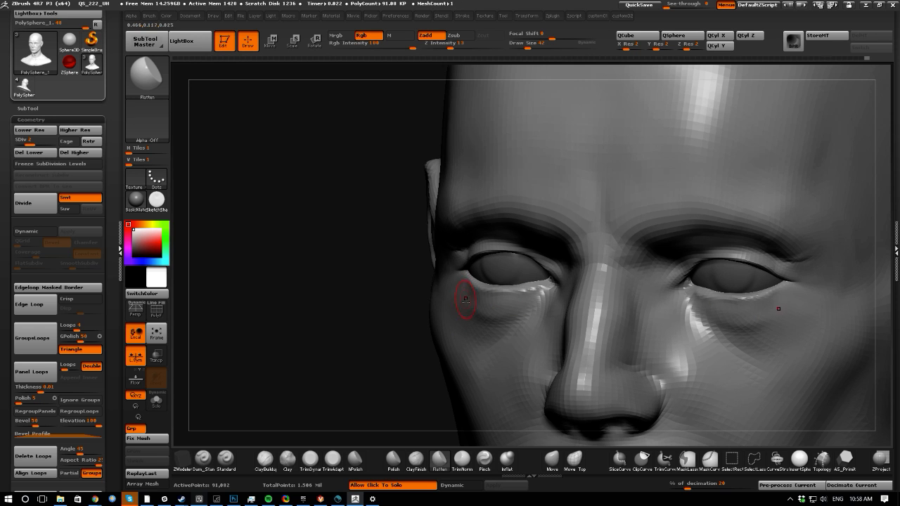
drag(307, 312, 301, 331)
click(552, 458)
drag(361, 297, 540, 298)
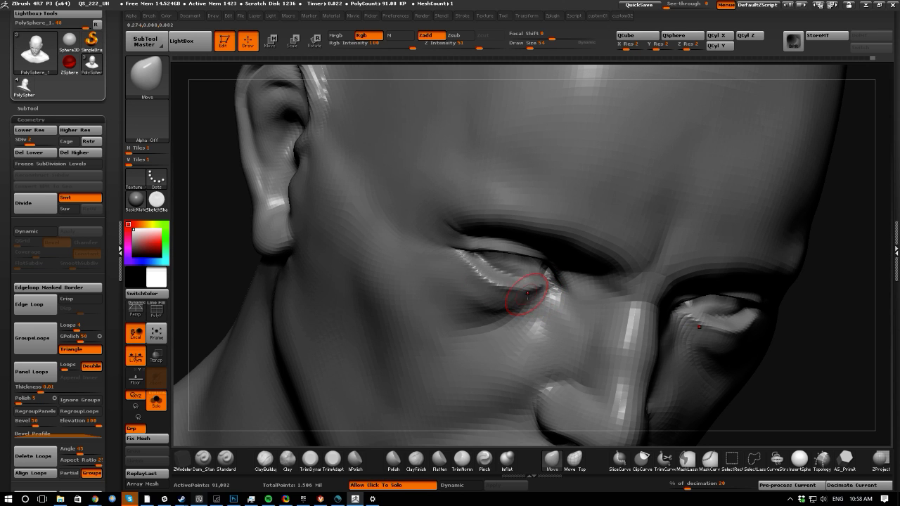
drag(201, 245, 394, 276)
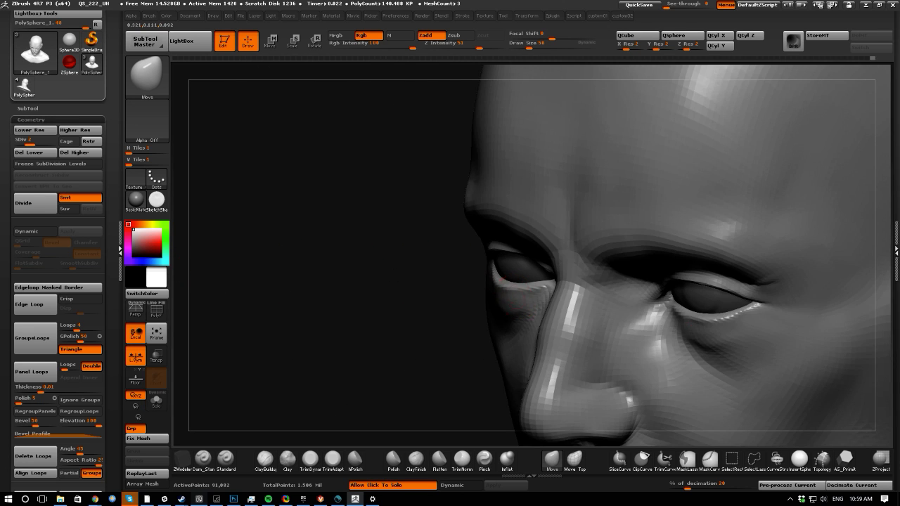
- Adjust the curve of the upper eyelid rim from below with the Move brush, reducing the brush size
mouse_move(320, 280)
mouse_down()
mouse_move(357, 264)
mouse_move(346, 168)
mouse_up()
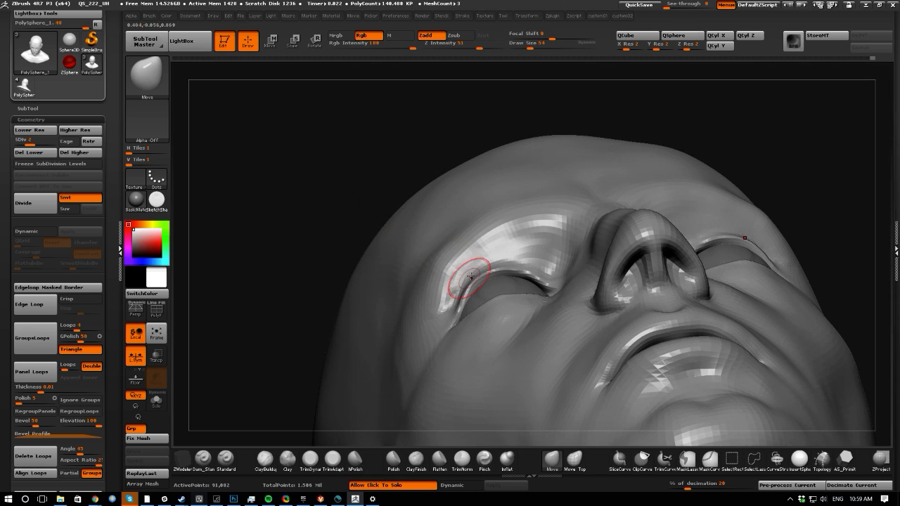
drag(514, 274, 534, 271)
key(bracketleft)
drag(522, 273, 525, 275)
drag(294, 269, 275, 300)
- Raise the head to subdivision level 4 and adjust the lower eyelid from the front with the Move brush
key(space)
drag(251, 59, 272, 59)
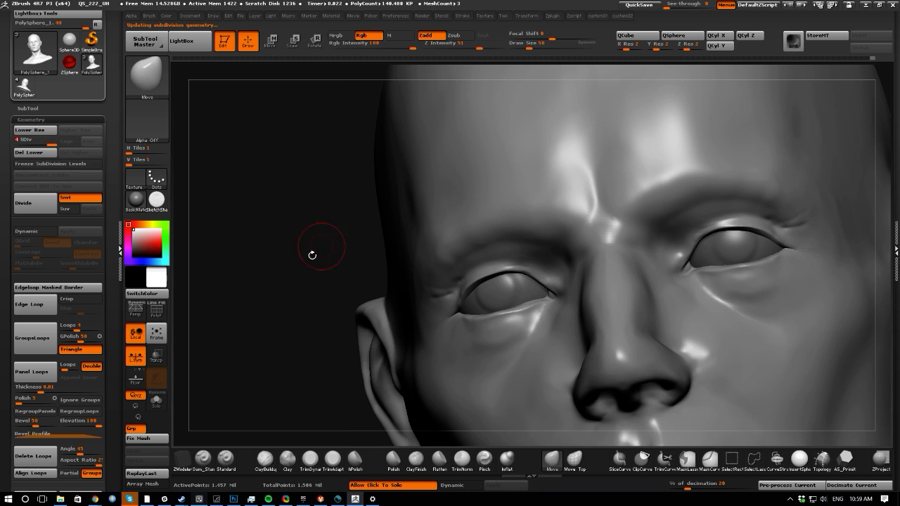
shift+drag(309, 257, 278, 280)
drag(495, 315, 495, 317)
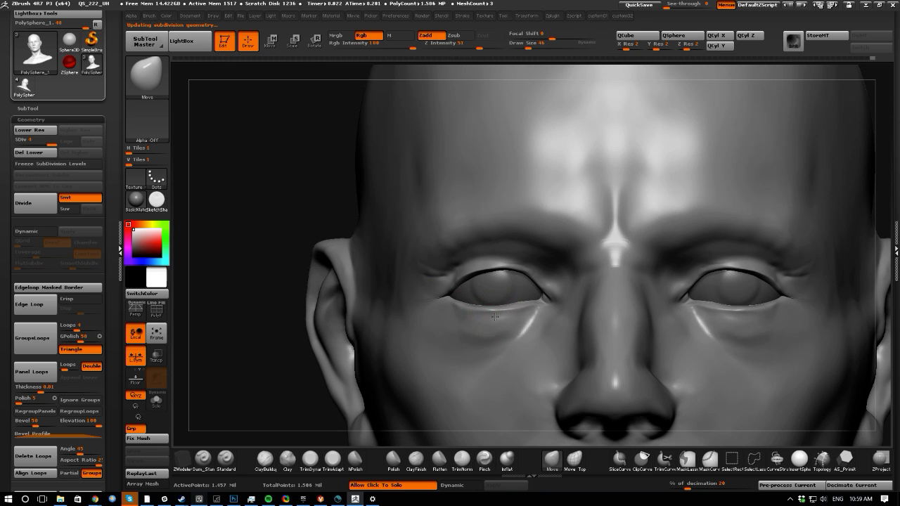
key(bracketleft)
- Flatten the uneven surface around the upper eyelid with the Flatten brush, working from the front and below
click(436, 466)
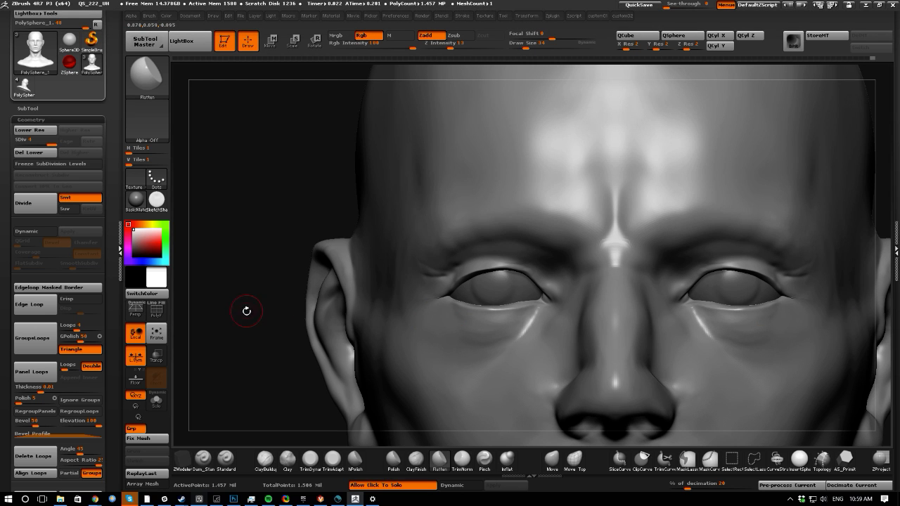
drag(246, 310, 257, 224)
drag(271, 285, 242, 320)
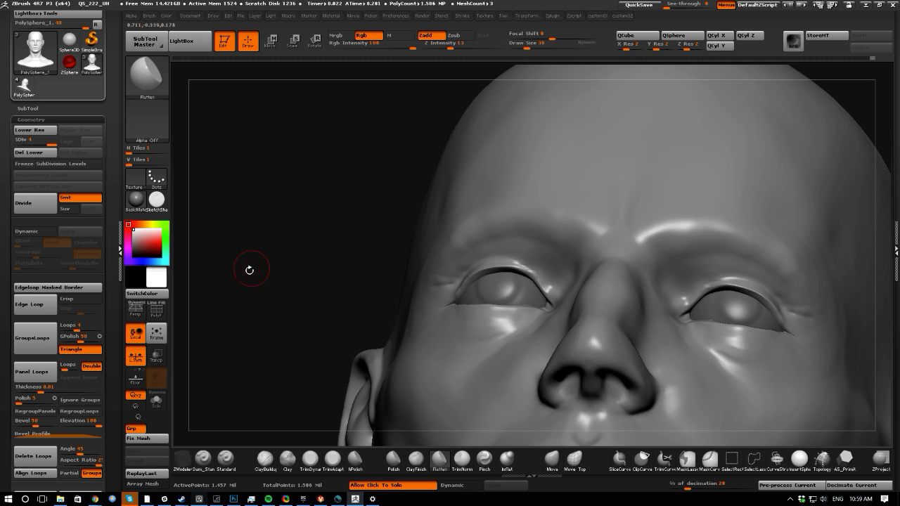
drag(249, 271, 337, 279)
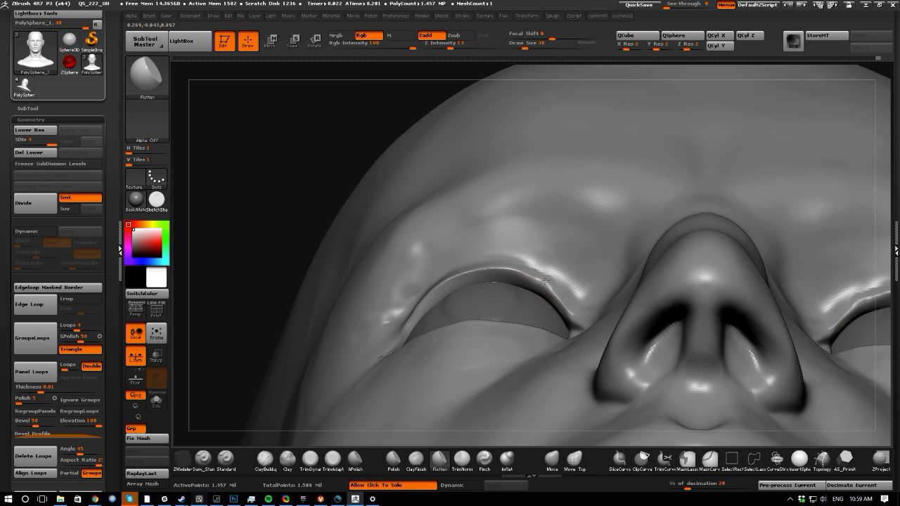
mouse_move(282, 249)
mouse_down()
mouse_move(203, 309)
mouse_move(335, 337)
mouse_up()
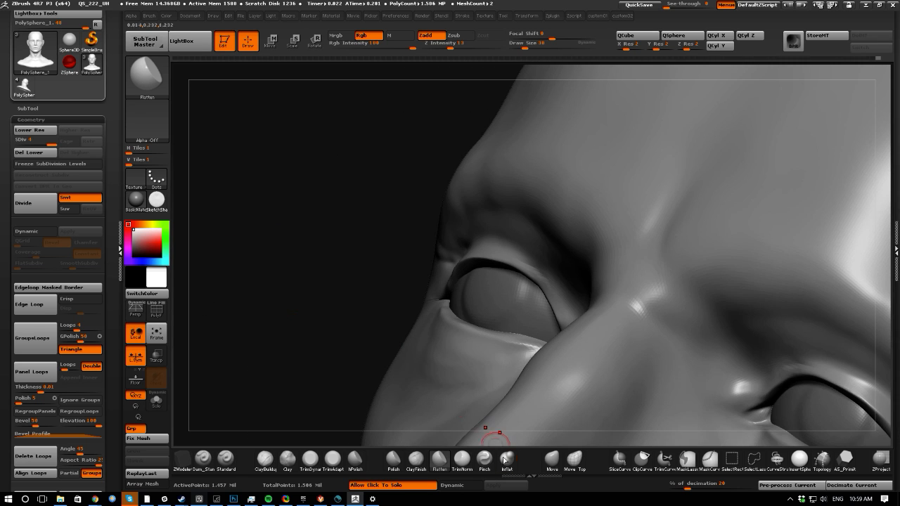
- Thicken the eyelid rims and outer eye corner with a small Inflat brush at Z Intensity 10
click(507, 461)
mouse_move(350, 247)
mouse_down()
mouse_move(350, 263)
mouse_move(418, 260)
mouse_up()
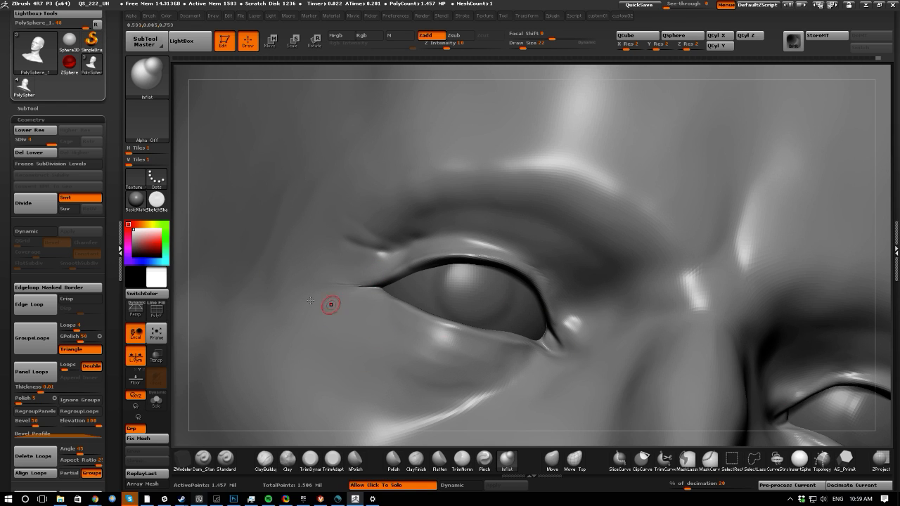
drag(177, 295, 382, 315)
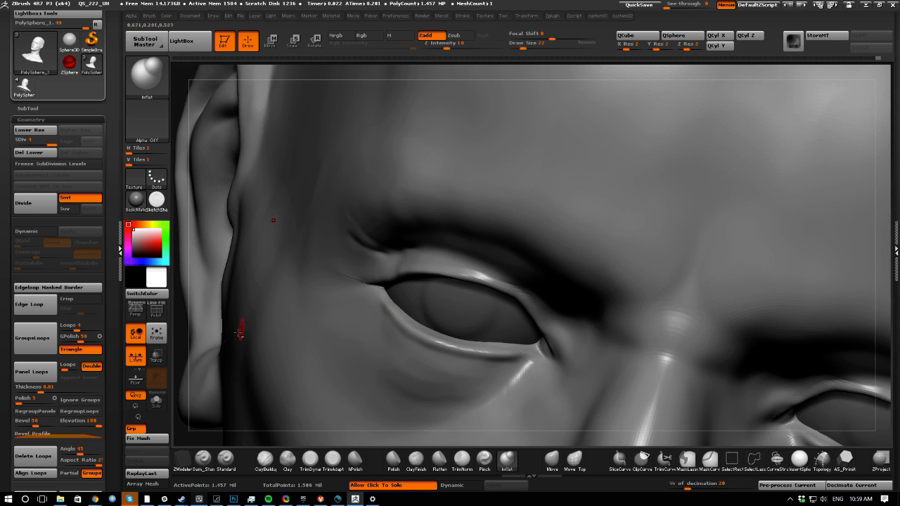
alt+drag(188, 329, 242, 351)
- Trim the upper eyelid surface from the outer corner inward with the TrimDynamic brush
click(310, 459)
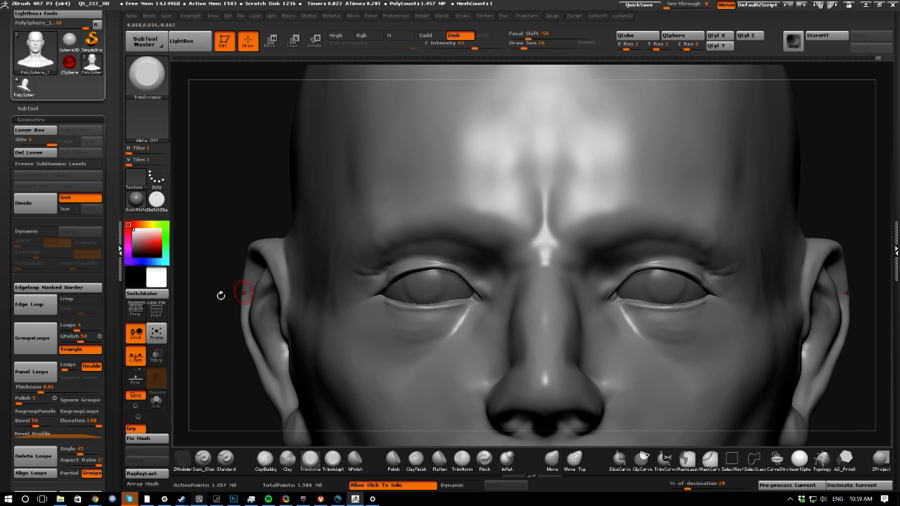
drag(187, 301, 212, 304)
mouse_move(383, 281)
mouse_down()
mouse_move(423, 257)
mouse_move(448, 263)
mouse_up()
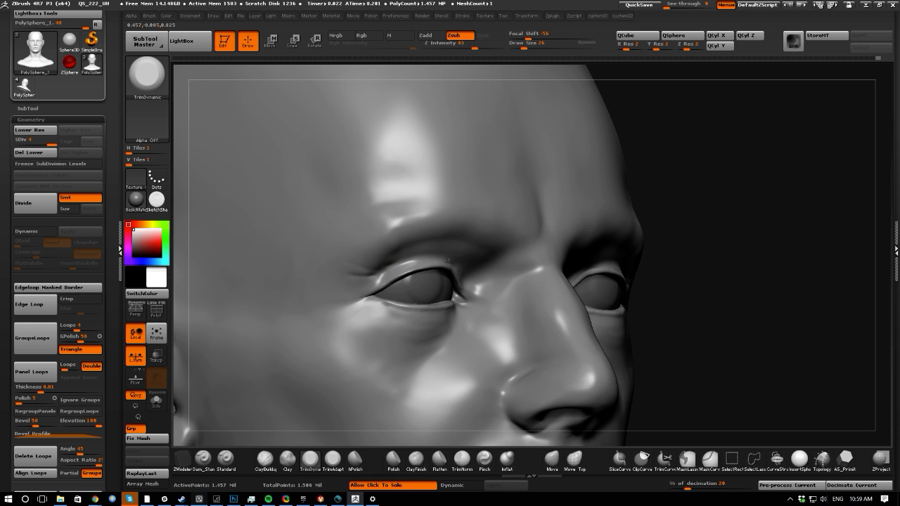
drag(699, 356, 659, 342)
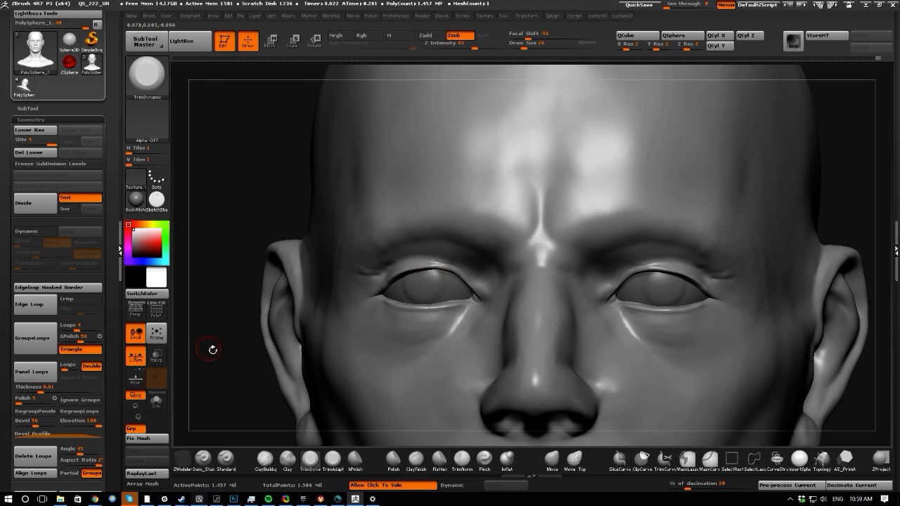
- Adjust the upper eyelid rim from a low angle with a small Move brush
drag(213, 350, 202, 281)
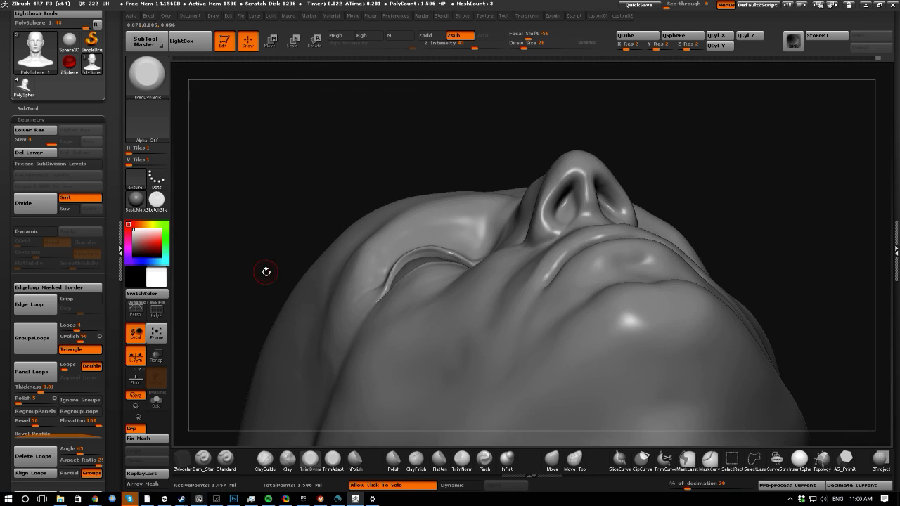
click(552, 459)
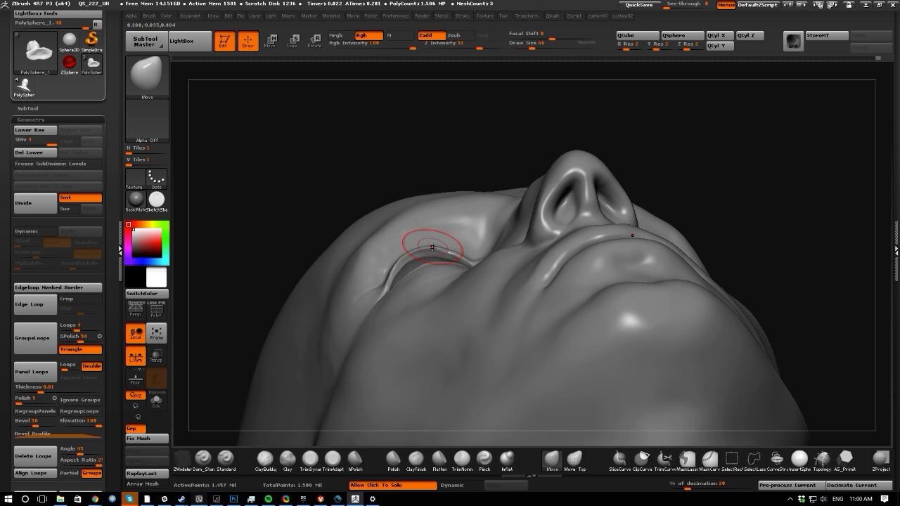
drag(431, 247, 427, 249)
key(bracketleft)
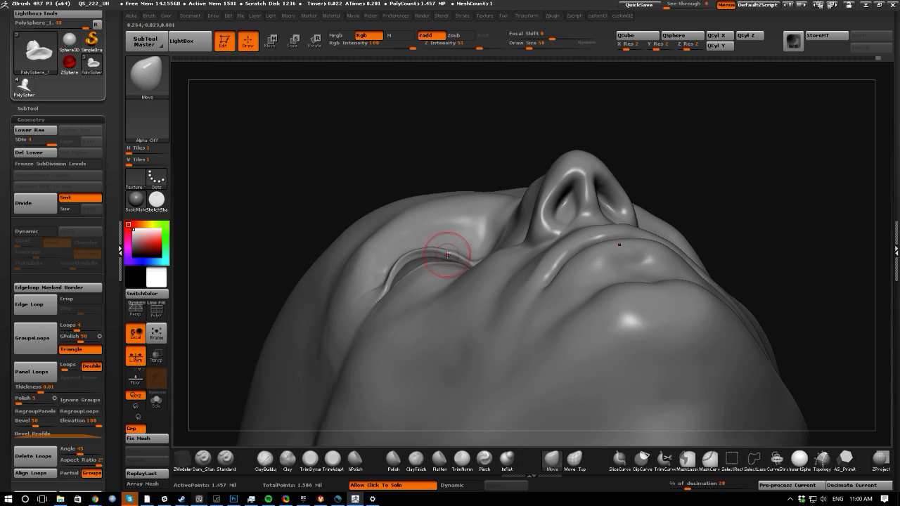
key(bracketleft)
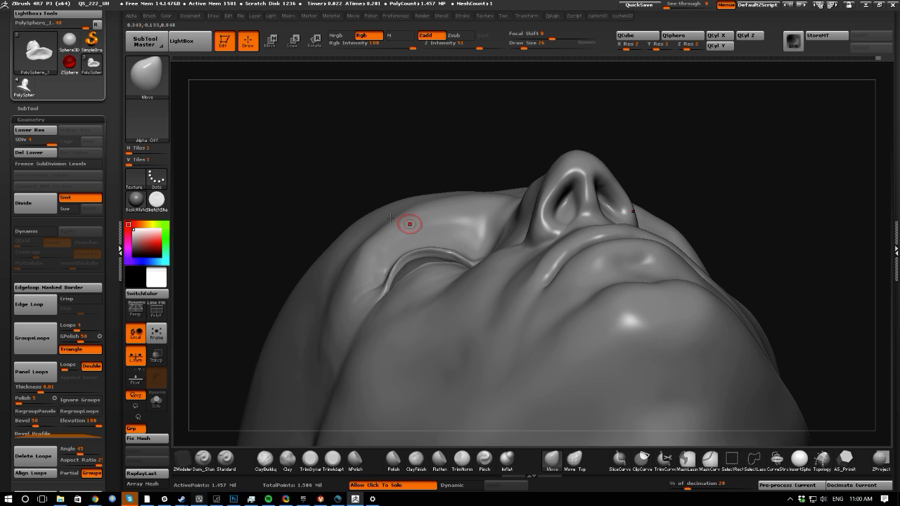
mouse_move(260, 187)
alt+mouse_down()
mouse_move(275, 201)
mouse_move(237, 197)
mouse_move(282, 193)
alt+mouse_up()
key(bracketright)
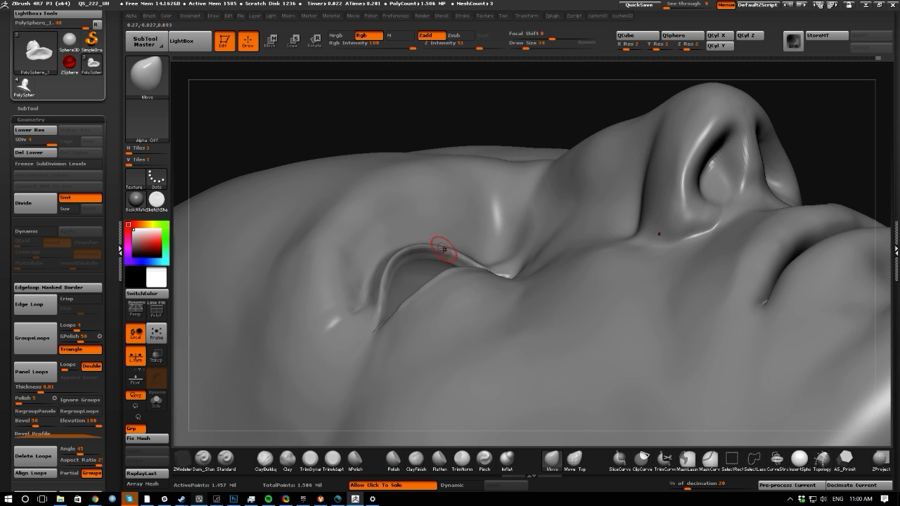
- Reshape the outer corner and middle of the upper eyelid from below with a larger Move brush
drag(331, 113, 408, 207)
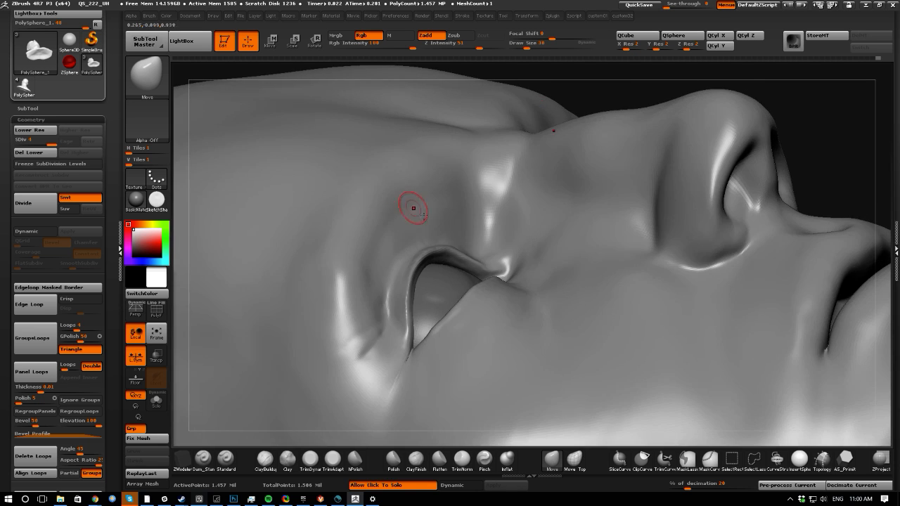
key(bracketright)
key(bracketright)
key(bracketright)
key(bracketright)
key(bracketright)
key(bracketleft)
key(bracketleft)
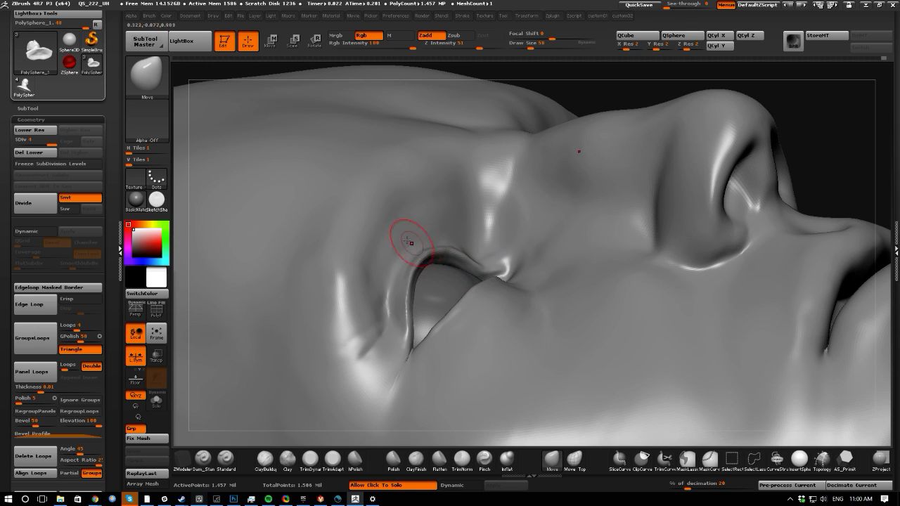
drag(560, 85, 327, 228)
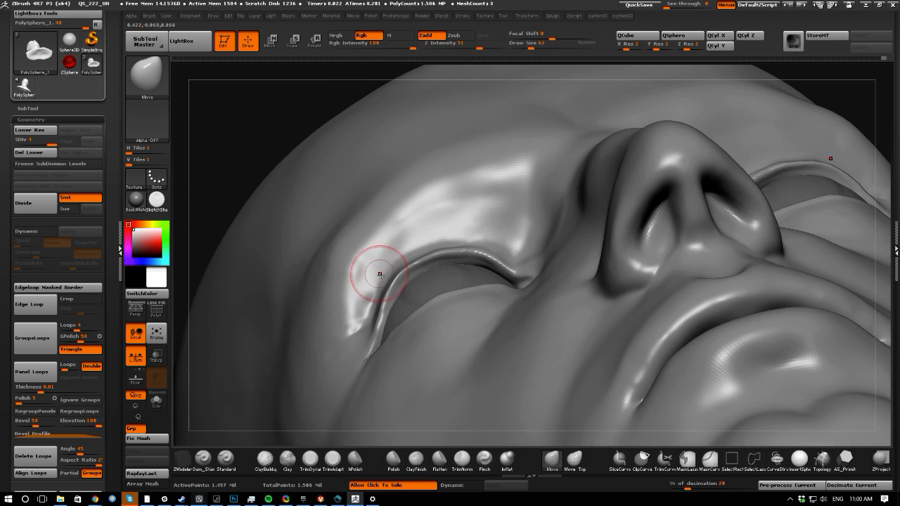
key(])
key(])
key(])
key(])
key(])
drag(391, 282, 398, 285)
drag(436, 247, 434, 256)
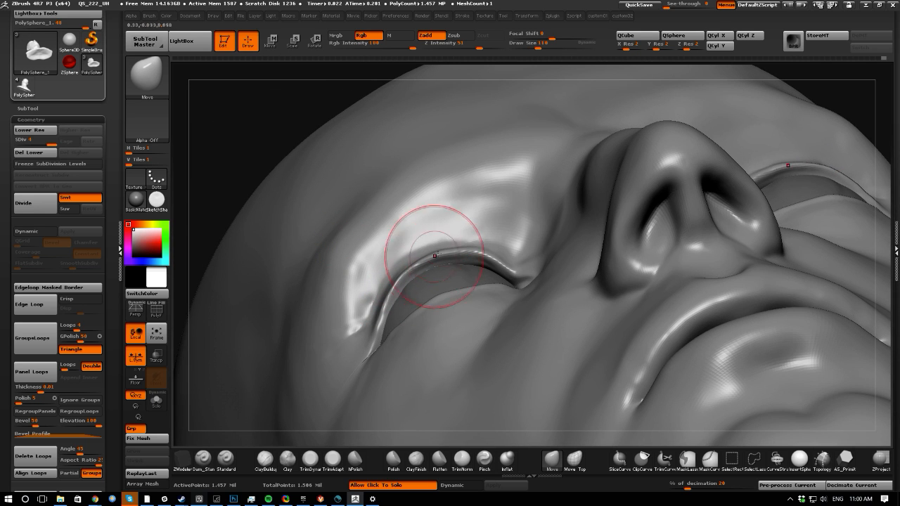
key(bracketleft)
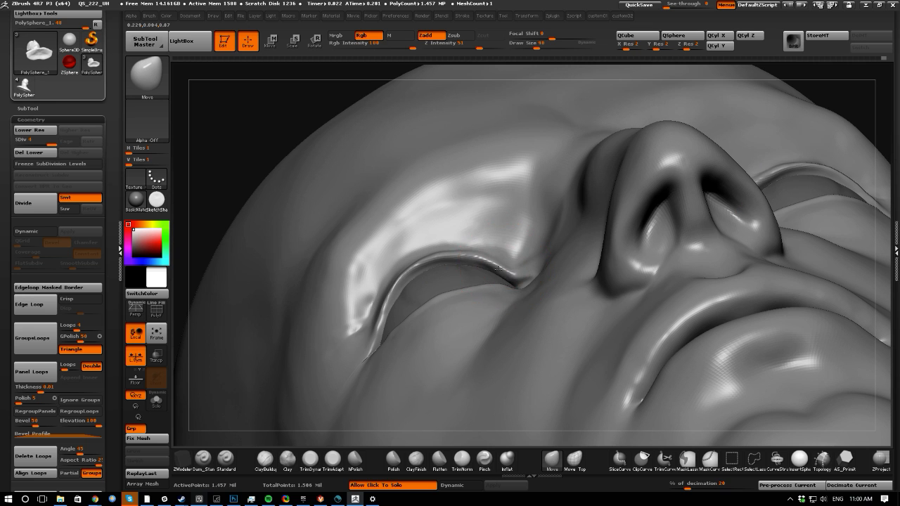
- Nudge the inner part of the lower eyelid from above with the Move brush
mouse_move(195, 156)
mouse_down()
mouse_move(222, 271)
mouse_move(464, 293)
mouse_up()
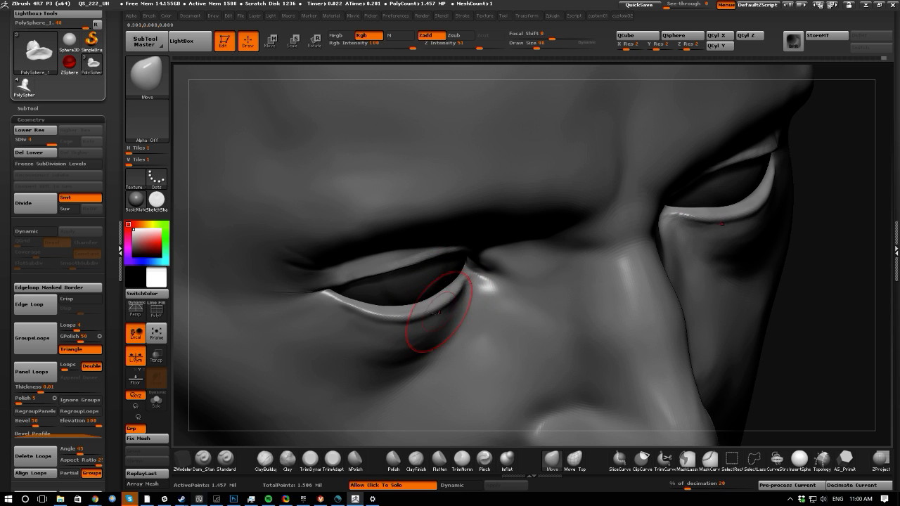
drag(436, 312, 435, 314)
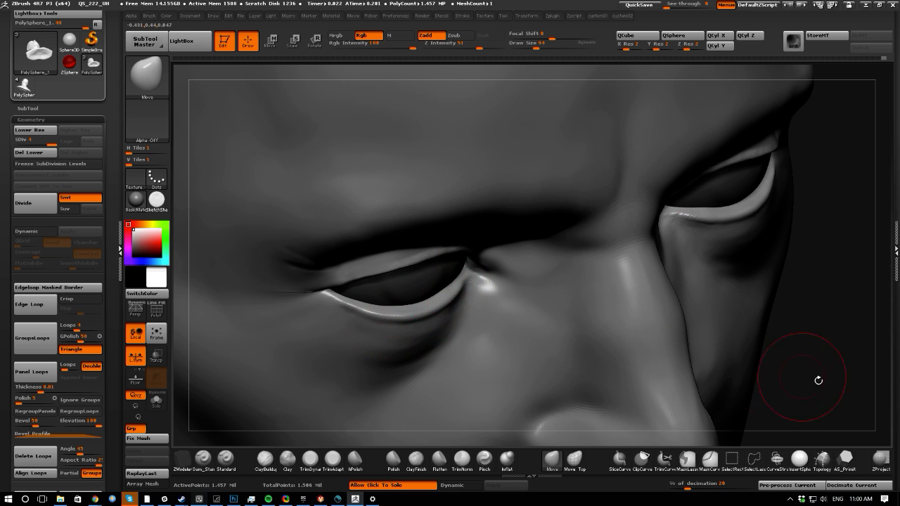
alt+drag(845, 414, 532, 305)
shift+drag(241, 328, 211, 271)
mouse_move(225, 295)
alt+mouse_down()
mouse_move(325, 315)
mouse_move(440, 255)
mouse_move(452, 275)
mouse_move(433, 243)
alt+mouse_up()
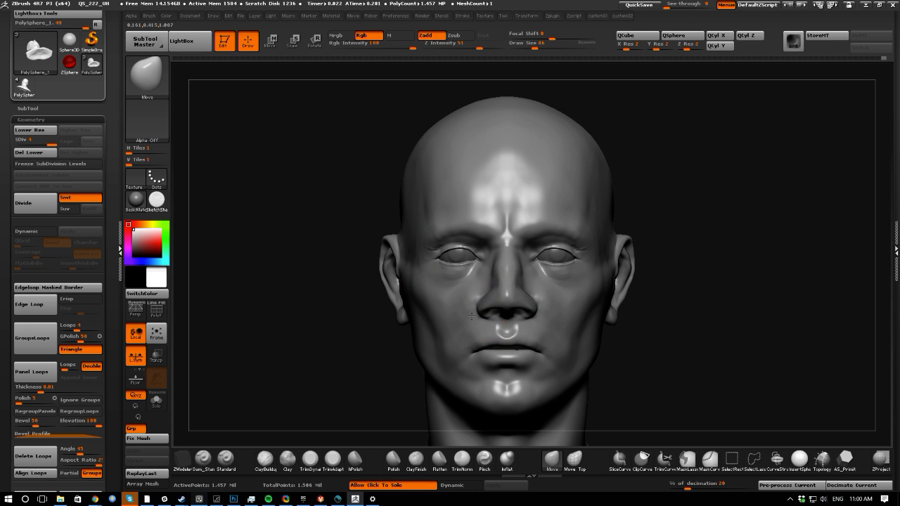
- Refine the nose wings and upper eyelids from the front with the Move brush
key(ctrl)
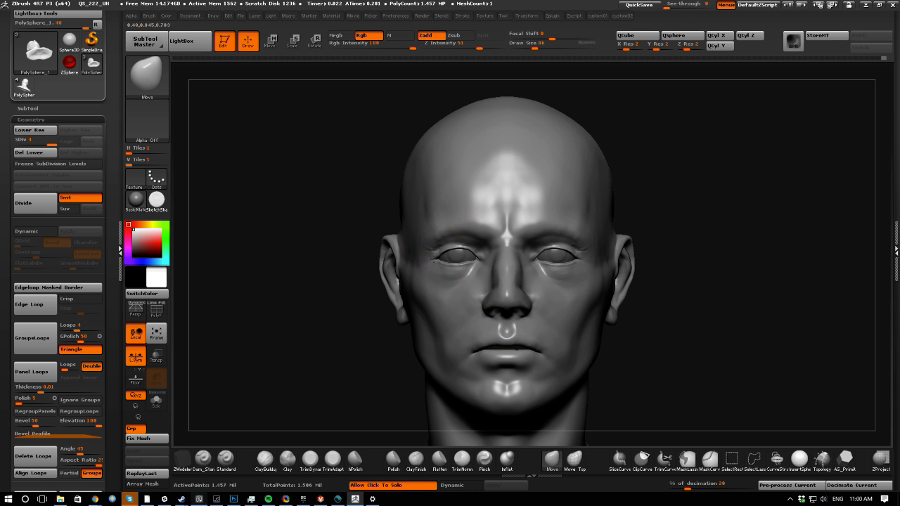
alt+drag(297, 269, 355, 281)
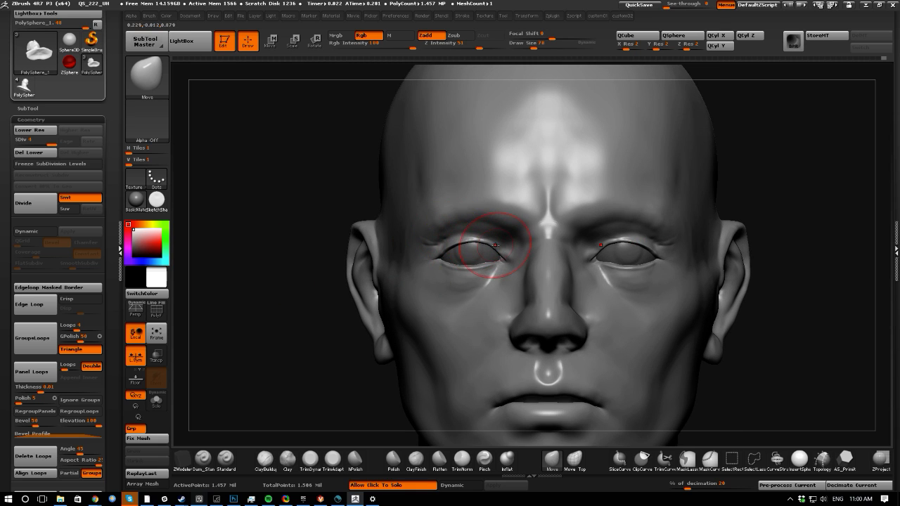
drag(470, 239, 469, 242)
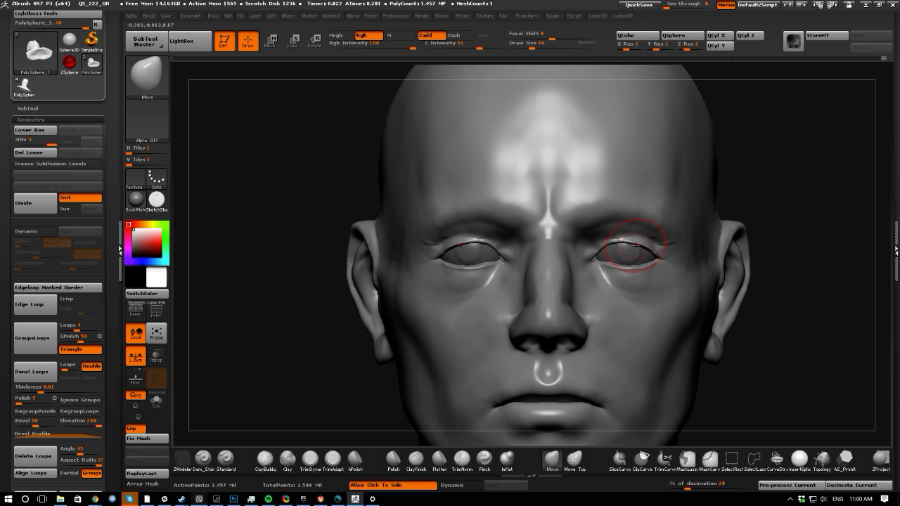
drag(643, 246, 645, 243)
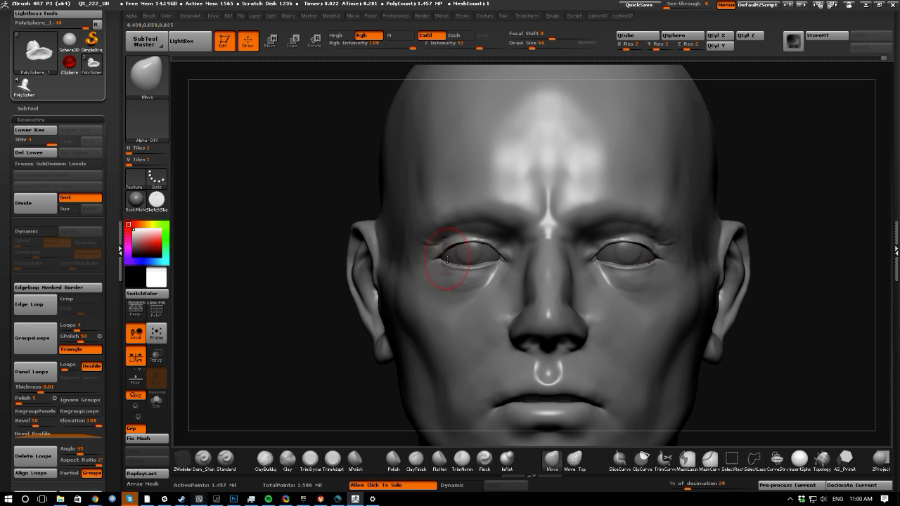
- Flatten the temple area with the Flatten brush and check the whole bust from several angles
key(f)
mouse_move(231, 261)
mouse_down()
mouse_move(293, 317)
mouse_move(261, 312)
mouse_move(309, 314)
mouse_move(255, 310)
mouse_move(288, 313)
mouse_move(272, 299)
mouse_move(289, 301)
mouse_move(322, 355)
mouse_up()
click(440, 460)
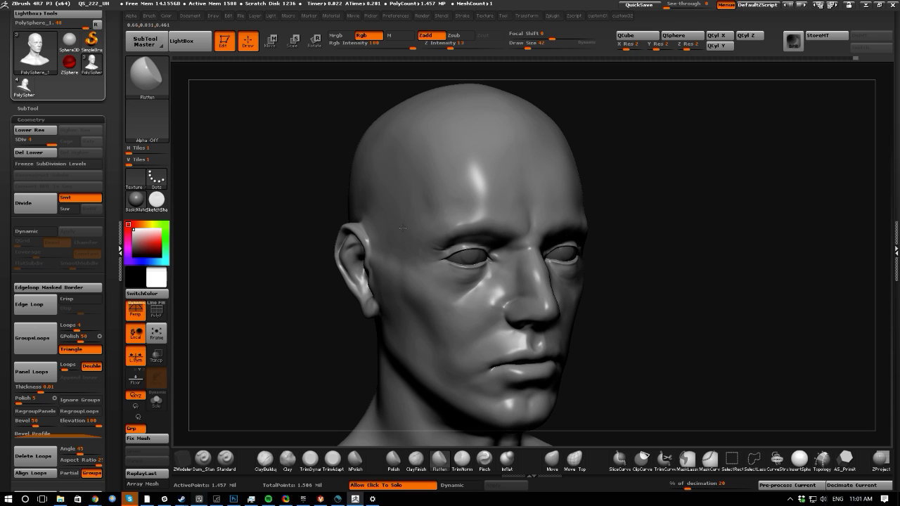
drag(394, 222, 394, 220)
key(bracketright)
drag(258, 249, 298, 285)
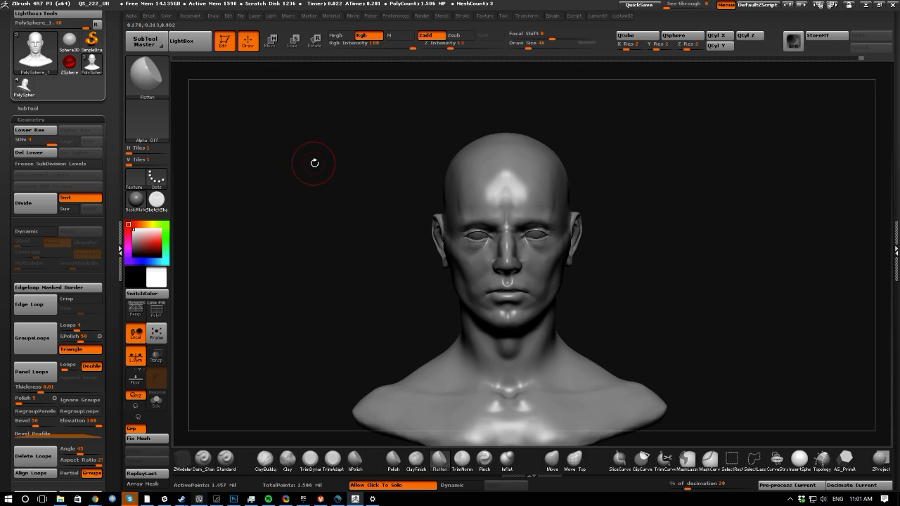
drag(263, 208, 421, 179)
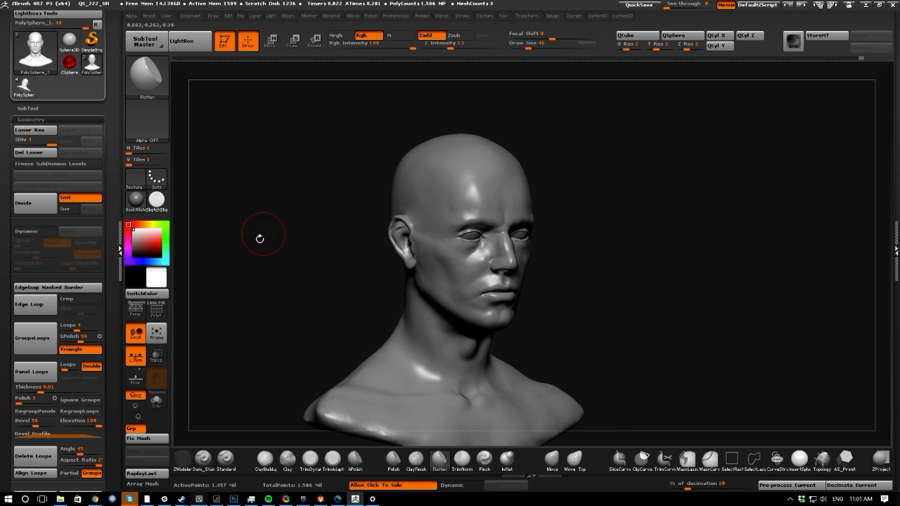
drag(261, 237, 272, 331)
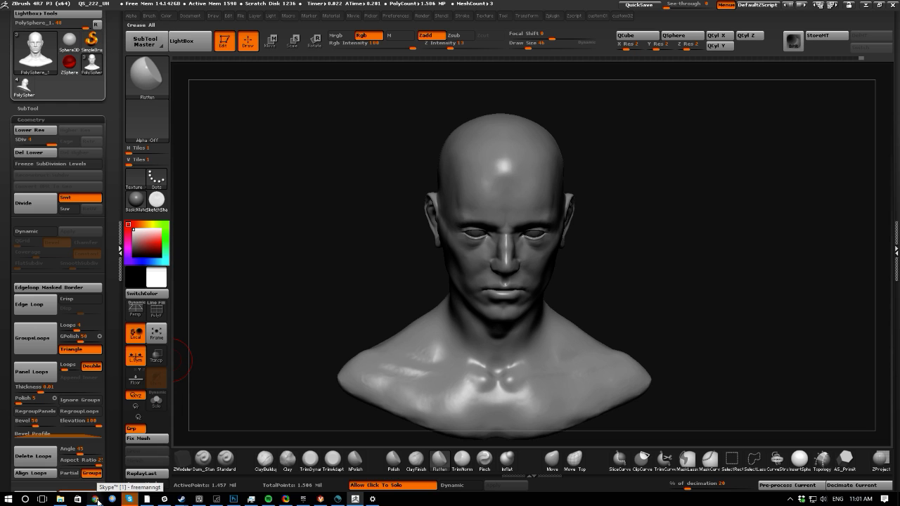
- Switch to the Google Hangouts window in Chrome, and open the sharing overlay of GeForce Experience
mouse_move(94, 498)
click(214, 447)
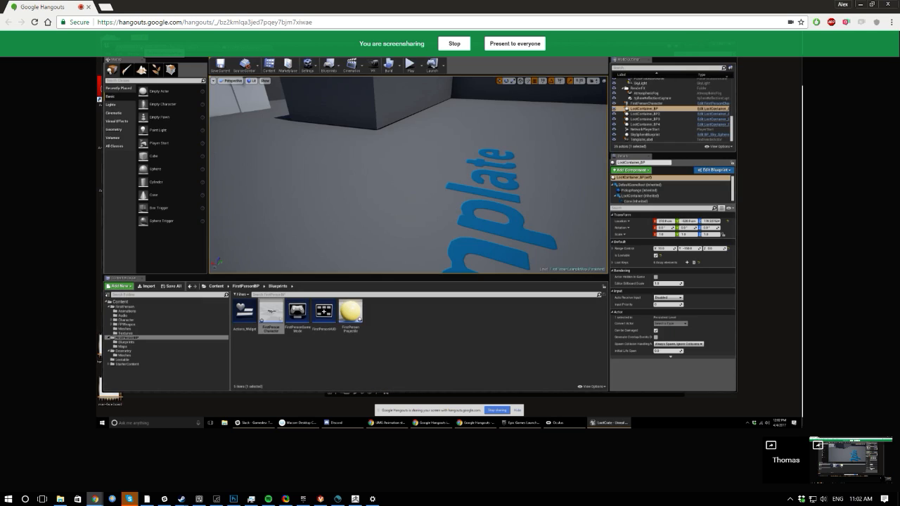
click(442, 339)
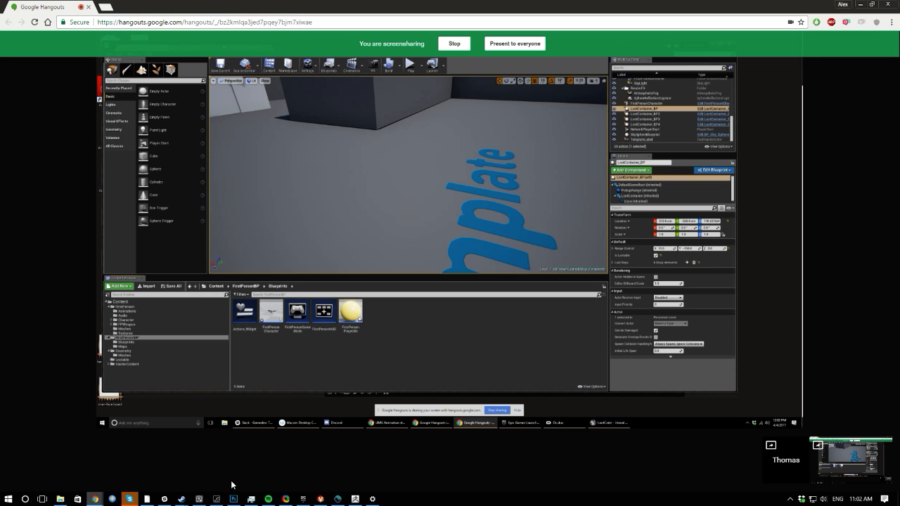
click(215, 499)
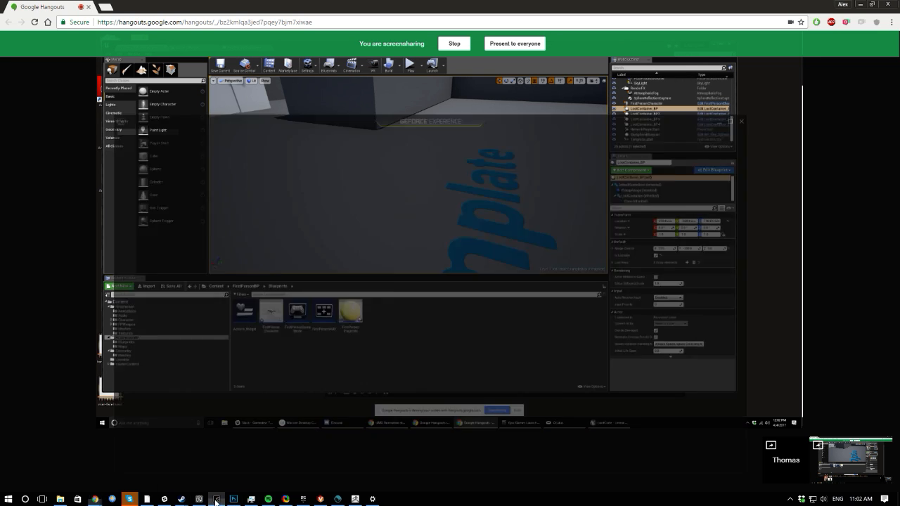
click(655, 95)
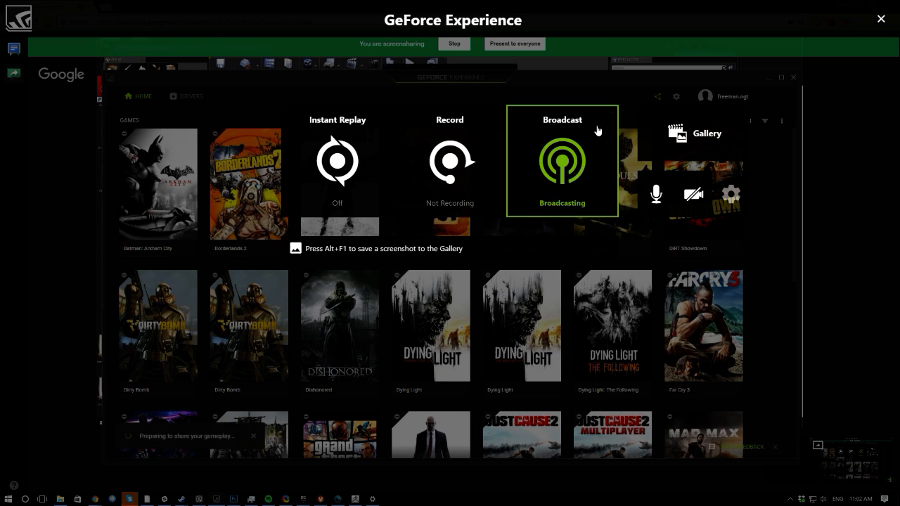